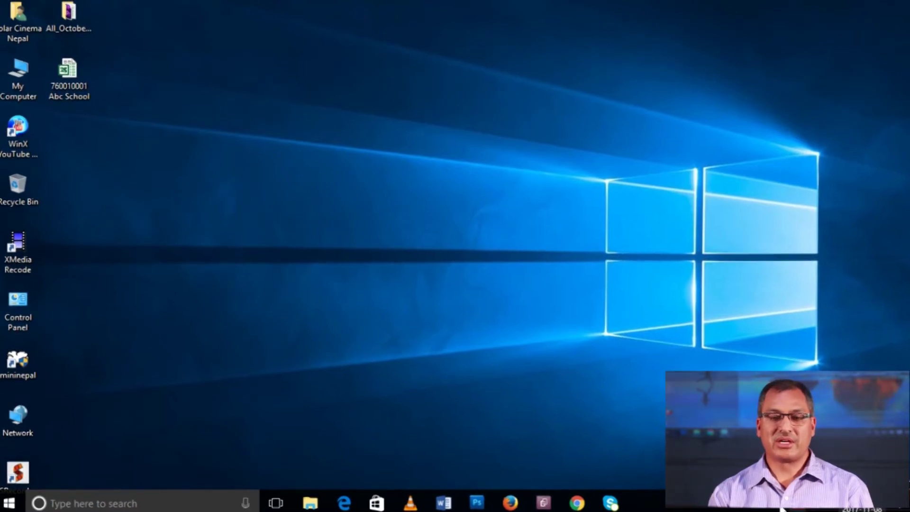
# Switch the Windows short date format from yyyy-MM-dd to M/d/yyyy
pyautogui.press('super')
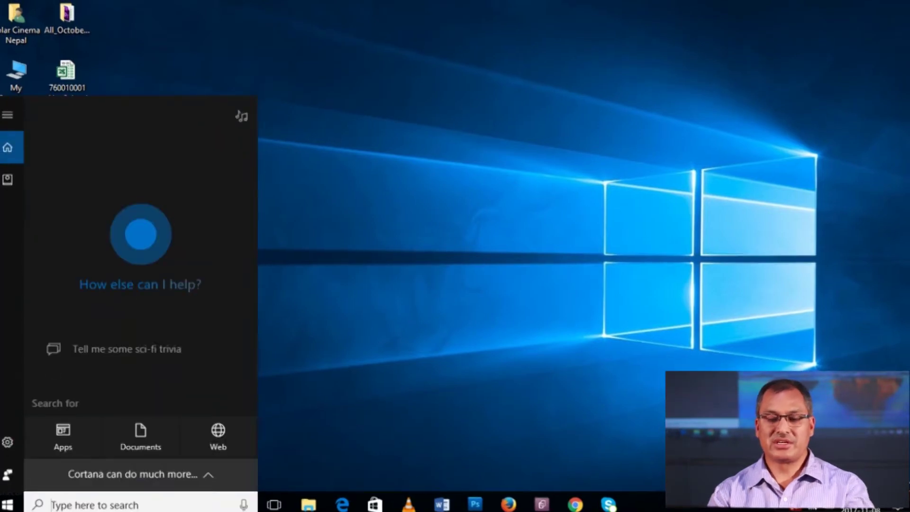
pyautogui.write('dat')
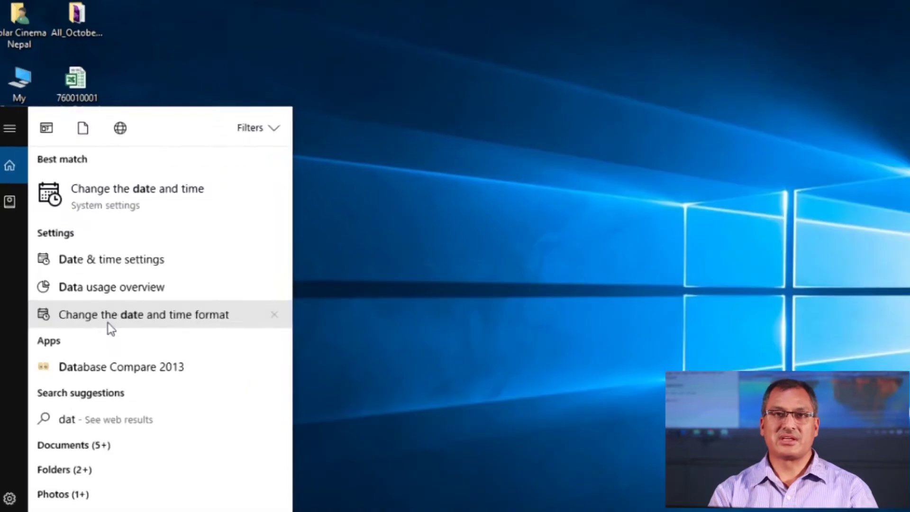
pyautogui.click(95, 286)
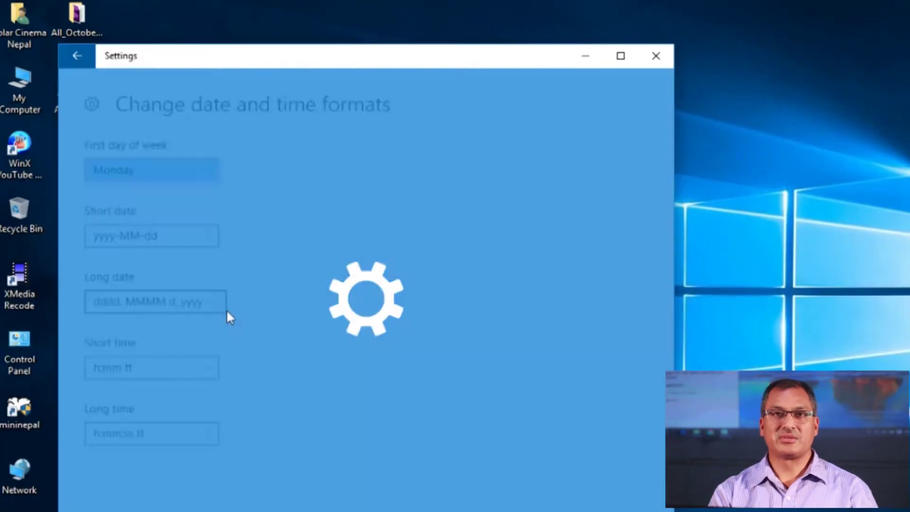
pyautogui.click(545, 52)
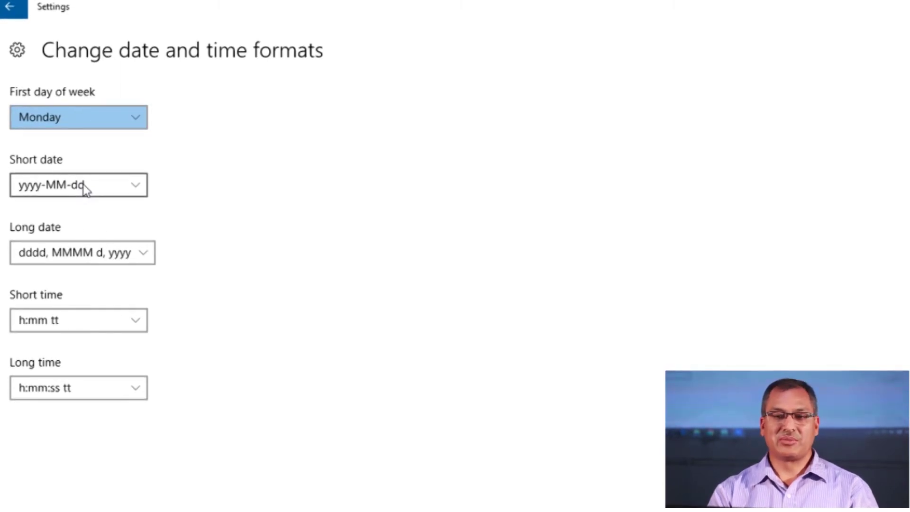
pyautogui.click(133, 188)
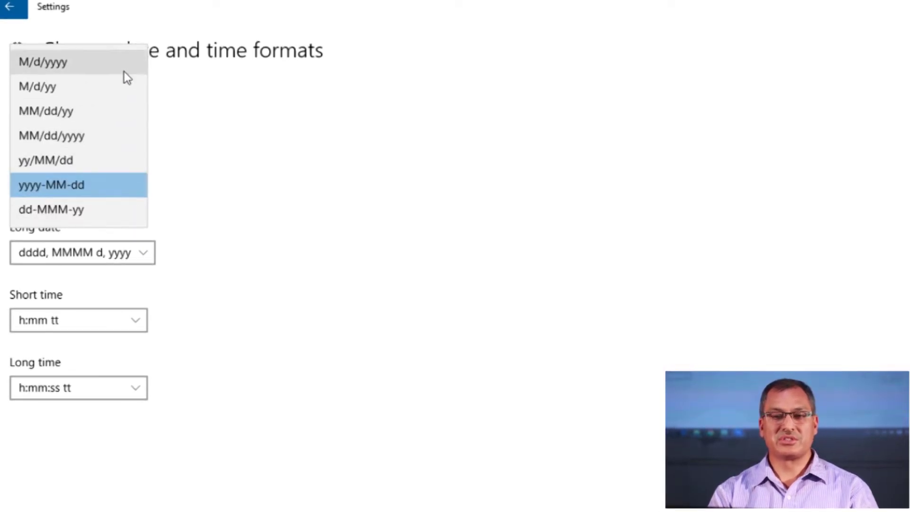
pyautogui.click(59, 66)
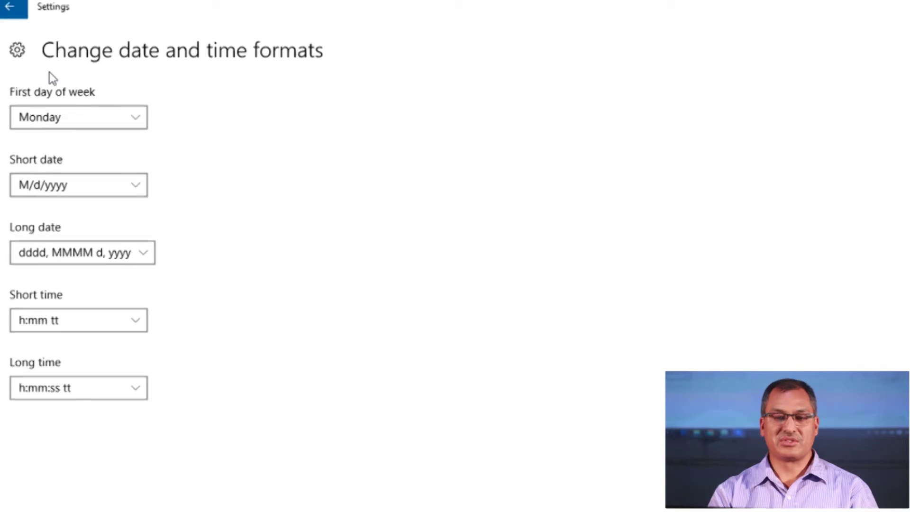
pyautogui.click(9, 7)
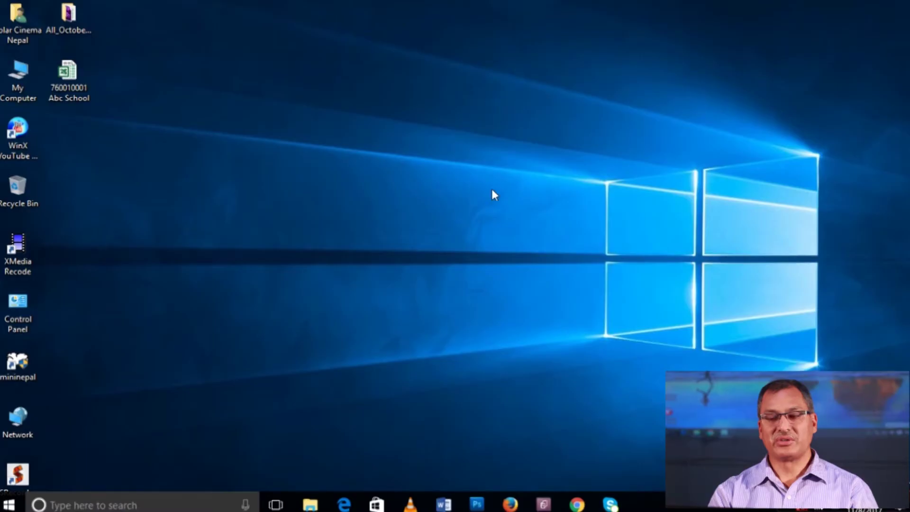
# Refresh the desktop and open the 760010001 Abc School workbook
pyautogui.rightClick(213, 110)
pyautogui.click(264, 155)
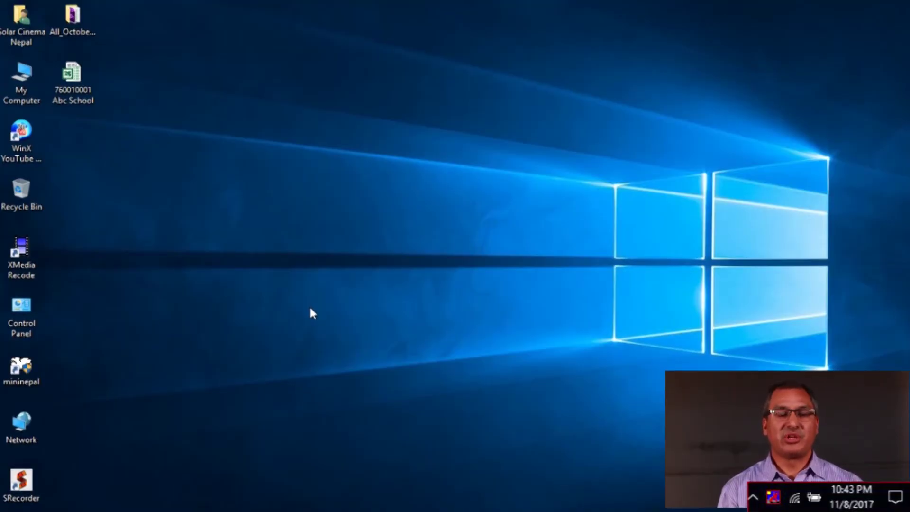
pyautogui.doubleClick(70, 79)
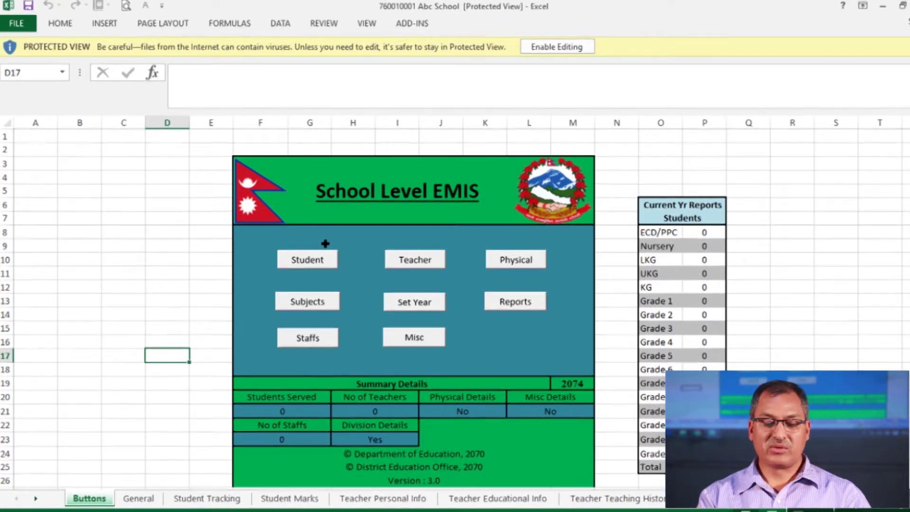
# Look at the Teacher Teaching History sheet, return to Buttons, and enable editing
pyautogui.click(400, 425)
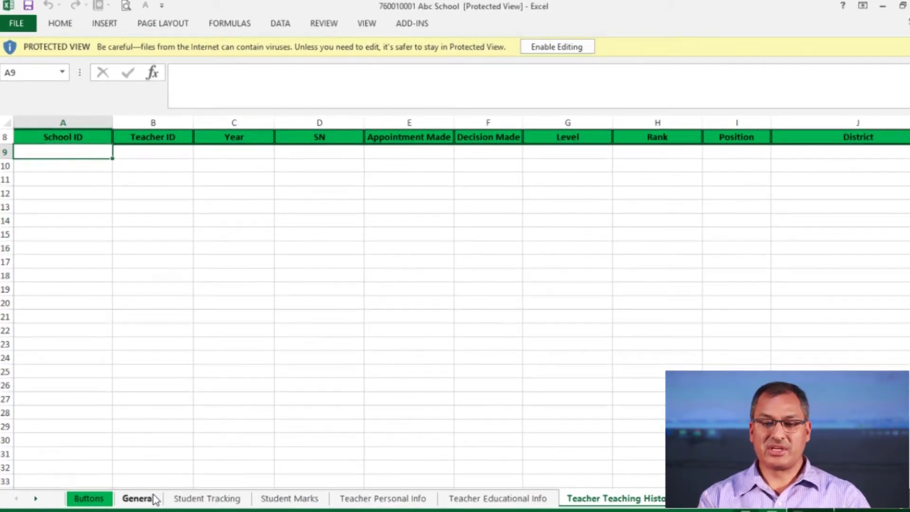
pyautogui.click(88, 498)
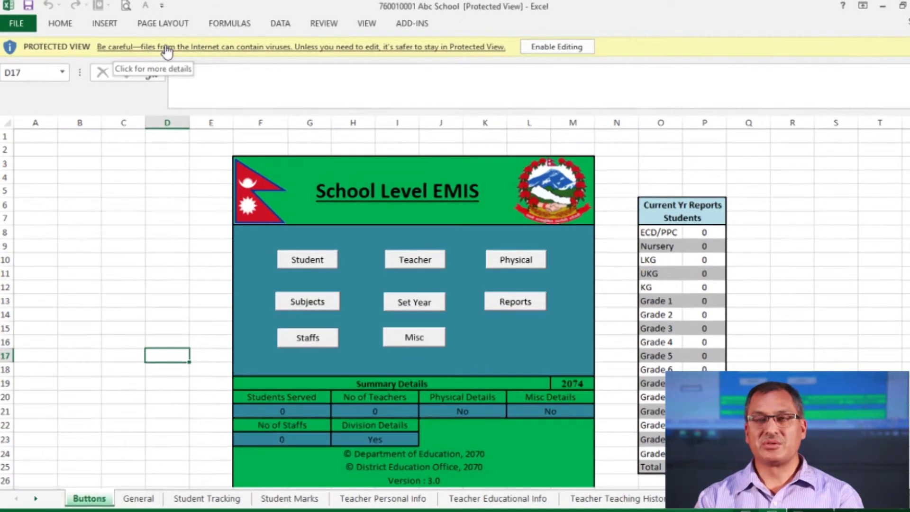
pyautogui.click(528, 49)
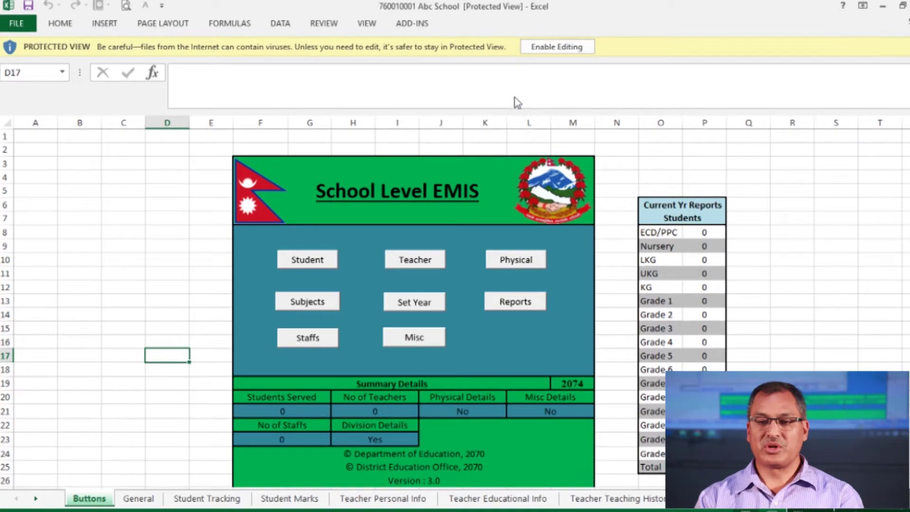
pyautogui.click(541, 50)
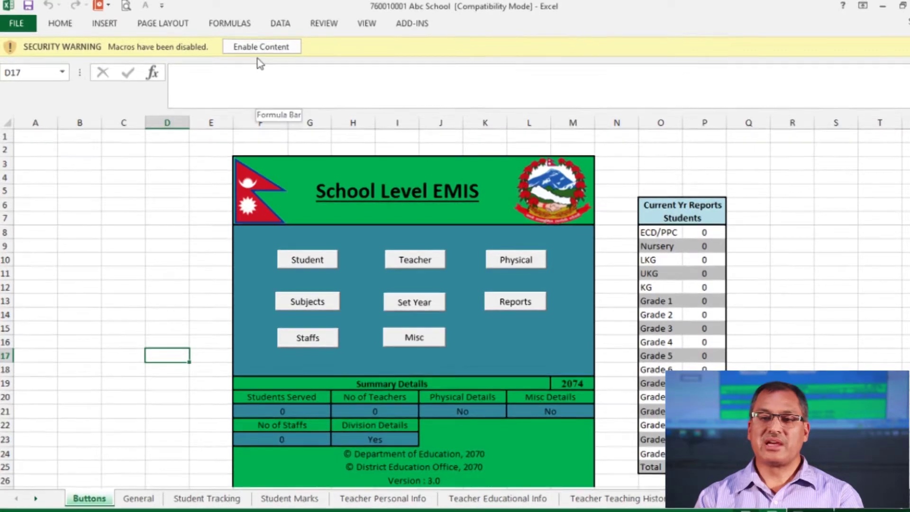
# Enable content, set macro security to Medium, then restart Excel with the 760010001 Abc School workbook
pyautogui.click(260, 51)
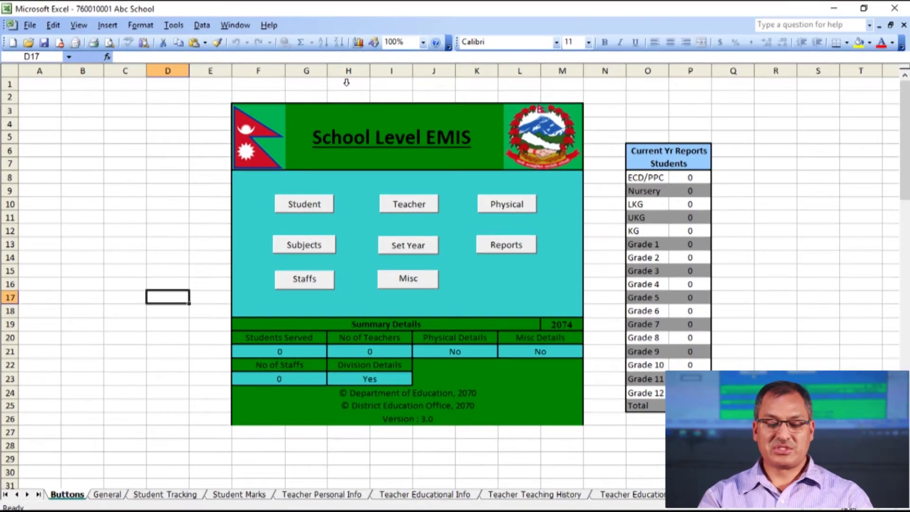
pyautogui.click(174, 25)
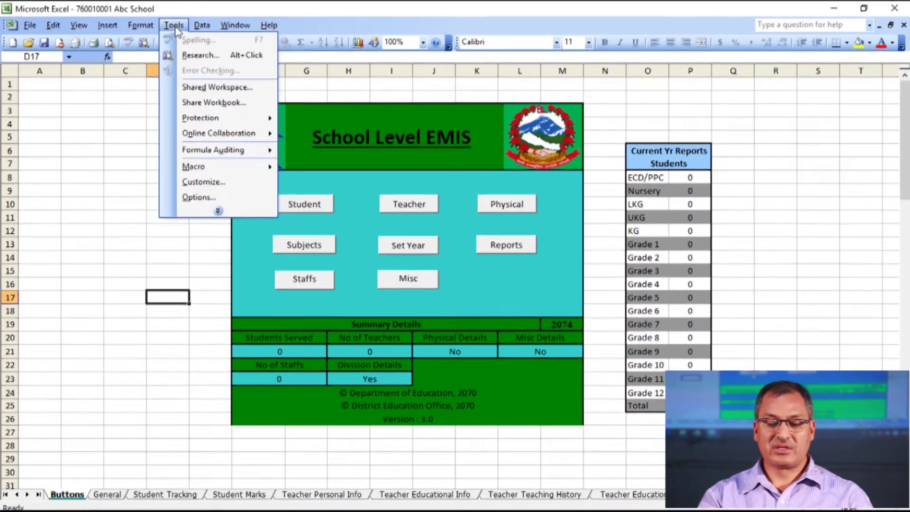
pyautogui.click(201, 197)
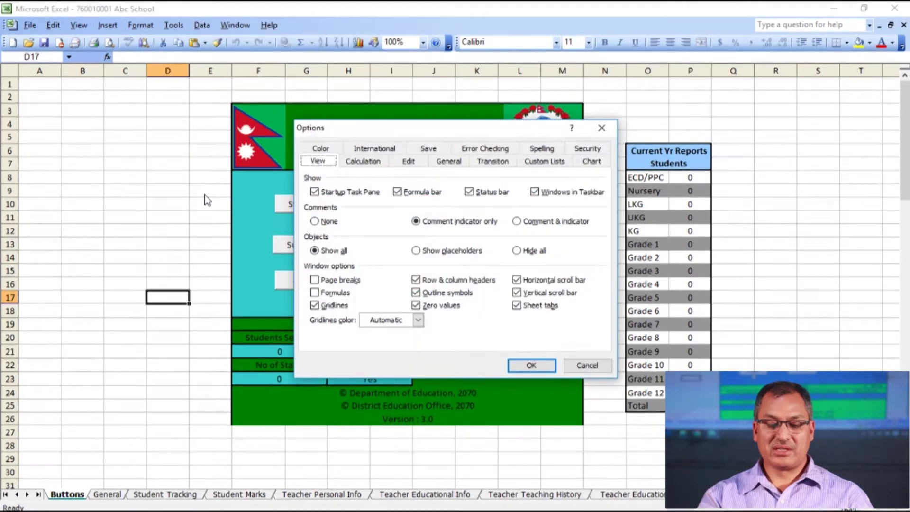
pyautogui.click(587, 150)
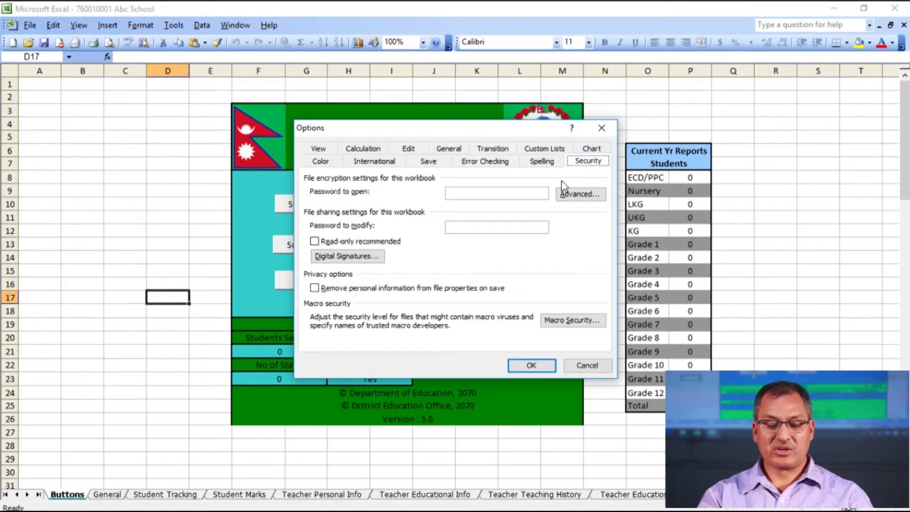
pyautogui.click(565, 321)
pyautogui.click(468, 223)
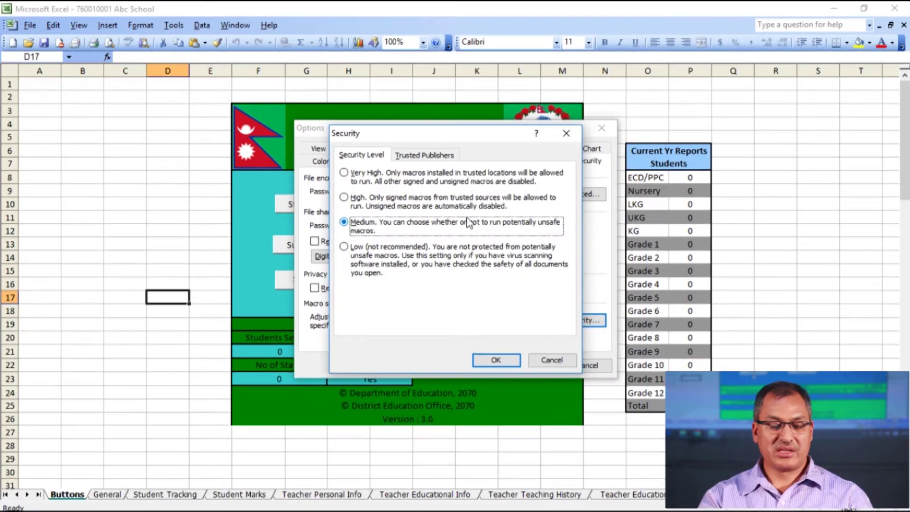
pyautogui.click(495, 361)
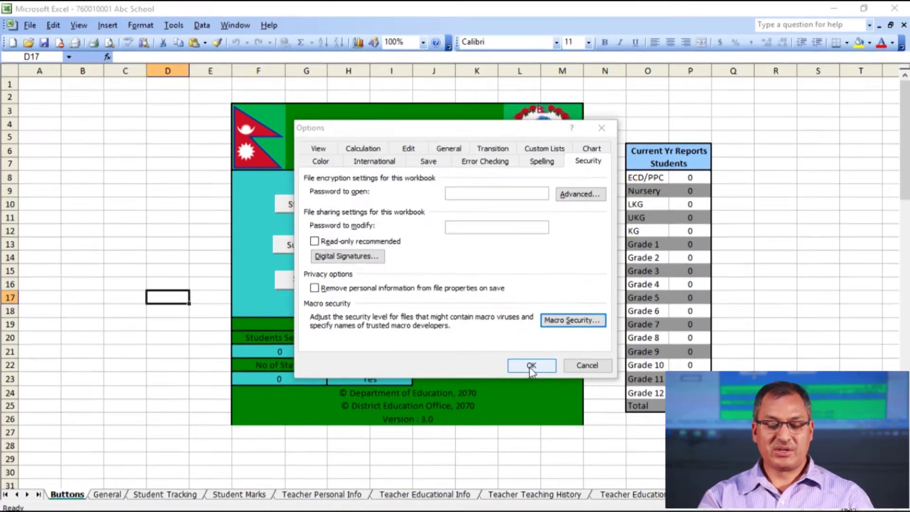
pyautogui.click(530, 366)
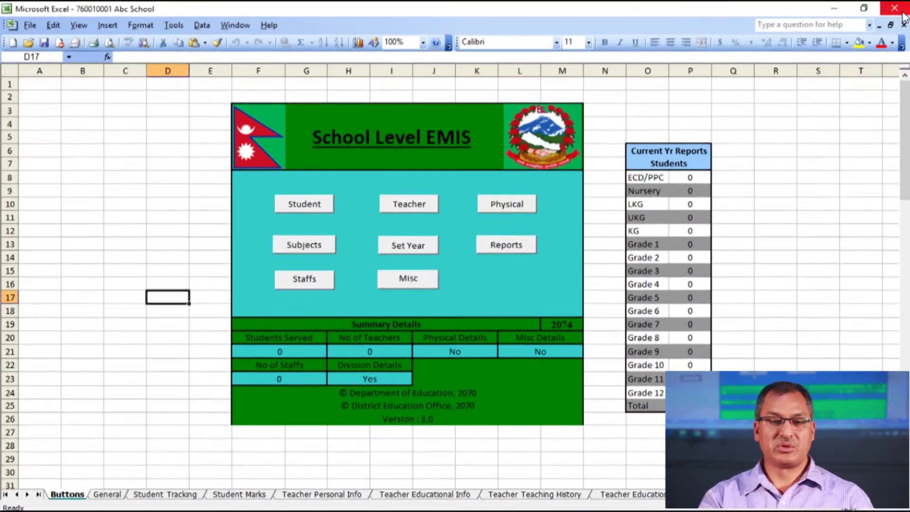
pyautogui.click(902, 14)
pyautogui.doubleClick(76, 76)
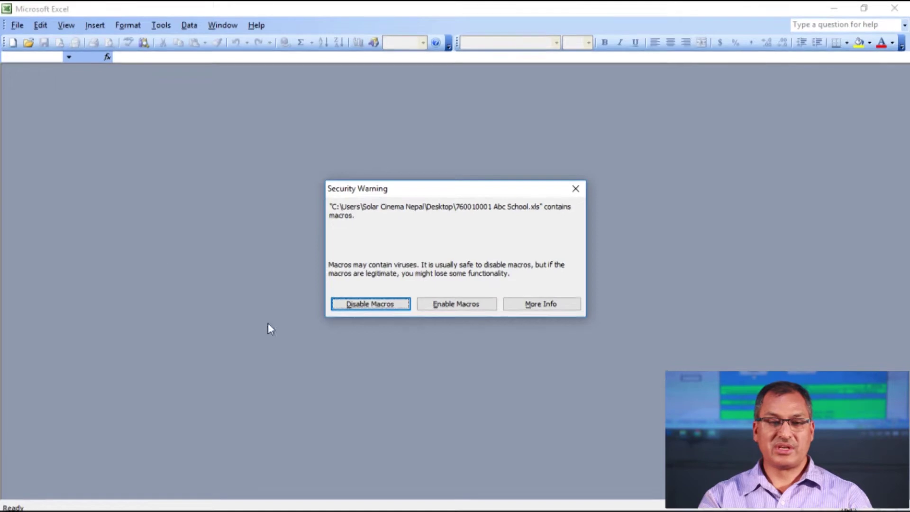
# Choose Enable Macros in the Security Warning dialog
pyautogui.click(449, 308)
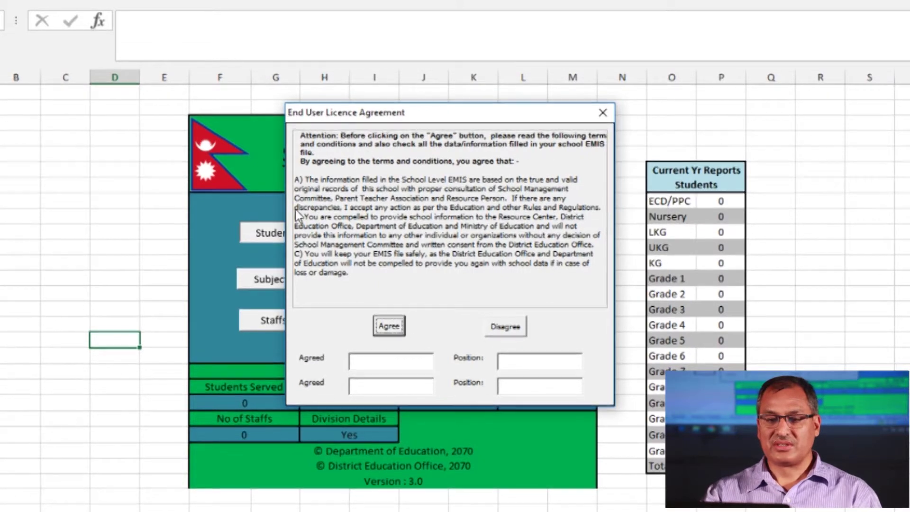
# Enter the first signatory's name with the position Headteacher
pyautogui.click(371, 363)
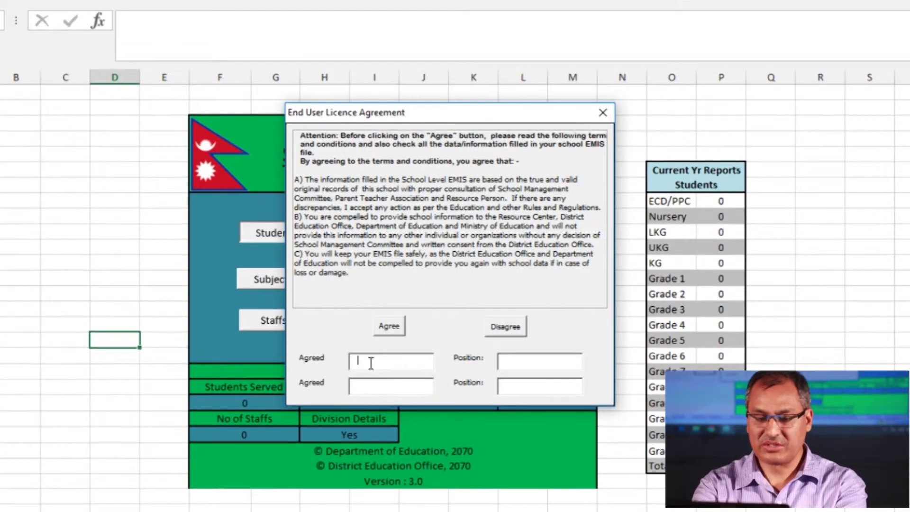
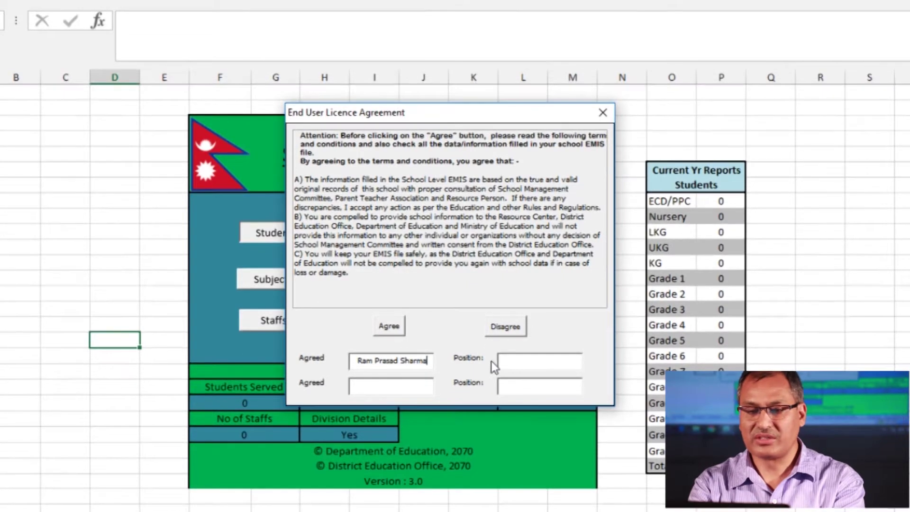
pyautogui.click(539, 364)
pyautogui.write('He')
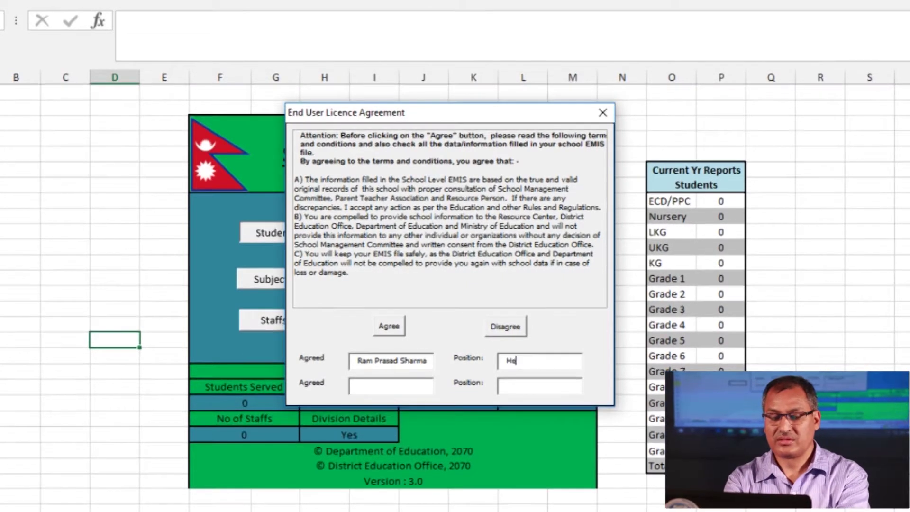
pyautogui.write('adteacher')
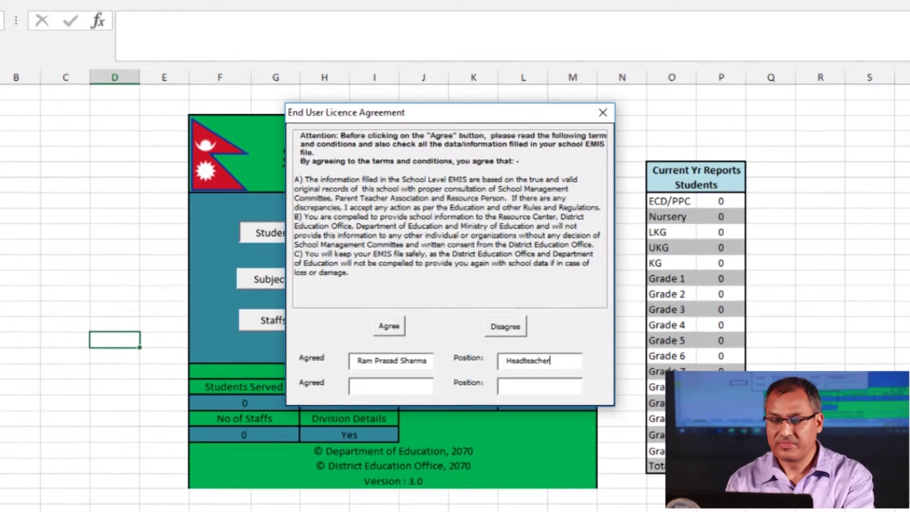
# Enter the second signatory's name with the position SMC, and accept the agreement
pyautogui.click(391, 385)
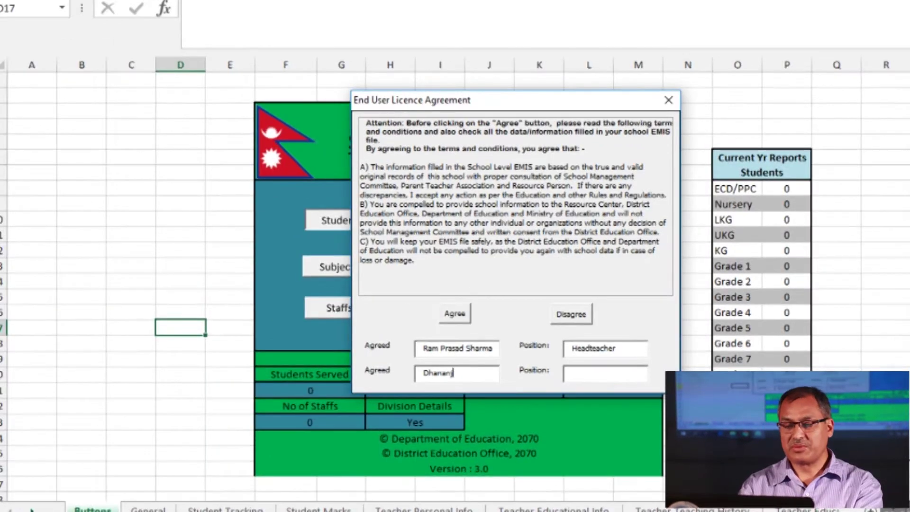
pyautogui.click(605, 373)
pyautogui.write('SMC')
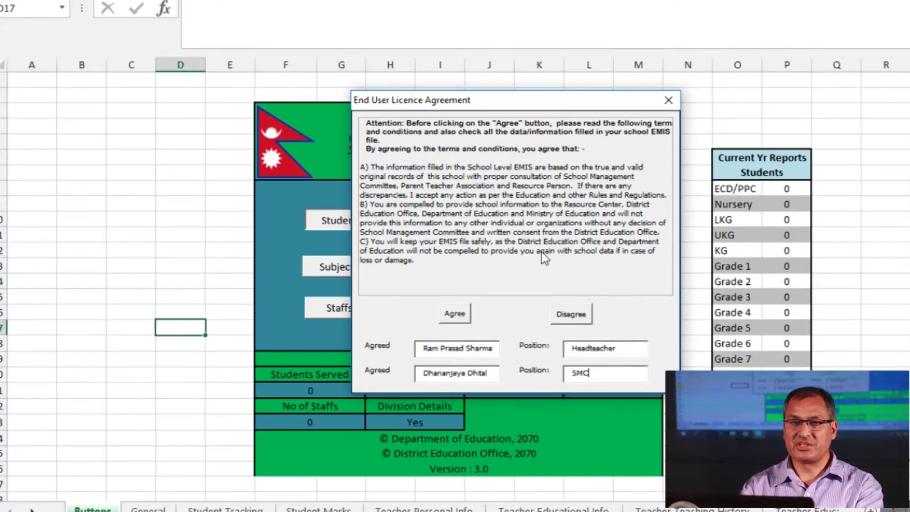
pyautogui.click(455, 312)
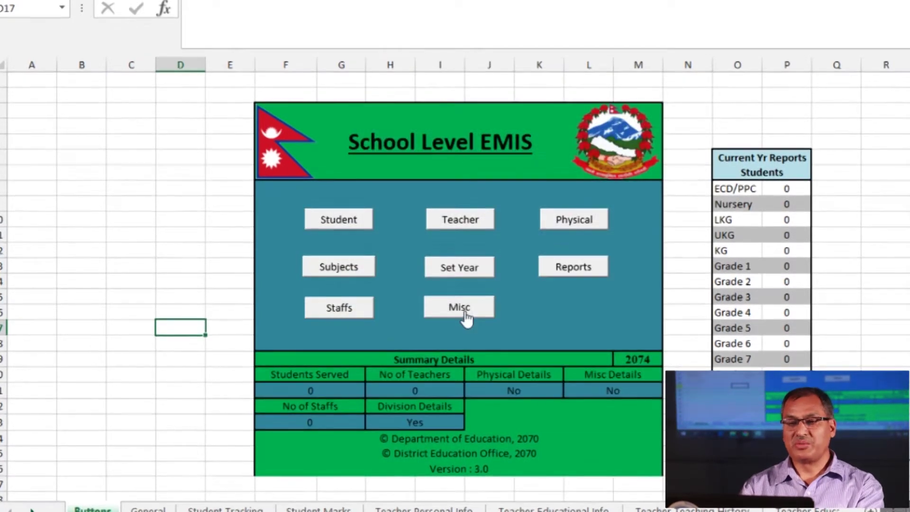
# Choose Public as the school Type in the Student section's Select School dialog
pyautogui.click(355, 228)
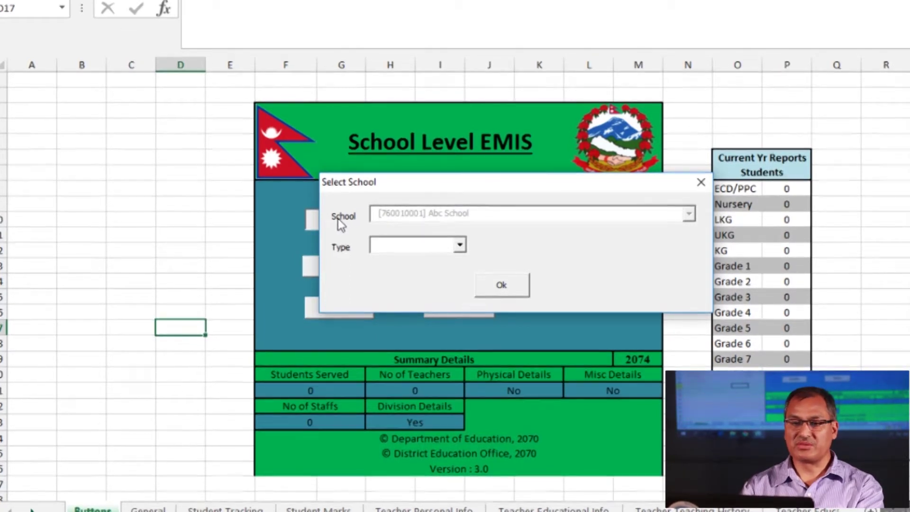
pyautogui.click(459, 244)
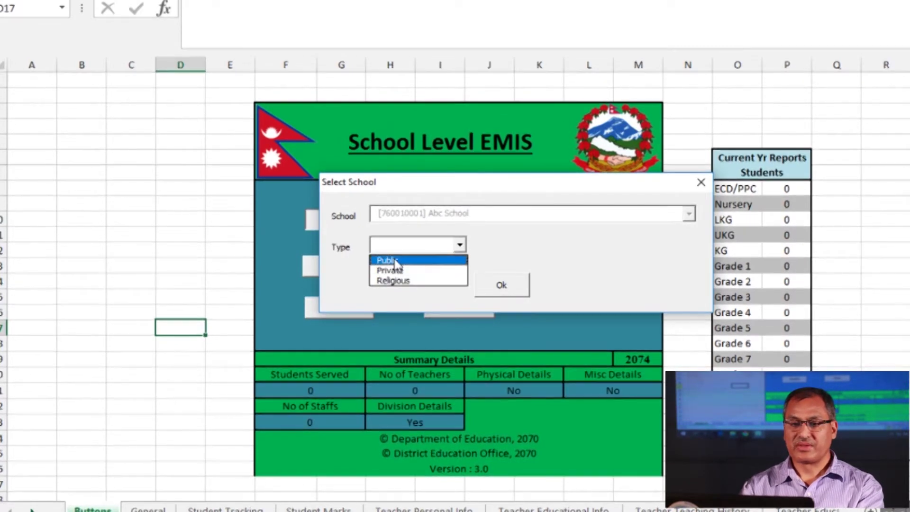
pyautogui.click(394, 259)
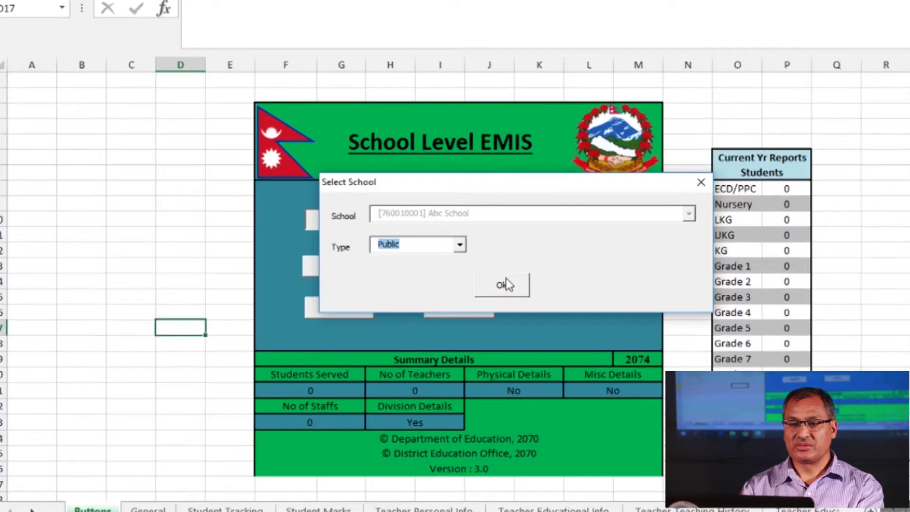
pyautogui.click(509, 283)
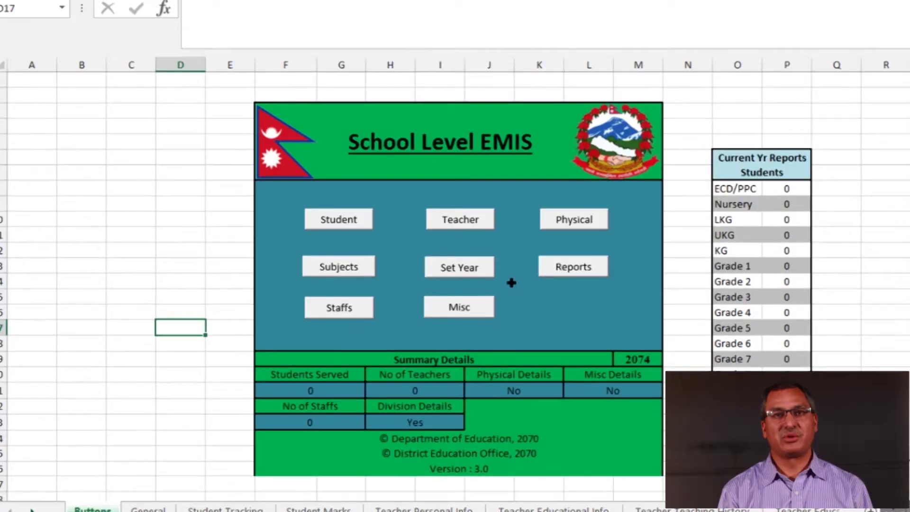
# Choose Add in the Student Tracking System to start a new student record
pyautogui.click(341, 220)
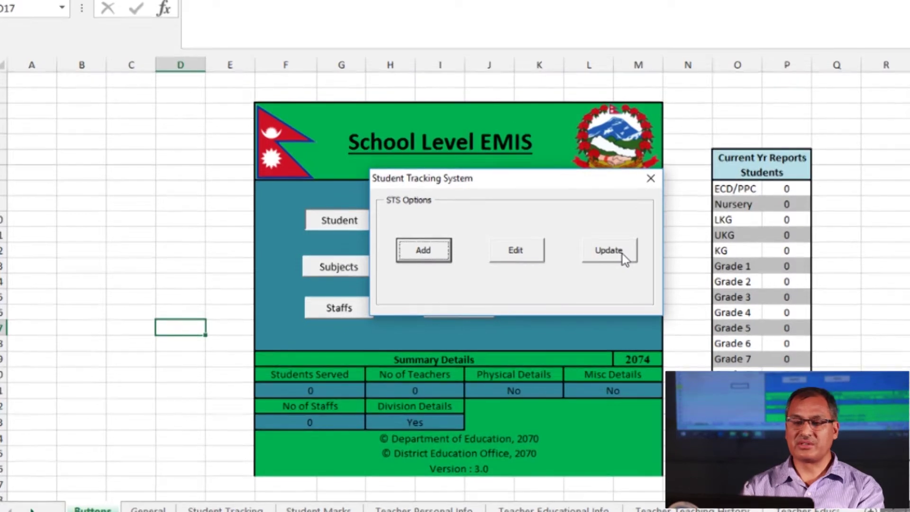
pyautogui.click(432, 259)
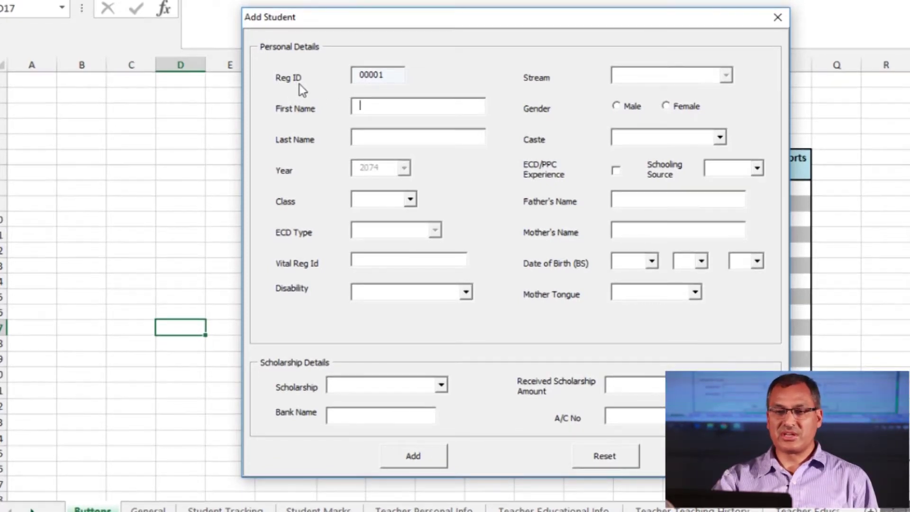
# Set Class to ECD/PPC and ECD Type to School Based, leaving Disability unselected
pyautogui.click(390, 78)
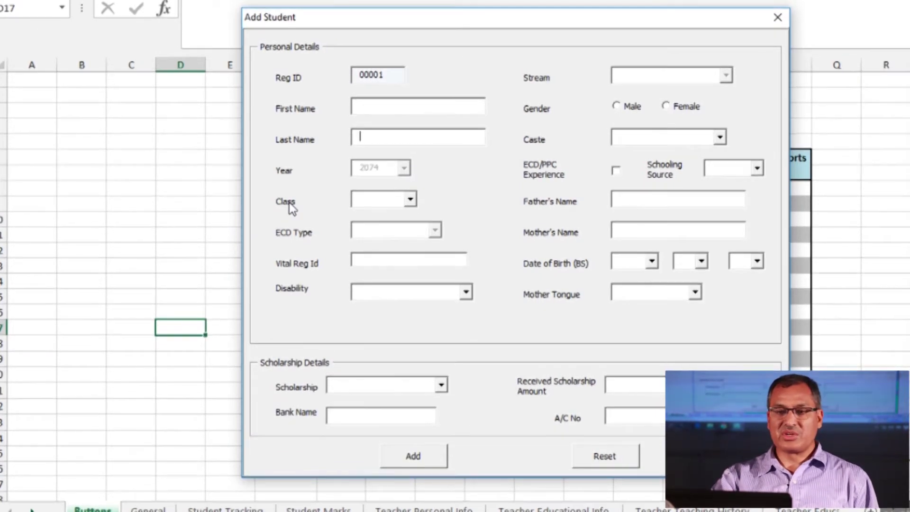
pyautogui.click(414, 204)
pyautogui.click(408, 212)
pyautogui.click(439, 231)
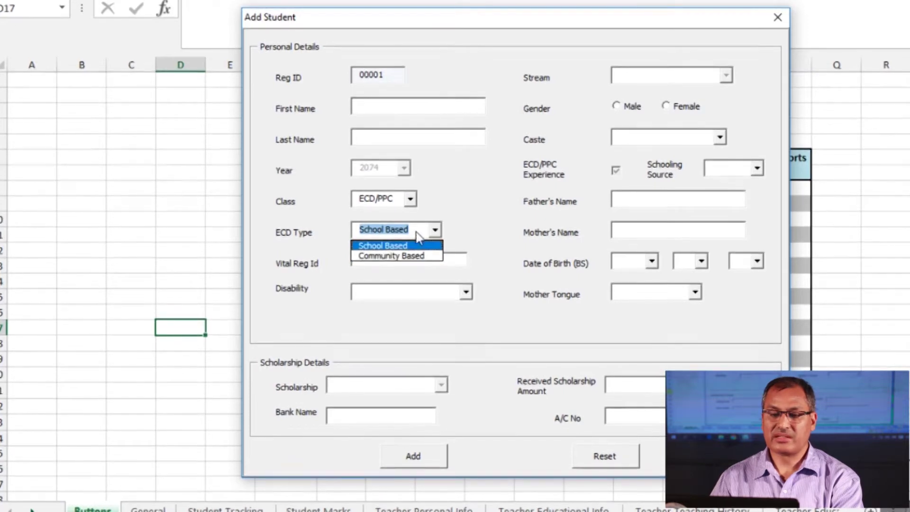
pyautogui.click(409, 245)
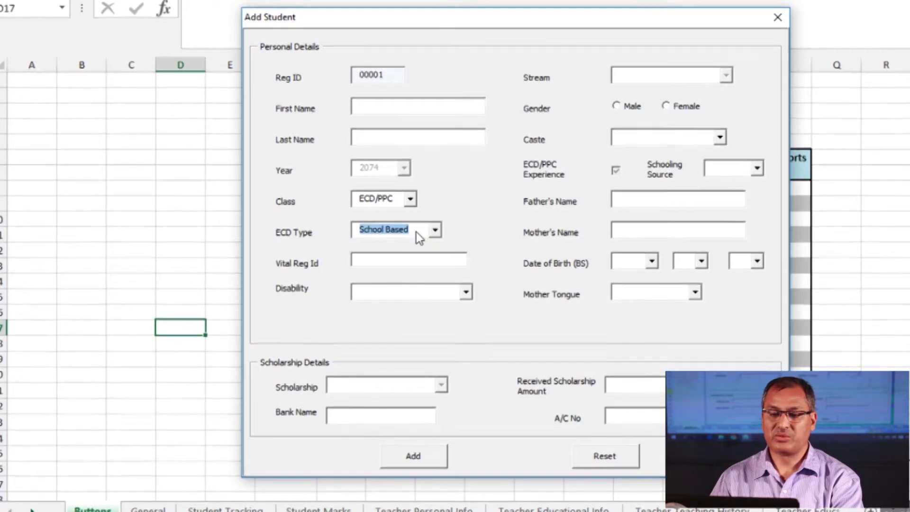
pyautogui.click(380, 264)
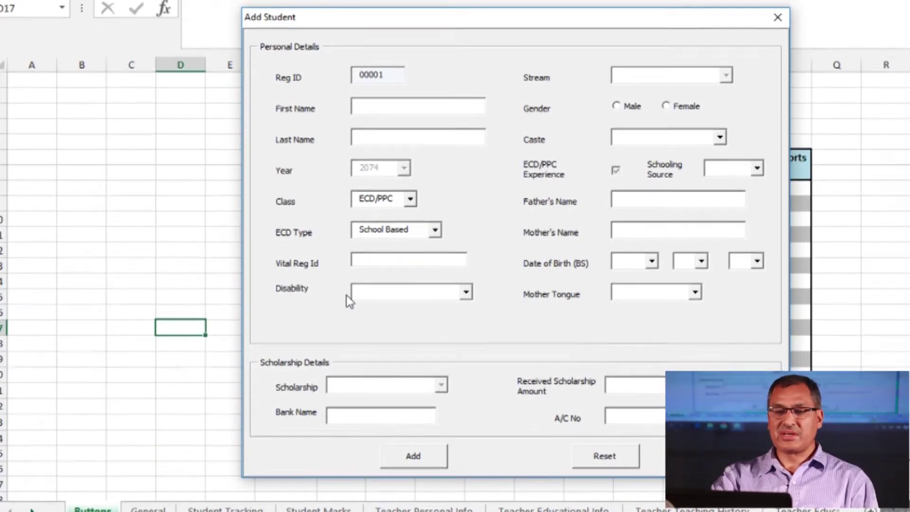
pyautogui.click(465, 293)
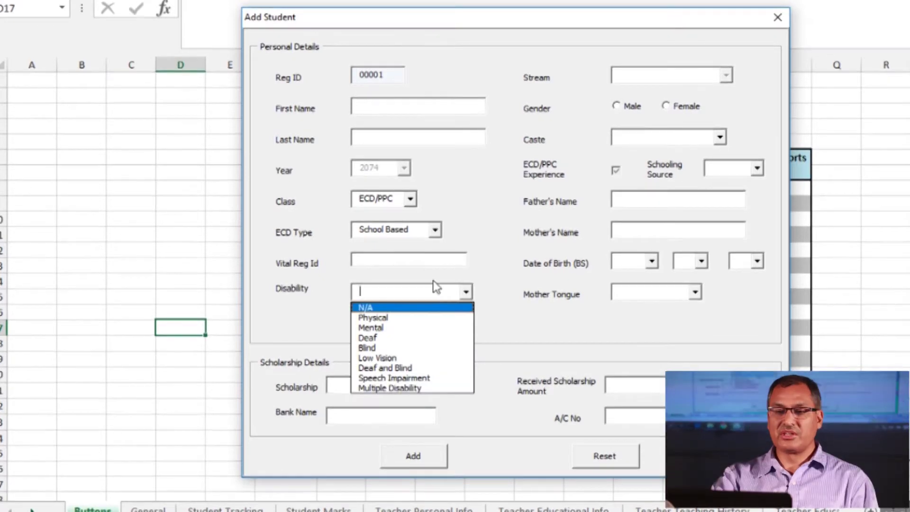
pyautogui.click(433, 297)
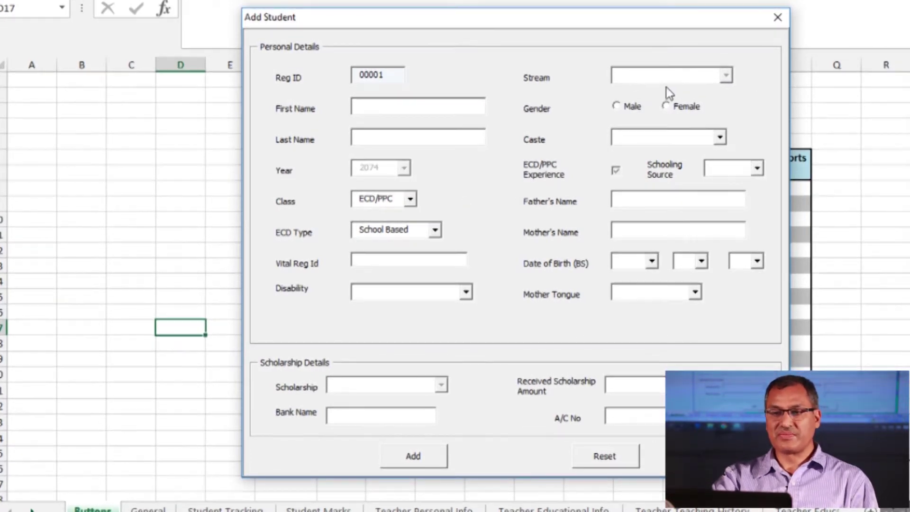
pyautogui.click(410, 199)
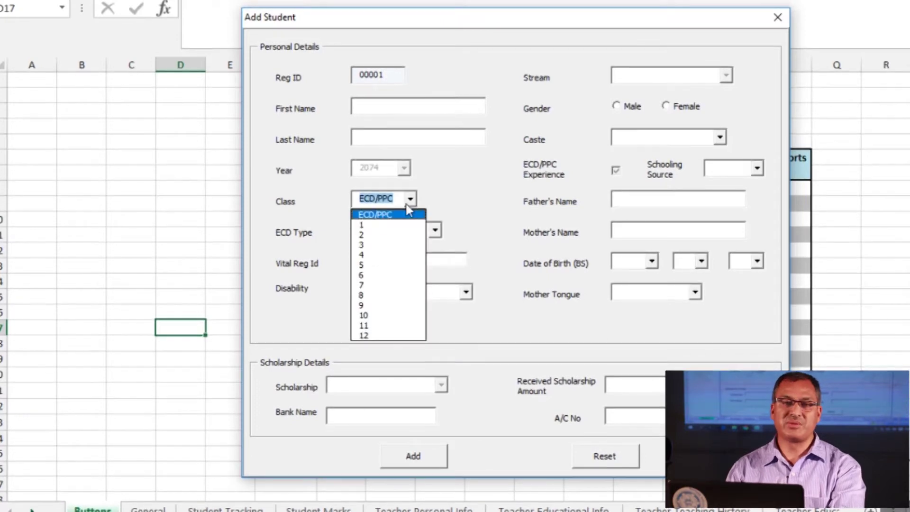
# Change the student's class to 11, leaving Stream unselected
pyautogui.click(379, 327)
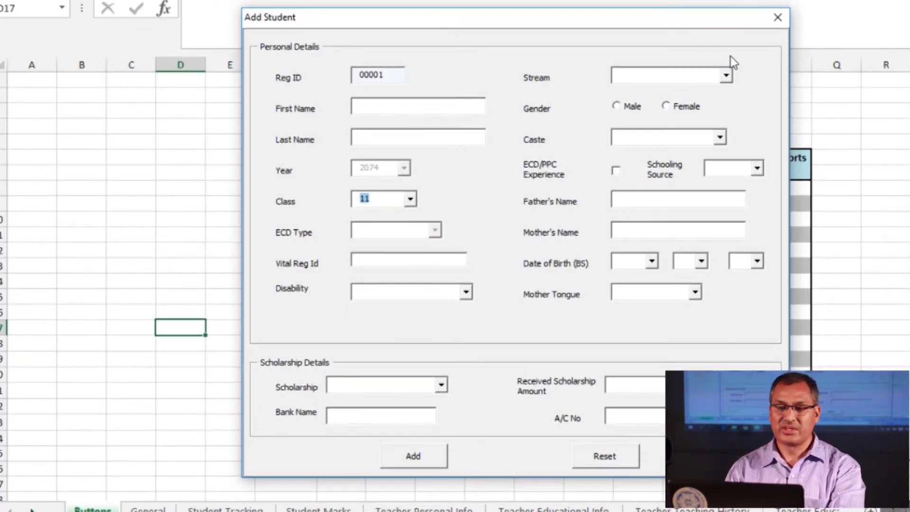
pyautogui.click(726, 76)
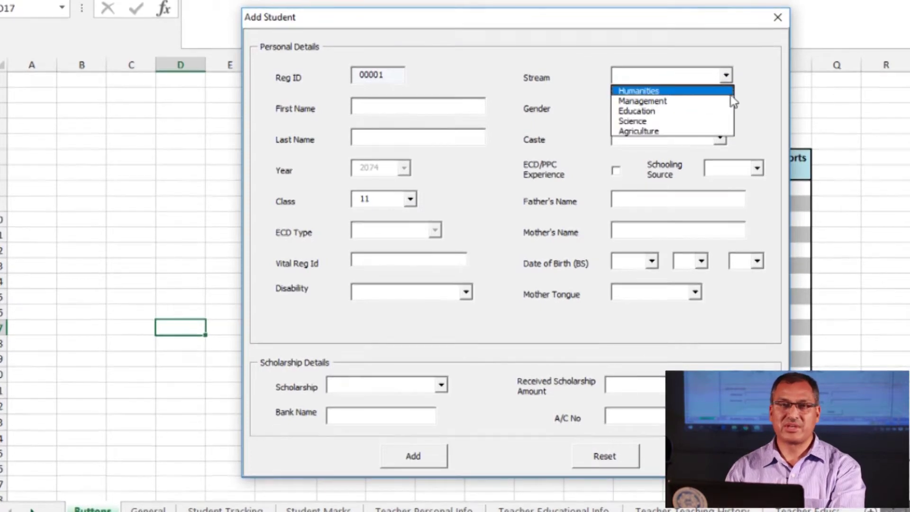
pyautogui.click(730, 78)
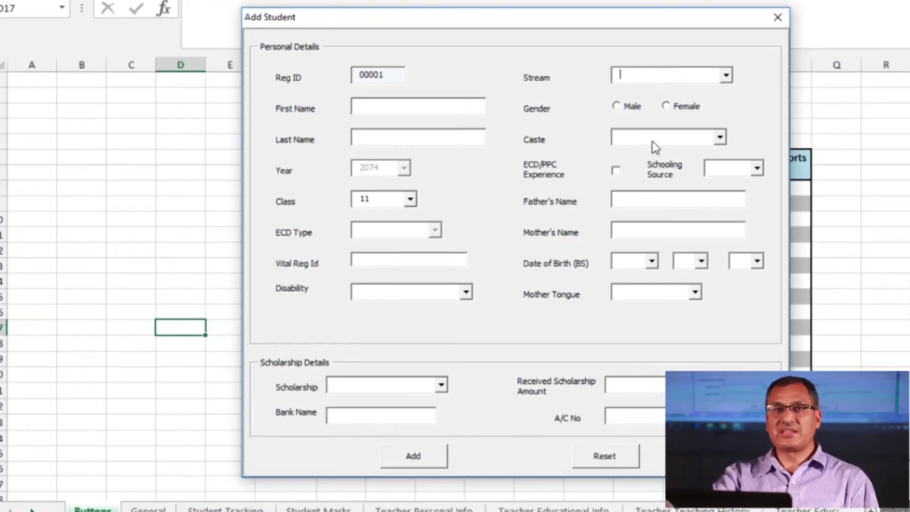
pyautogui.click(720, 138)
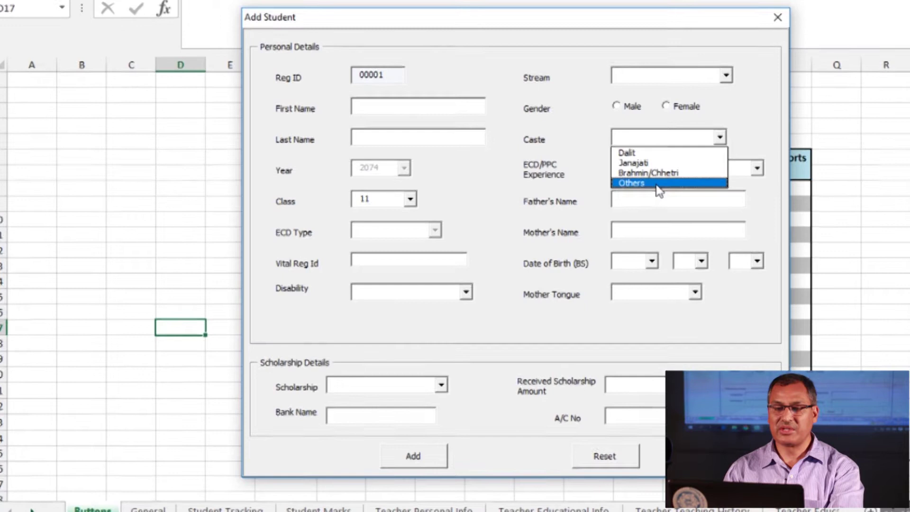
pyautogui.click(659, 184)
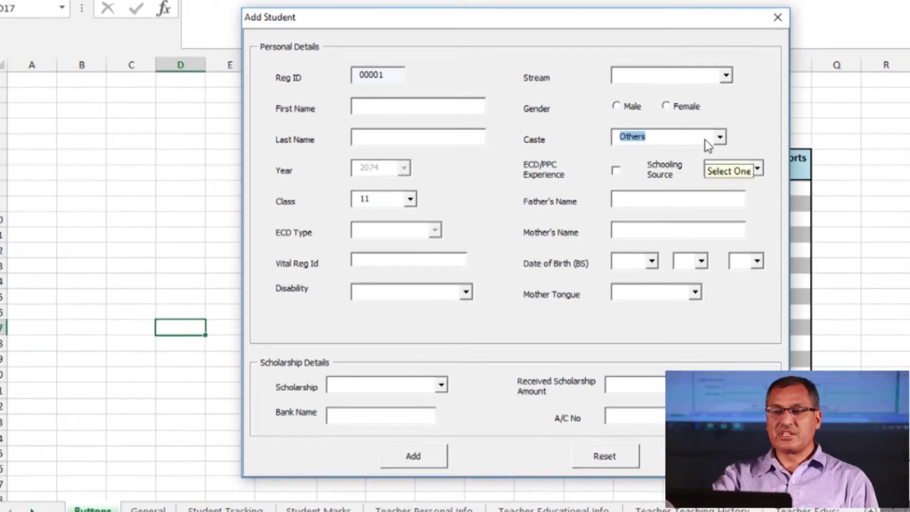
pyautogui.click(720, 138)
pyautogui.click(718, 139)
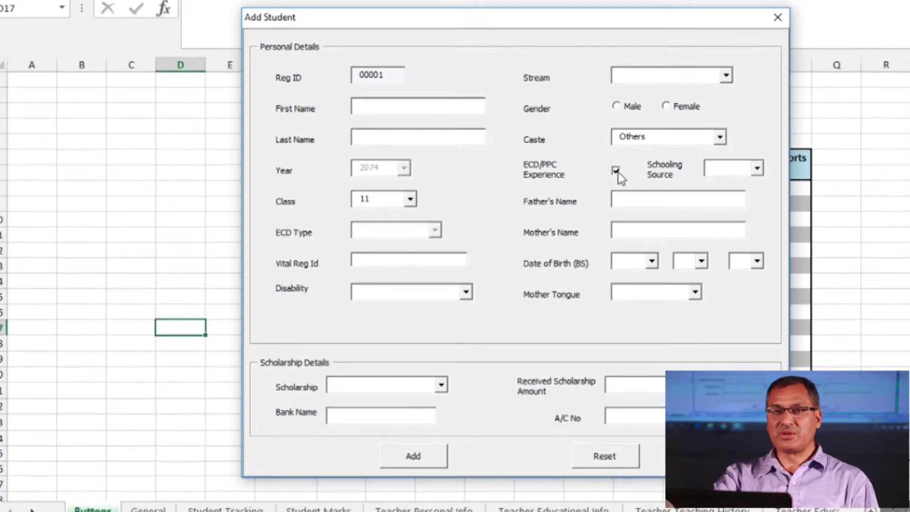
pyautogui.click(756, 168)
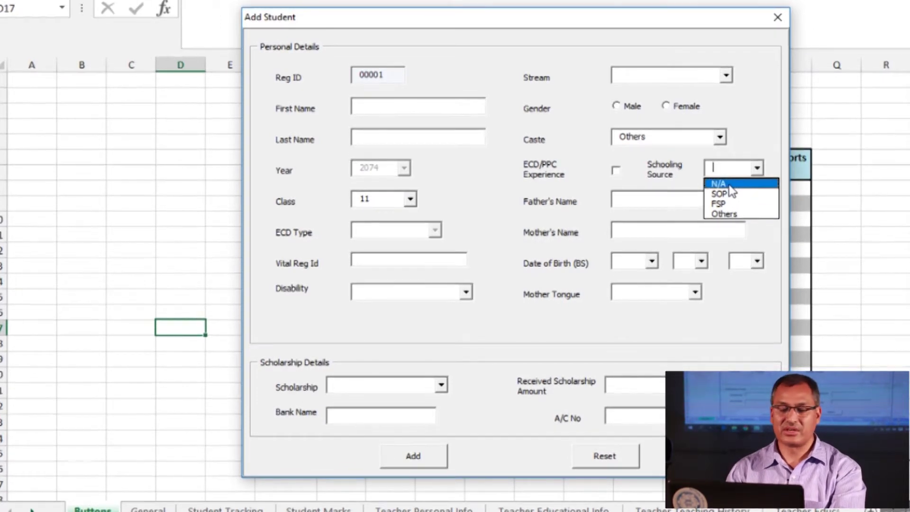
pyautogui.click(558, 206)
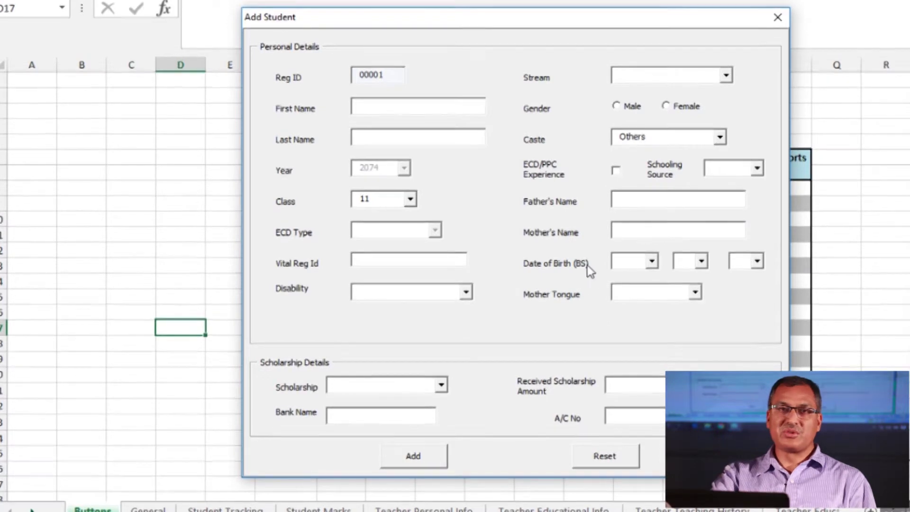
pyautogui.click(653, 261)
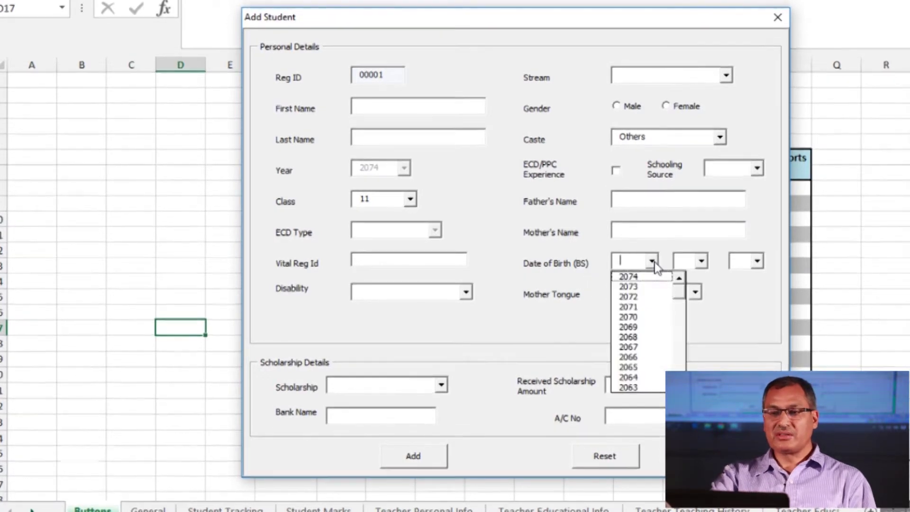
pyautogui.click(653, 262)
pyautogui.click(652, 262)
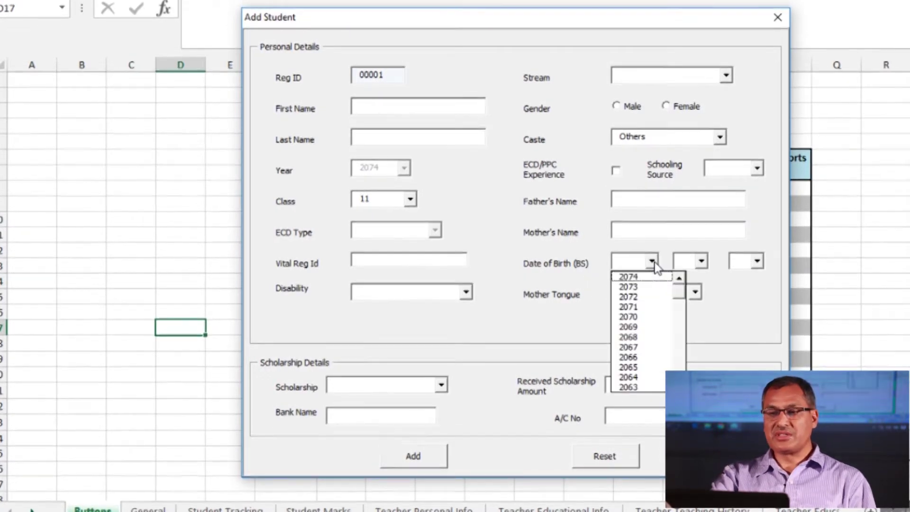
pyautogui.click(700, 261)
pyautogui.click(701, 261)
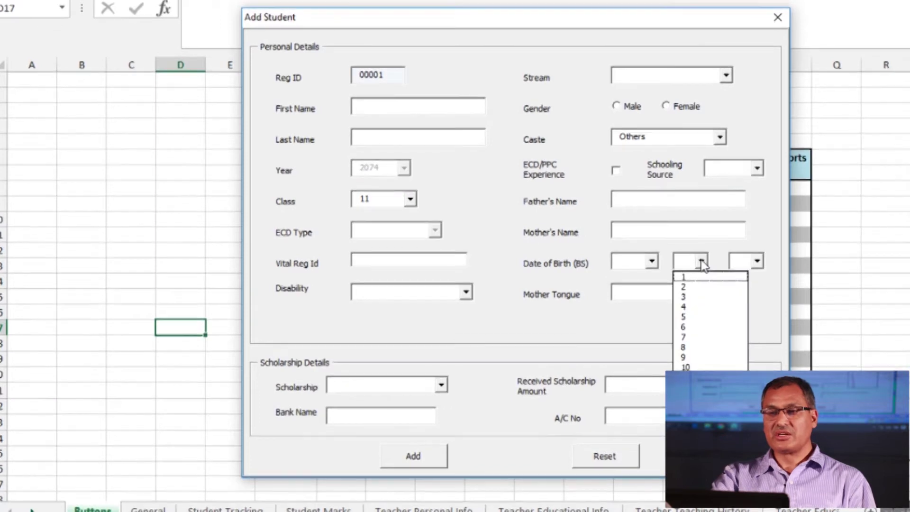
pyautogui.click(701, 260)
pyautogui.click(757, 261)
pyautogui.click(757, 261)
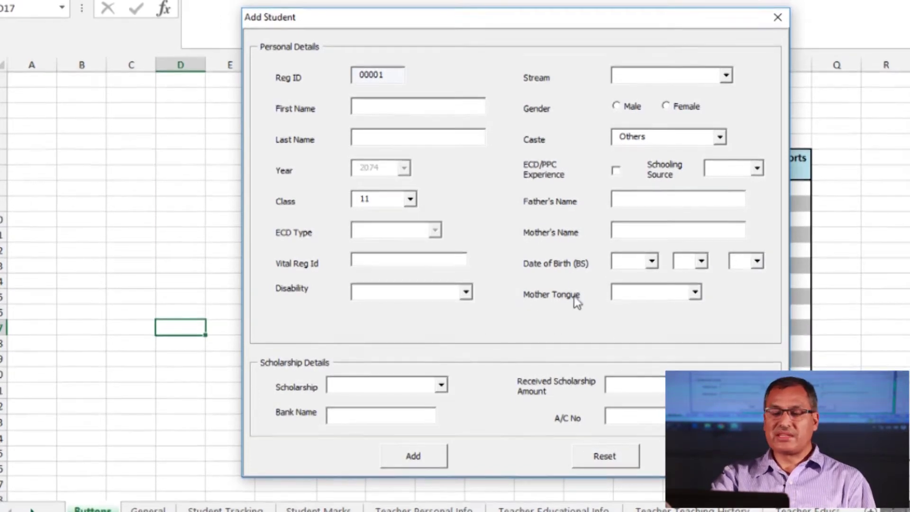
pyautogui.click(694, 291)
pyautogui.click(695, 292)
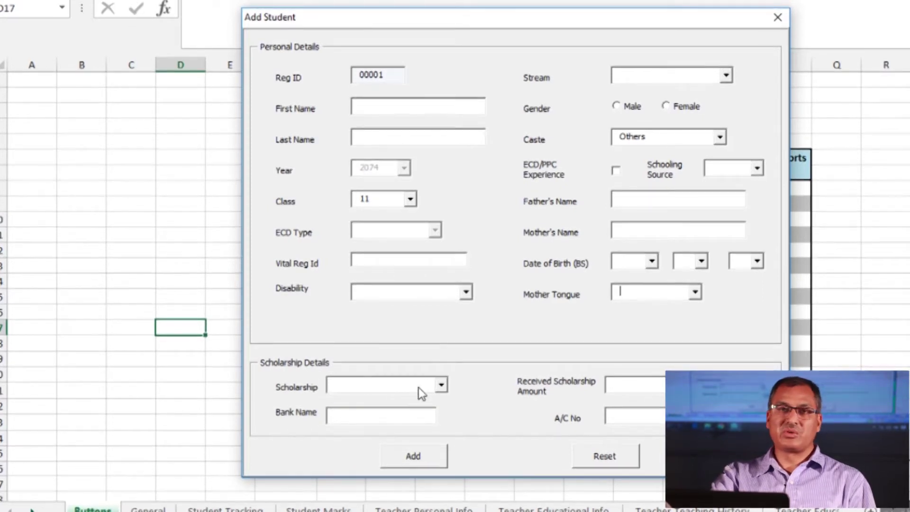
pyautogui.click(448, 386)
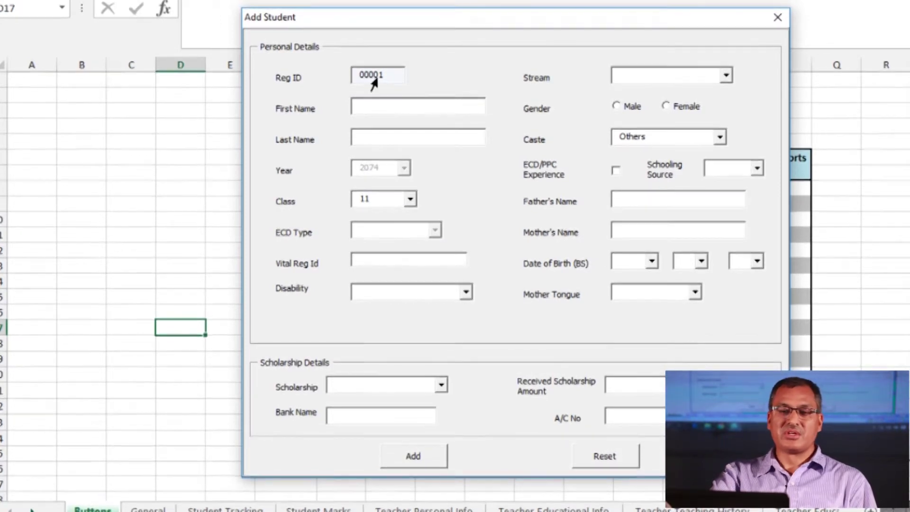
# Enter the new student's first name and last name on the Add Student form
pyautogui.click(375, 107)
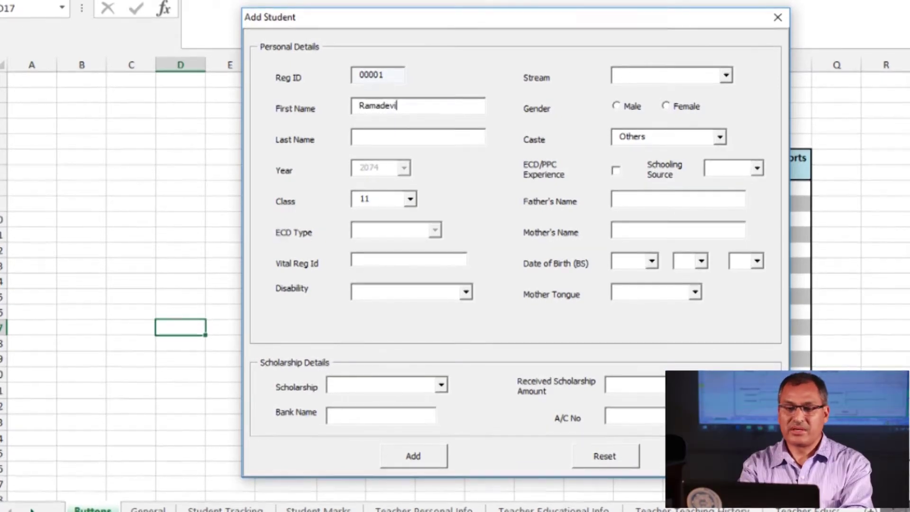
pyautogui.click(369, 139)
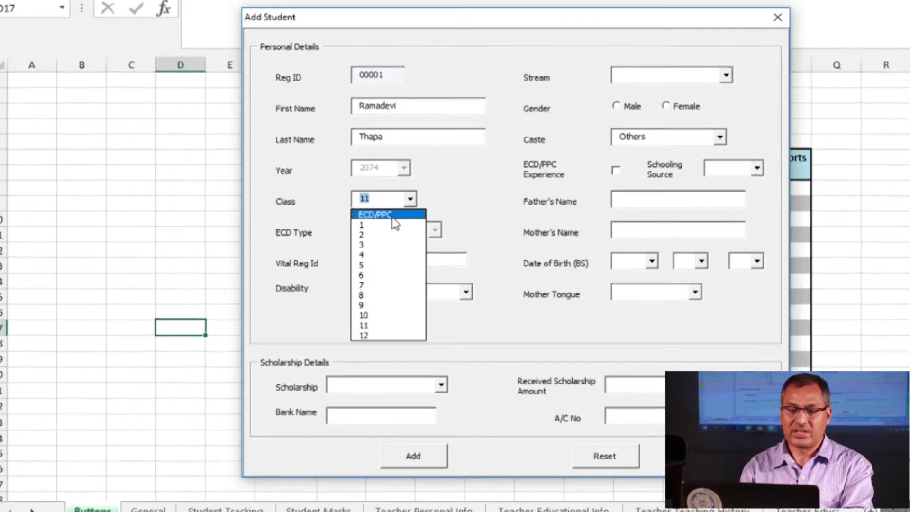
# Set Class to ECD/PPC, keep School Based ECD type, and enter Vital Reg Id 3524
pyautogui.click(391, 215)
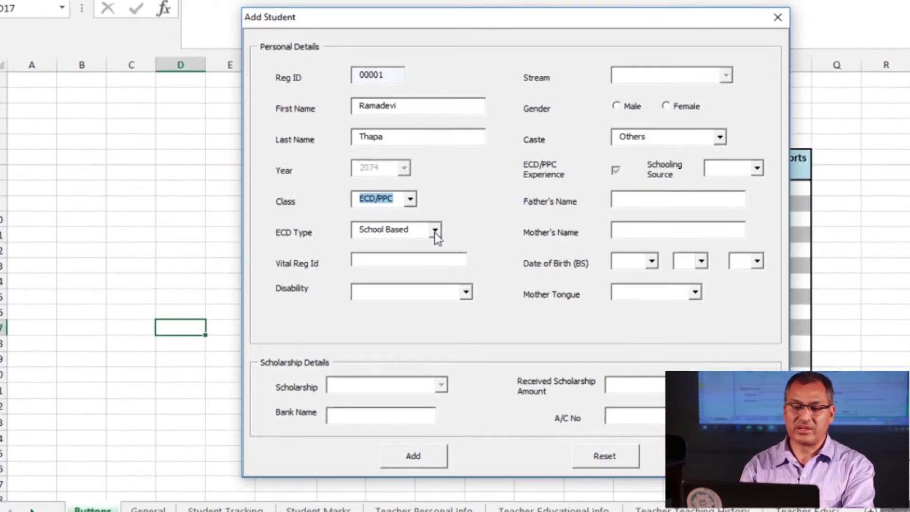
pyautogui.click(435, 232)
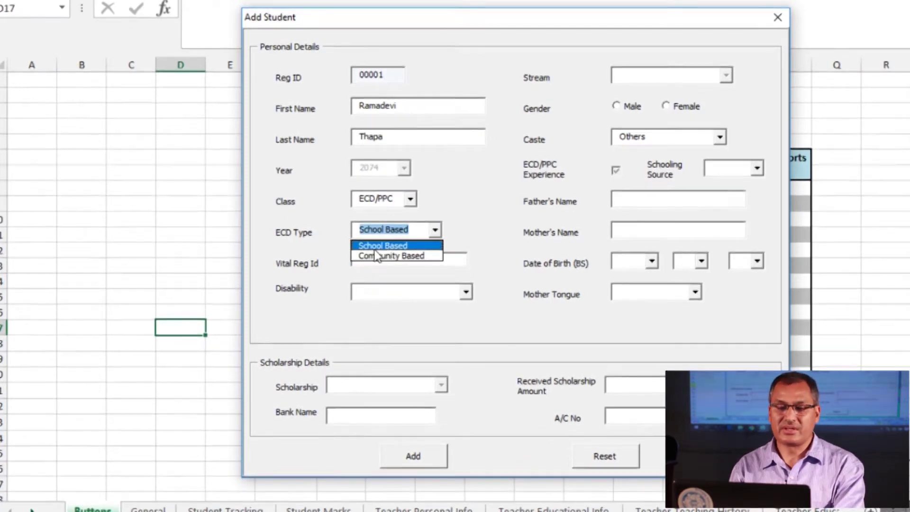
pyautogui.click(374, 245)
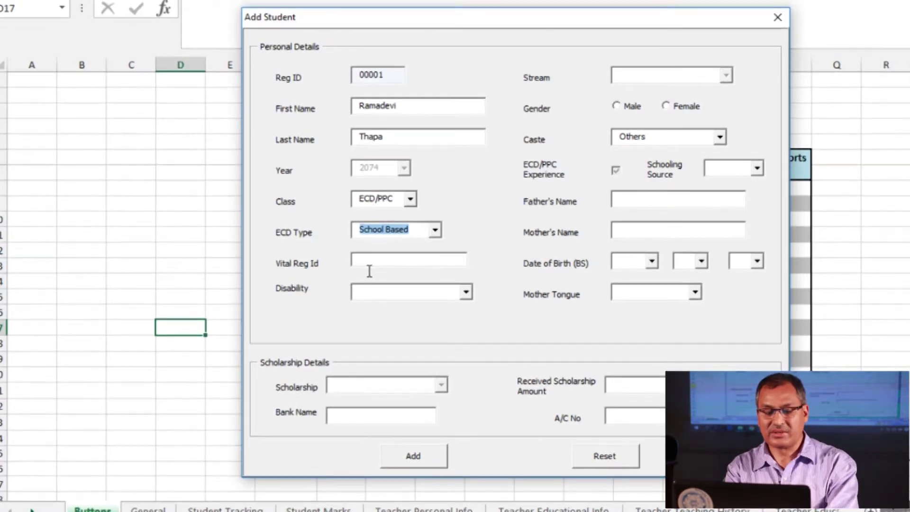
pyautogui.click(371, 268)
pyautogui.write('3524')
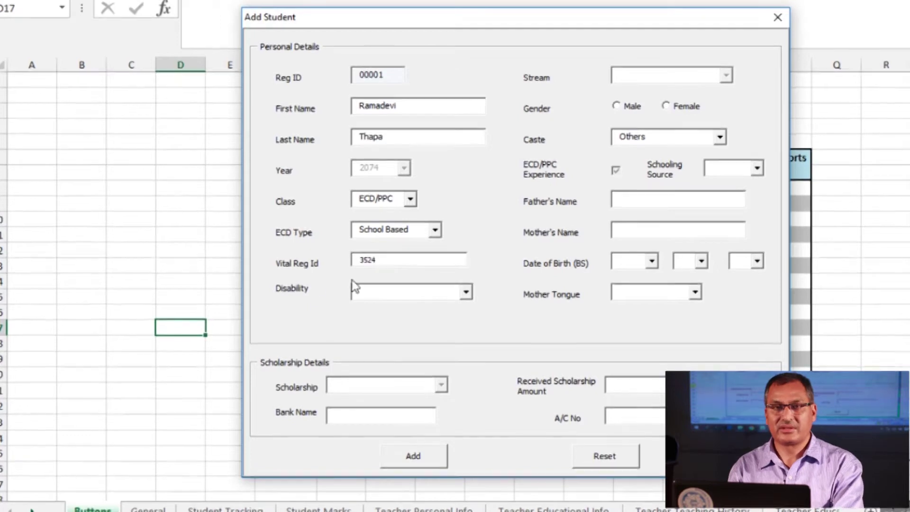
pyautogui.click(465, 291)
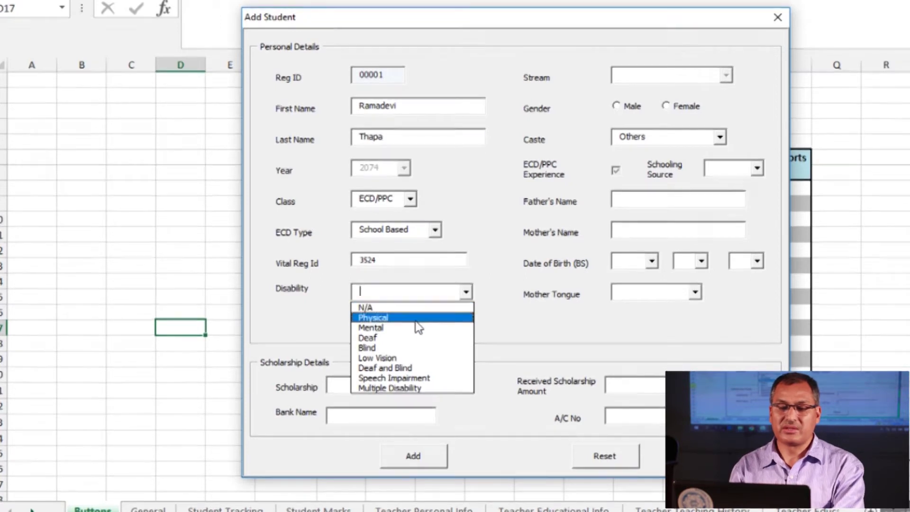
# Choose Disability N/A, Gender Female, Caste Brahmin/Chhetri and Schooling Source N/A
pyautogui.click(386, 307)
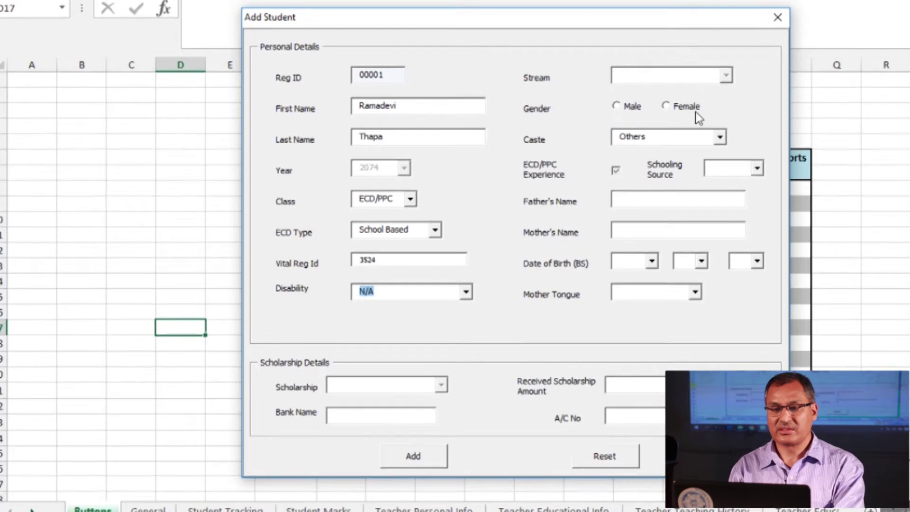
pyautogui.click(676, 108)
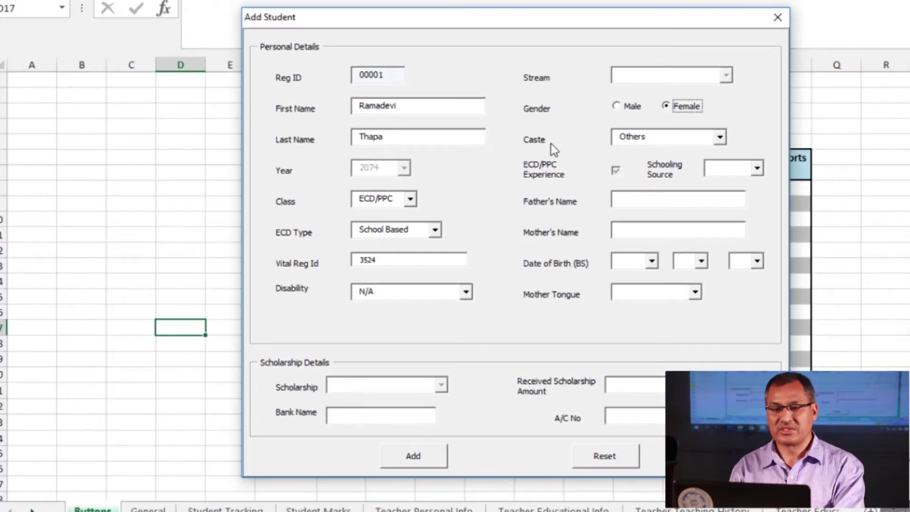
pyautogui.click(720, 138)
pyautogui.click(647, 172)
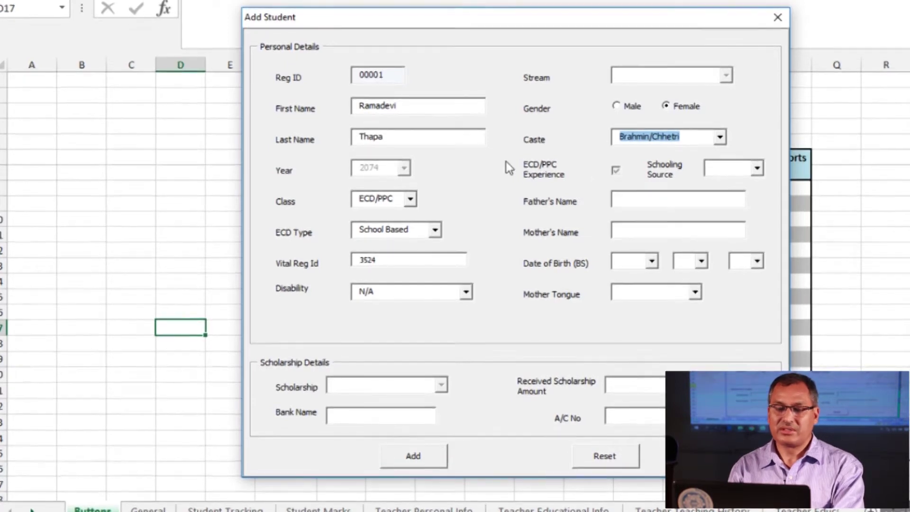
pyautogui.click(757, 169)
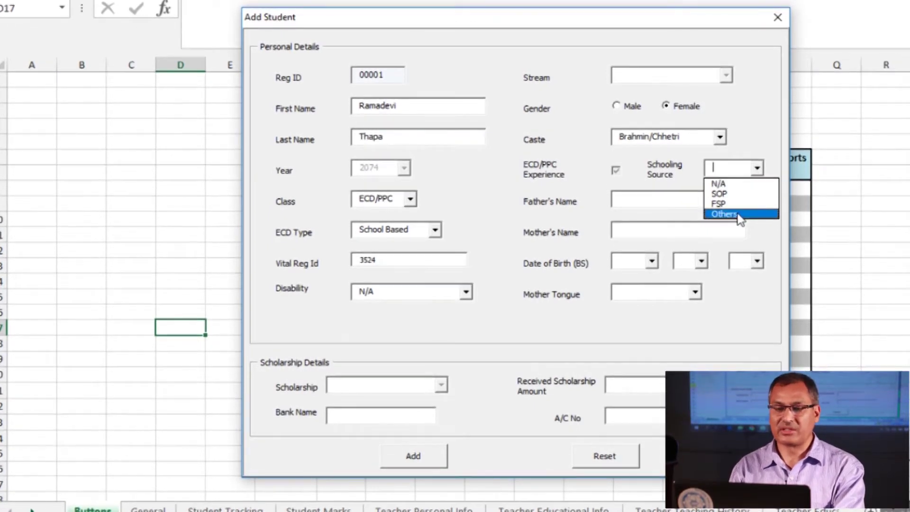
pyautogui.click(731, 183)
pyautogui.click(642, 205)
# Enter the father's name and mother's name
pyautogui.click(649, 231)
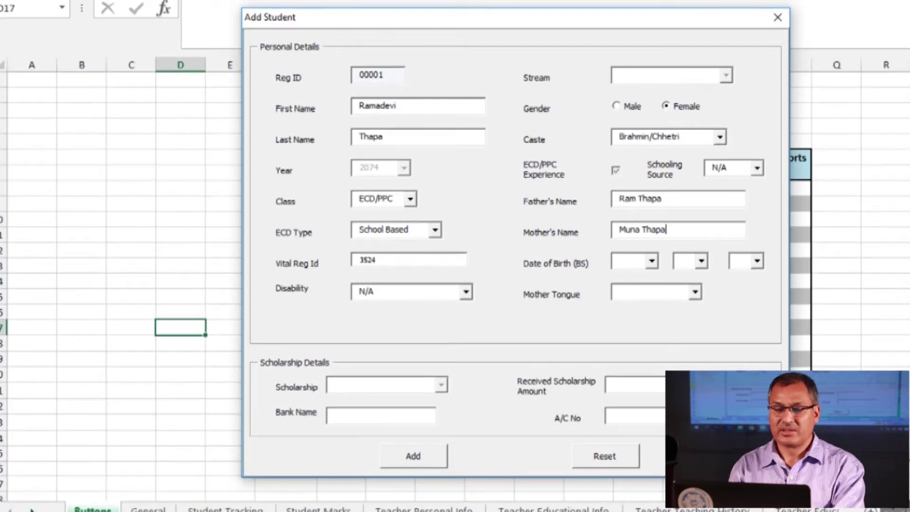
pyautogui.click(645, 260)
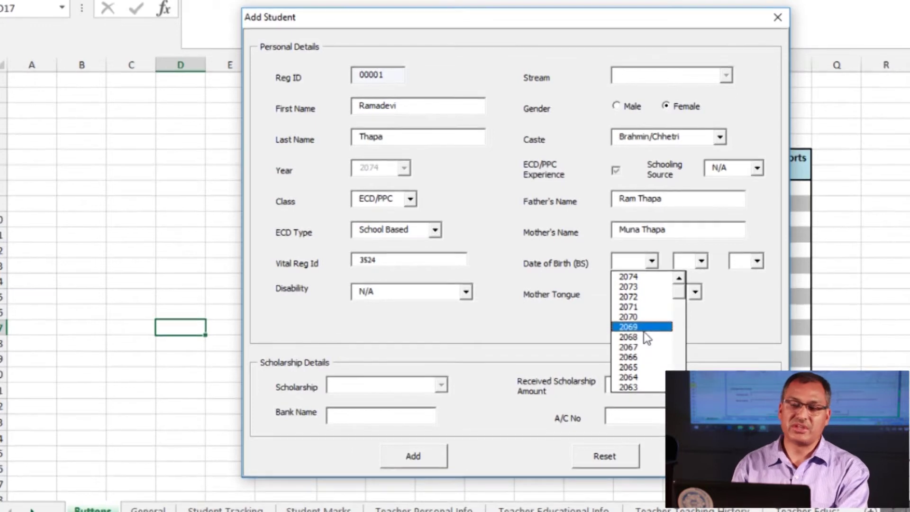
pyautogui.click(630, 326)
pyautogui.click(701, 260)
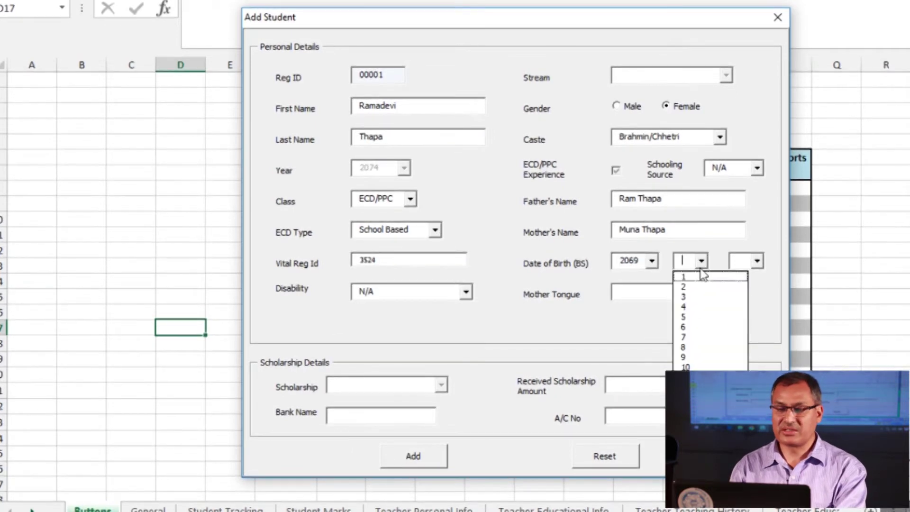
pyautogui.click(684, 357)
pyautogui.click(757, 260)
pyautogui.scroll(-2, 753, 303)
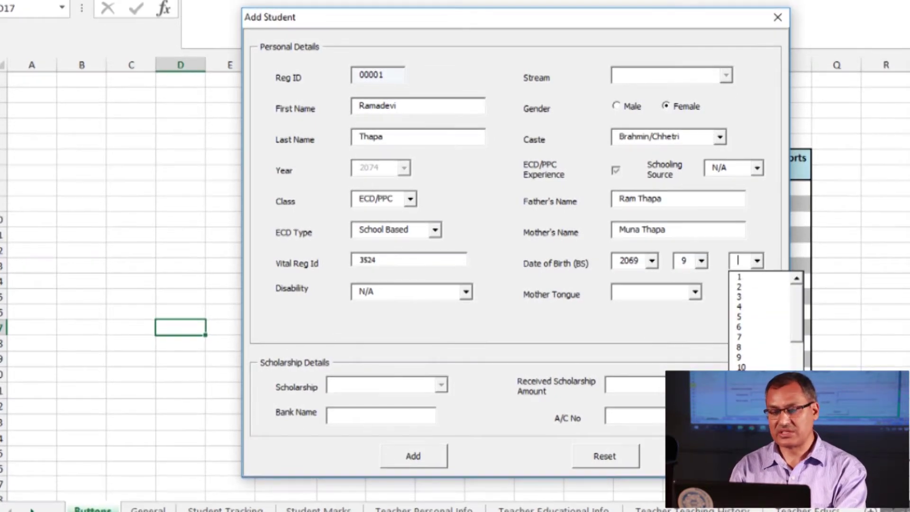
pyautogui.click(748, 333)
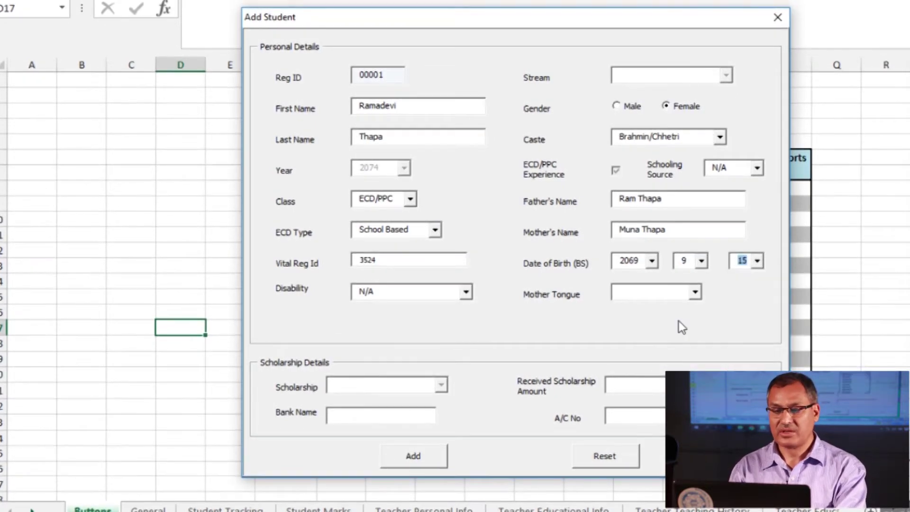
pyautogui.click(656, 294)
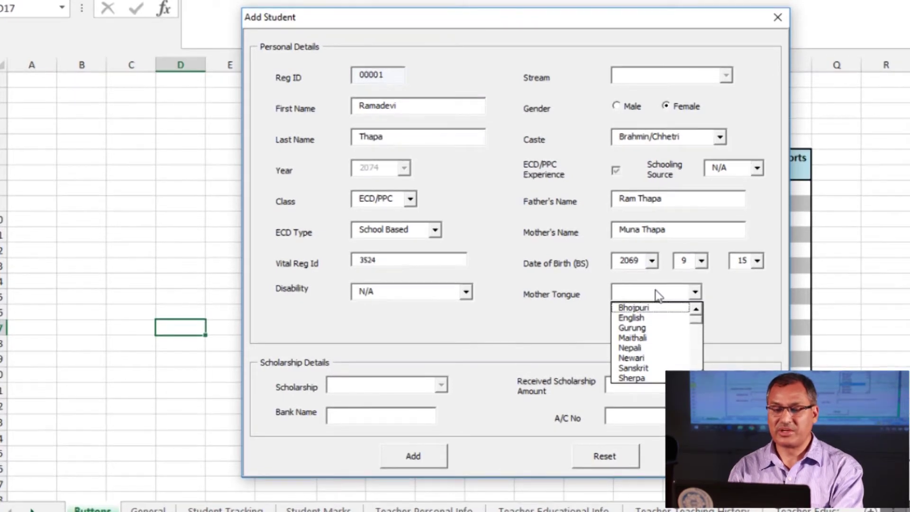
pyautogui.write('Nepali')
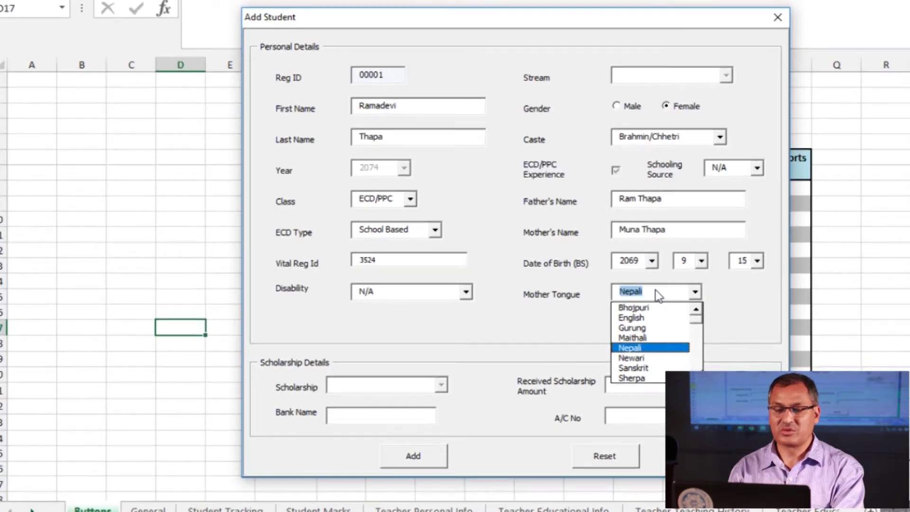
pyautogui.click(656, 291)
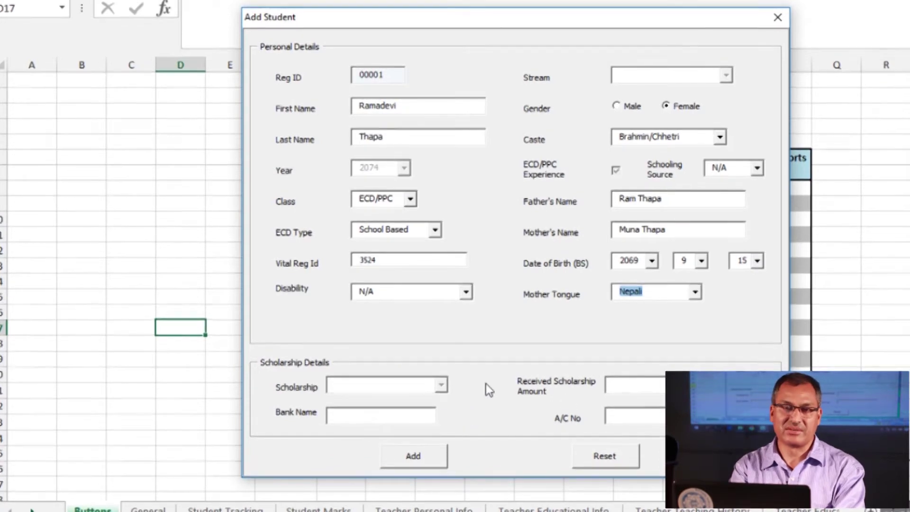
# Add the completed record to the Student Tracking sheet as Reg ID 00001
pyautogui.click(417, 461)
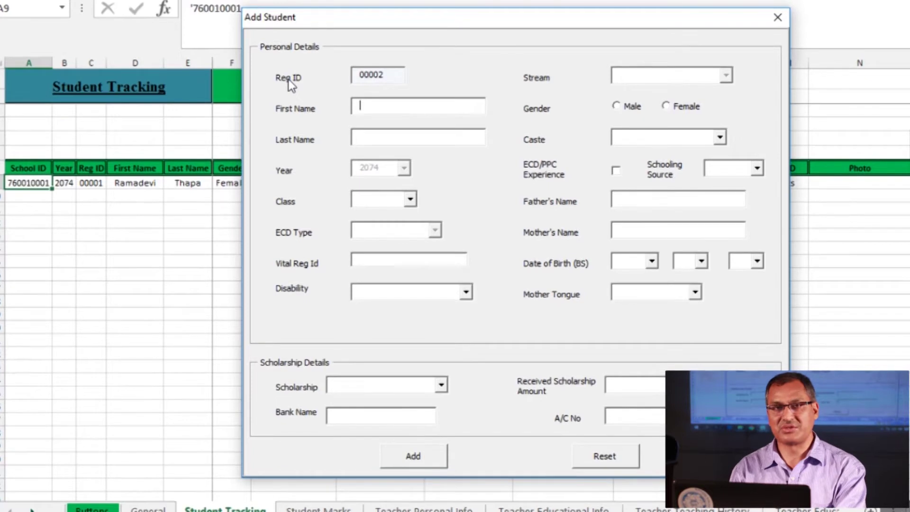
# Highlight the new Reg ID 00002, then enter the second student's first and last name
pyautogui.moveTo(394, 80); pyautogui.dragTo(359, 85)
pyautogui.click(383, 78)
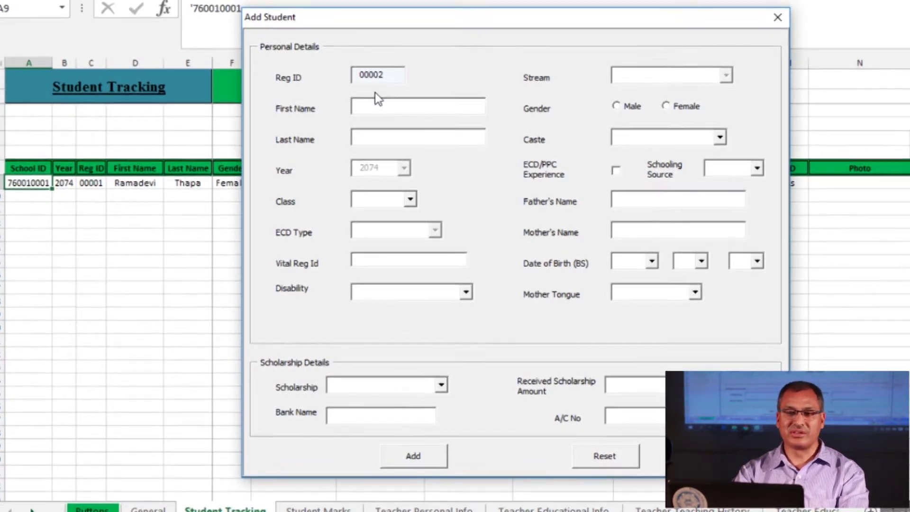
pyautogui.click(411, 98)
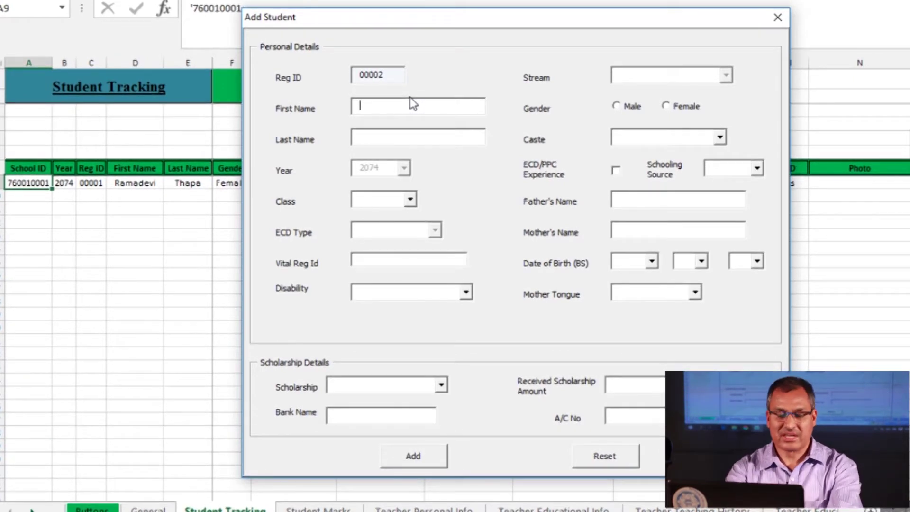
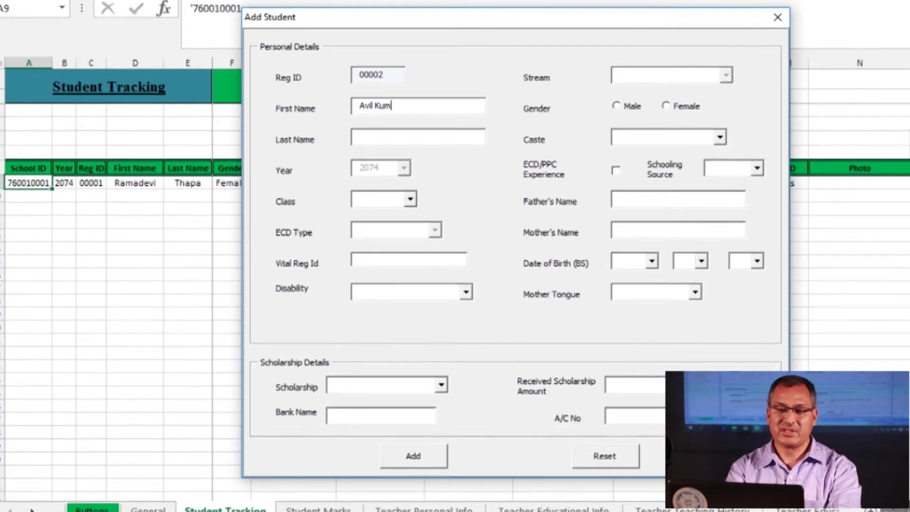
pyautogui.click(381, 144)
pyautogui.write('Rai')
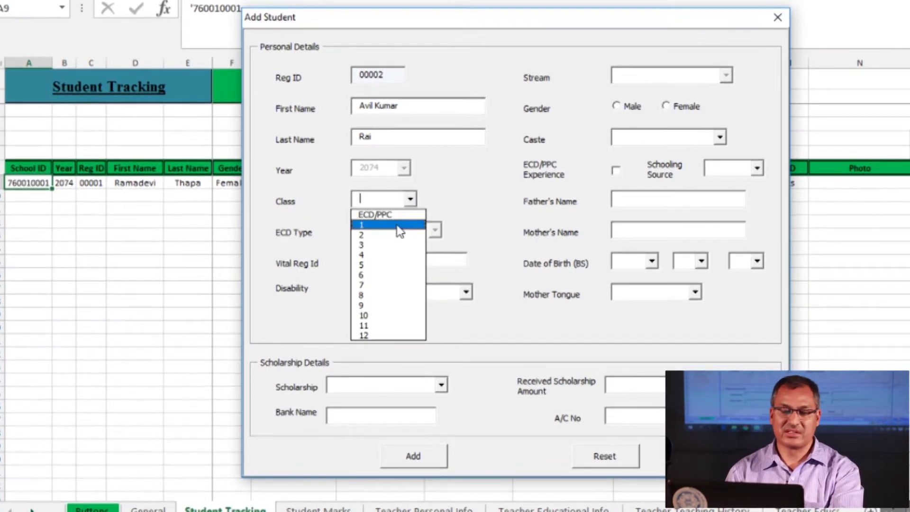
# Set Class 1, Vital Reg Id 3454, Disability Physical and Gender Male
pyautogui.click(397, 225)
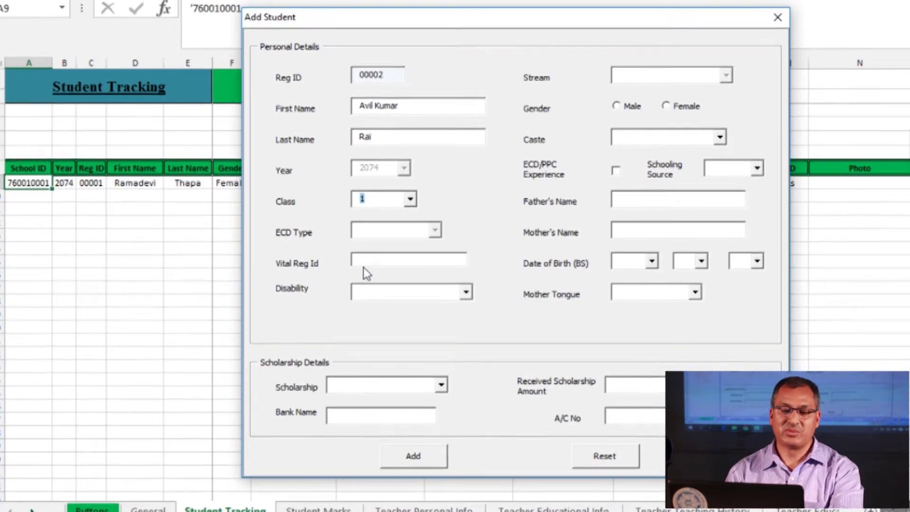
pyautogui.click(379, 268)
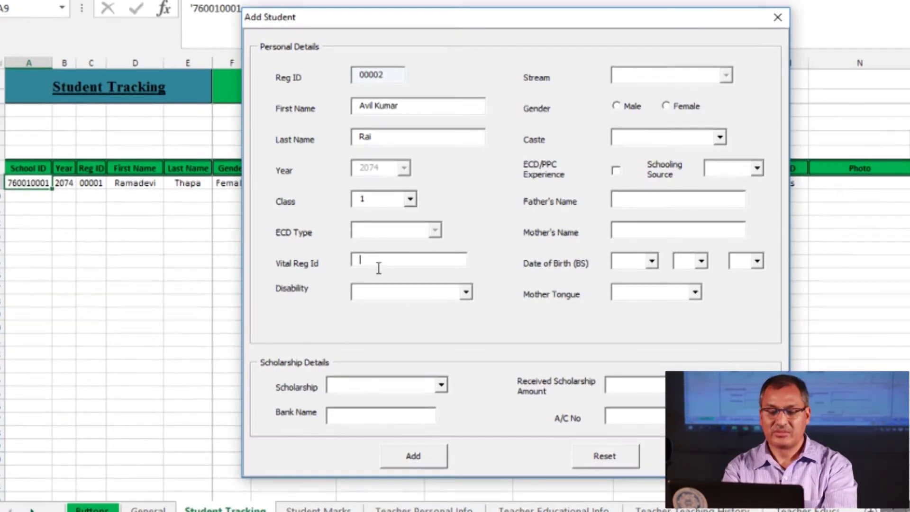
pyautogui.write('3454')
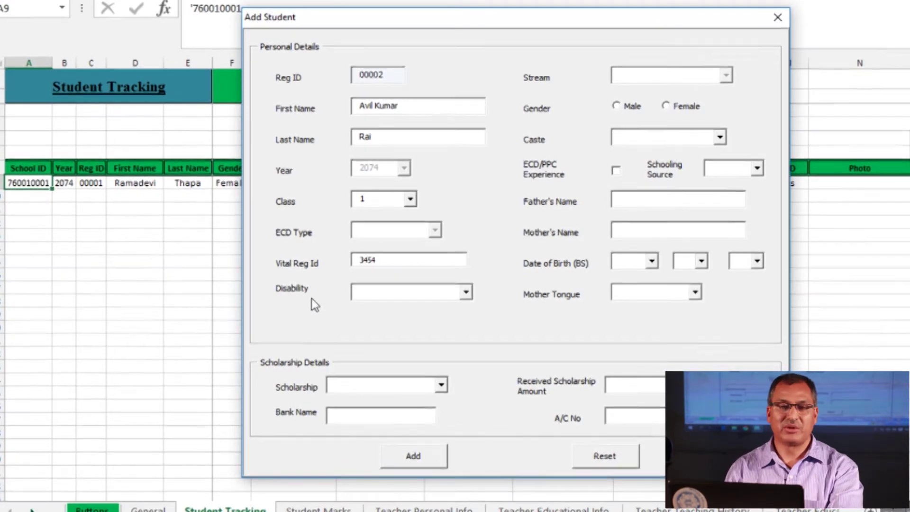
pyautogui.click(466, 295)
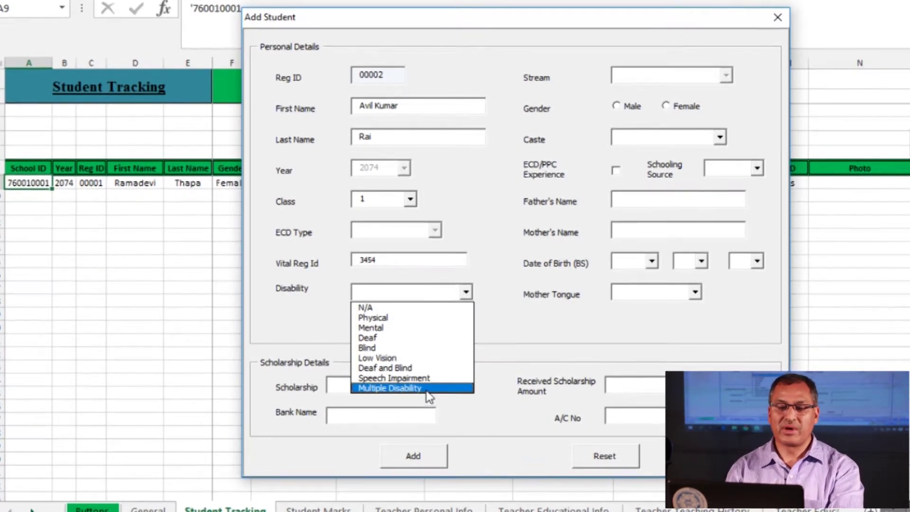
pyautogui.click(392, 317)
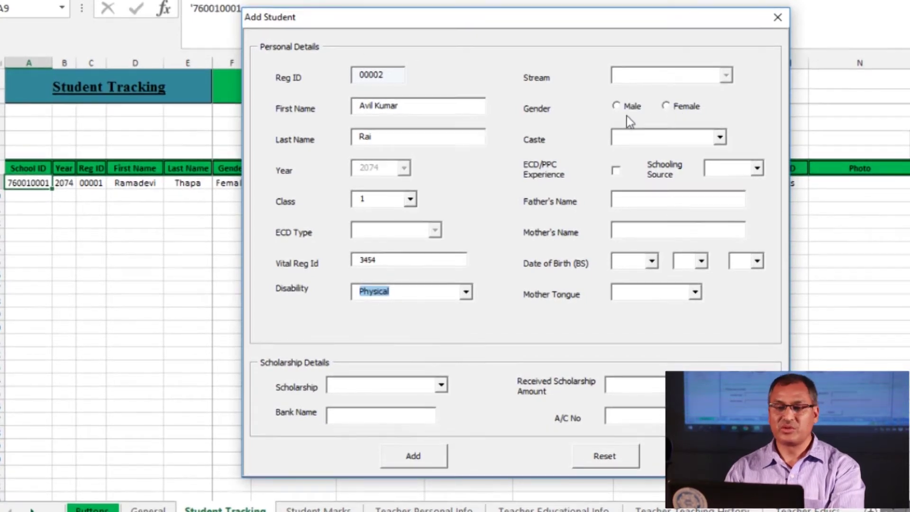
pyautogui.click(615, 106)
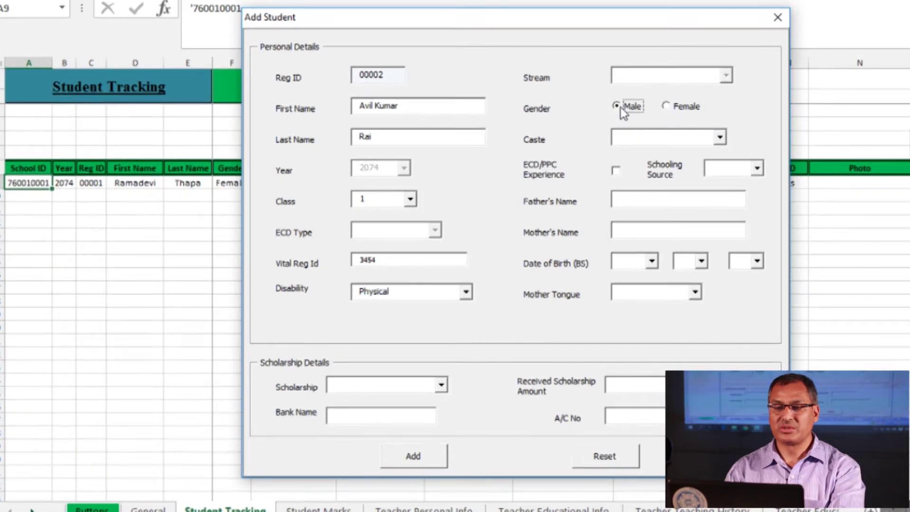
# Set Caste to Janajati, tick ECD/PPC Experience, and choose Schooling Source N/A
pyautogui.click(719, 137)
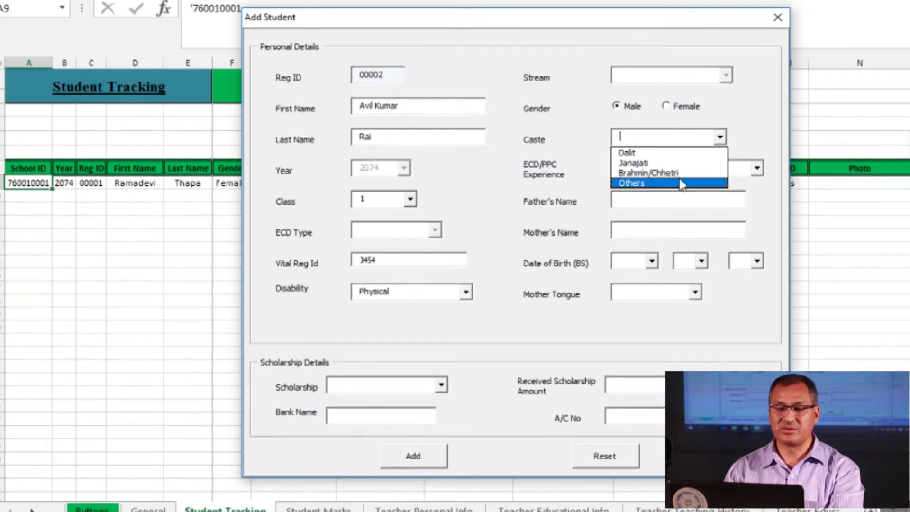
pyautogui.click(673, 163)
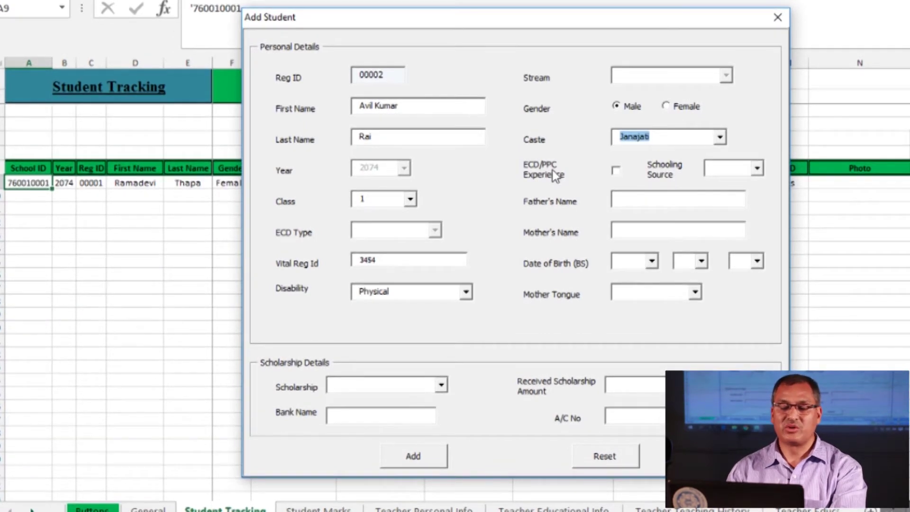
pyautogui.click(615, 170)
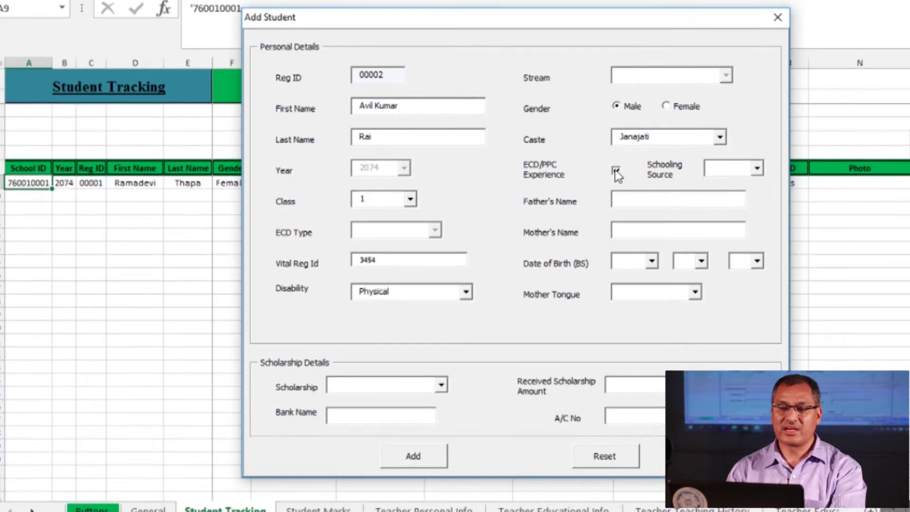
pyautogui.click(615, 171)
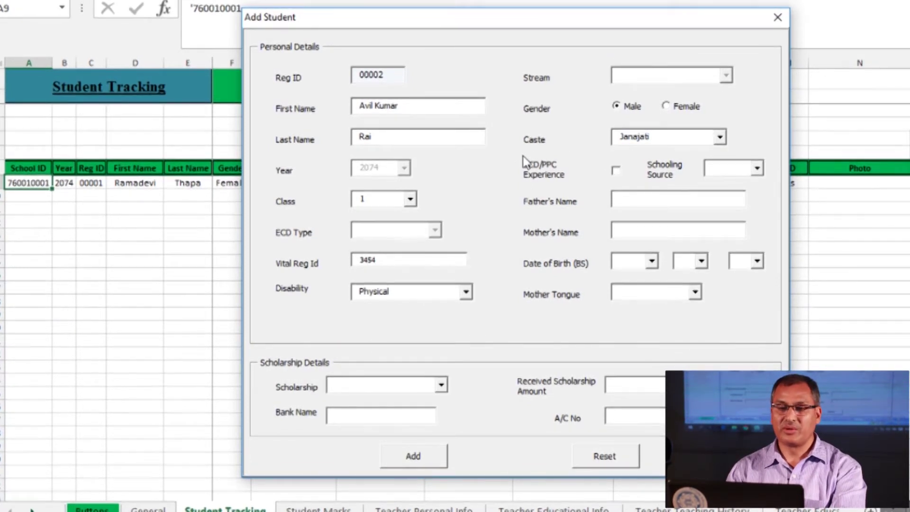
pyautogui.click(615, 170)
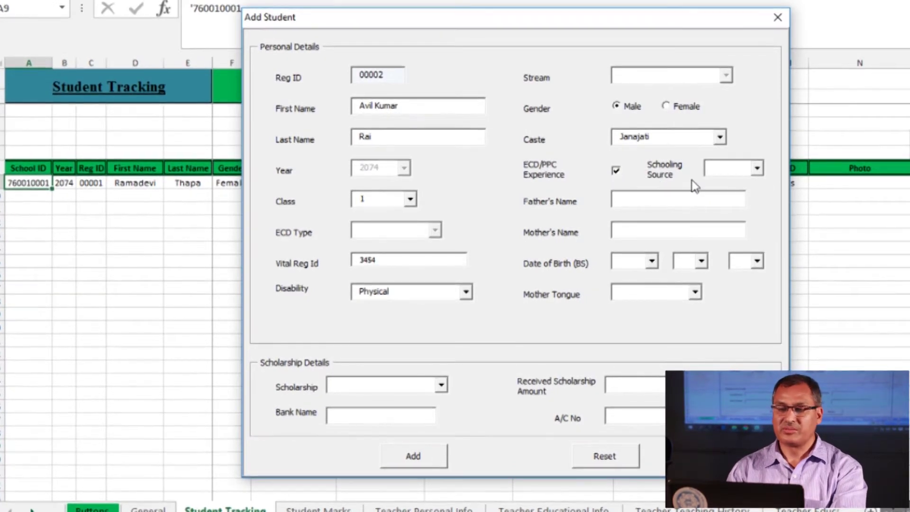
pyautogui.click(757, 170)
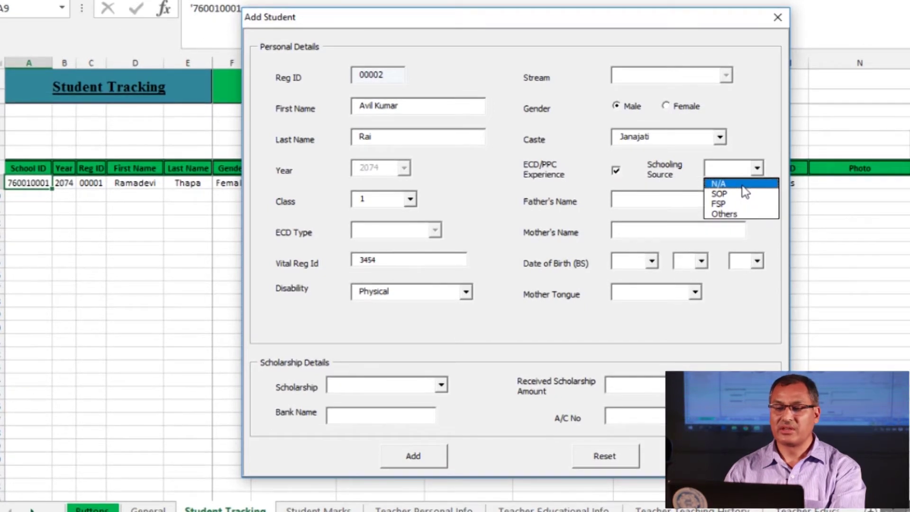
pyautogui.click(742, 186)
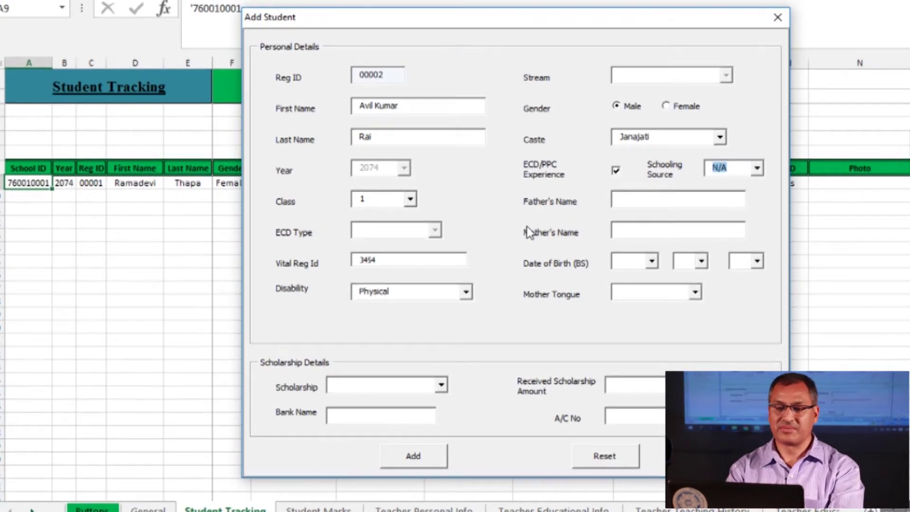
# Fill in the father's name and mother's name fields
pyautogui.press('Tab')
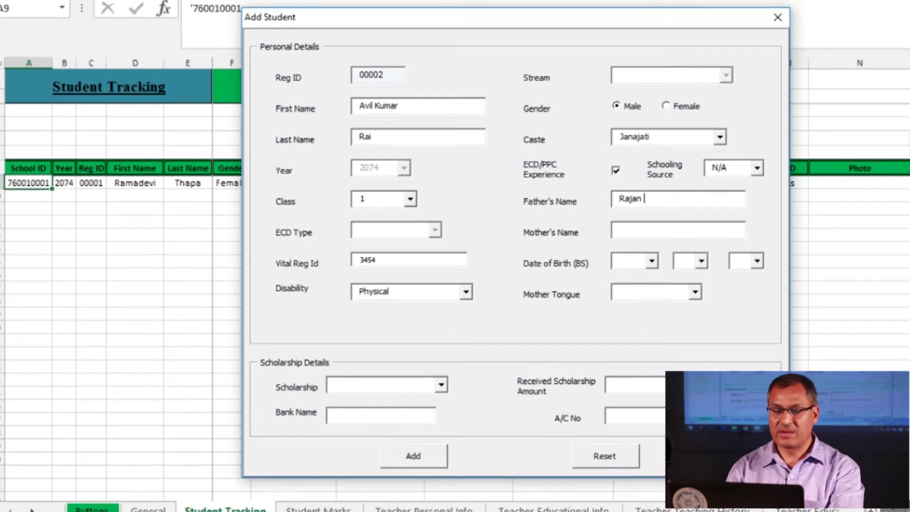
pyautogui.press('Tab')
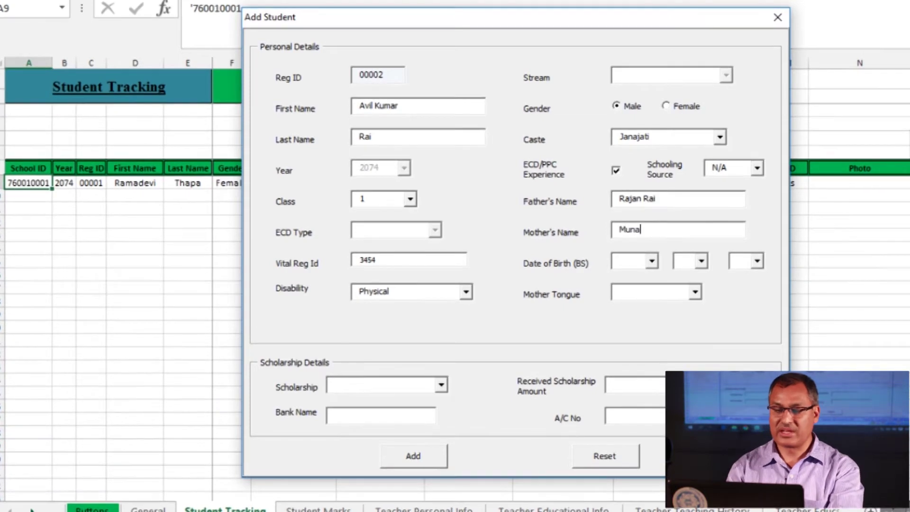
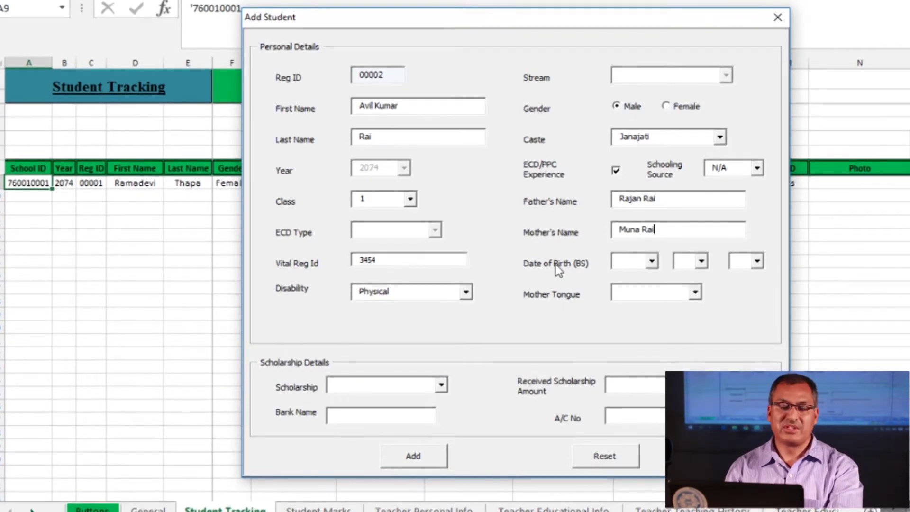
# Set Date of Birth (BS) to 2069/9/15 and Mother Tongue to Rai
pyautogui.click(653, 262)
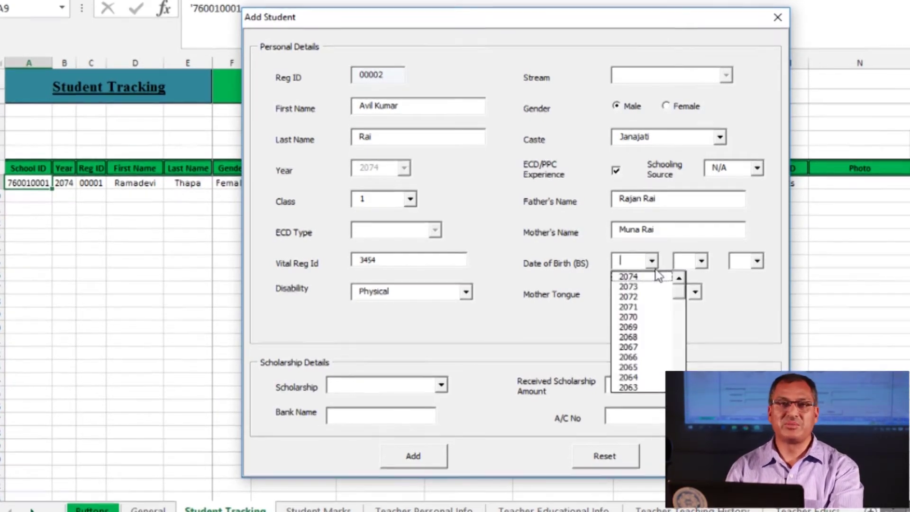
pyautogui.click(645, 328)
pyautogui.click(703, 262)
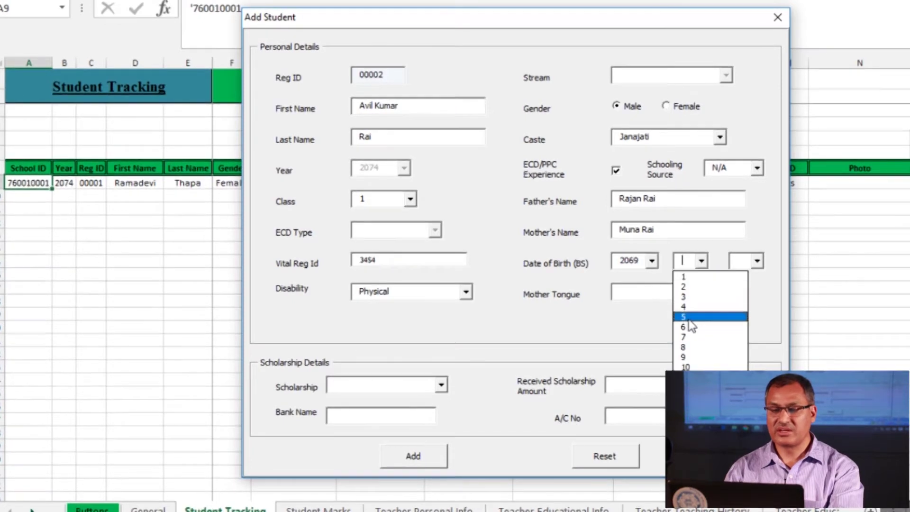
pyautogui.click(685, 357)
pyautogui.click(741, 263)
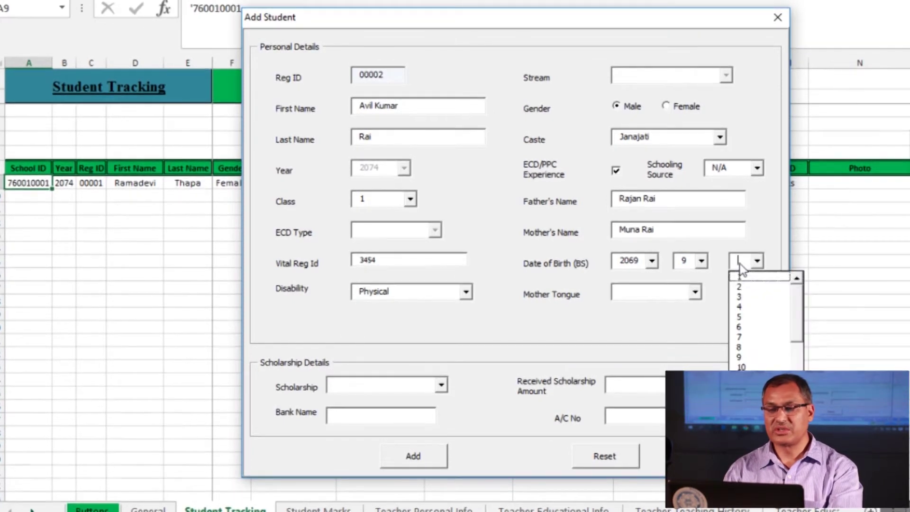
pyautogui.scroll(-4, 758, 317)
pyautogui.click(756, 287)
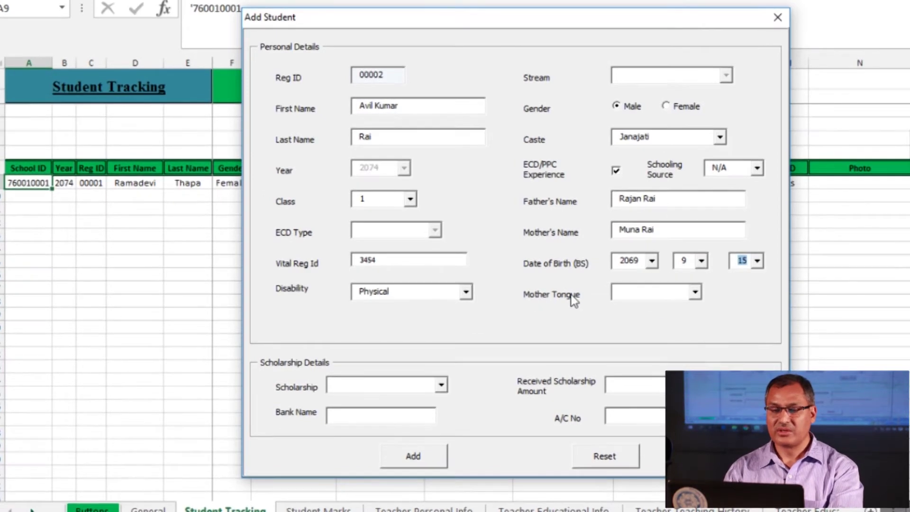
pyautogui.click(659, 298)
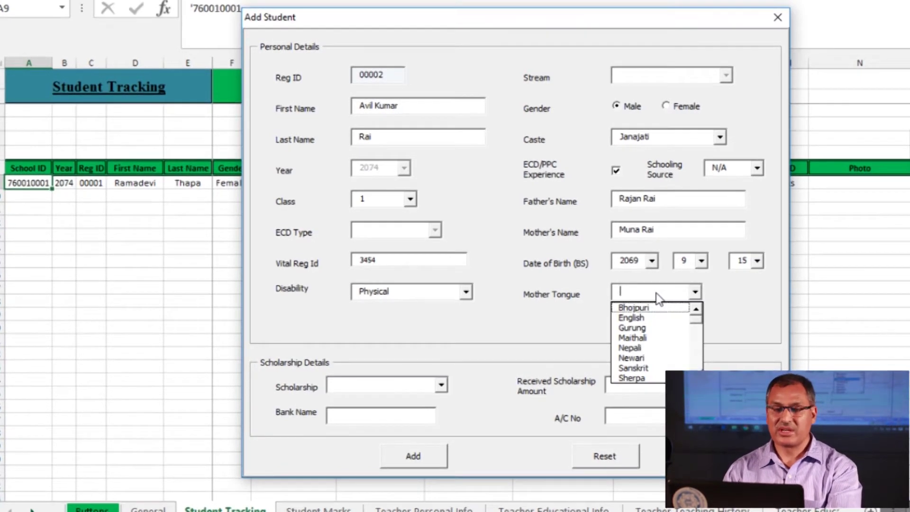
pyautogui.write('Rai')
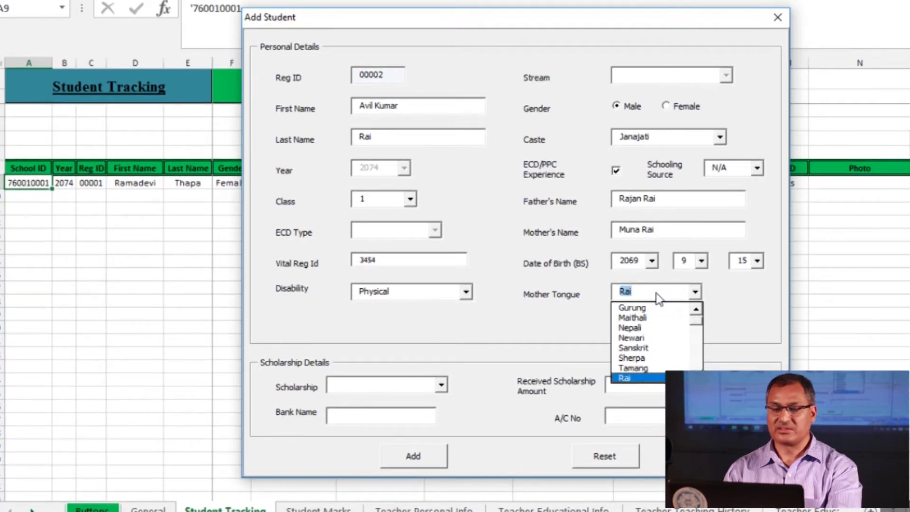
pyautogui.click(629, 379)
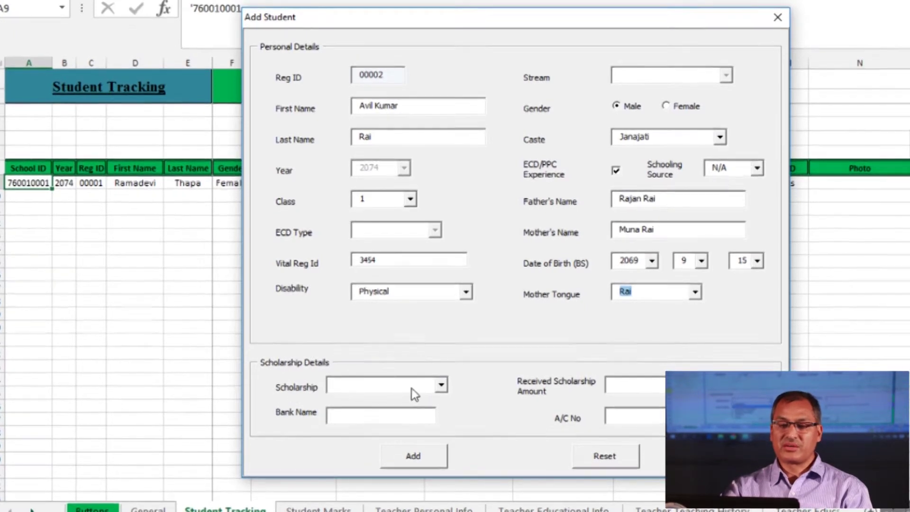
# Set the student's scholarship type to Disabled
pyautogui.click(441, 386)
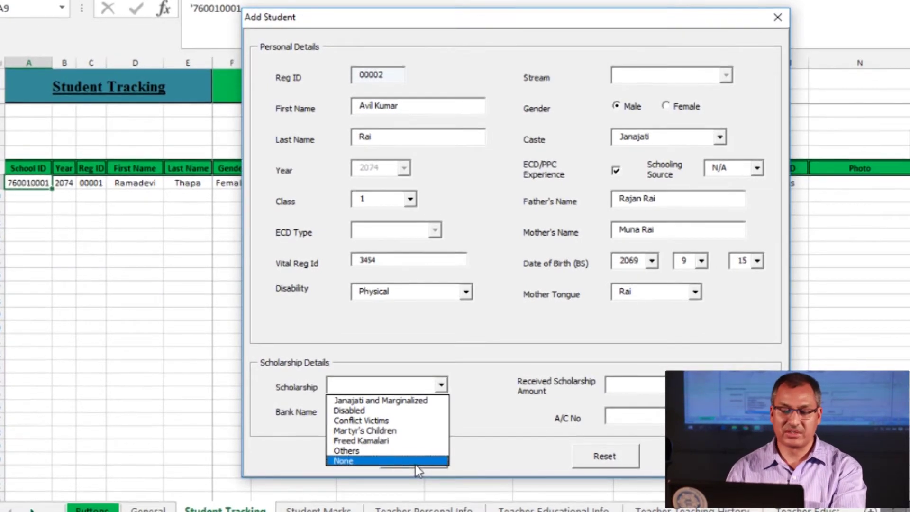
pyautogui.click(415, 465)
pyautogui.click(638, 391)
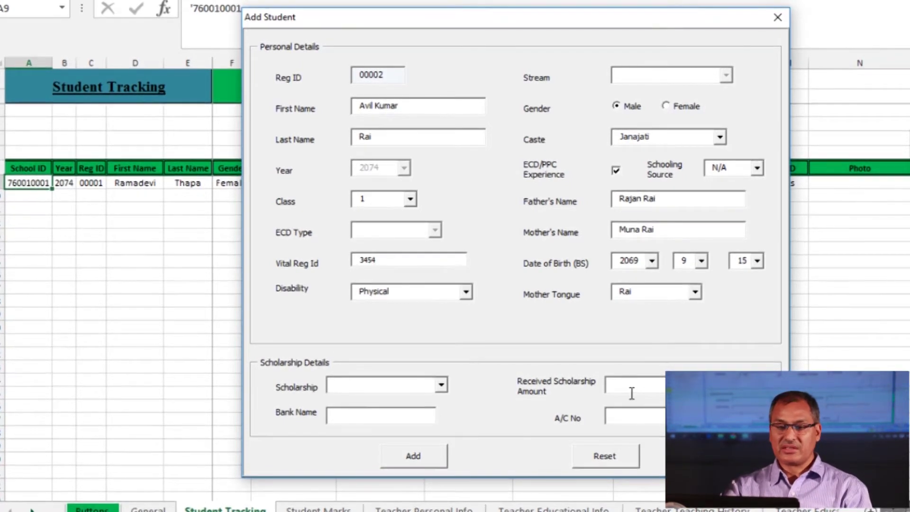
pyautogui.click(358, 418)
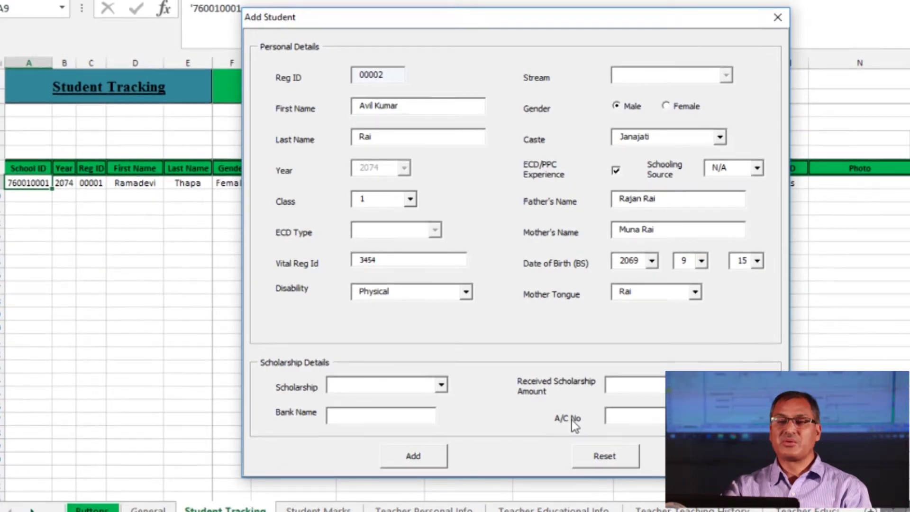
pyautogui.click(634, 419)
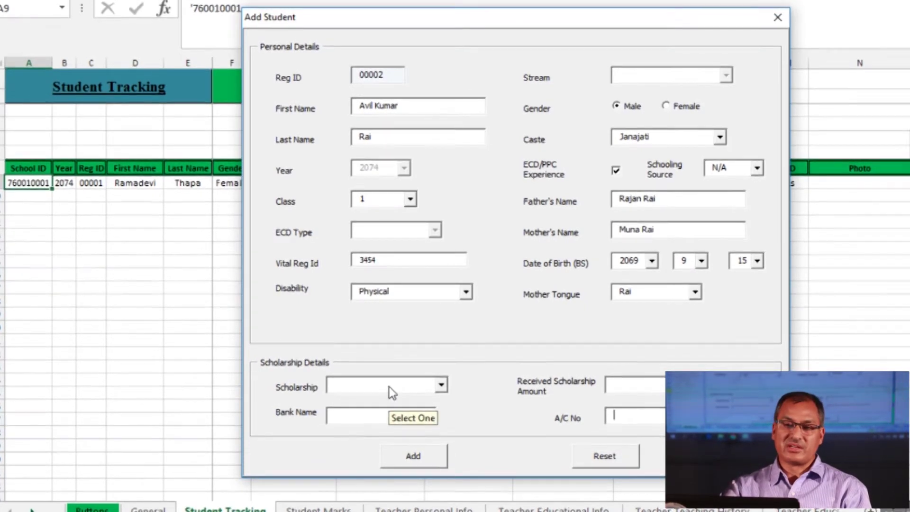
pyautogui.click(441, 388)
pyautogui.click(440, 387)
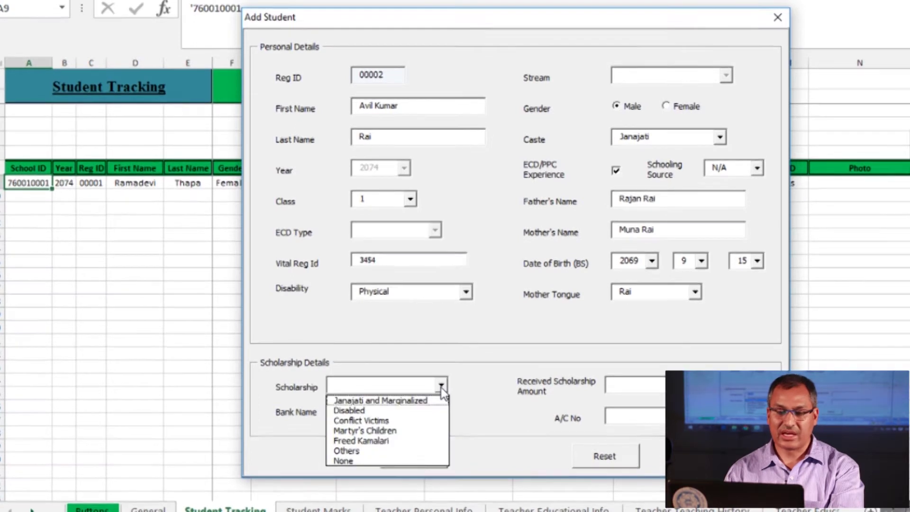
pyautogui.click(428, 411)
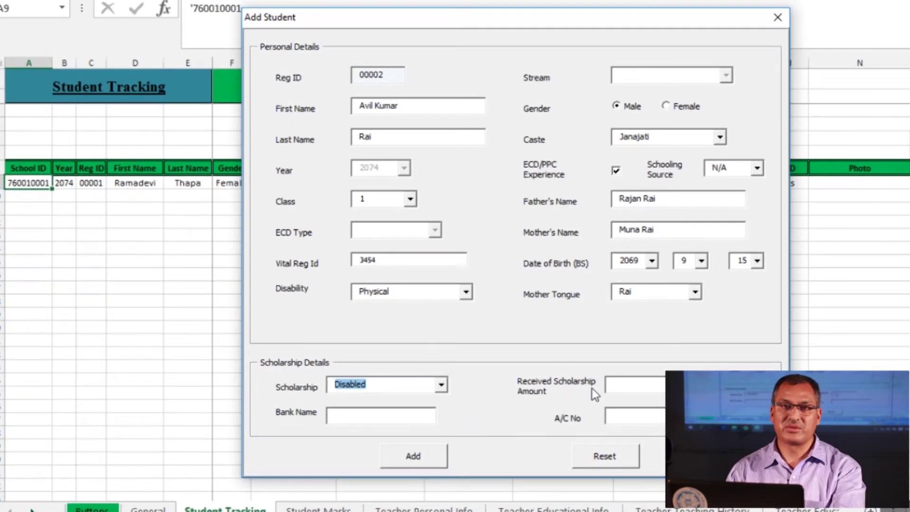
# Enter 400 as the received scholarship amount and add the record as Reg ID 00002
pyautogui.click(639, 393)
pyautogui.write('400')
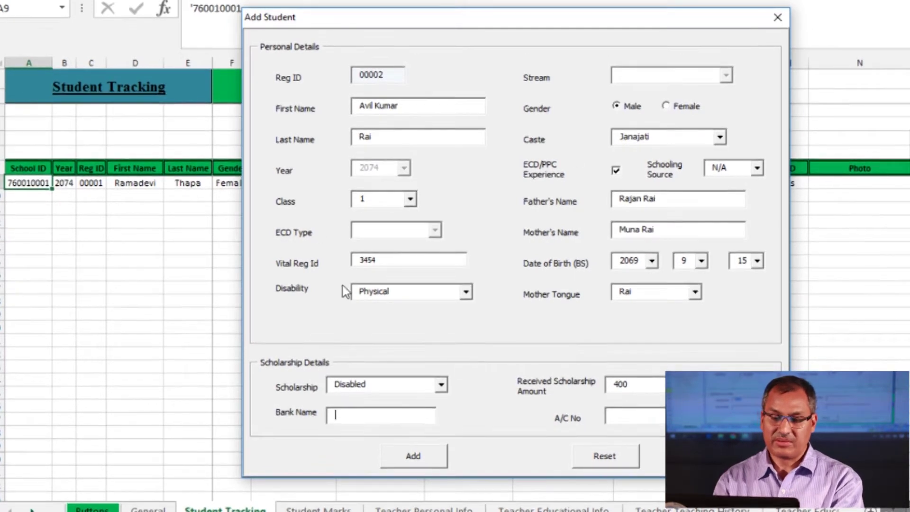
pyautogui.click(422, 458)
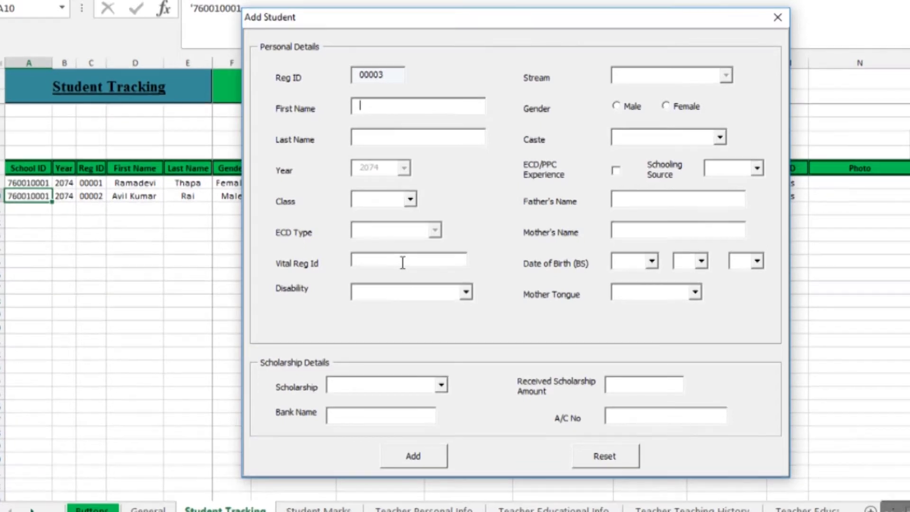
# Enter the third student's first name and last name, correcting a typo
pyautogui.press('Tab')
# Set Class 11, Vital Reg Id 3452 and Disability N/A
pyautogui.click(362, 201)
pyautogui.click(370, 318)
pyautogui.click(378, 269)
pyautogui.write('3452')
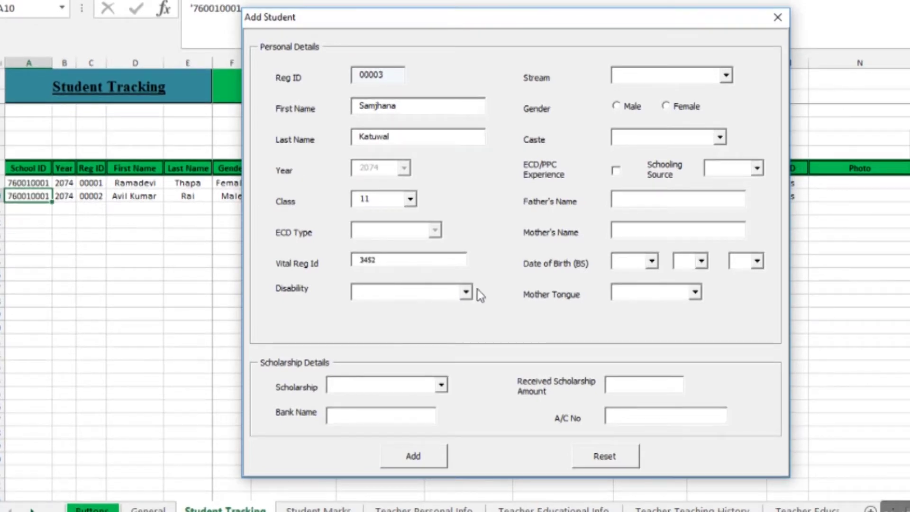
pyautogui.click(456, 298)
pyautogui.click(417, 305)
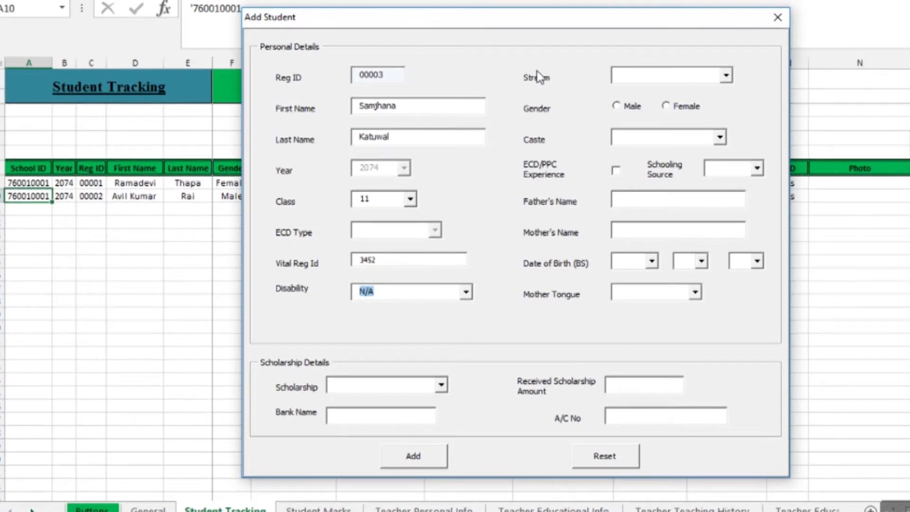
# Choose Stream Management, Female, Caste Brahmin/Chhetri, tick ECD/PPC Experience, Schooling Source N/A
pyautogui.click(673, 74)
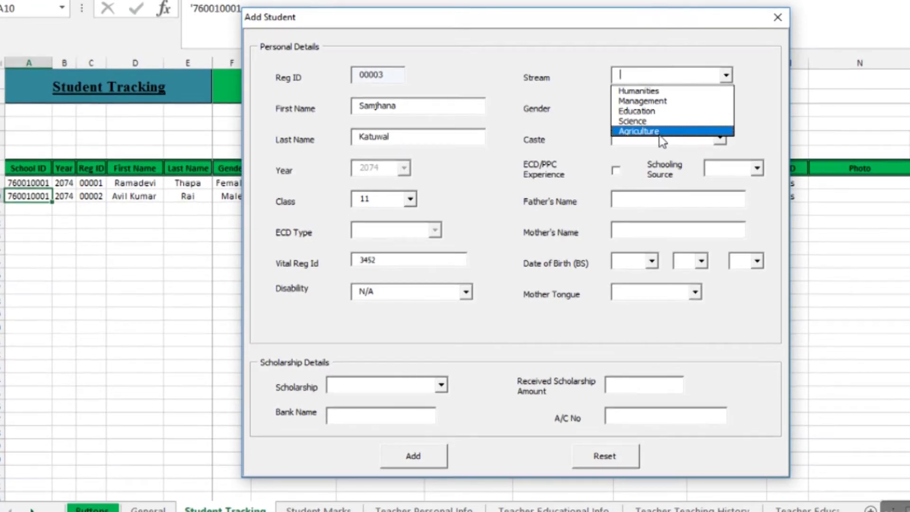
pyautogui.click(642, 100)
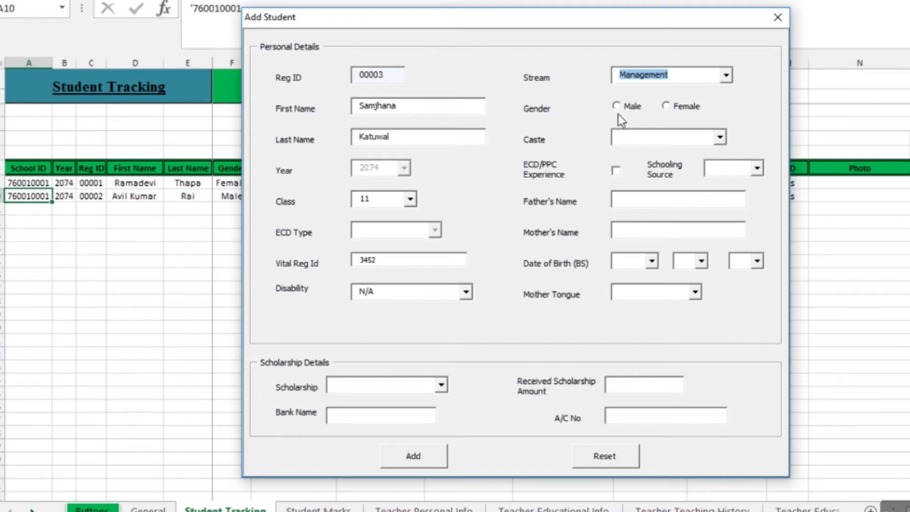
pyautogui.click(668, 105)
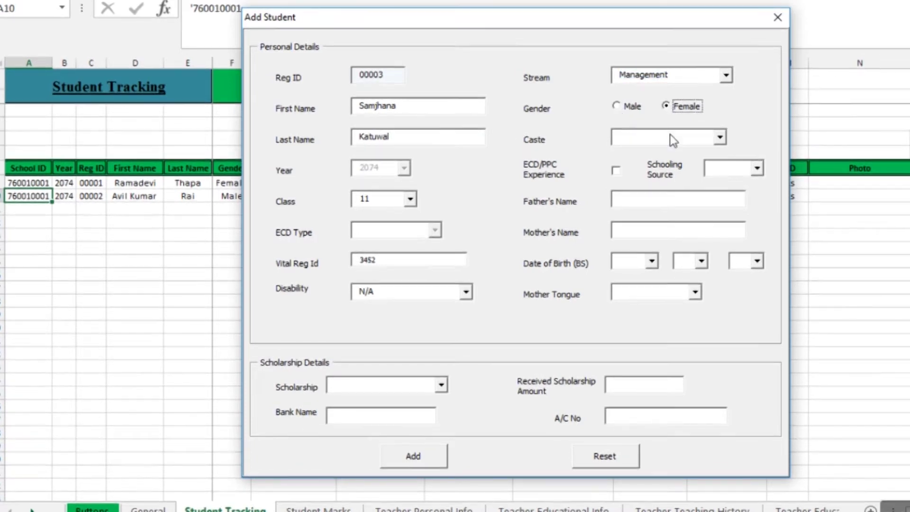
pyautogui.click(719, 137)
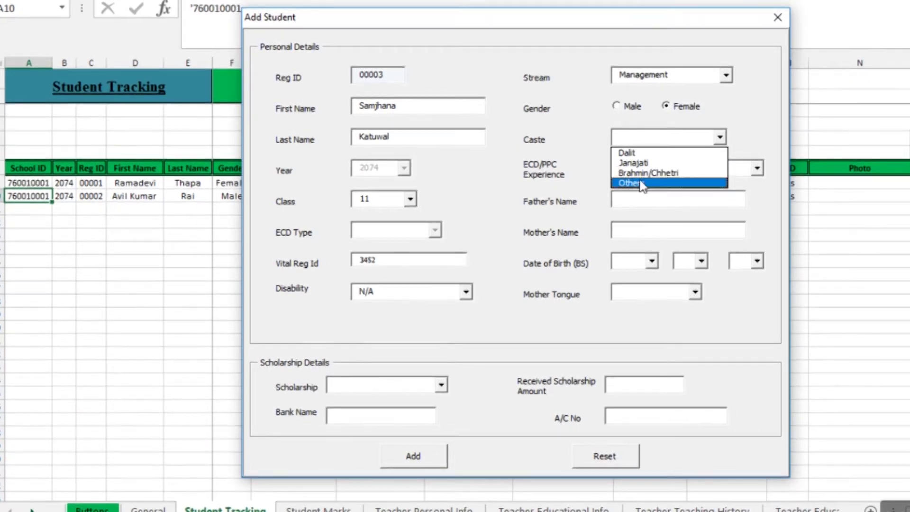
pyautogui.click(641, 174)
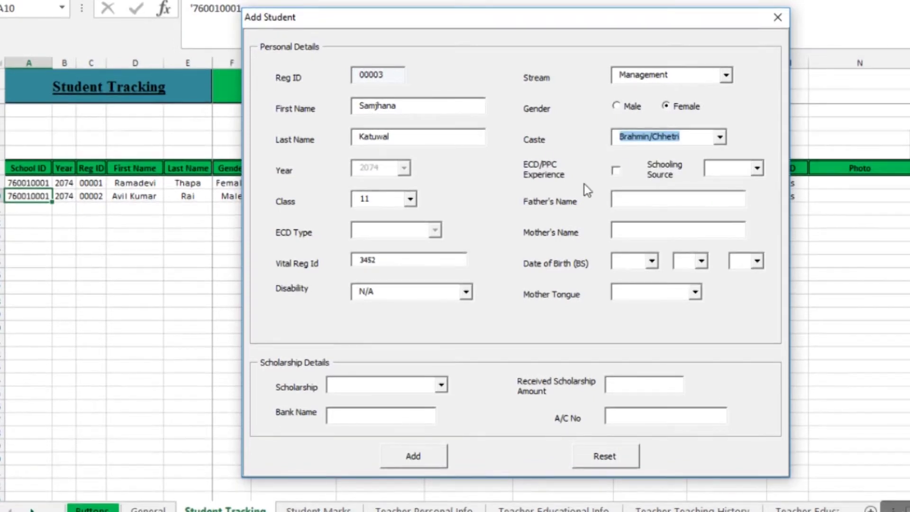
pyautogui.click(616, 169)
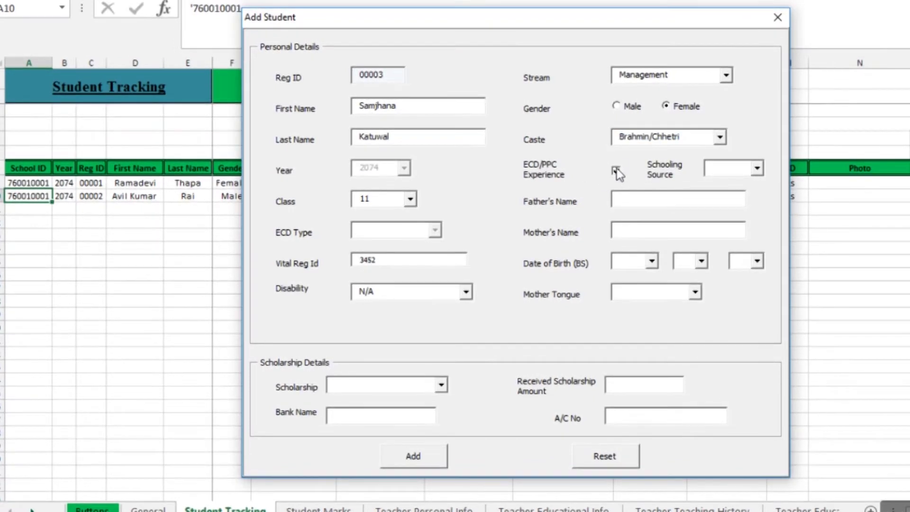
pyautogui.click(757, 168)
pyautogui.click(732, 182)
# Fill in the father's name and mother's name fields
pyautogui.click(642, 207)
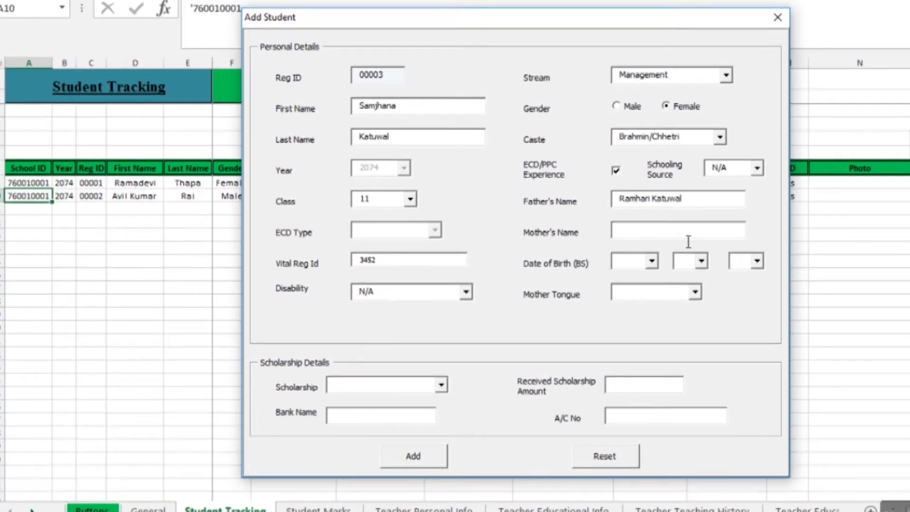
pyautogui.press('Tab')
pyautogui.click(652, 260)
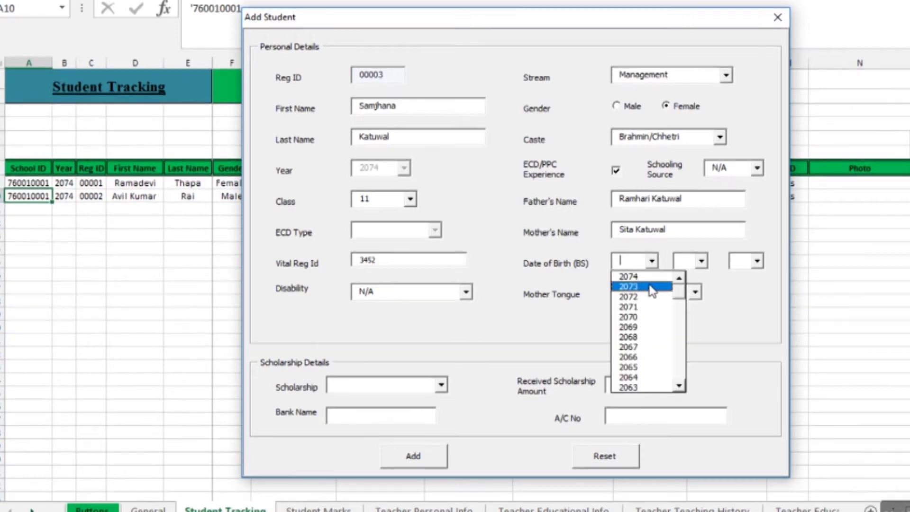
pyautogui.scroll(-4, 647, 331)
pyautogui.click(630, 386)
pyautogui.click(701, 260)
pyautogui.click(687, 306)
pyautogui.click(756, 261)
pyautogui.click(742, 368)
pyautogui.click(695, 291)
pyautogui.click(639, 348)
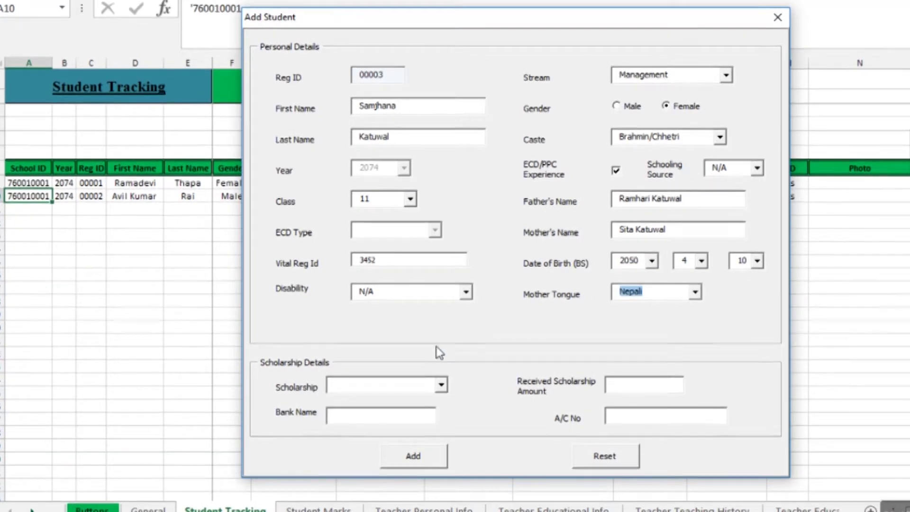
pyautogui.click(441, 385)
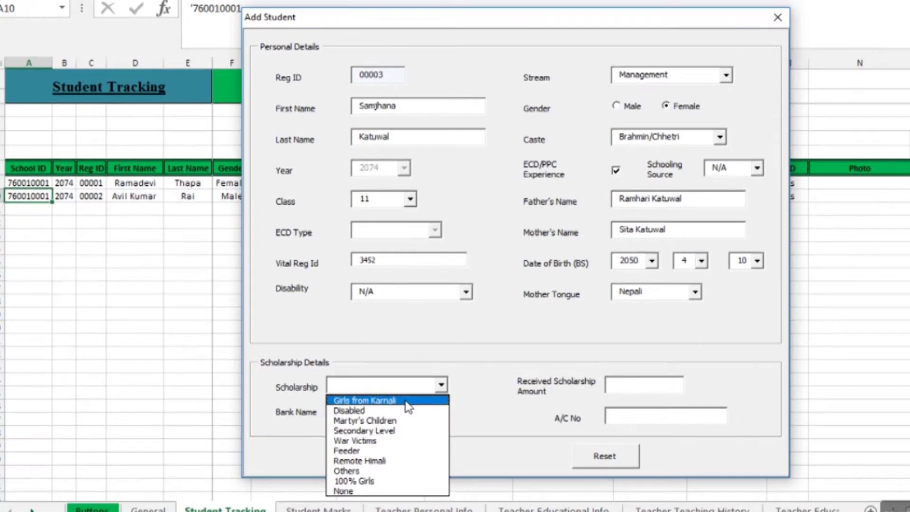
# Give student 00003 a 100% Girls scholarship of 500 with NBL bank and account number, then add the record
pyautogui.click(388, 479)
pyautogui.click(626, 393)
pyautogui.write('500')
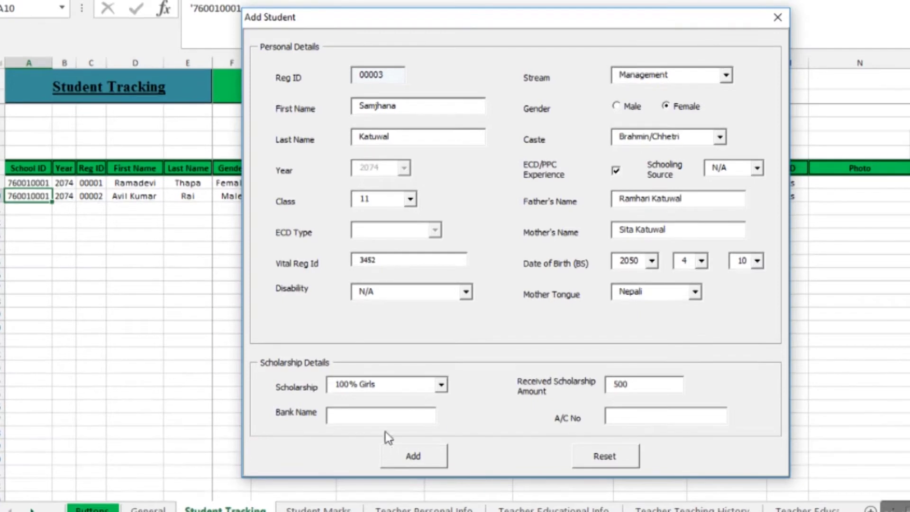
pyautogui.click(362, 416)
pyautogui.write('NBL')
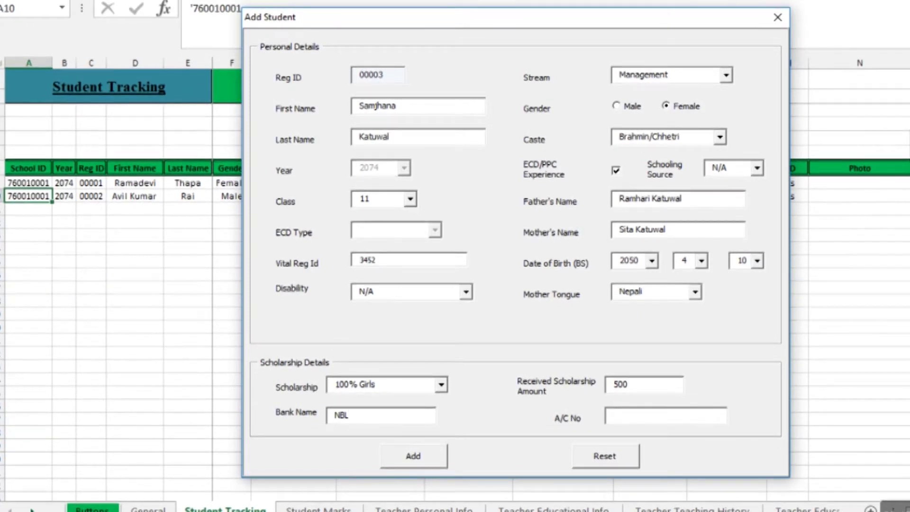
pyautogui.click(633, 419)
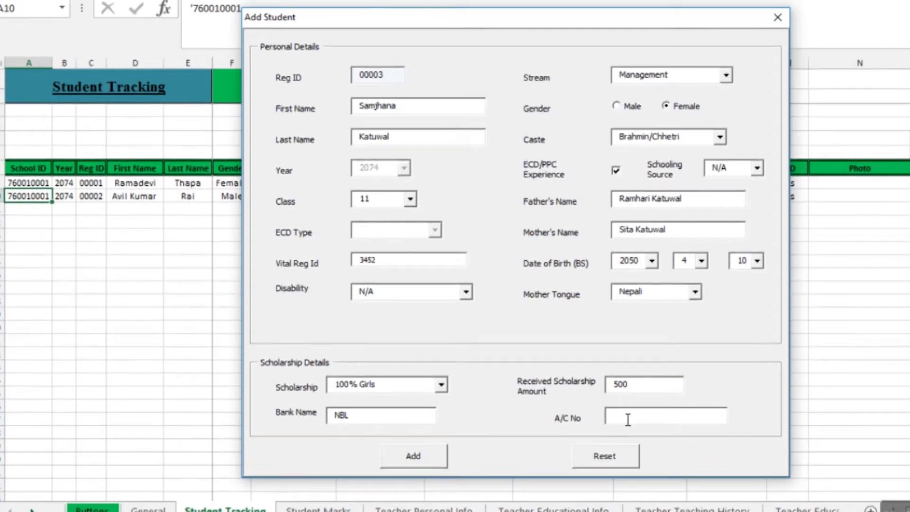
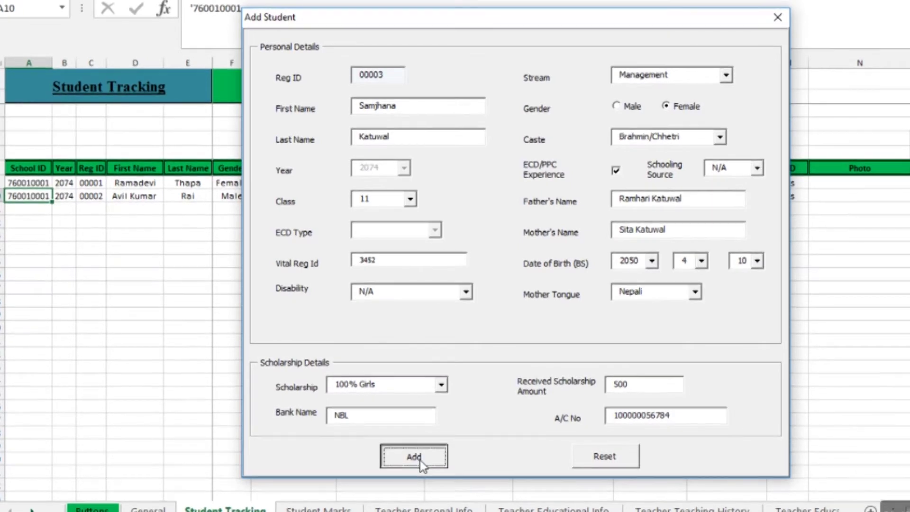
pyautogui.click(420, 459)
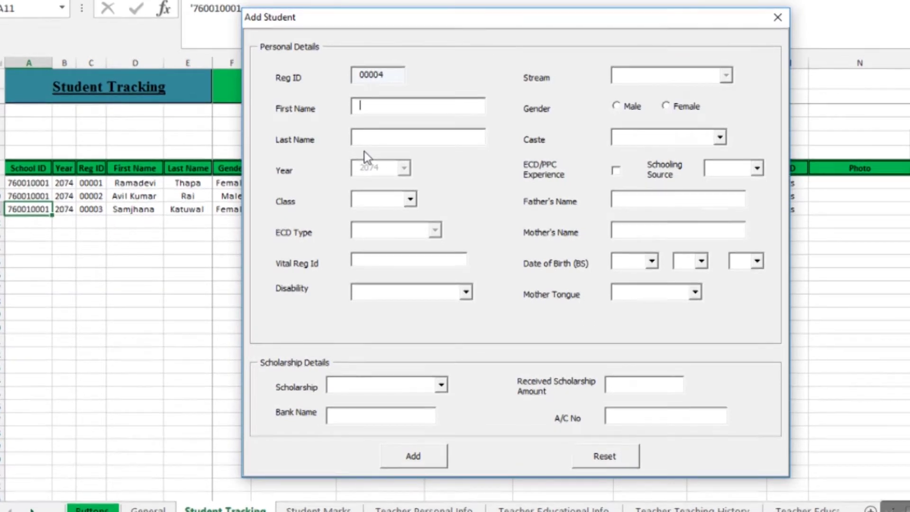
# Close the Add Student form
pyautogui.click(777, 18)
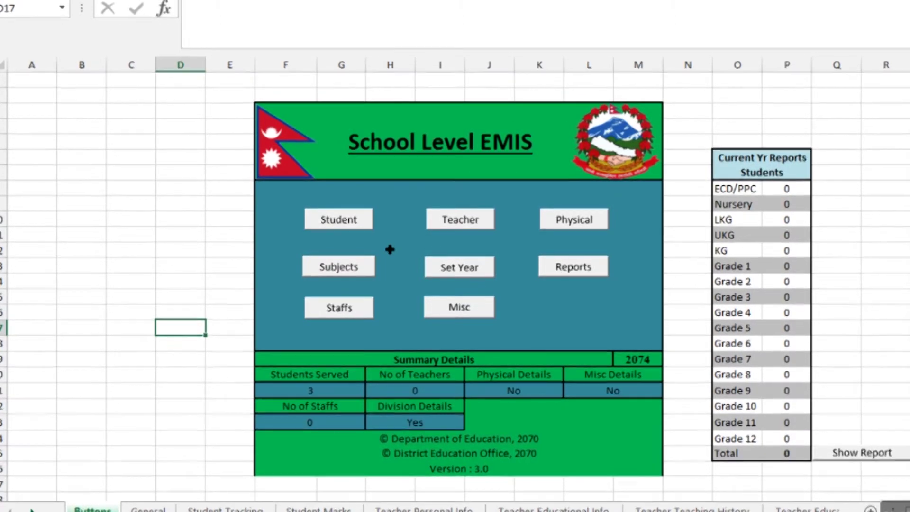
# Go to Student > Edit > Edit Personal Details
pyautogui.click(342, 220)
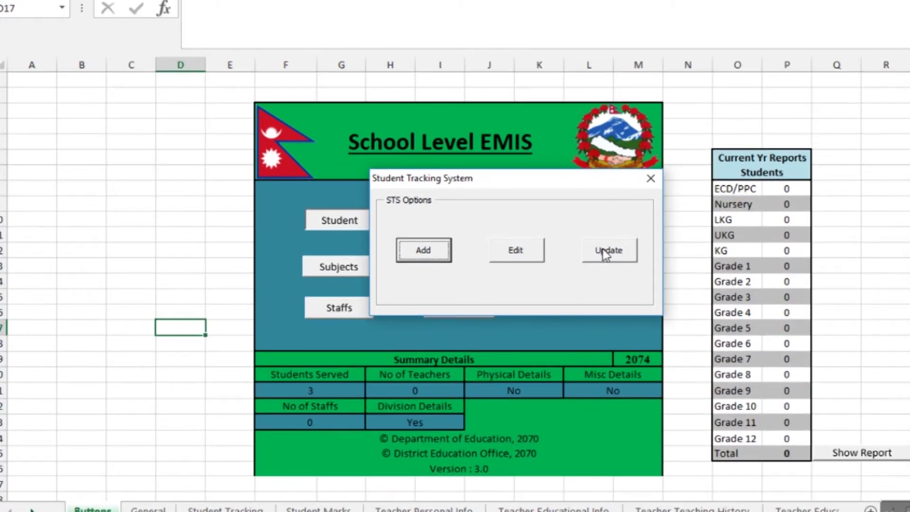
pyautogui.click(516, 250)
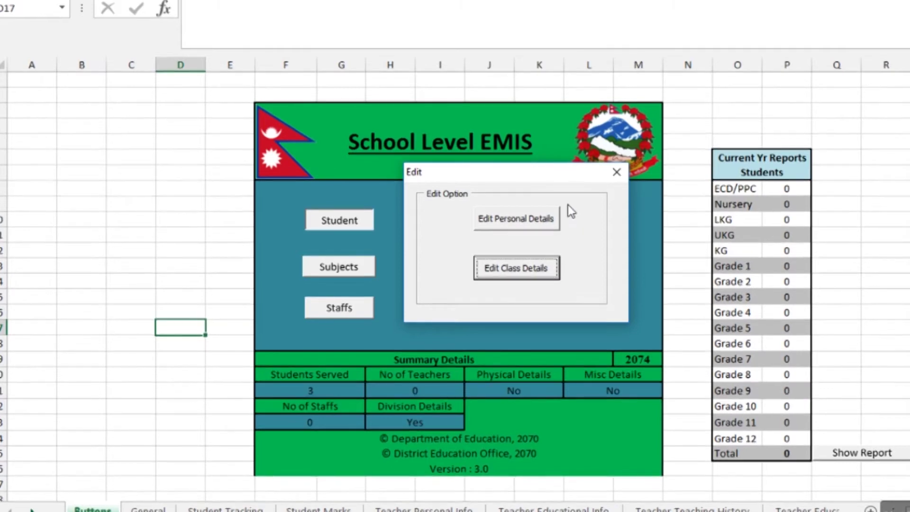
pyautogui.click(521, 218)
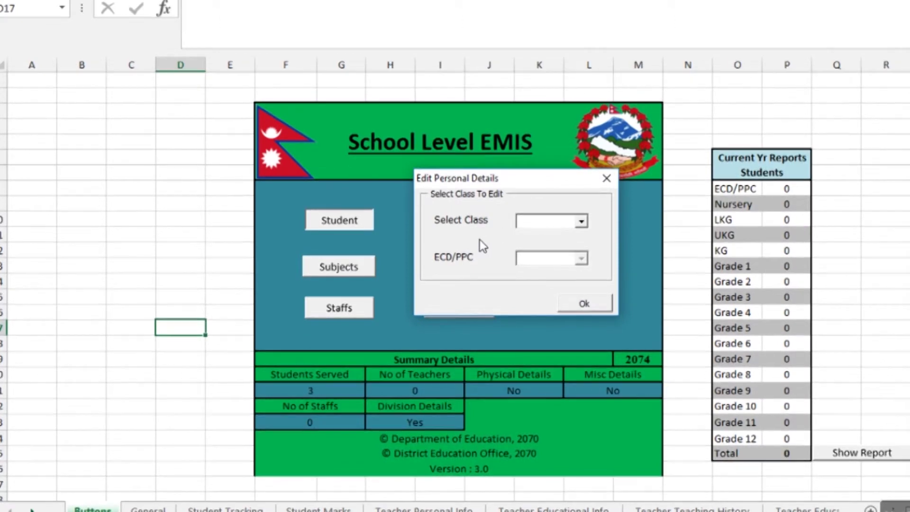
# Select the ECD/PPC class and confirm to list its students for editing
pyautogui.click(583, 221)
pyautogui.click(582, 222)
pyautogui.click(583, 221)
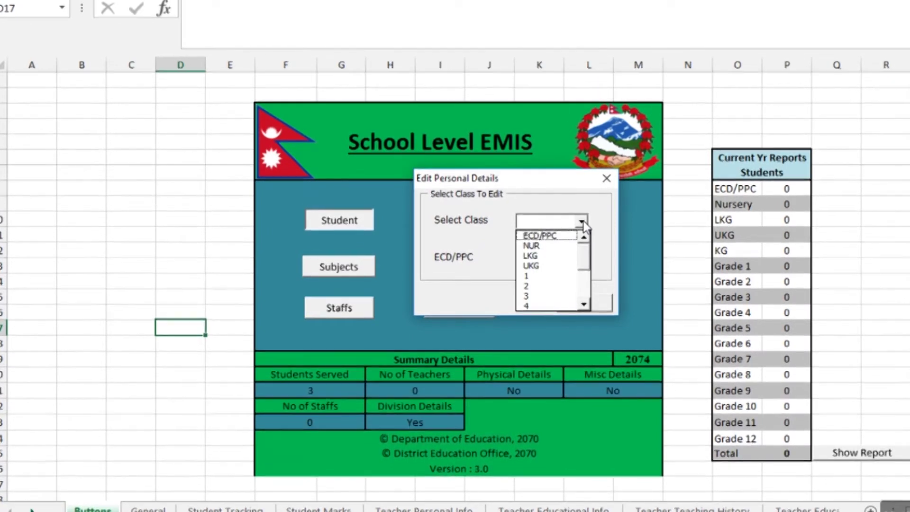
pyautogui.click(566, 237)
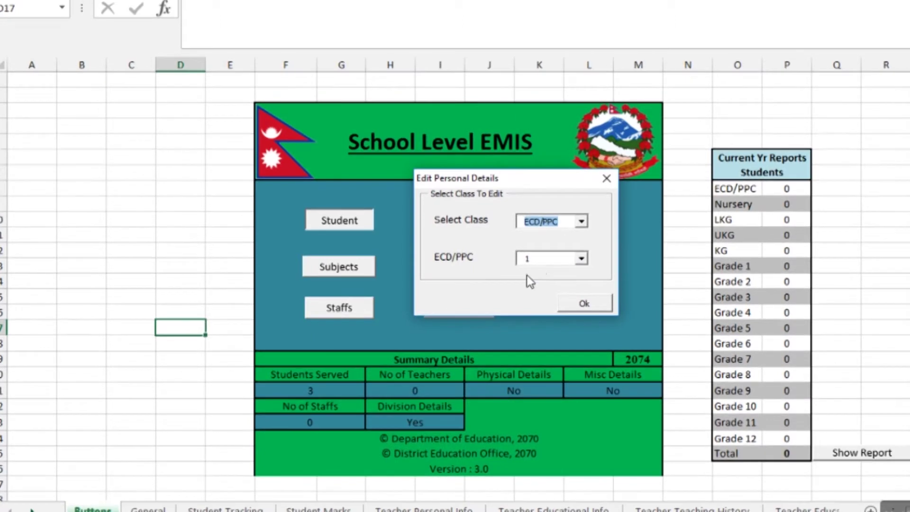
pyautogui.click(572, 307)
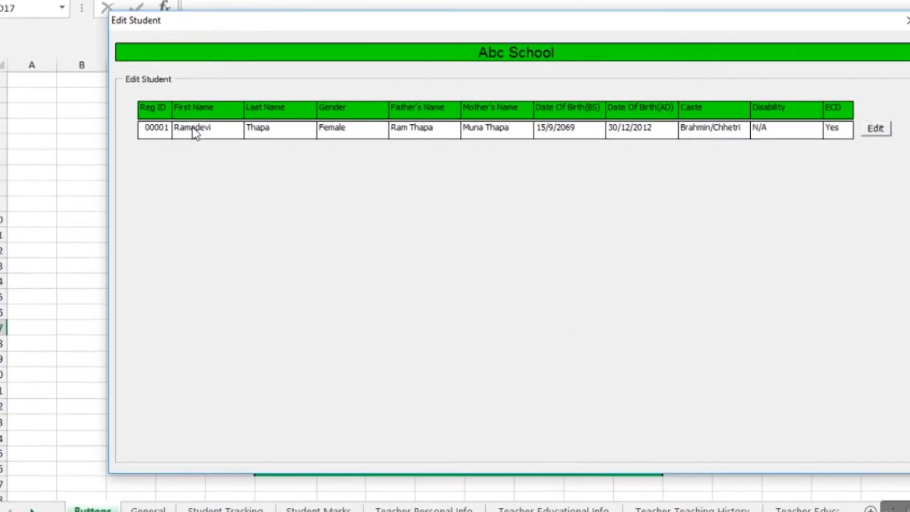
# Change student 00001's gender to Female, save, and close the Edit Student window
pyautogui.click(871, 132)
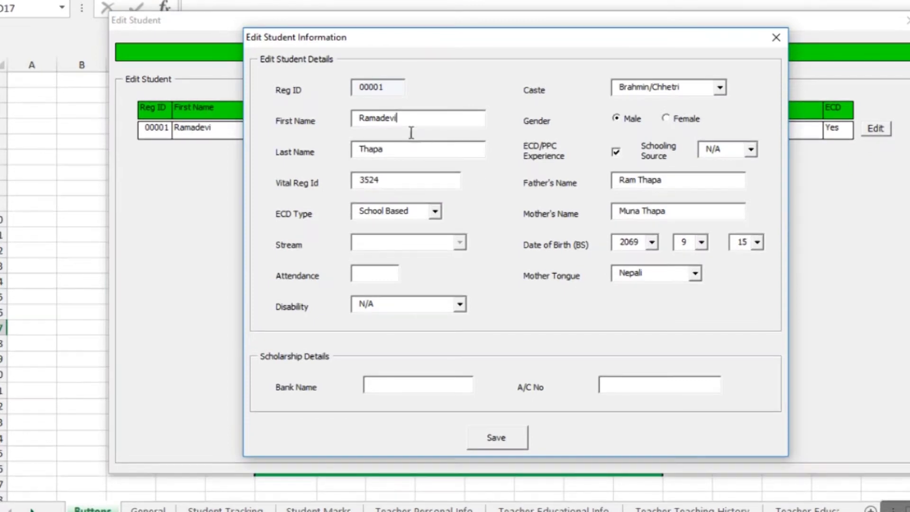
pyautogui.click(664, 119)
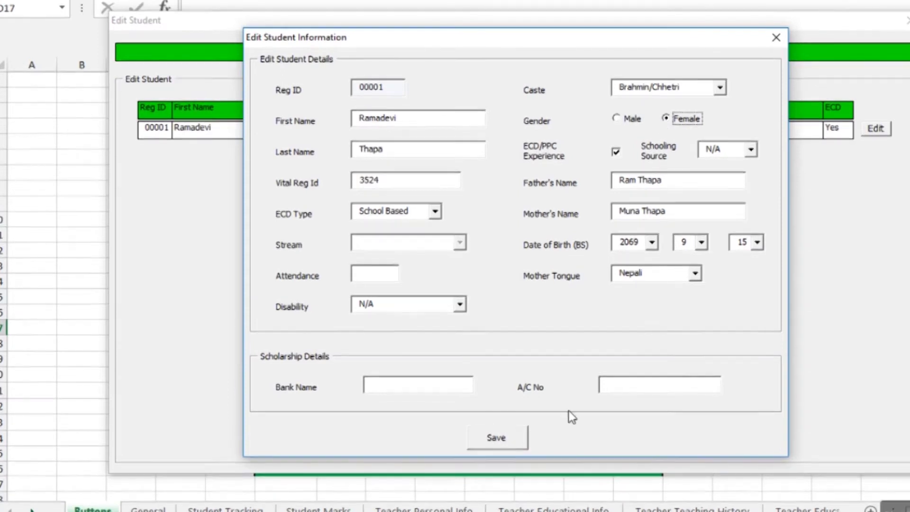
pyautogui.click(497, 436)
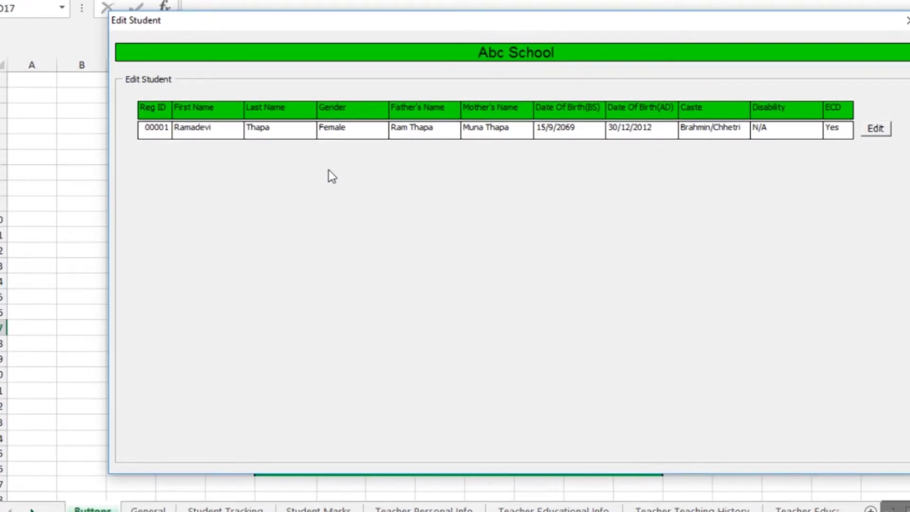
pyautogui.click(905, 21)
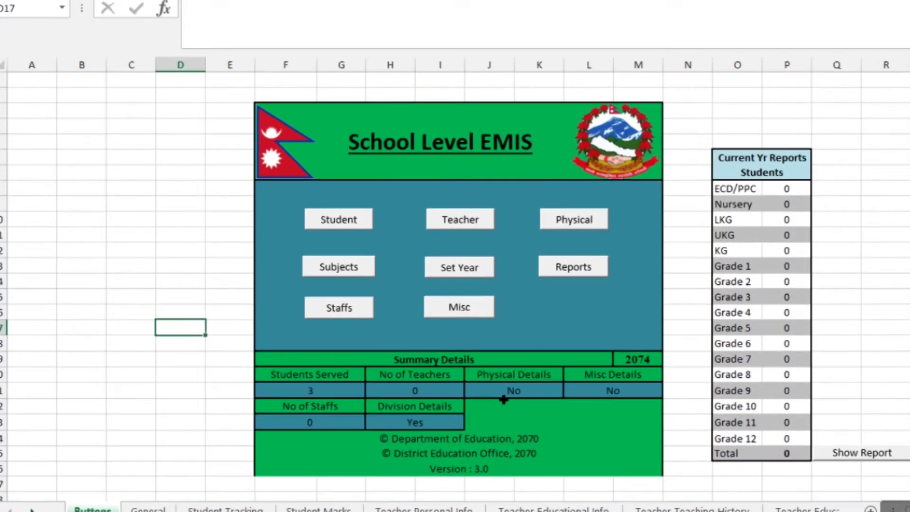
# Open Edit Class Details for the ECD/PPC class
pyautogui.click(346, 219)
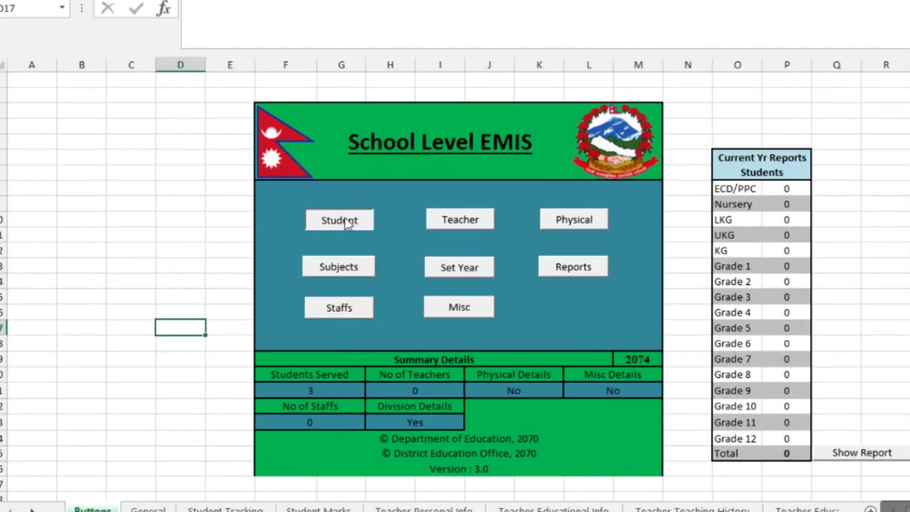
pyautogui.click(515, 251)
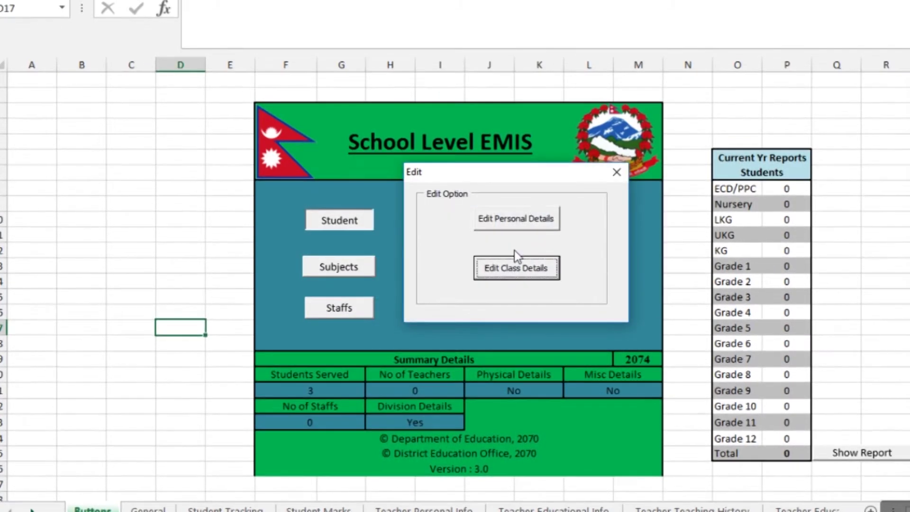
pyautogui.click(521, 271)
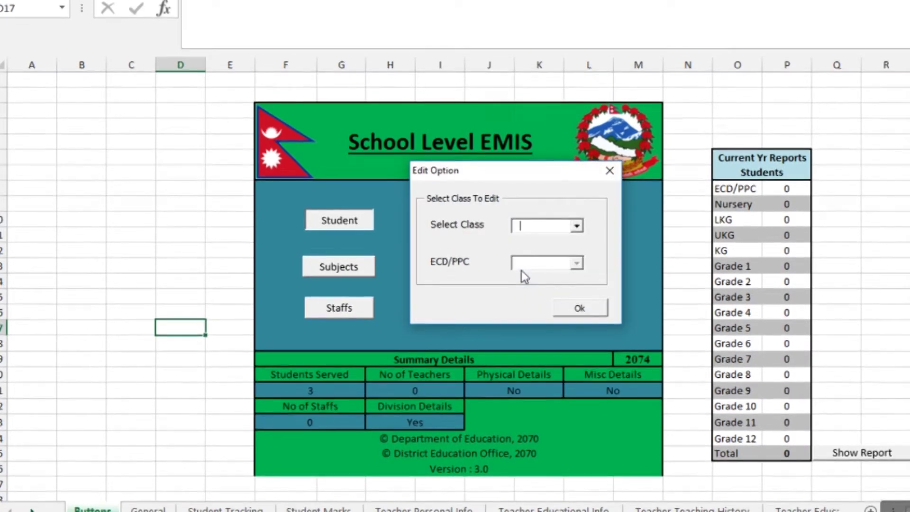
pyautogui.click(578, 226)
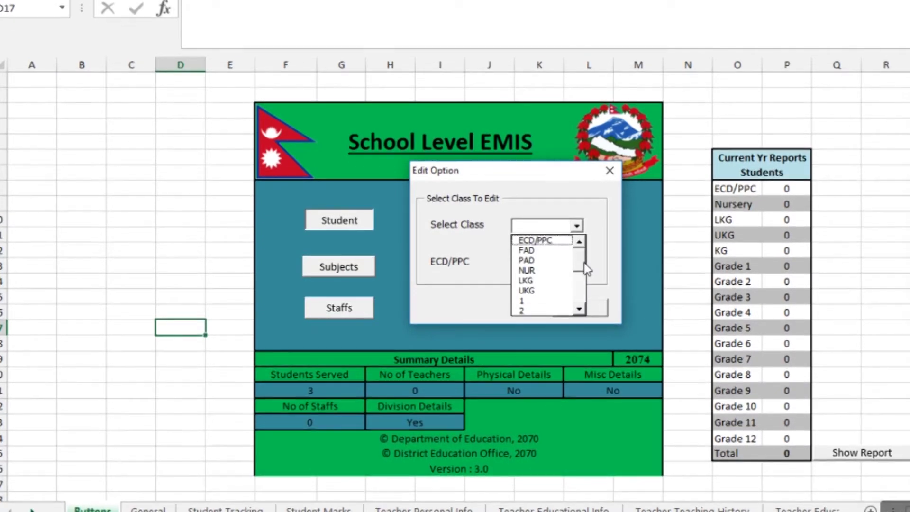
pyautogui.moveTo(585, 266); pyautogui.dragTo(587, 263)
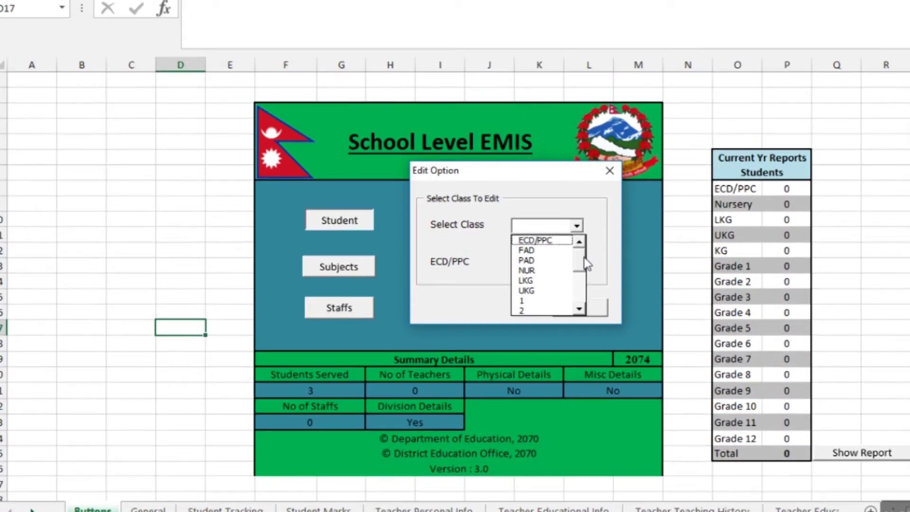
pyautogui.click(534, 240)
pyautogui.click(581, 308)
# Move the listed student to Class 1, acknowledge the confirmation, and close the class window
pyautogui.click(876, 113)
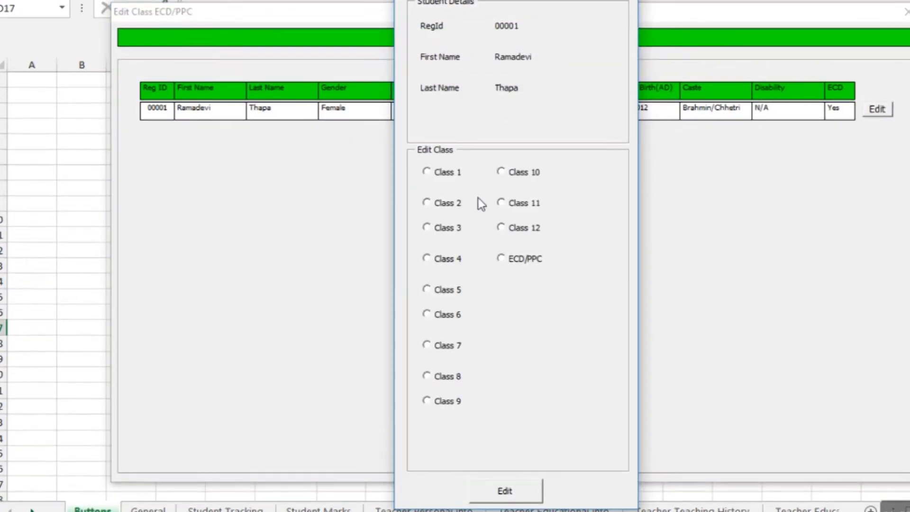
pyautogui.click(425, 171)
pyautogui.click(505, 491)
pyautogui.click(537, 295)
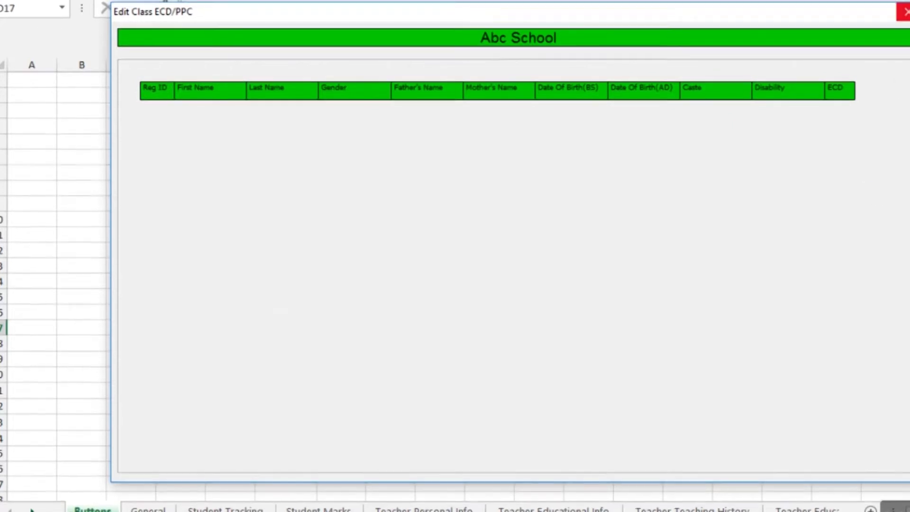
pyautogui.click(903, 12)
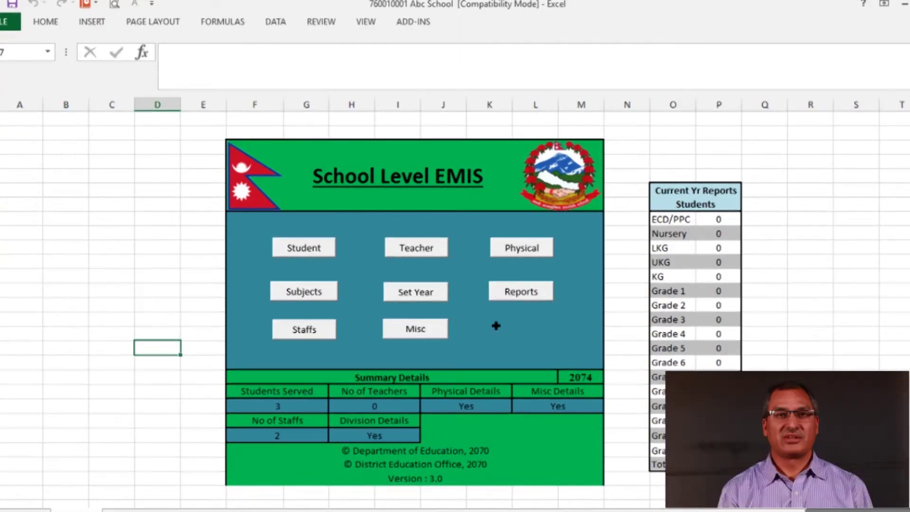
# Open the Teacher Management System from the School Level EMIS dashboard
pyautogui.click(419, 247)
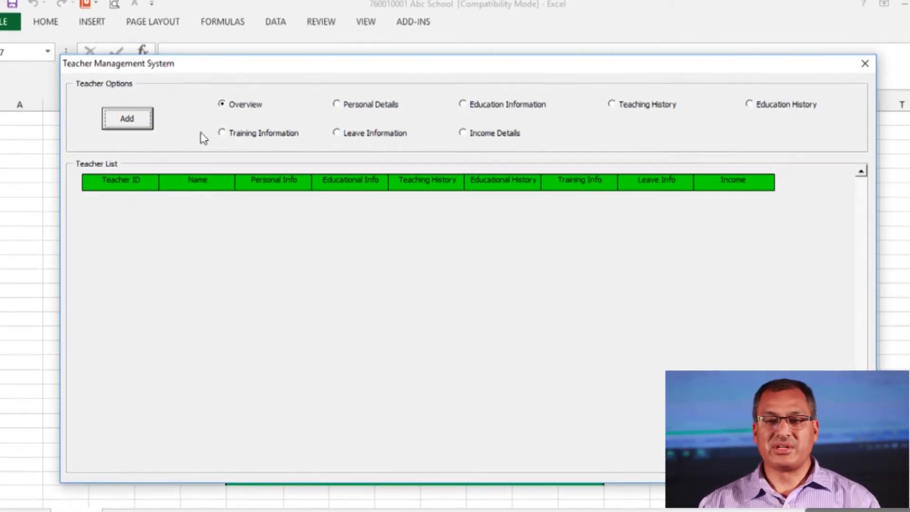
# Add a new teacher, entering the full name, gender Male and caste Janajati
pyautogui.click(128, 120)
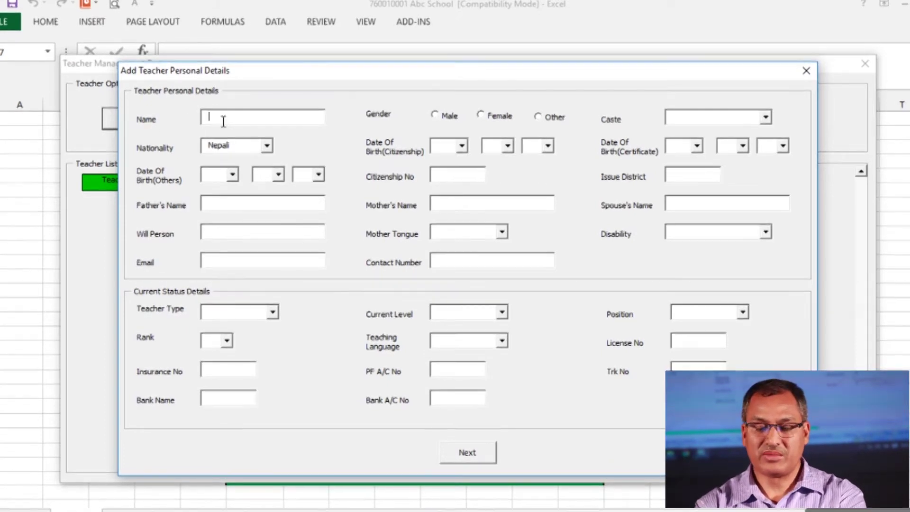
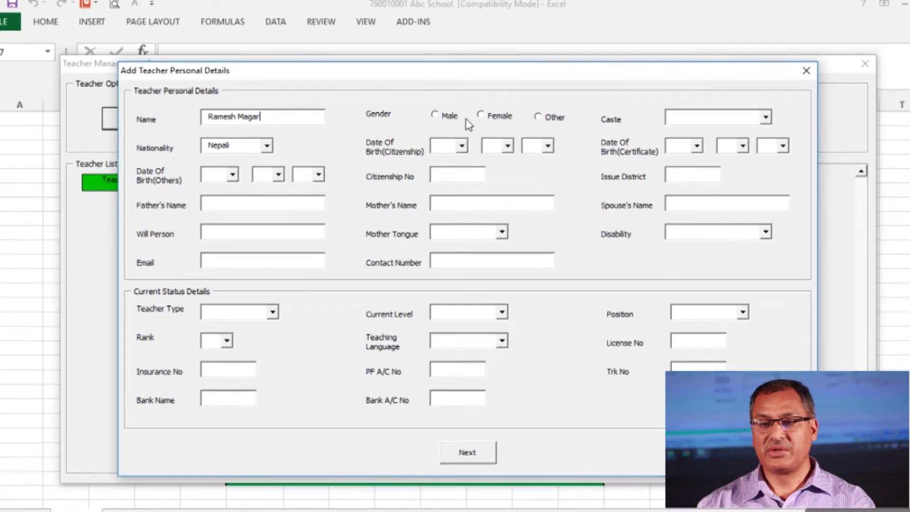
pyautogui.click(436, 115)
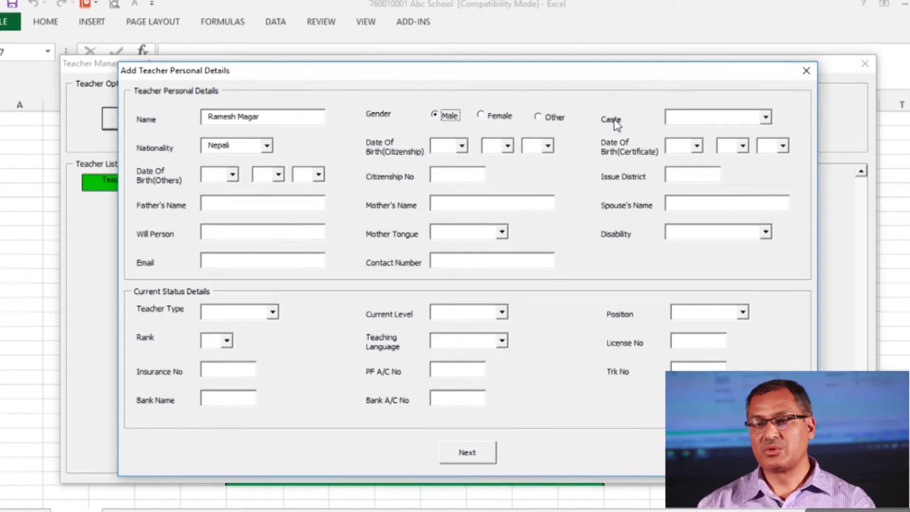
pyautogui.click(765, 118)
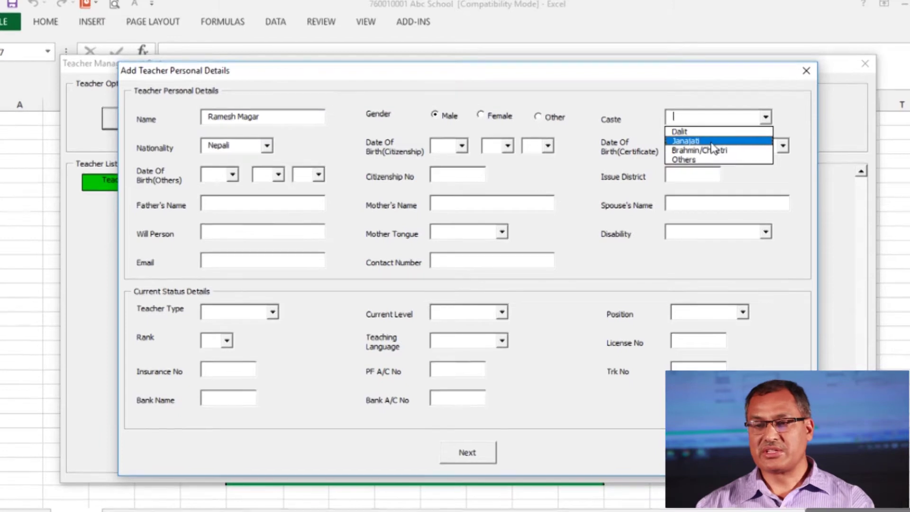
pyautogui.click(712, 146)
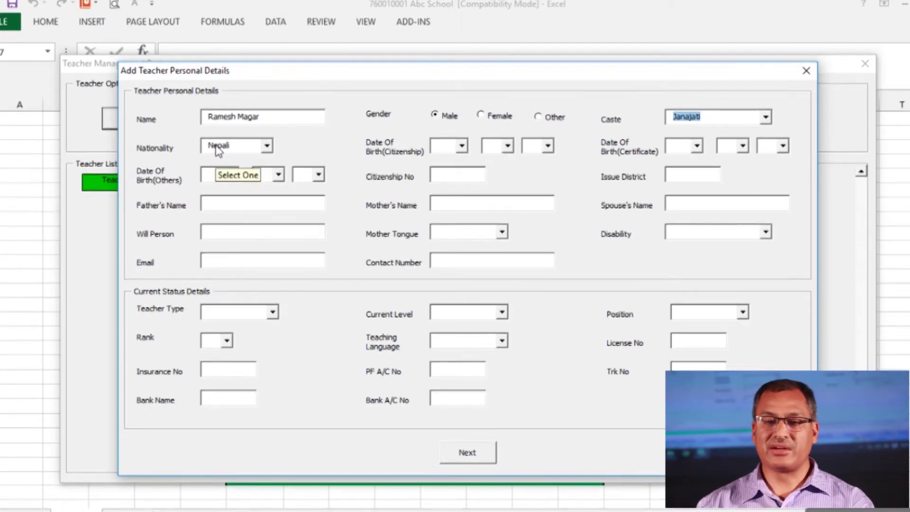
pyautogui.click(268, 145)
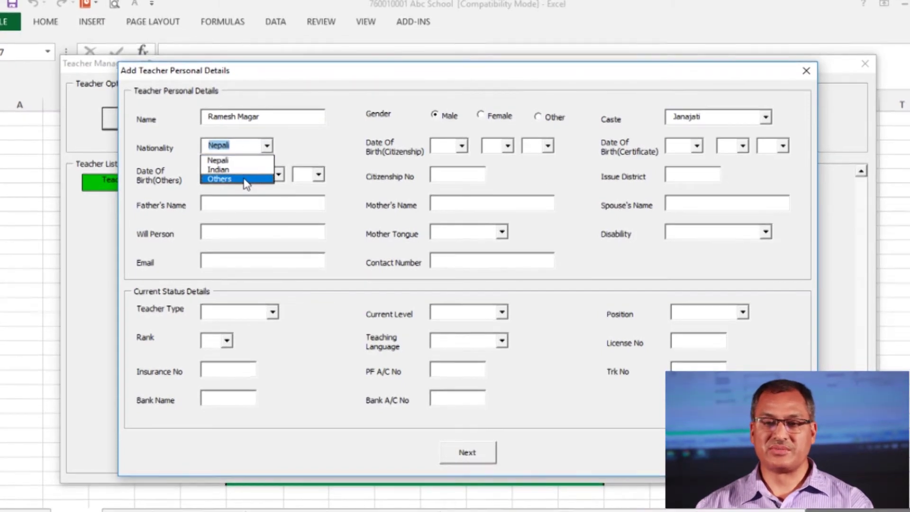
pyautogui.click(242, 161)
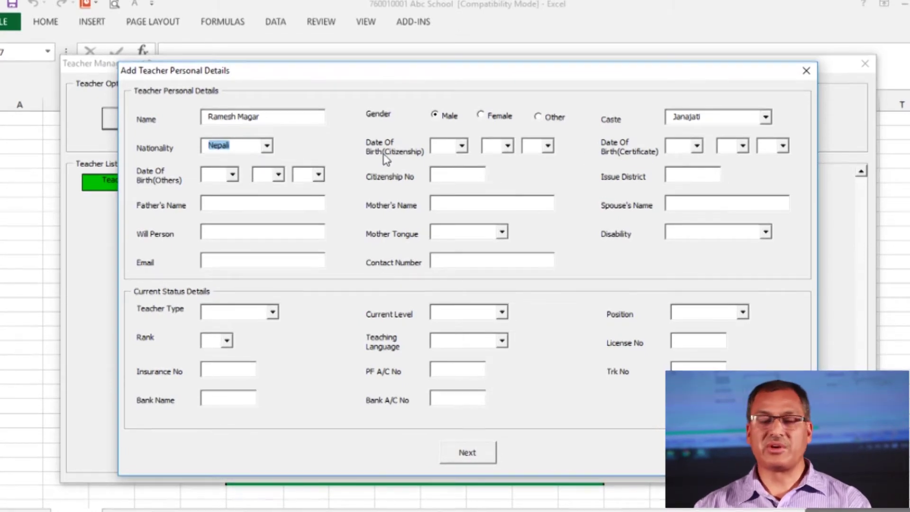
# Set the Citizenship birth date to 2036/6/8
pyautogui.click(451, 146)
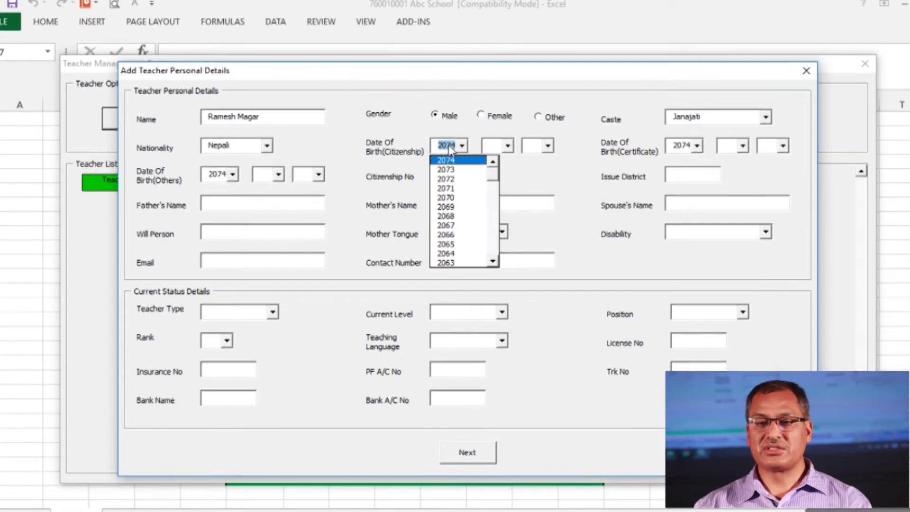
pyautogui.write('2036')
pyautogui.press('Tab')
pyautogui.write('6')
pyautogui.press('Tab')
pyautogui.write('8')
# Set the Certificate birth date to 2036/7/8
pyautogui.click(696, 146)
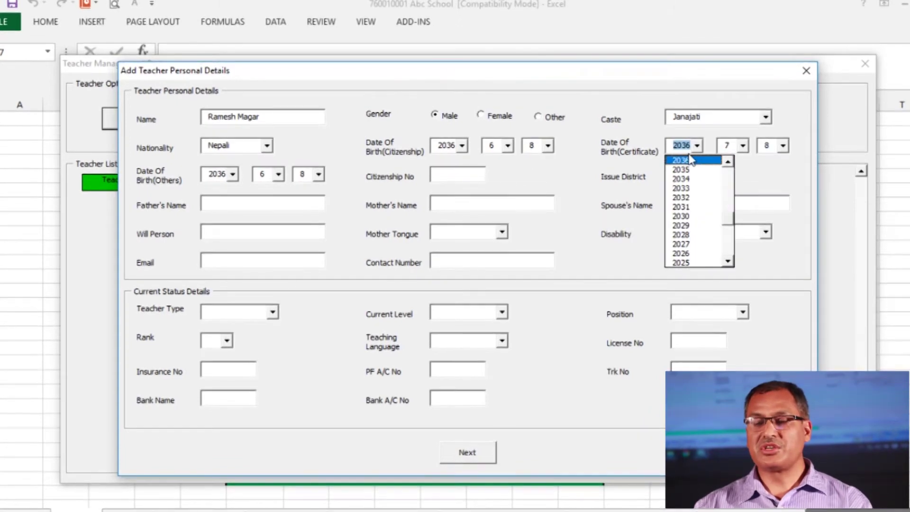
pyautogui.click(748, 150)
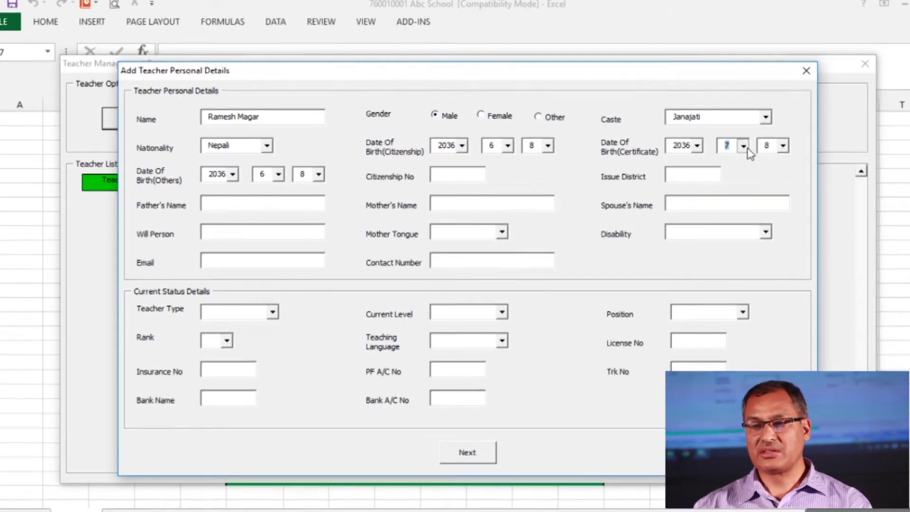
pyautogui.click(742, 146)
pyautogui.click(732, 214)
pyautogui.click(783, 146)
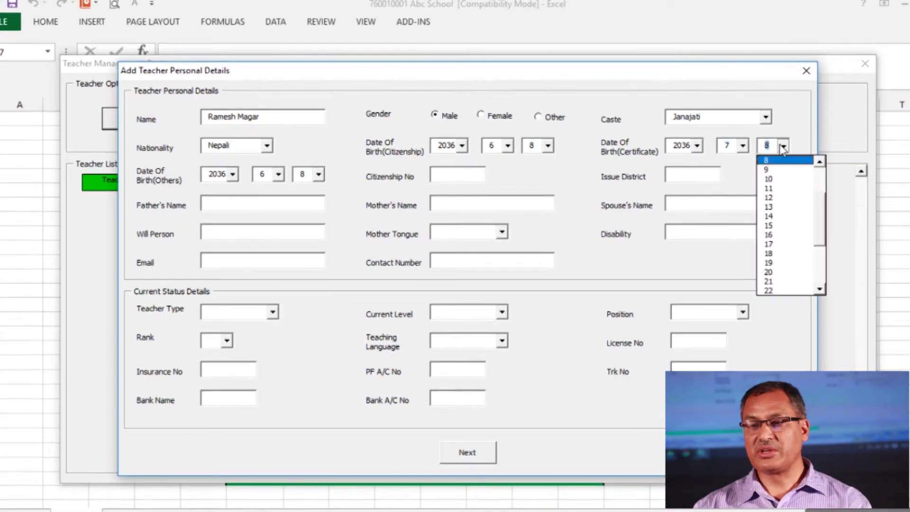
pyautogui.click(783, 147)
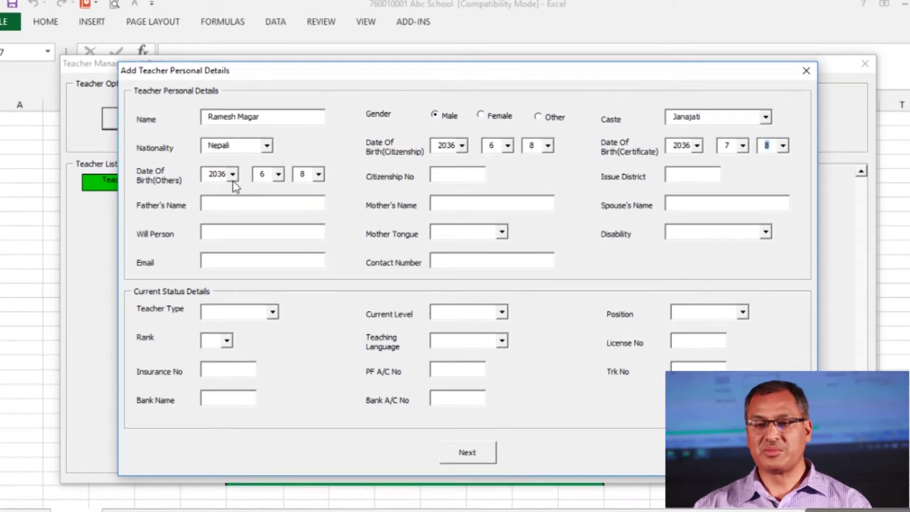
# Enter the teacher's citizenship number
pyautogui.click(452, 183)
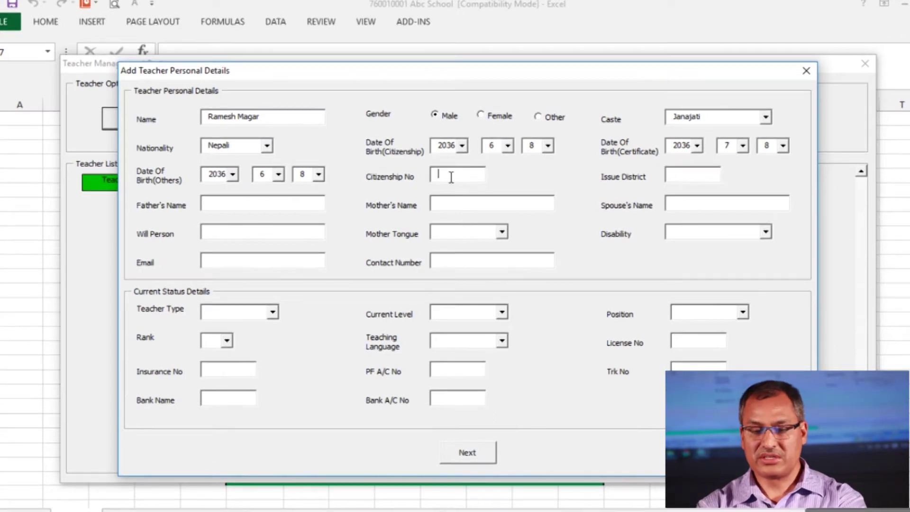
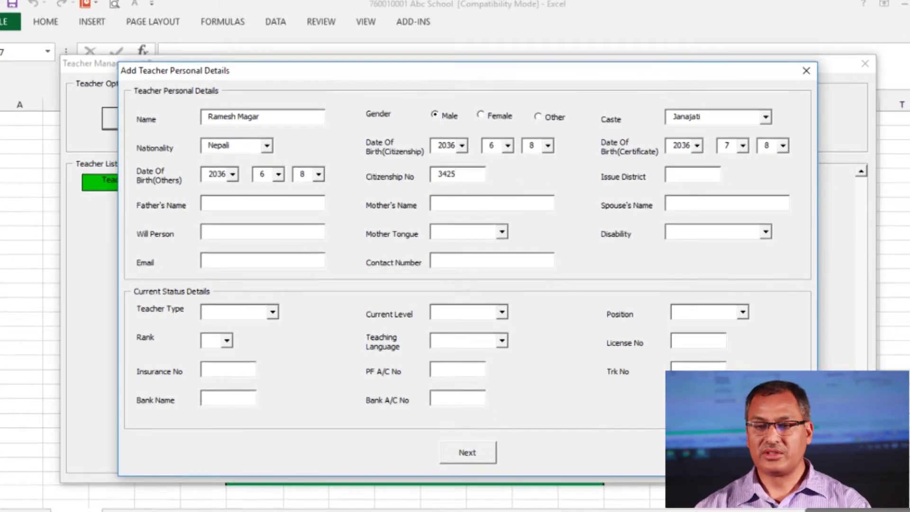
pyautogui.click(683, 181)
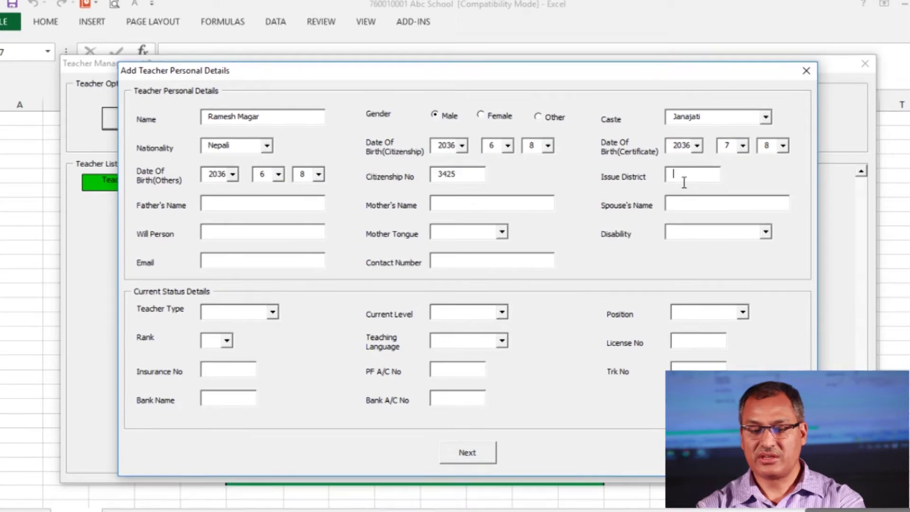
# Set Issue District to Mugu and enter the father's, mother's, spouse's and will person's names
pyautogui.write('Mugu')
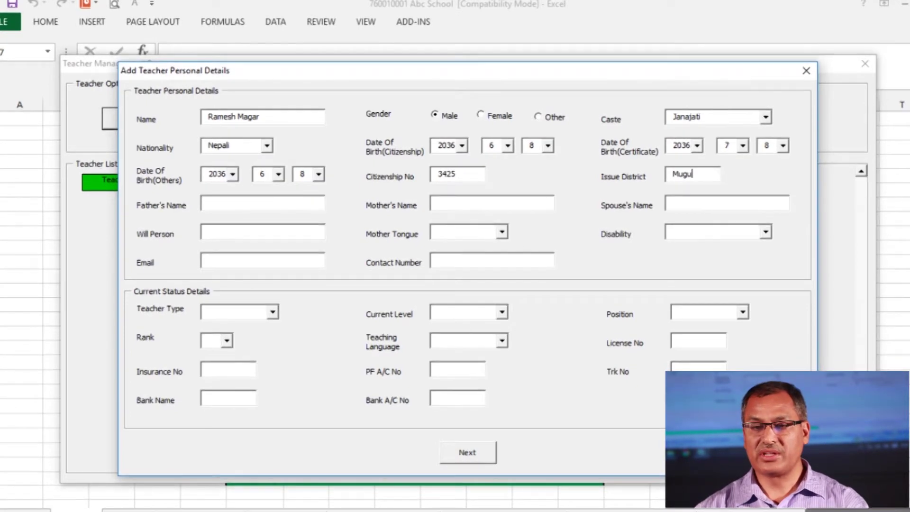
pyautogui.click(228, 209)
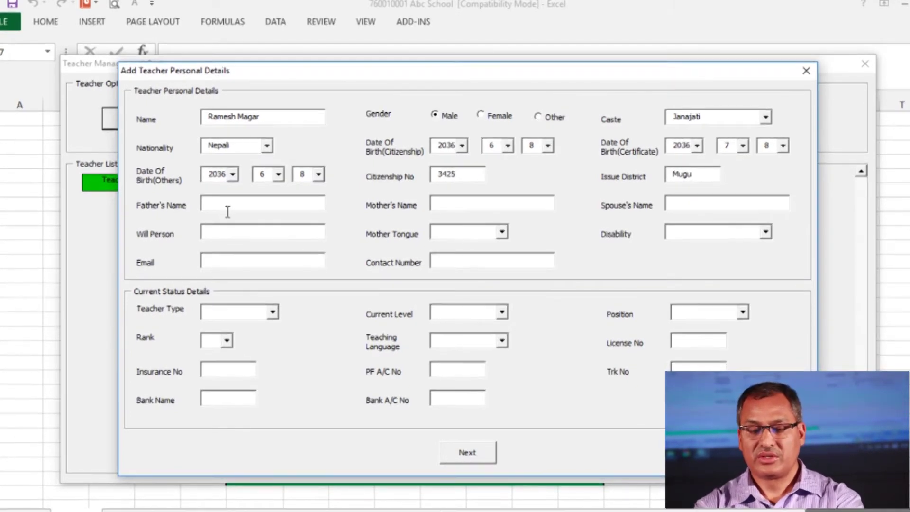
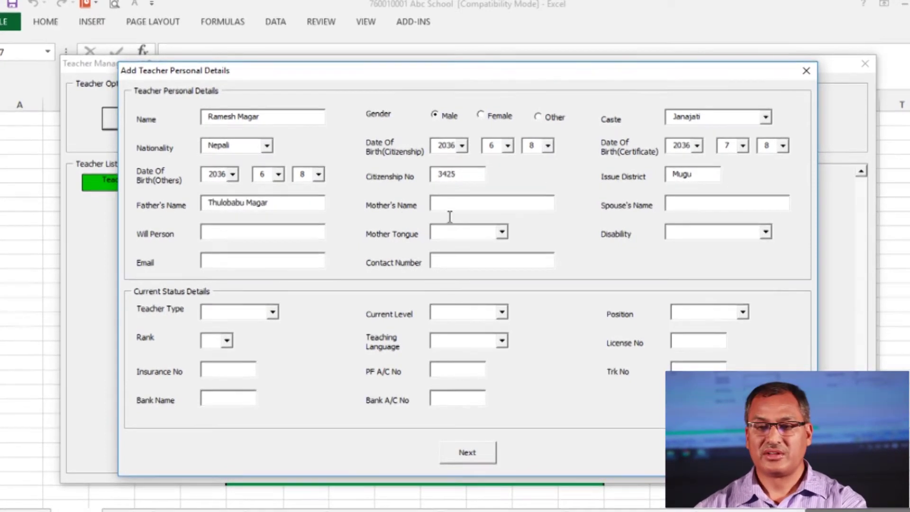
pyautogui.click(450, 207)
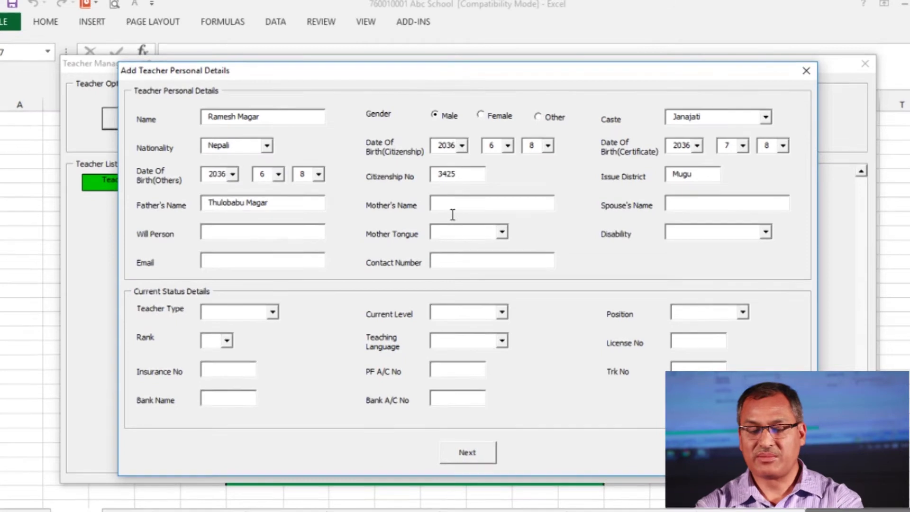
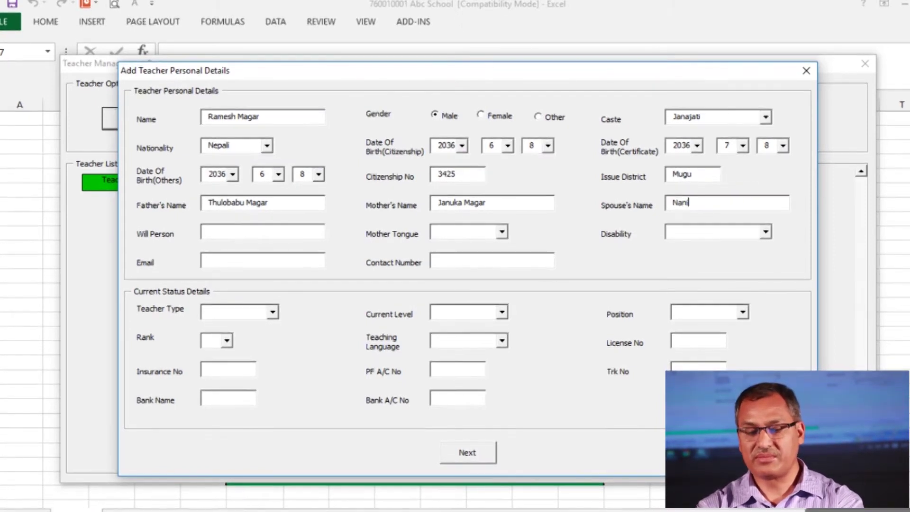
pyautogui.write('Magar')
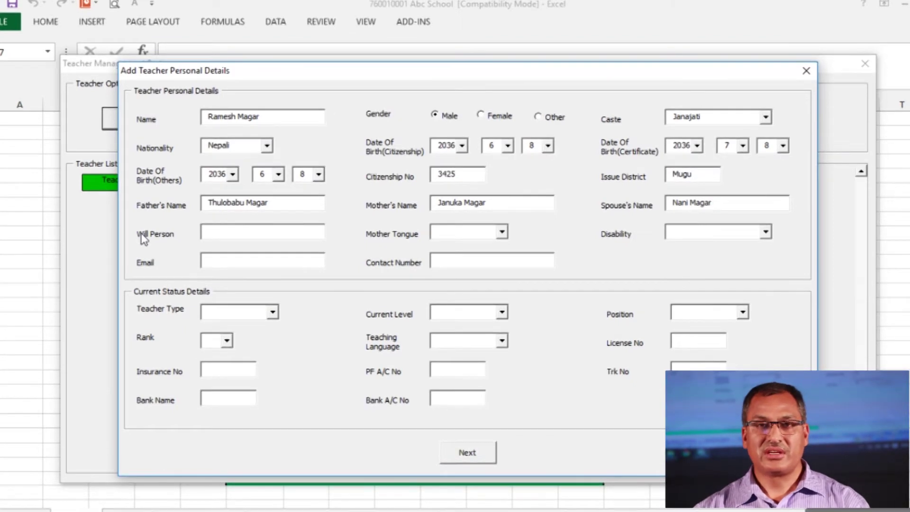
pyautogui.click(216, 238)
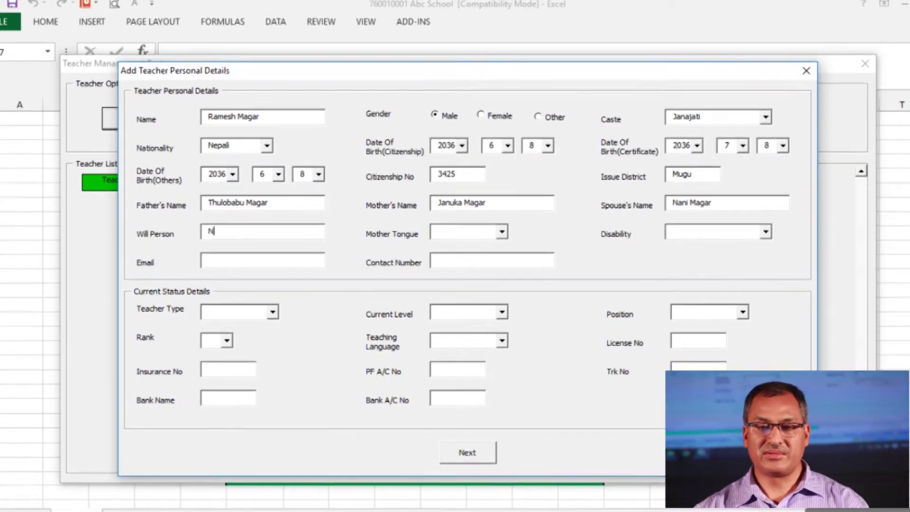
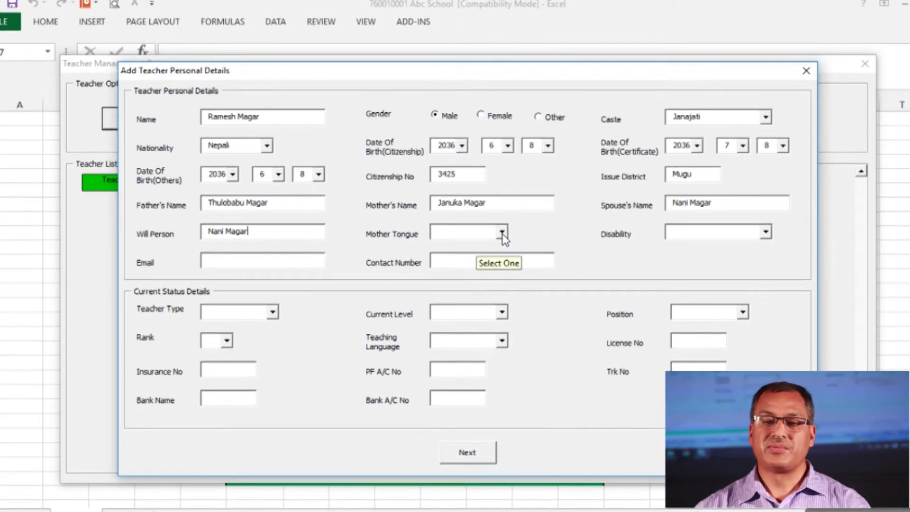
# Set Mother Tongue to Magar and Disability to N/A
pyautogui.click(502, 233)
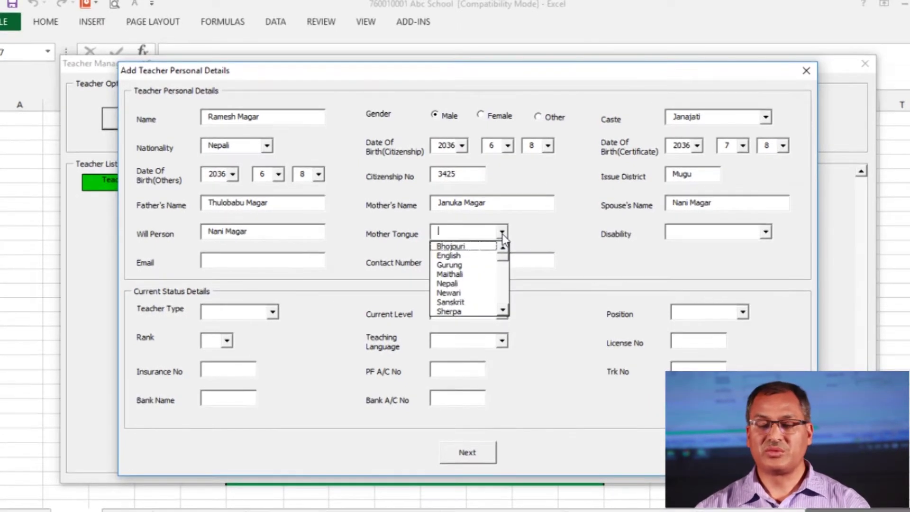
pyautogui.press('m')
pyautogui.press('Down')
pyautogui.press('Down')
pyautogui.press('Down')
pyautogui.press('Down')
pyautogui.press('Down')
pyautogui.press('Down')
pyautogui.press('Down')
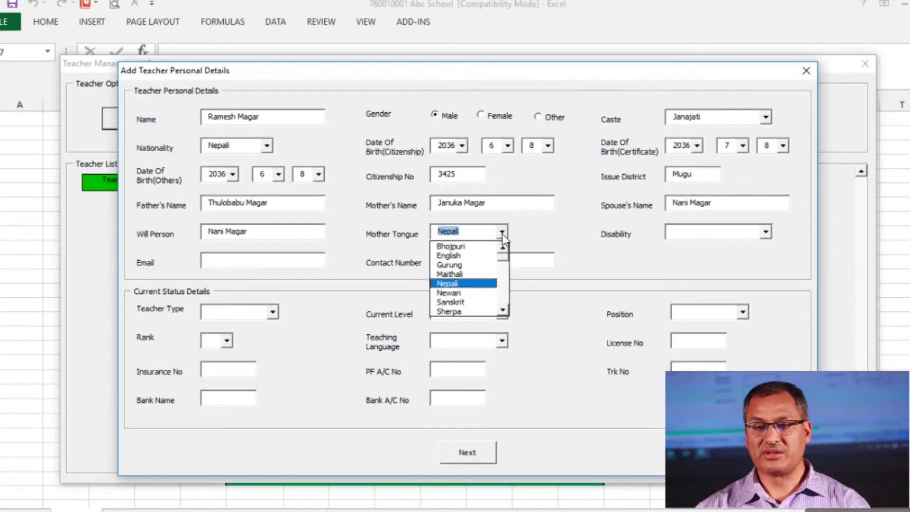
pyautogui.press('Down')
pyautogui.press('Down')
pyautogui.press('Down')
pyautogui.press('Down')
pyautogui.press('Down')
pyautogui.press('Down')
pyautogui.press('Down')
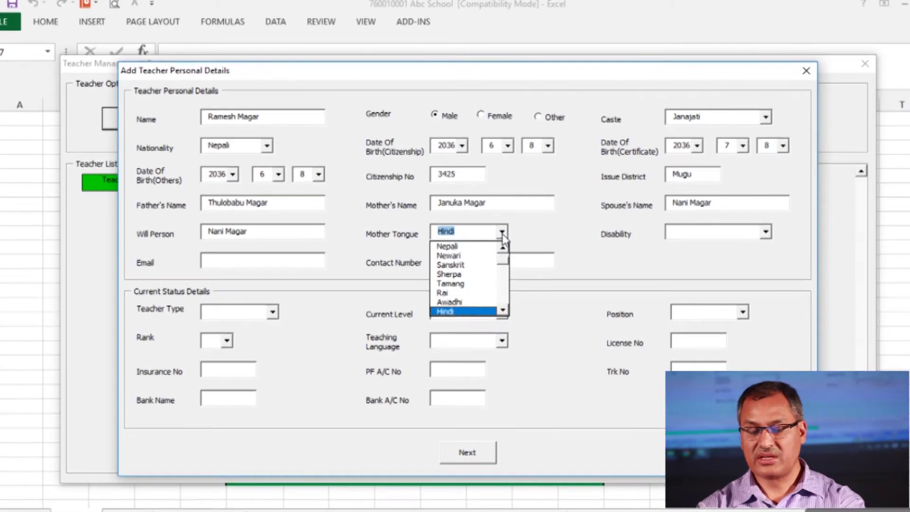
pyautogui.press('Up')
pyautogui.press('Up')
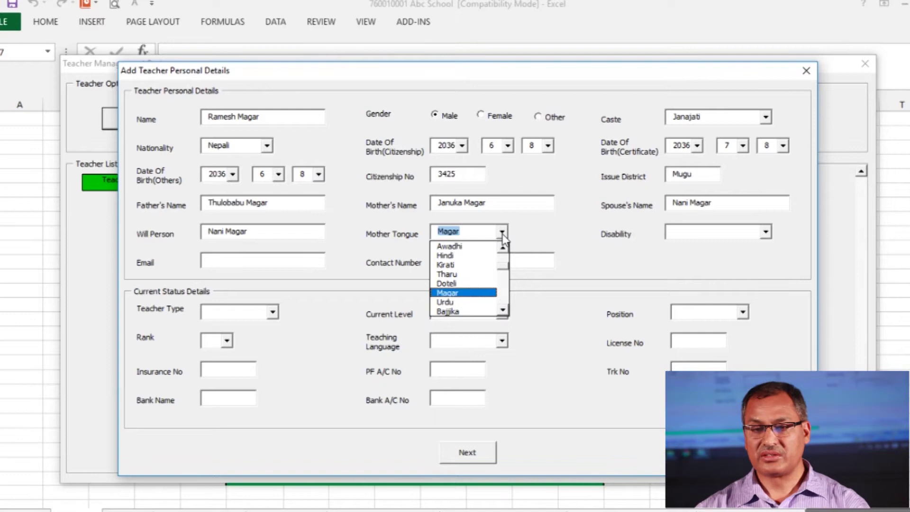
pyautogui.press('Return')
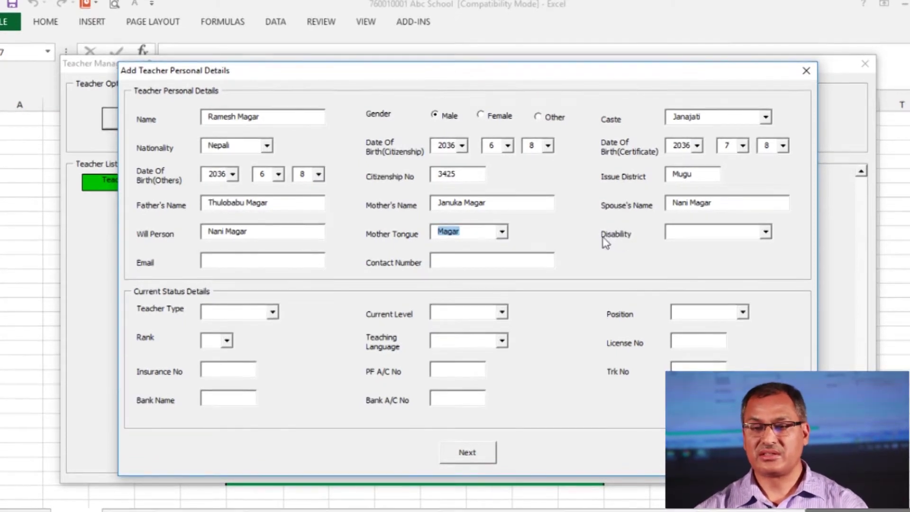
pyautogui.click(765, 232)
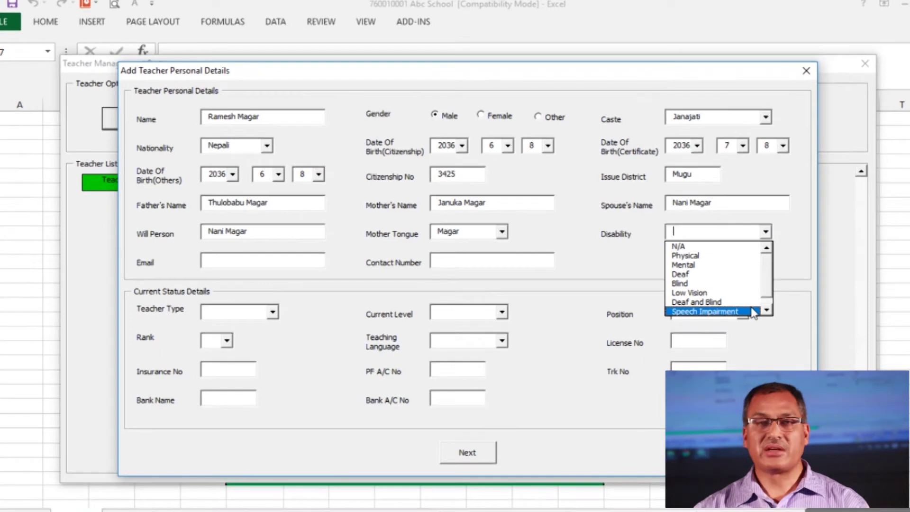
pyautogui.click(738, 249)
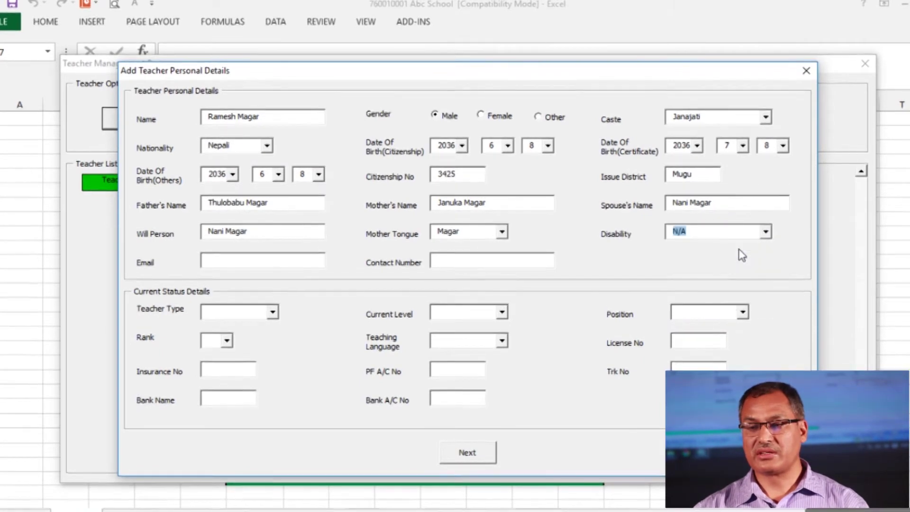
# Fill in the teacher's e-mail address and contact number
pyautogui.click(210, 261)
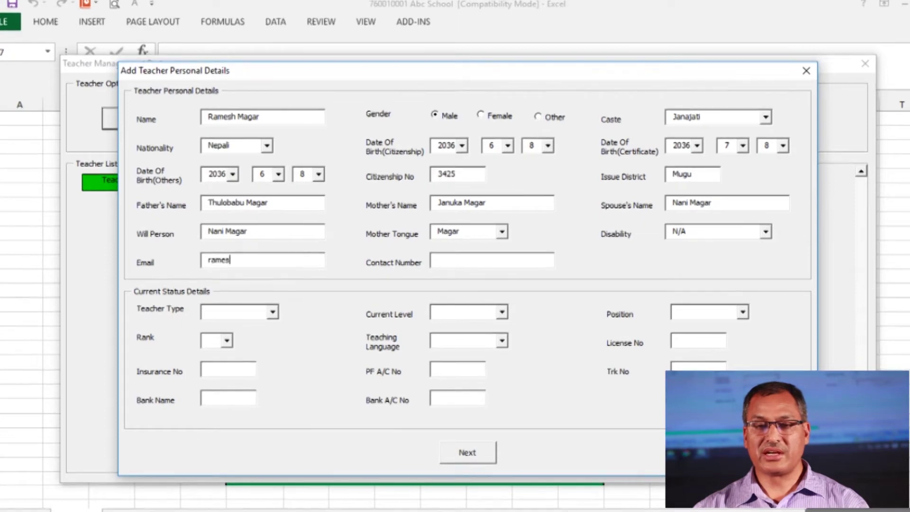
pyautogui.click(438, 260)
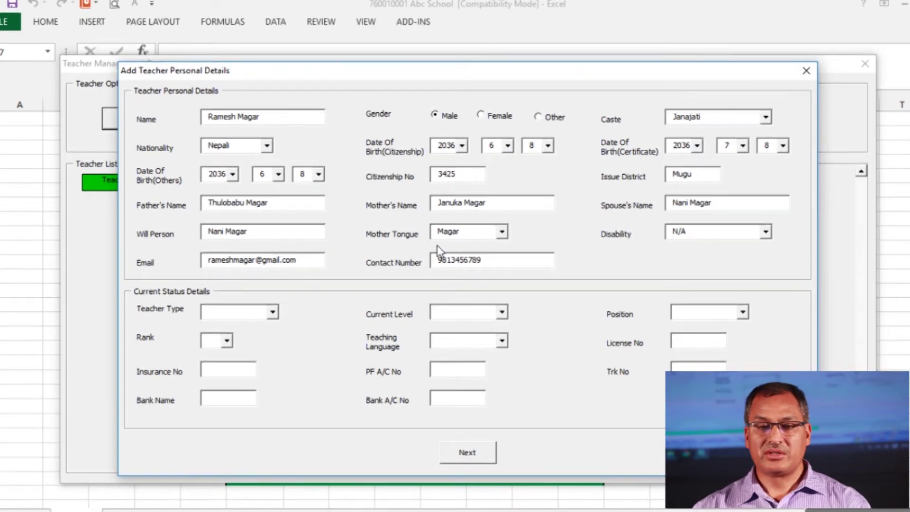
pyautogui.press('Tab')
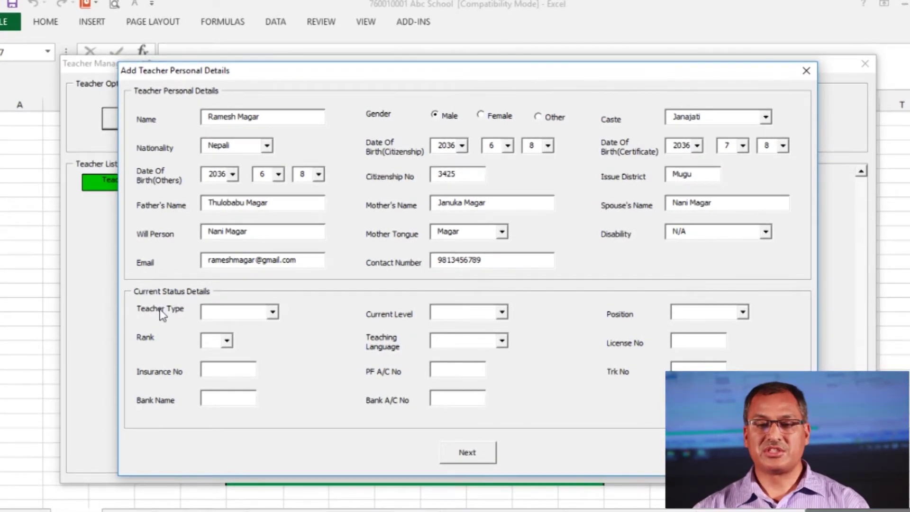
# Set Teacher Type to Head Teacher and Current Level to Primary in the Current Status Details
pyautogui.click(273, 313)
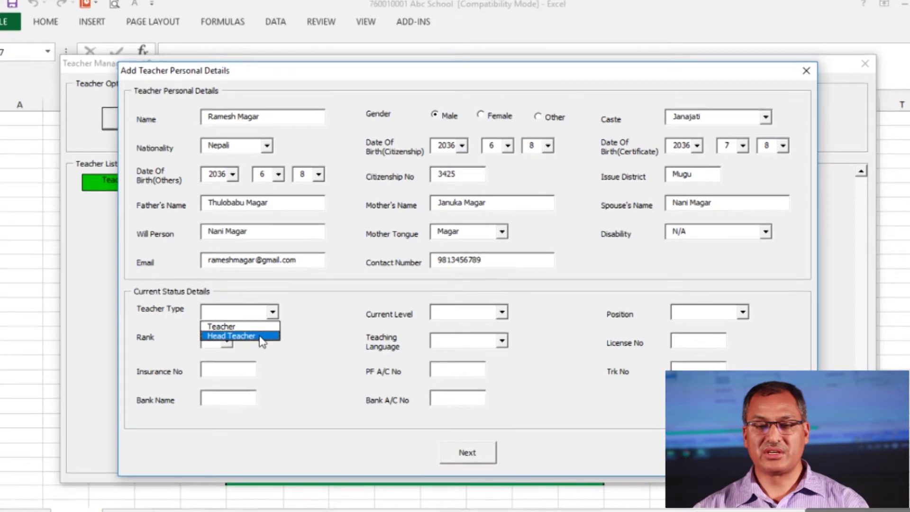
pyautogui.press('Up')
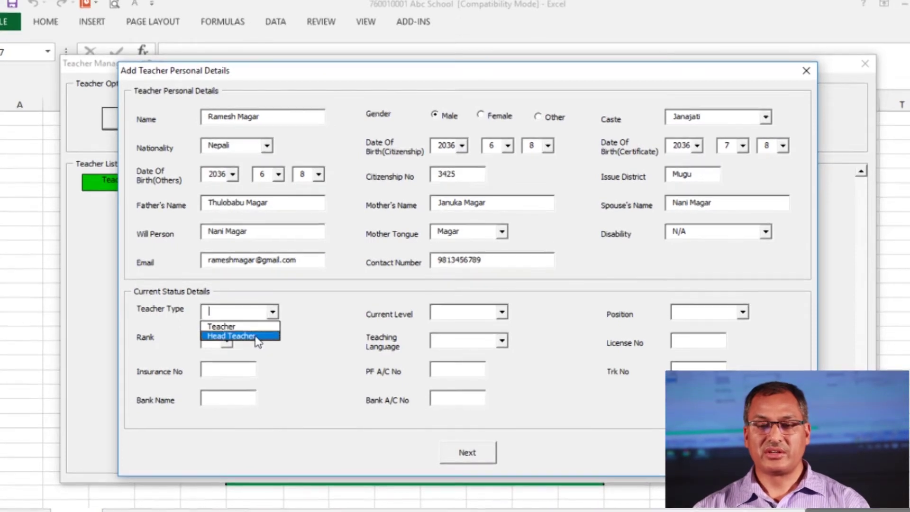
pyautogui.click(261, 335)
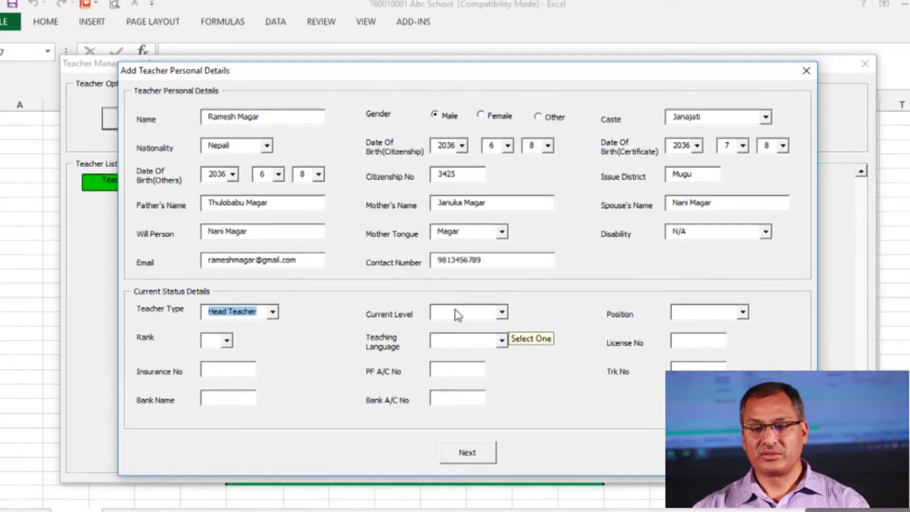
pyautogui.click(502, 313)
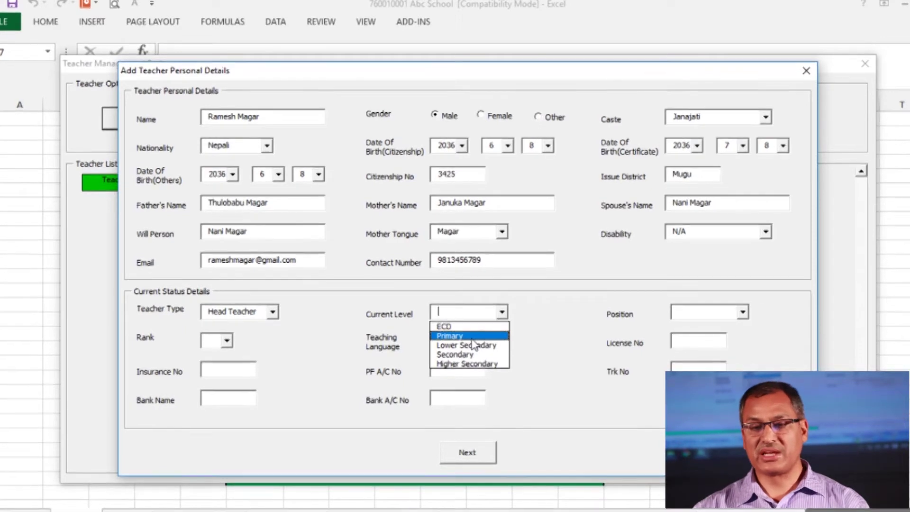
pyautogui.press('Return')
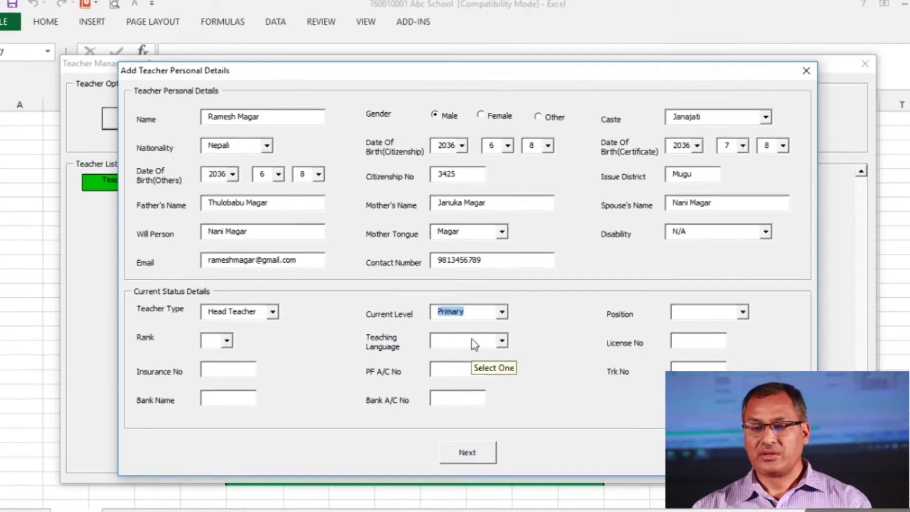
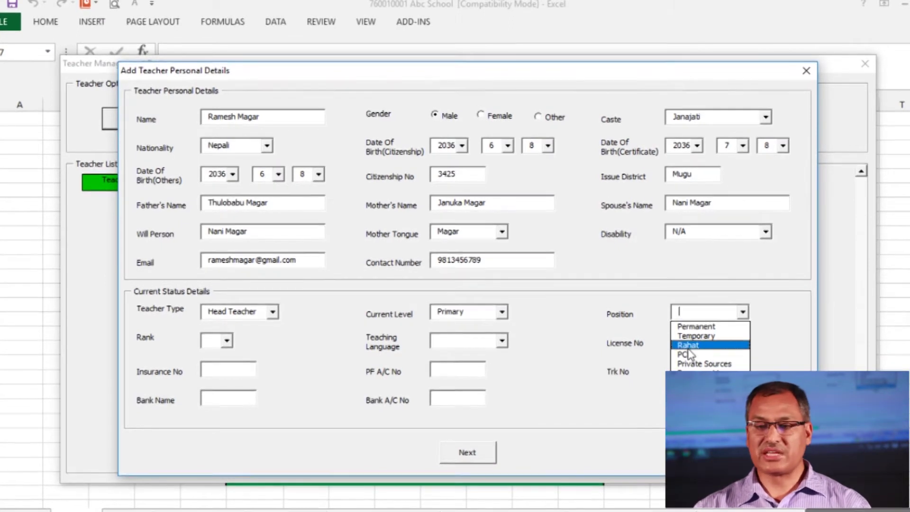
# Choose position Permanent, rank 2nd and teaching language Nepali in the current status details
pyautogui.click(693, 326)
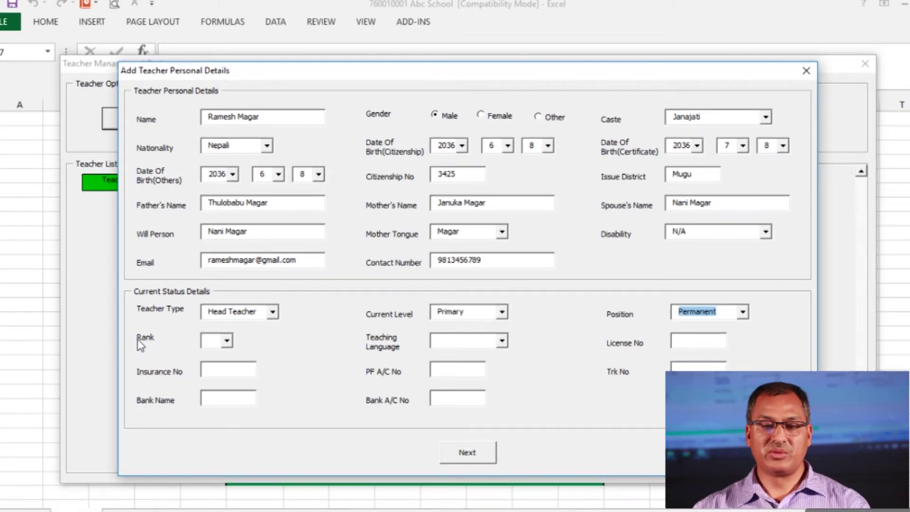
pyautogui.click(226, 341)
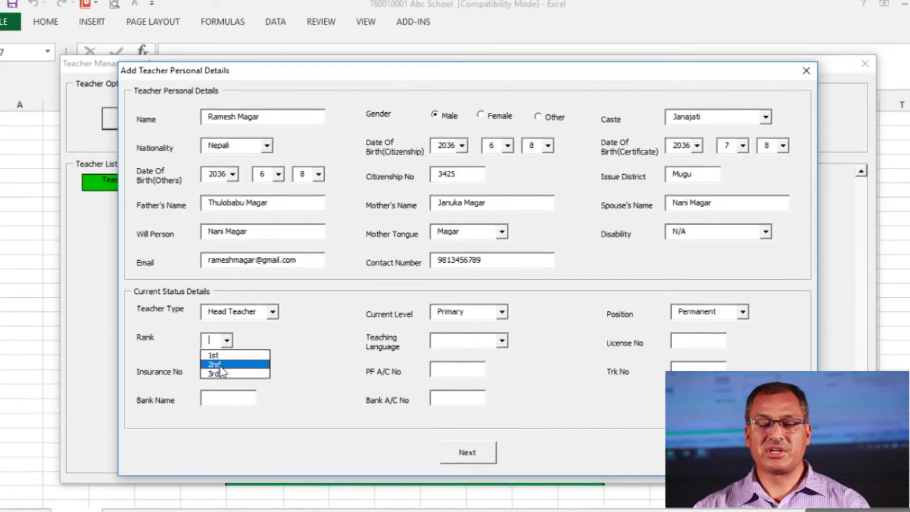
pyautogui.click(219, 365)
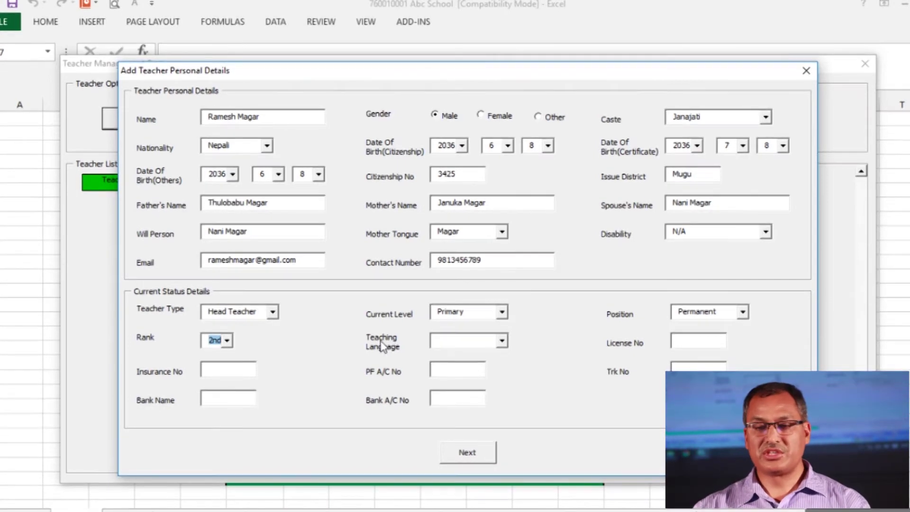
pyautogui.click(500, 341)
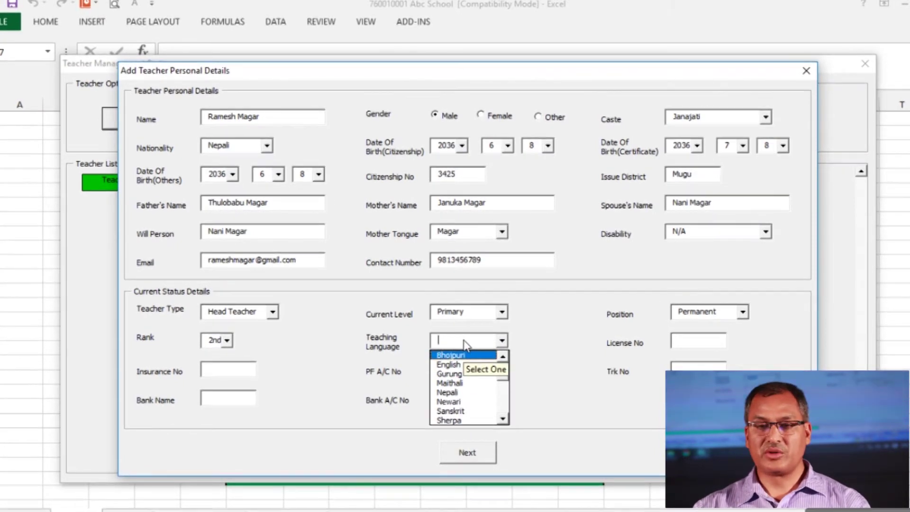
pyautogui.press('n')
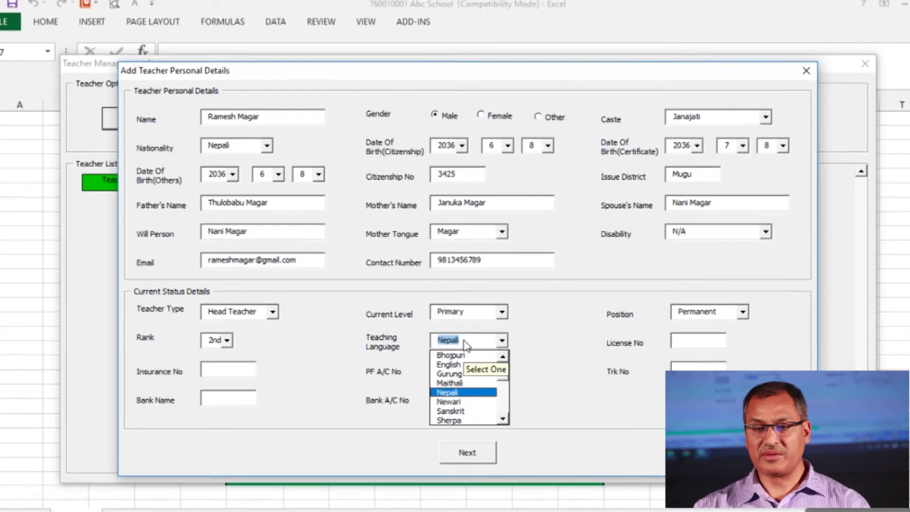
pyautogui.click(464, 342)
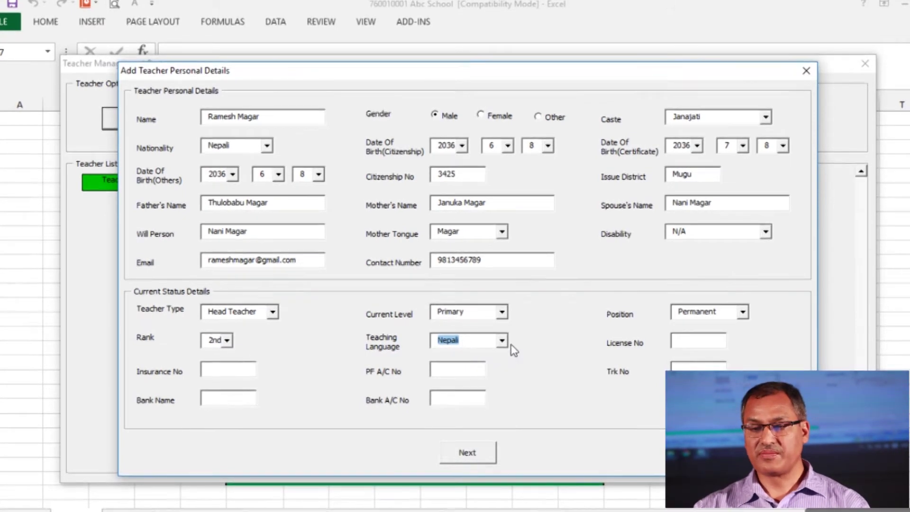
pyautogui.click(691, 348)
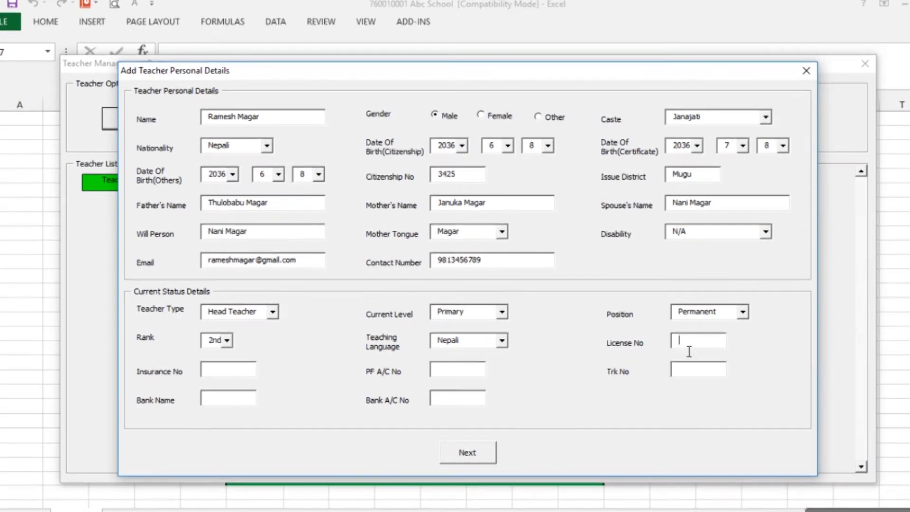
# Fill in the teacher's License No, Insurance No, PF account number and Trk No
pyautogui.write('2345')
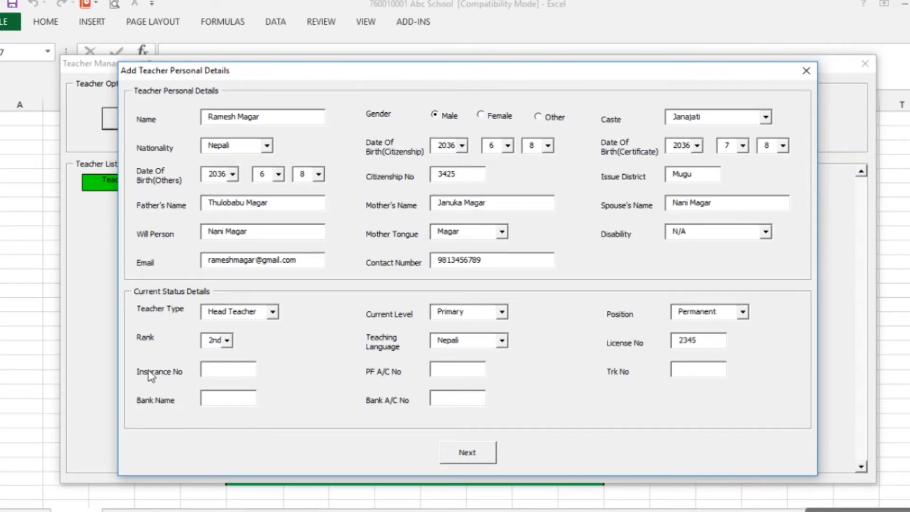
pyautogui.click(222, 378)
pyautogui.click(445, 378)
pyautogui.write('3456')
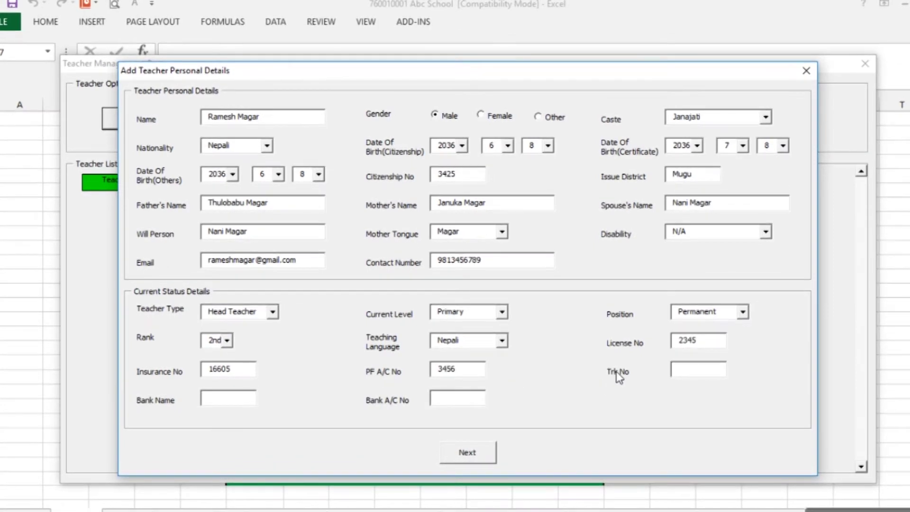
pyautogui.click(691, 373)
pyautogui.write('0000')
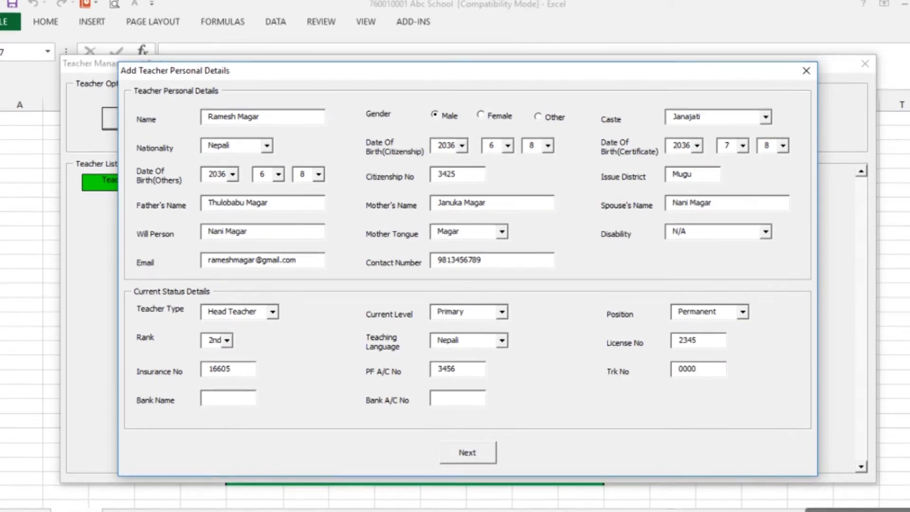
pyautogui.write('789')
# Enter bank name NBL and the teacher's bank account number, then proceed to academic details
pyautogui.click(219, 398)
pyautogui.write('NBL')
pyautogui.click(484, 403)
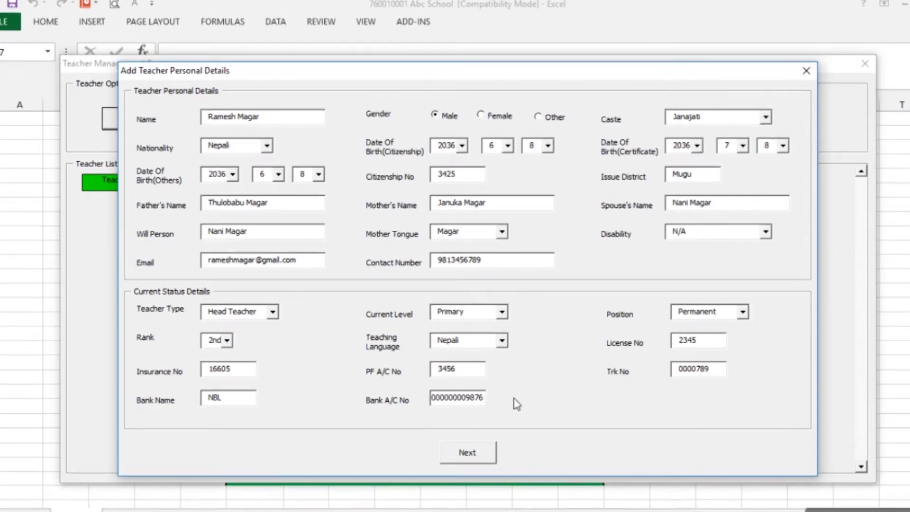
pyautogui.click(464, 454)
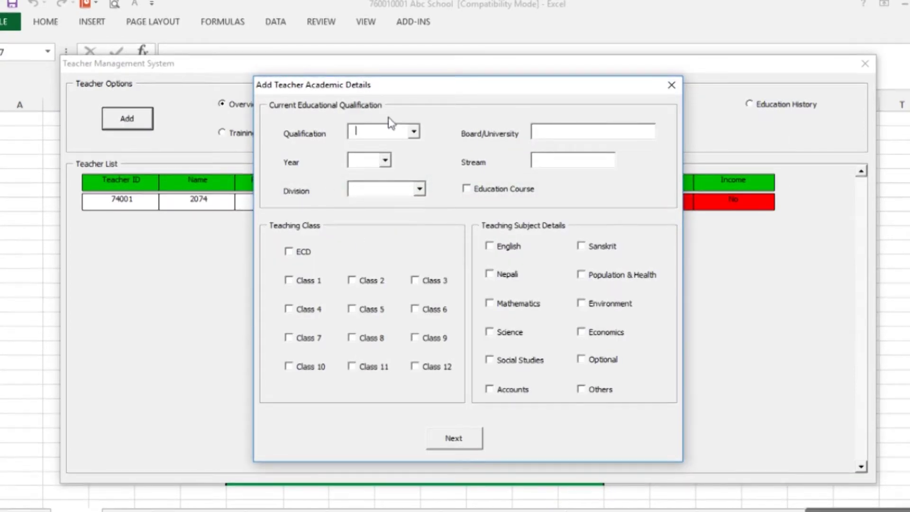
# Set the qualification to Bachelors from TU, year 2067
pyautogui.click(413, 132)
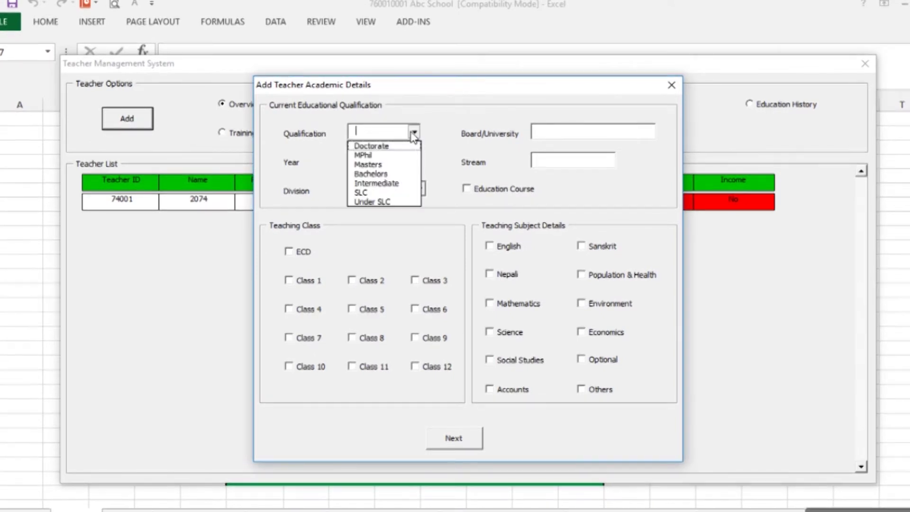
pyautogui.click(382, 174)
pyautogui.click(558, 134)
pyautogui.write('TU')
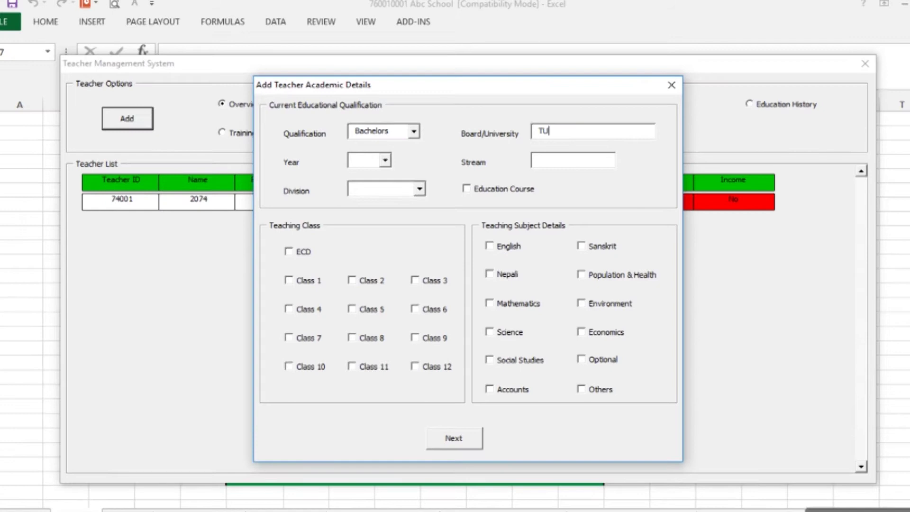
pyautogui.click(385, 160)
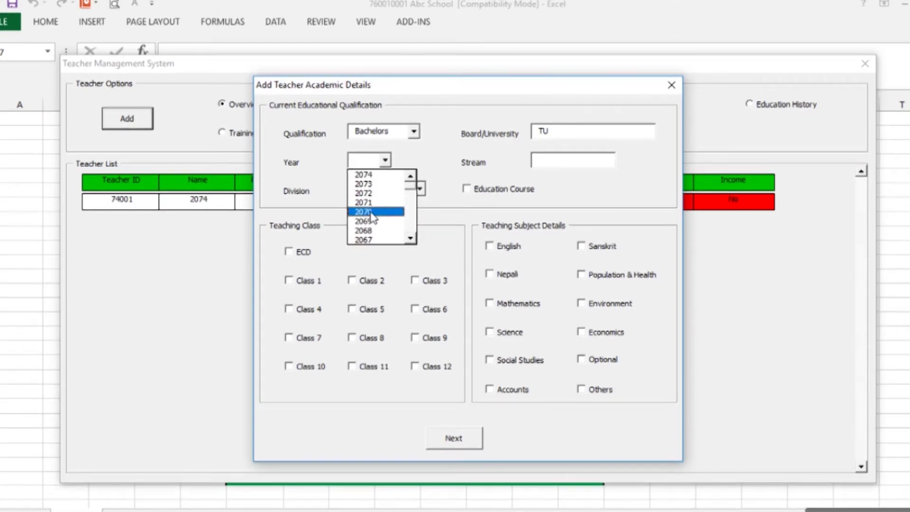
pyautogui.click(374, 236)
# Enter Humanities as the stream and Second division, leaving Education Course unticked
pyautogui.click(535, 160)
pyautogui.write('Huma')
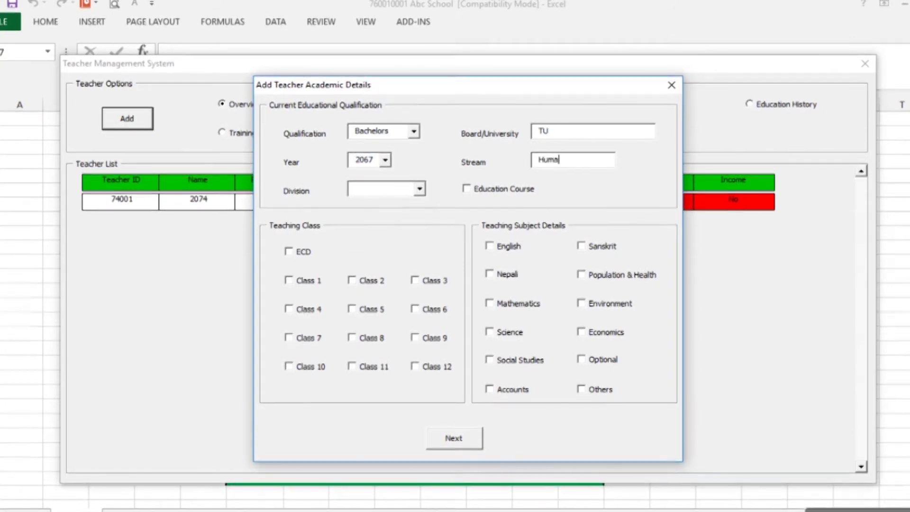
pyautogui.write('nities')
pyautogui.click(419, 188)
pyautogui.click(372, 213)
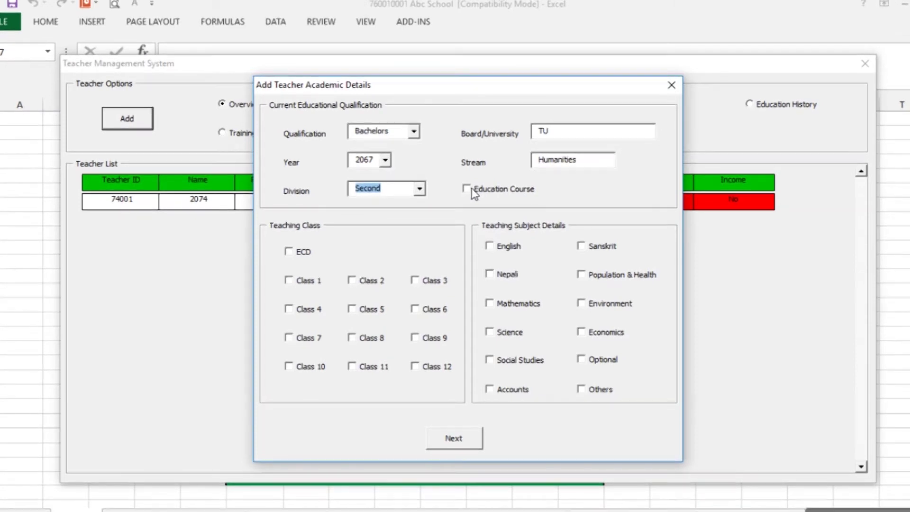
pyautogui.click(466, 189)
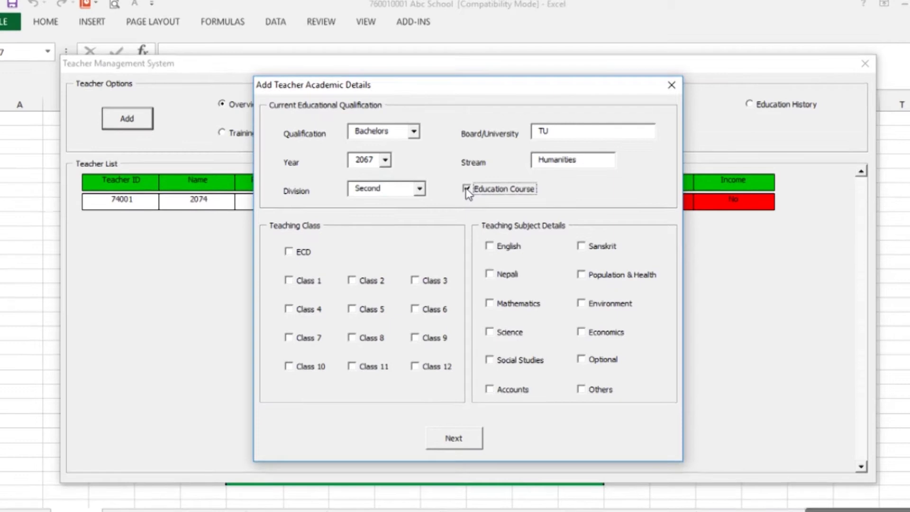
pyautogui.click(466, 188)
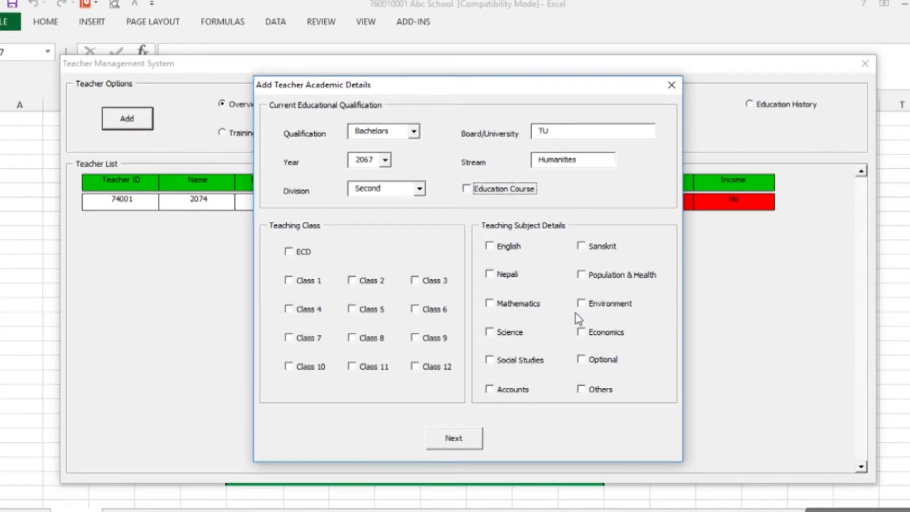
# Tick Classes 1, 2 and 3 plus English and Social Studies, then continue to teaching history
pyautogui.click(288, 281)
pyautogui.click(352, 280)
pyautogui.click(414, 280)
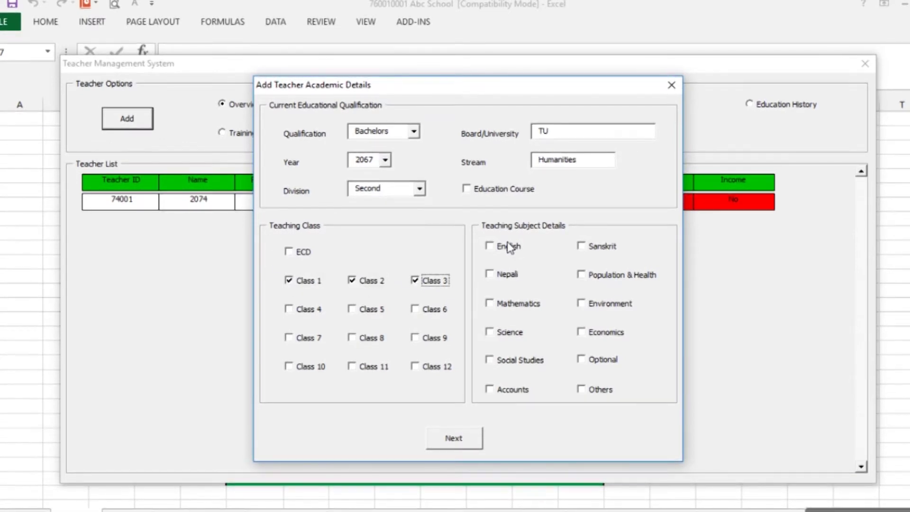
pyautogui.click(489, 246)
pyautogui.click(492, 361)
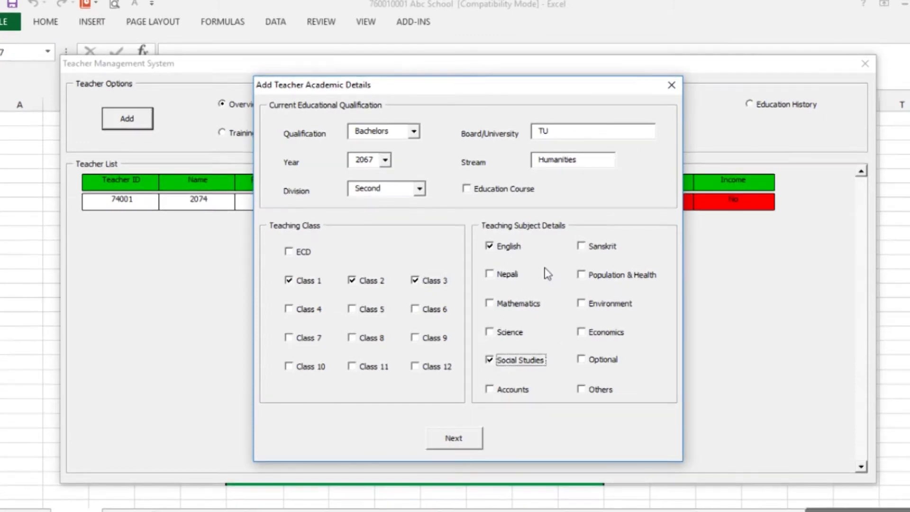
pyautogui.click(451, 436)
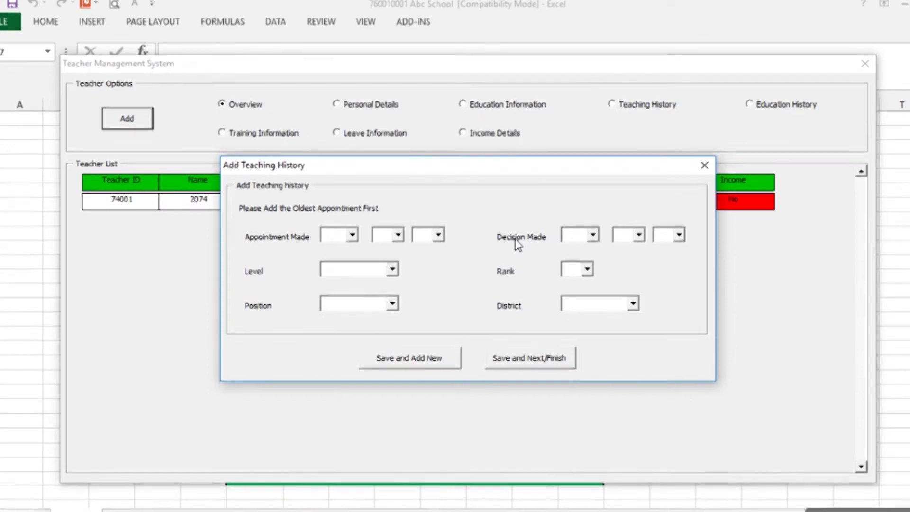
# Set the appointment date to 2069-5-5 and the decision day to 3
pyautogui.click(352, 236)
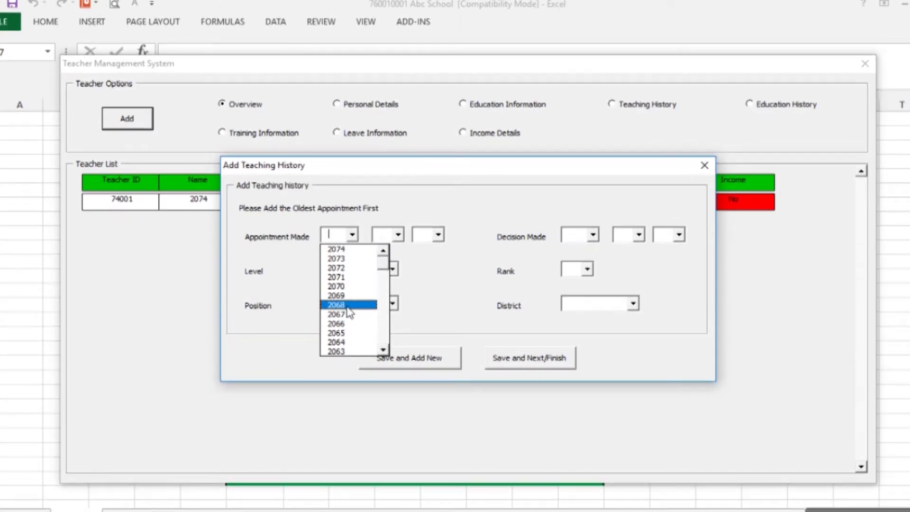
pyautogui.click(336, 296)
pyautogui.click(389, 237)
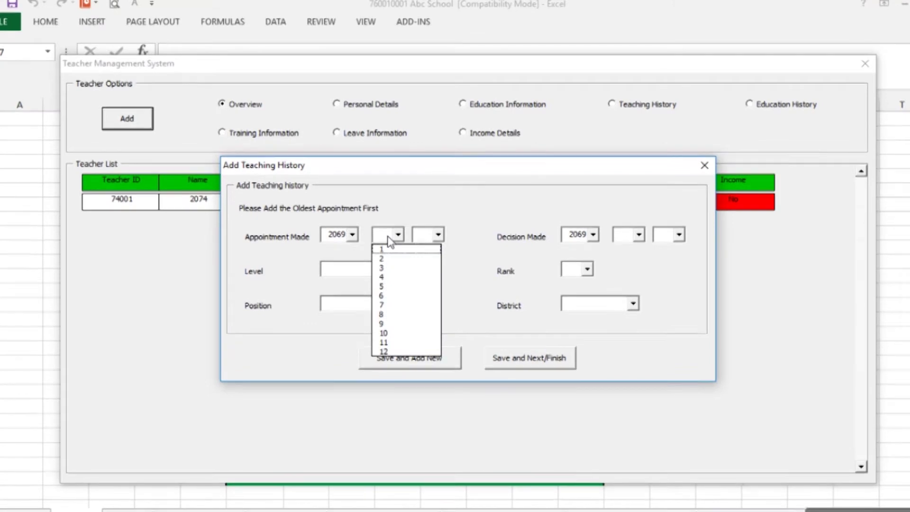
pyautogui.click(381, 287)
pyautogui.click(423, 236)
pyautogui.write('5')
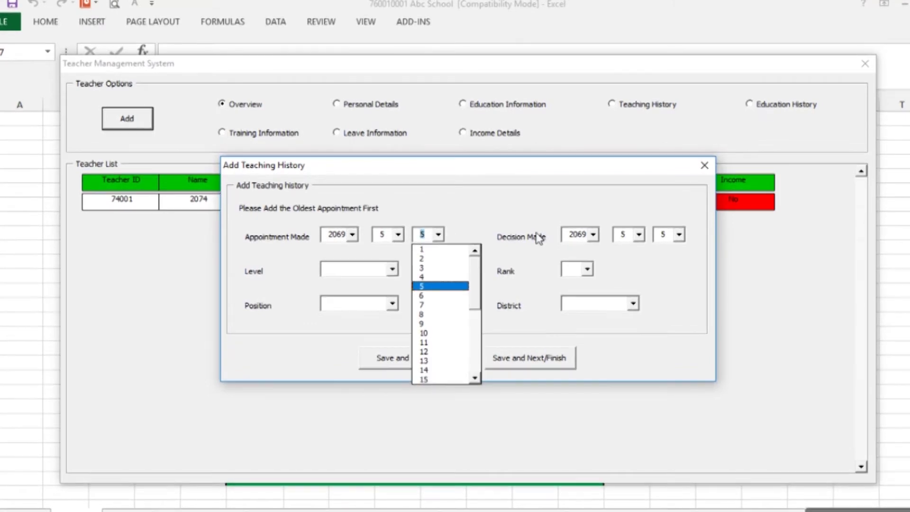
pyautogui.click(627, 235)
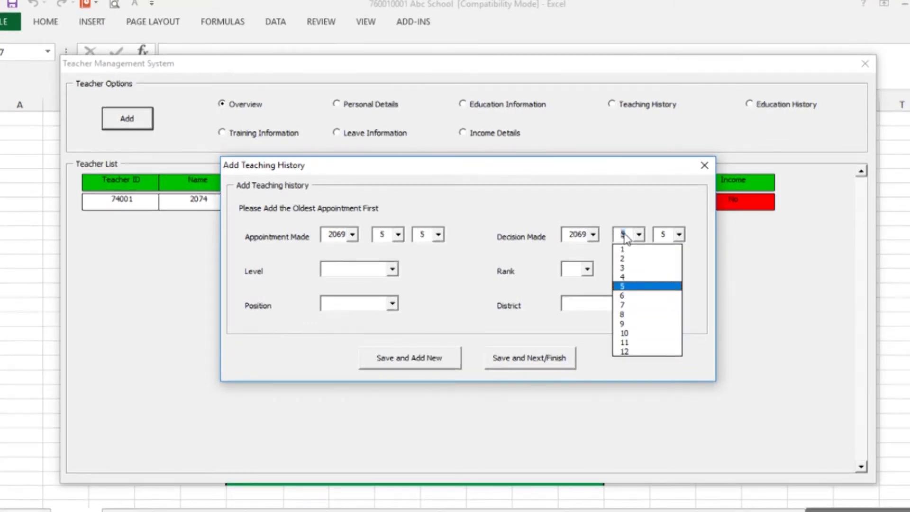
pyautogui.click(668, 235)
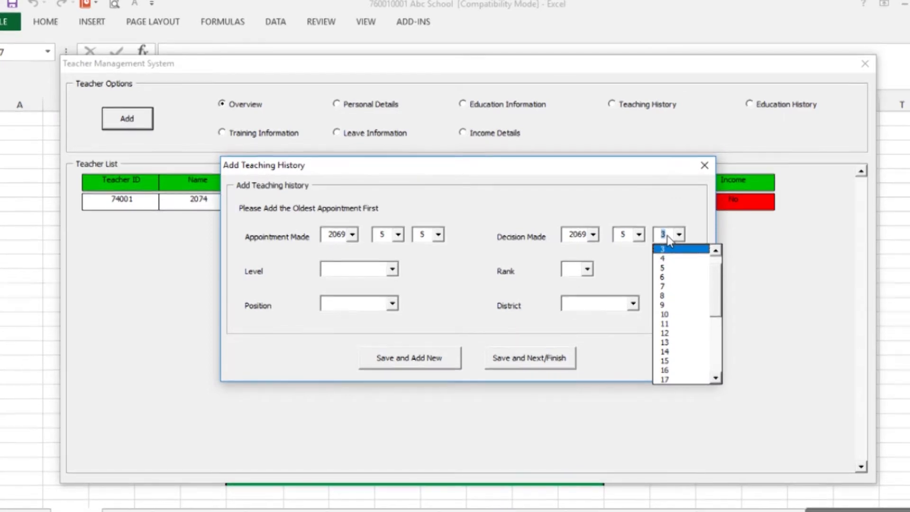
pyautogui.write('3')
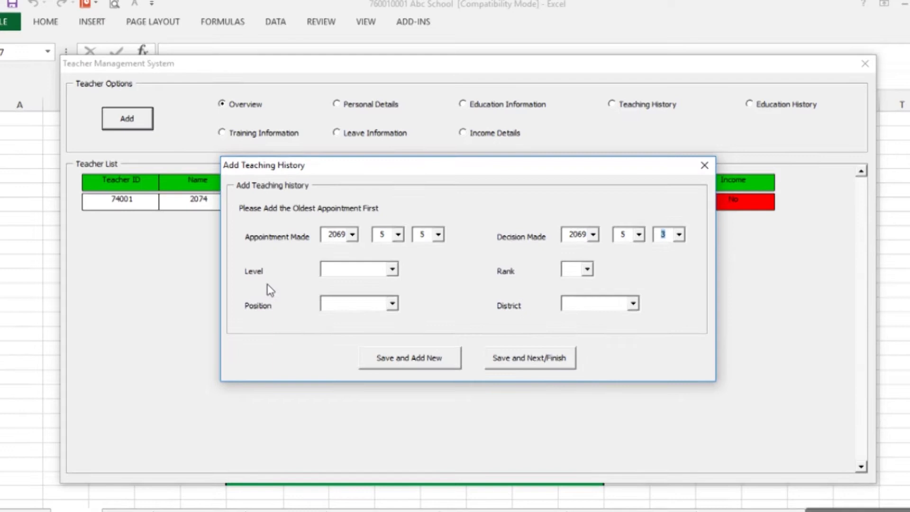
# Choose level Primary, rank 2nd and position Permanent for this appointment
pyautogui.click(392, 269)
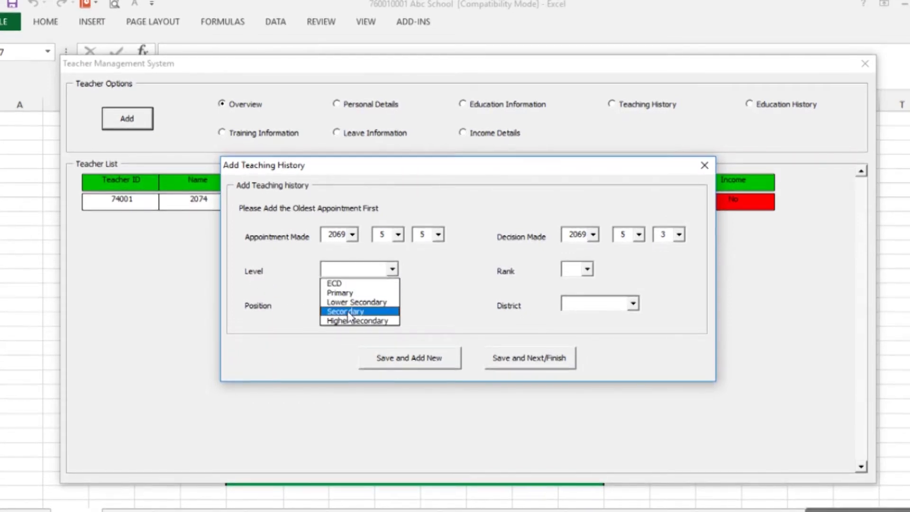
pyautogui.click(350, 293)
pyautogui.click(586, 269)
pyautogui.click(581, 291)
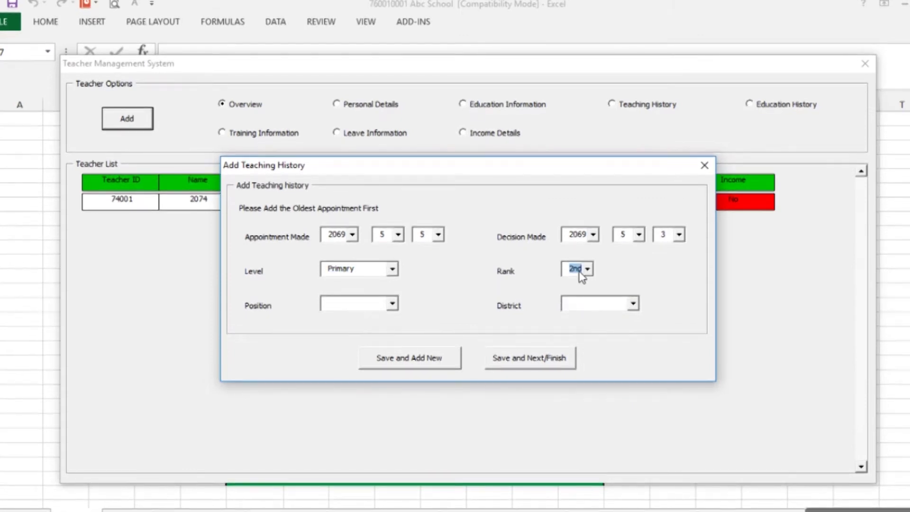
pyautogui.click(392, 303)
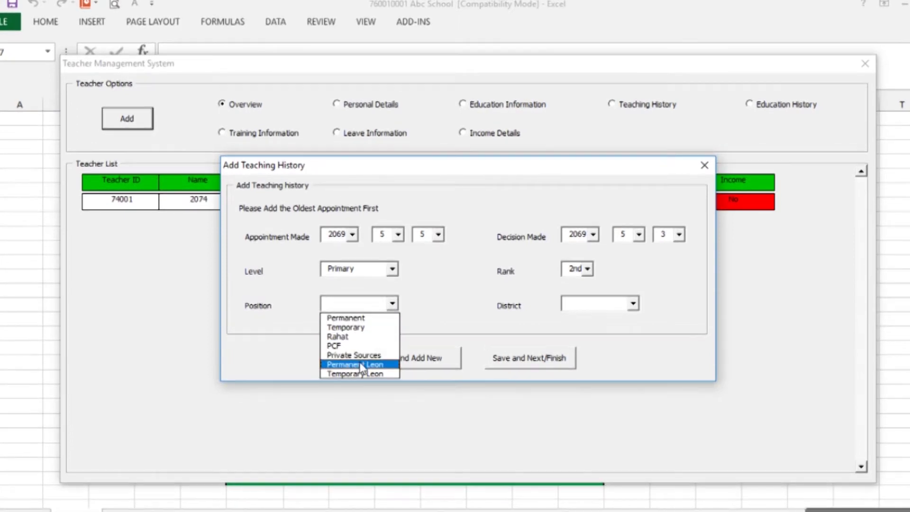
pyautogui.click(358, 317)
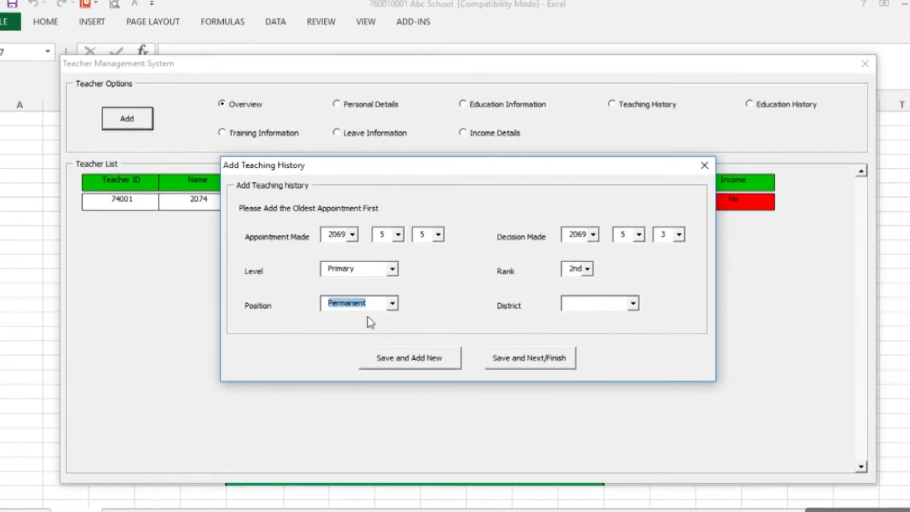
# Choose Mugu as the district and save the teaching history to reach educational history
pyautogui.click(619, 308)
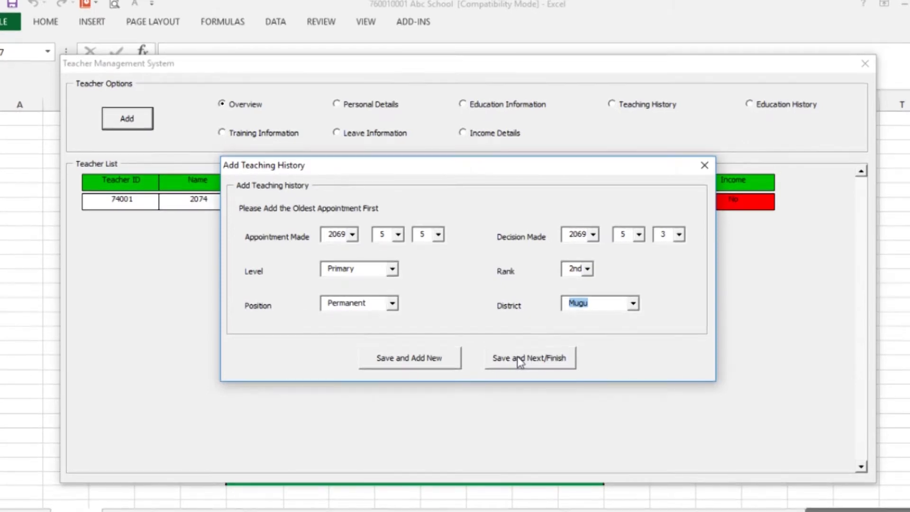
pyautogui.click(519, 361)
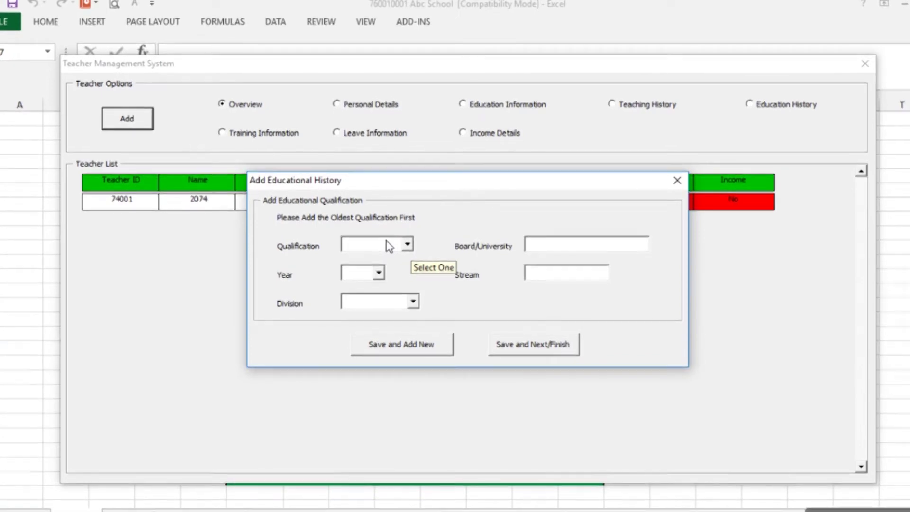
# Save an SLC qualification: year 2060, SLC Board, First division
pyautogui.write('SLC')
pyautogui.click(361, 274)
pyautogui.press('Down')
pyautogui.press('Down')
pyautogui.press('Down')
pyautogui.press('Down')
pyautogui.press('Down')
pyautogui.press('Down')
pyautogui.press('Down')
pyautogui.press('Down')
pyautogui.press('Down')
pyautogui.press('Down')
pyautogui.press('Down')
pyautogui.press('Down')
pyautogui.press('Down')
pyautogui.press('Down')
pyautogui.press('Down')
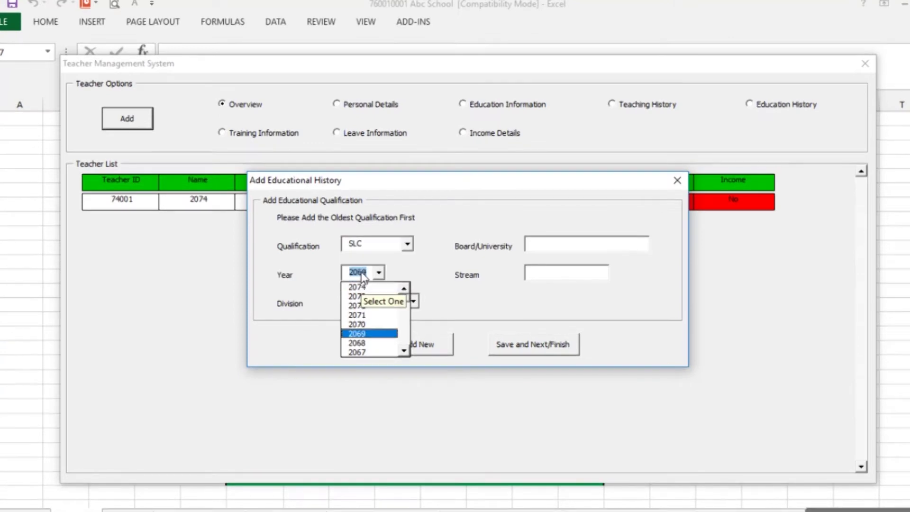
pyautogui.press('Return')
pyautogui.click(560, 245)
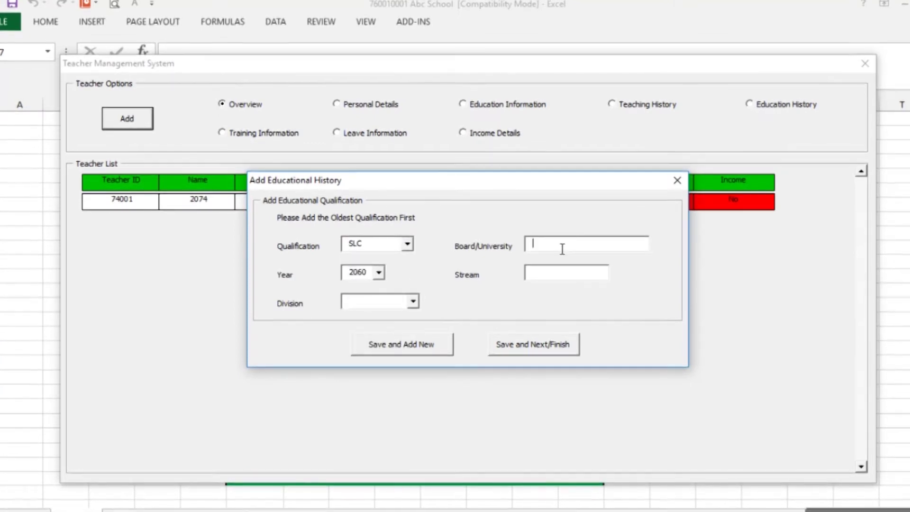
pyautogui.write('SLC Board')
pyautogui.click(412, 301)
pyautogui.click(360, 314)
pyautogui.click(401, 344)
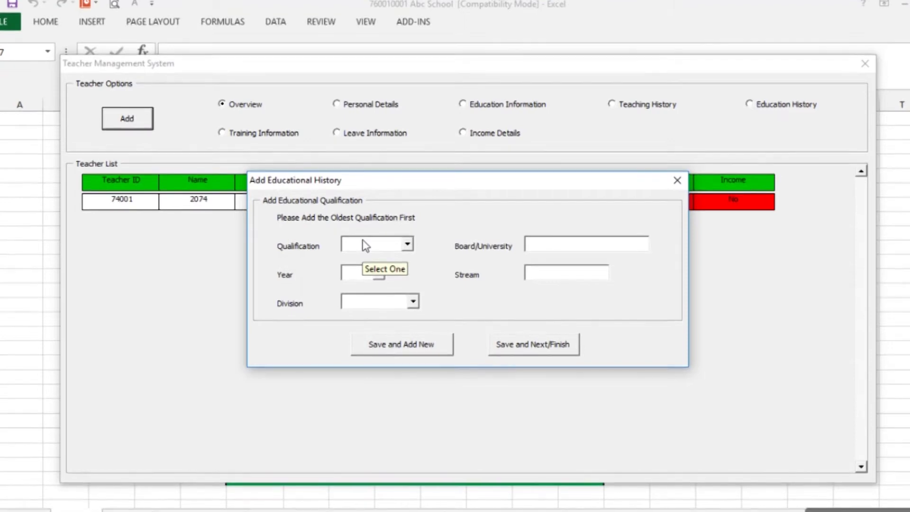
# Save an Intermediate qualification: HSEB Board, year 2063, Second division
pyautogui.press('Down')
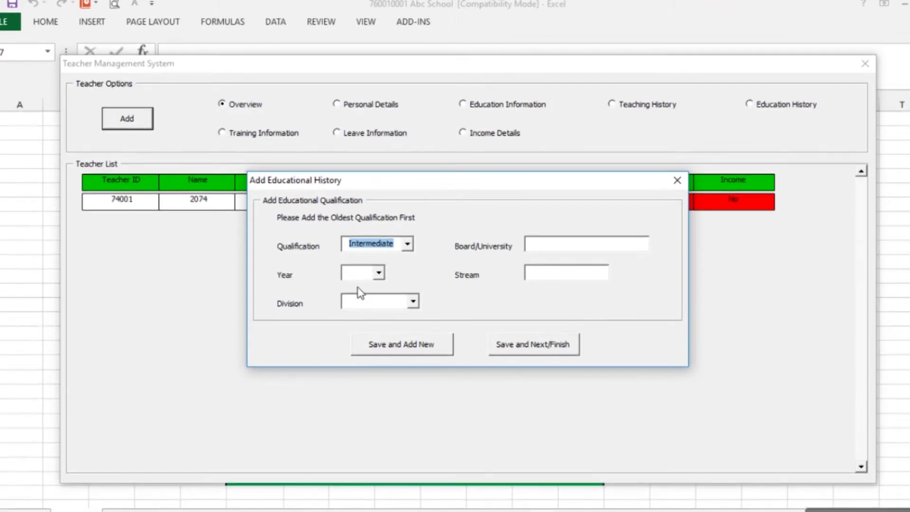
pyautogui.click(553, 251)
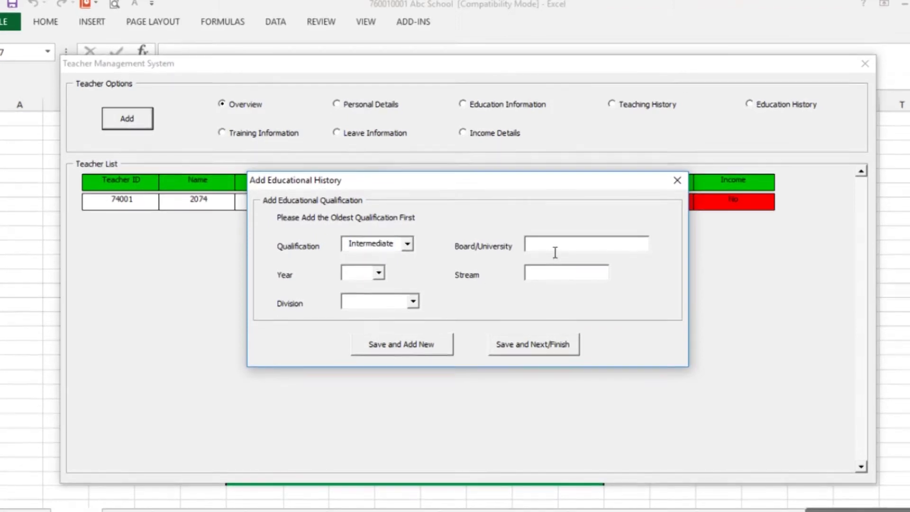
pyautogui.write('HSEB Board')
pyautogui.press('Tab')
pyautogui.press('Down')
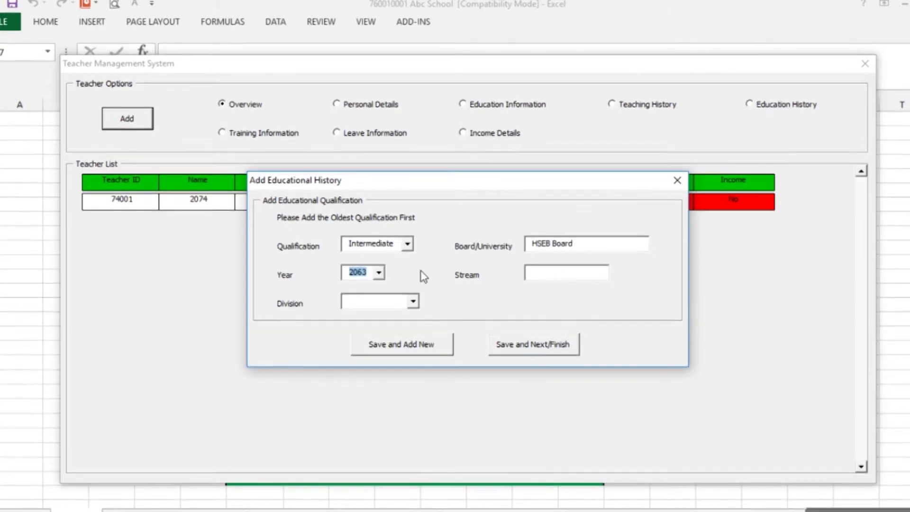
pyautogui.click(413, 301)
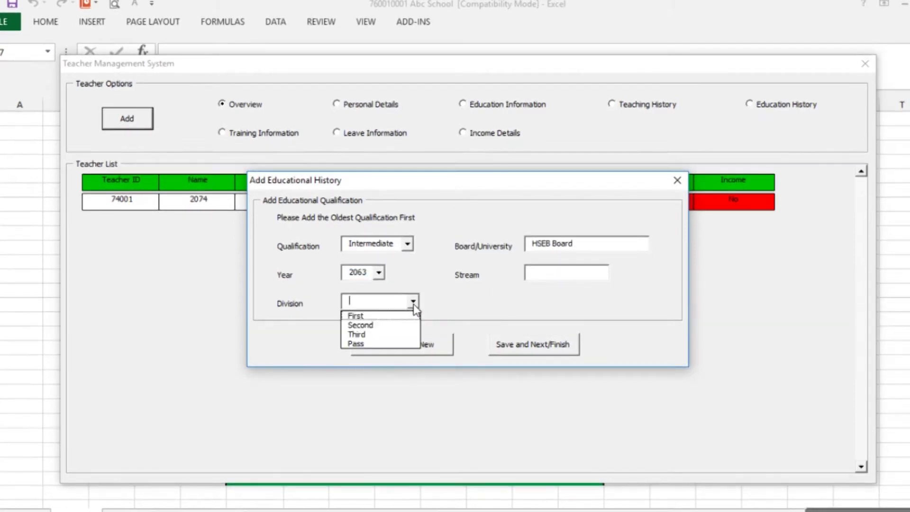
pyautogui.click(377, 325)
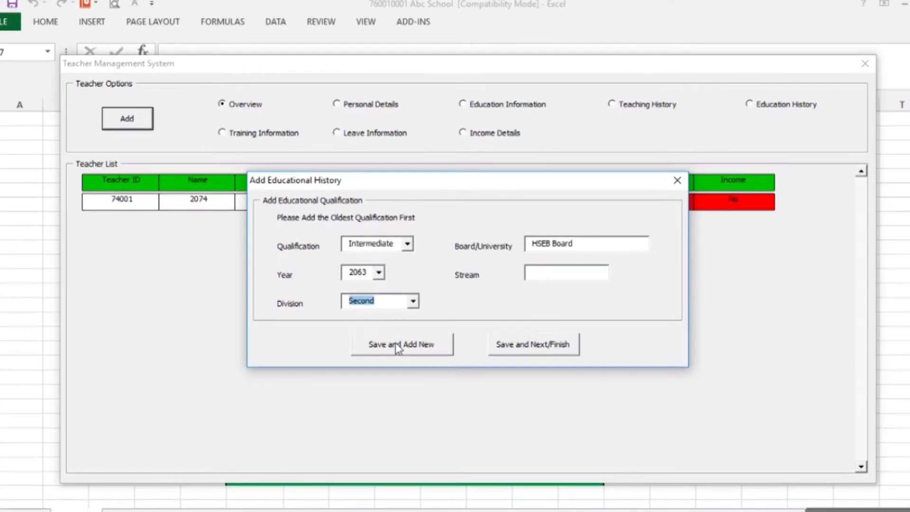
pyautogui.click(396, 344)
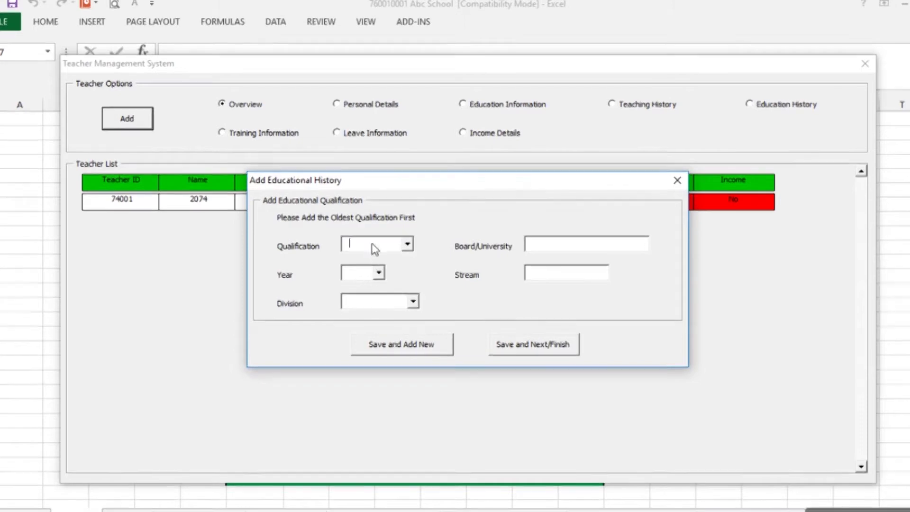
# Enter Bachelors from TU, year 2067, Humanities stream, Second division, and finish educational history
pyautogui.click(405, 244)
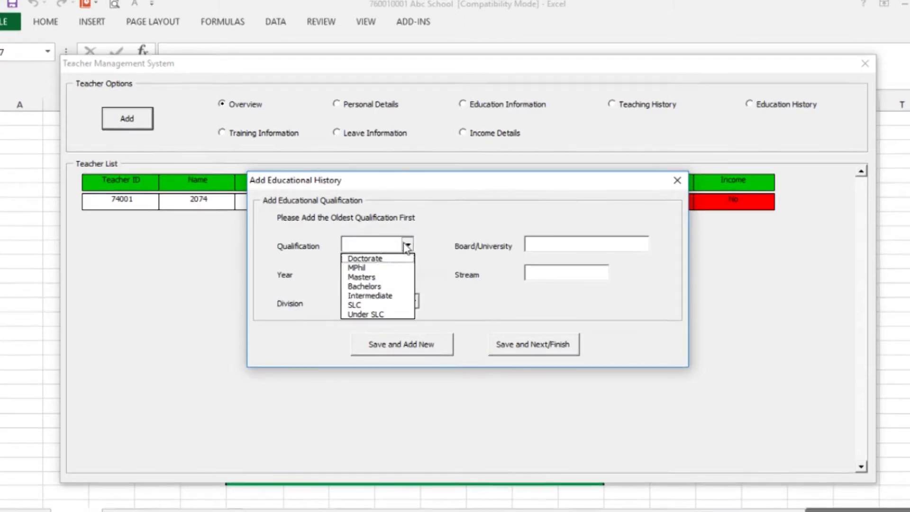
pyautogui.click(389, 285)
pyautogui.click(559, 250)
pyautogui.write('TU')
pyautogui.click(360, 274)
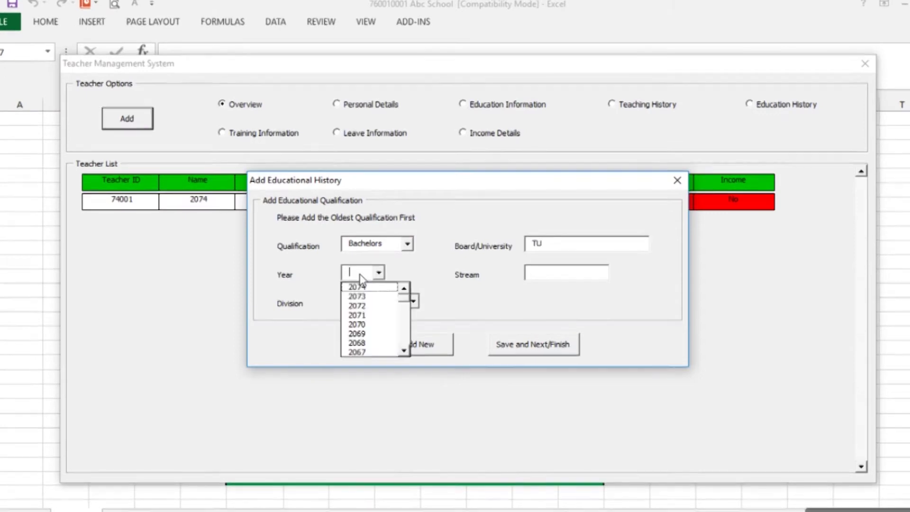
pyautogui.press('Down')
pyautogui.press('Down')
pyautogui.press('Down')
pyautogui.press('Down')
pyautogui.press('Down')
pyautogui.press('Down')
pyautogui.press('Down')
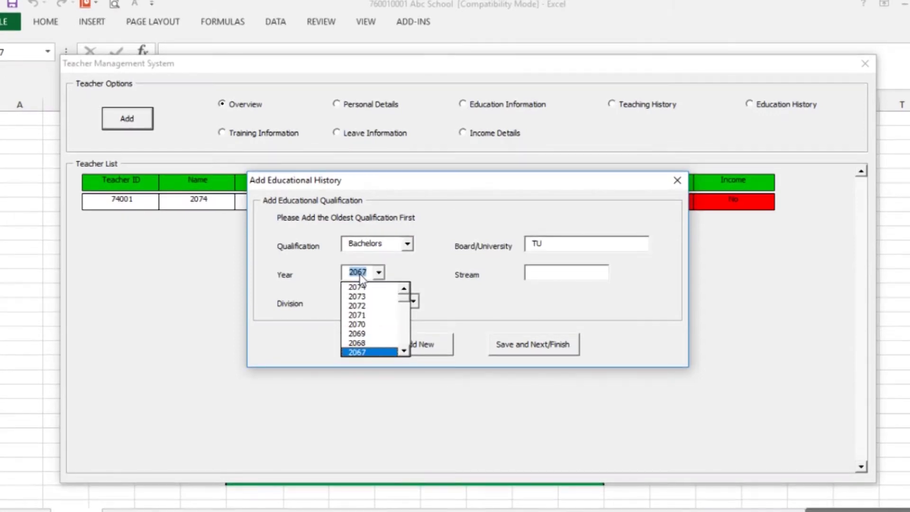
pyautogui.click(545, 279)
pyautogui.write('H')
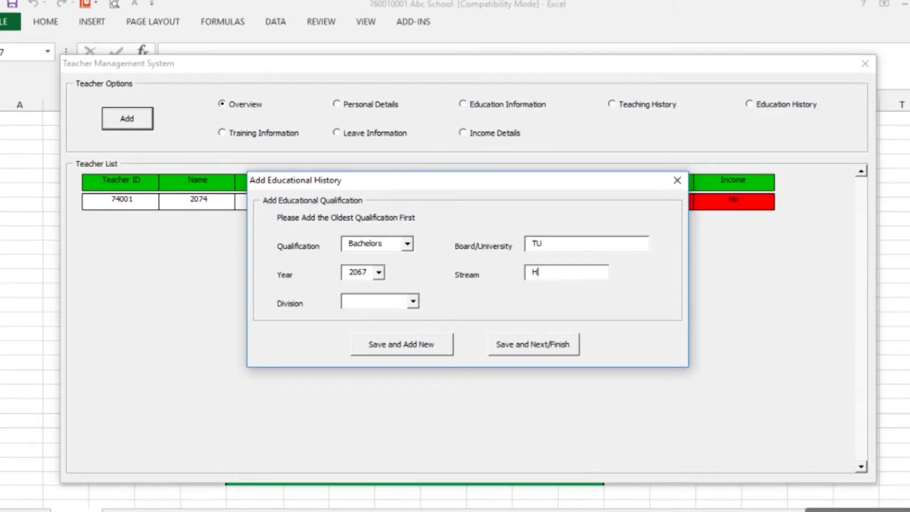
pyautogui.write('umanities')
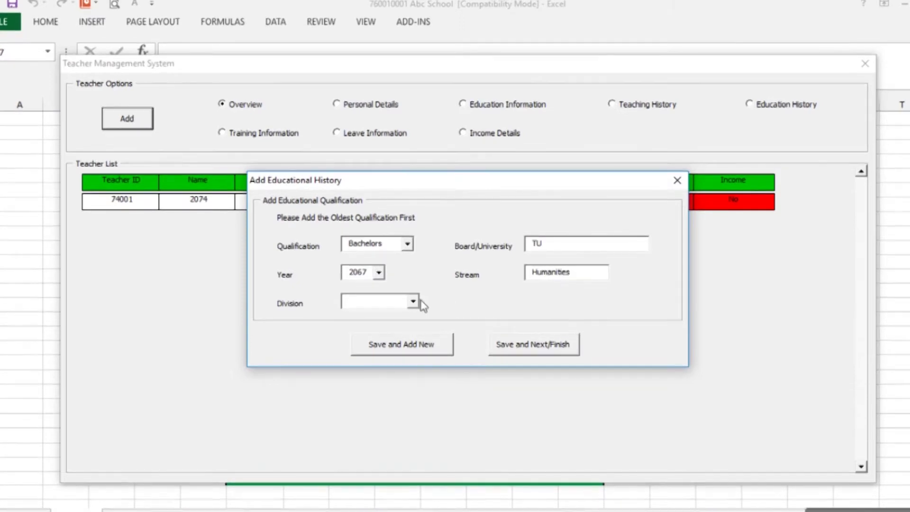
pyautogui.click(412, 302)
pyautogui.click(390, 325)
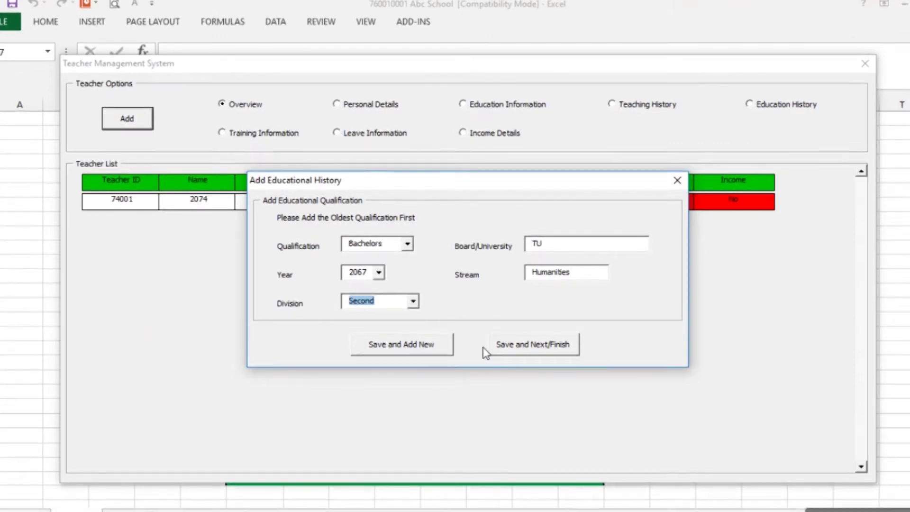
pyautogui.click(547, 345)
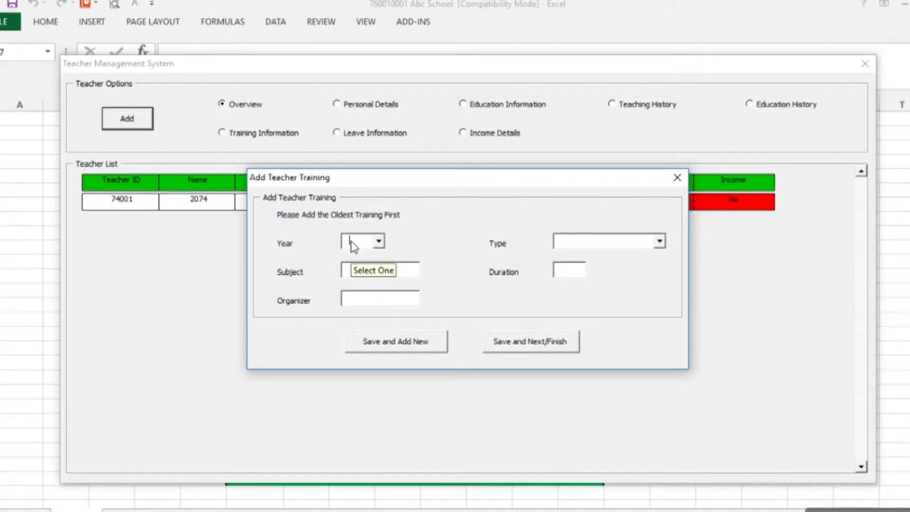
# Save a 2070 TPD I training of duration 15 organised by RC/NCED
pyautogui.press('Down')
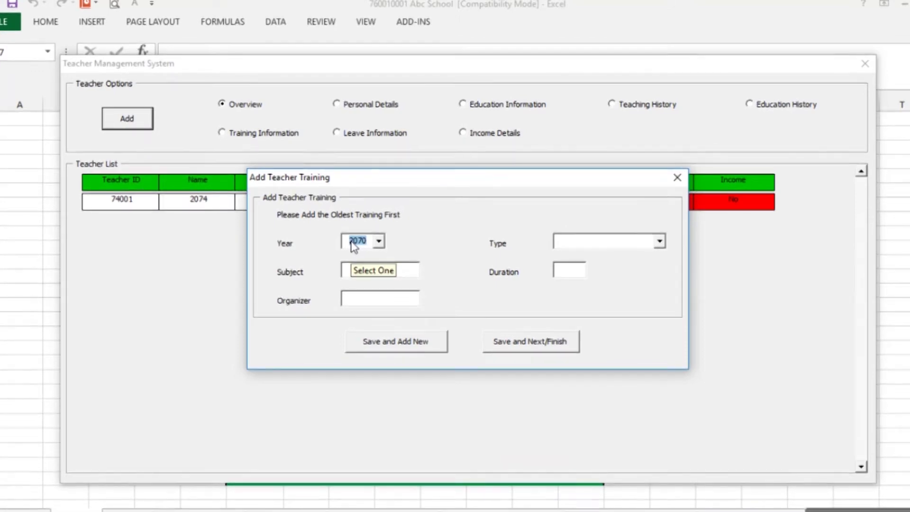
pyautogui.click(632, 242)
pyautogui.click(592, 303)
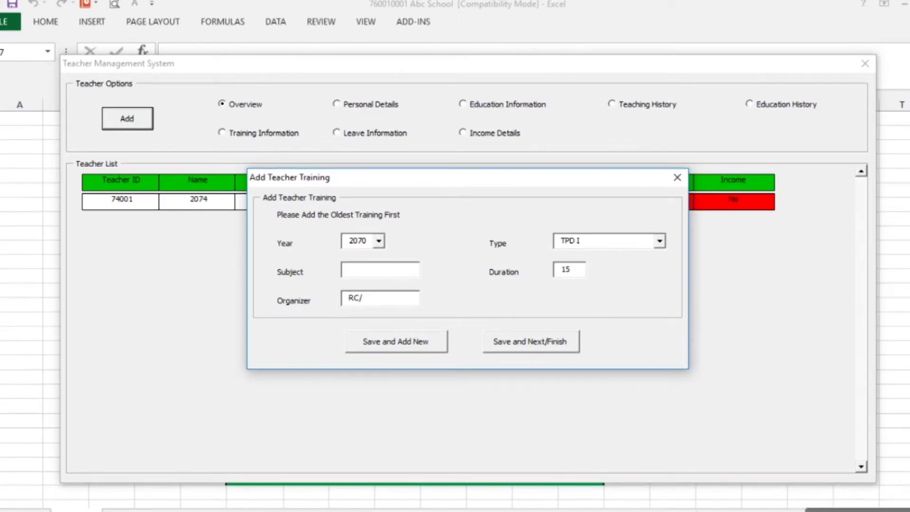
pyautogui.write('RC/NCED')
pyautogui.click(498, 340)
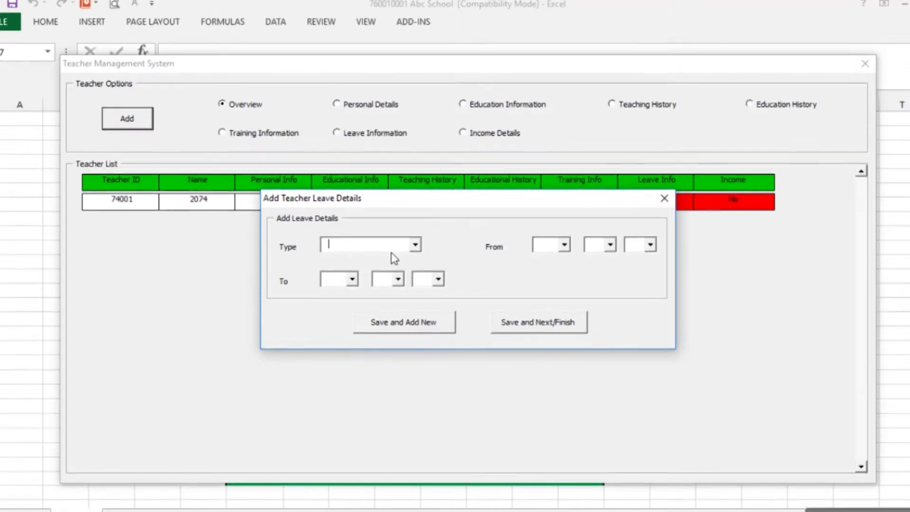
# Skip the empty leave details with Save and Next/Finish to reach the income form
pyautogui.click(524, 326)
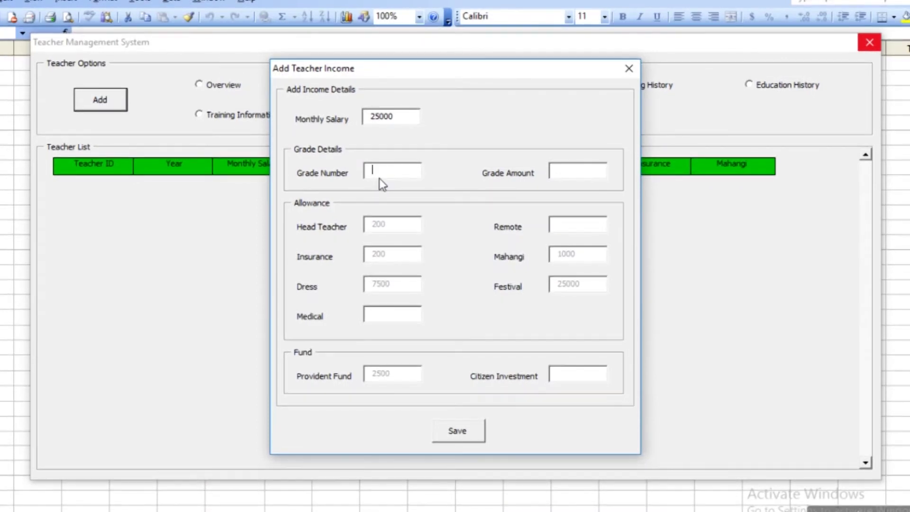
# Enter grade 8, grade amount 240, remote 10000, medical 2345, citizen investment 2000, and save
pyautogui.write('8')
pyautogui.click(601, 176)
pyautogui.write('240')
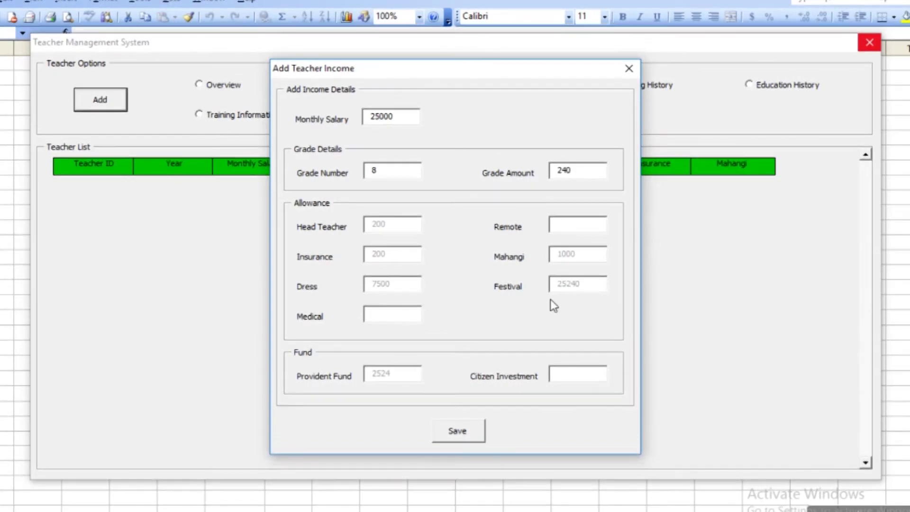
pyautogui.click(576, 218)
pyautogui.write('10000')
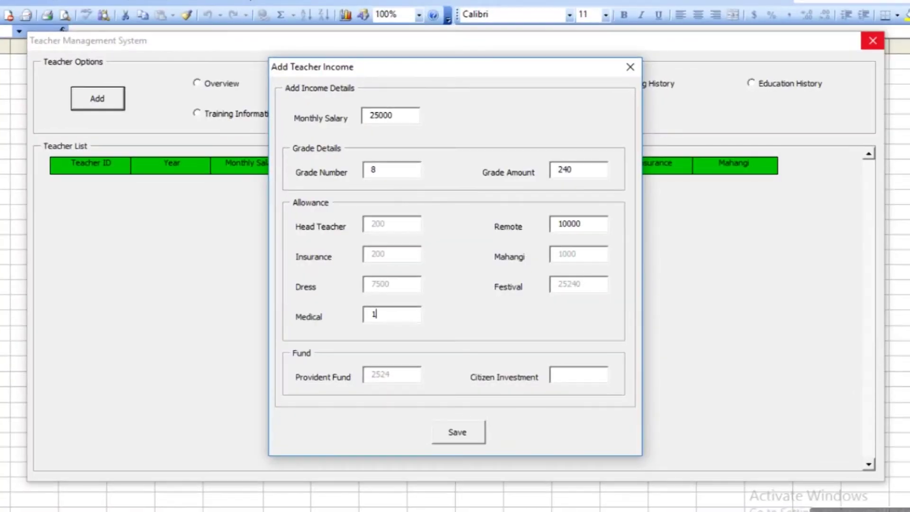
pyautogui.write('0000')
pyautogui.click(568, 374)
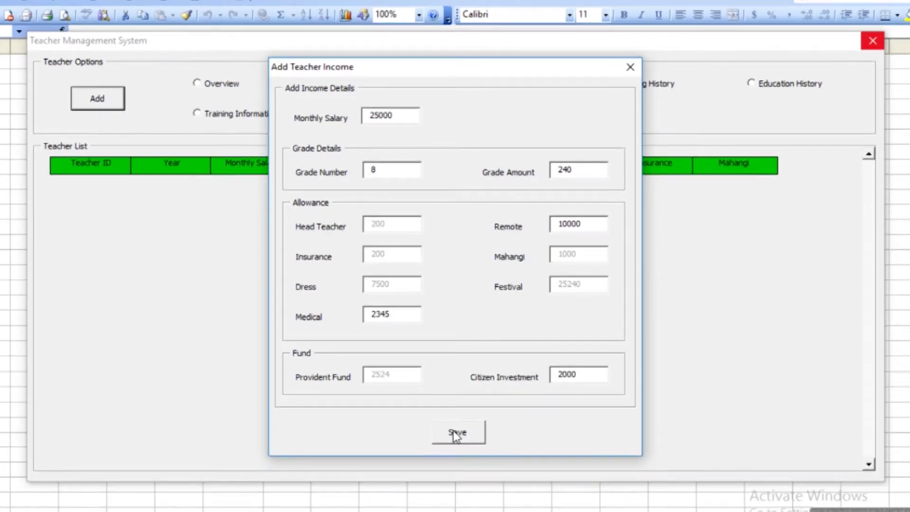
pyautogui.click(453, 430)
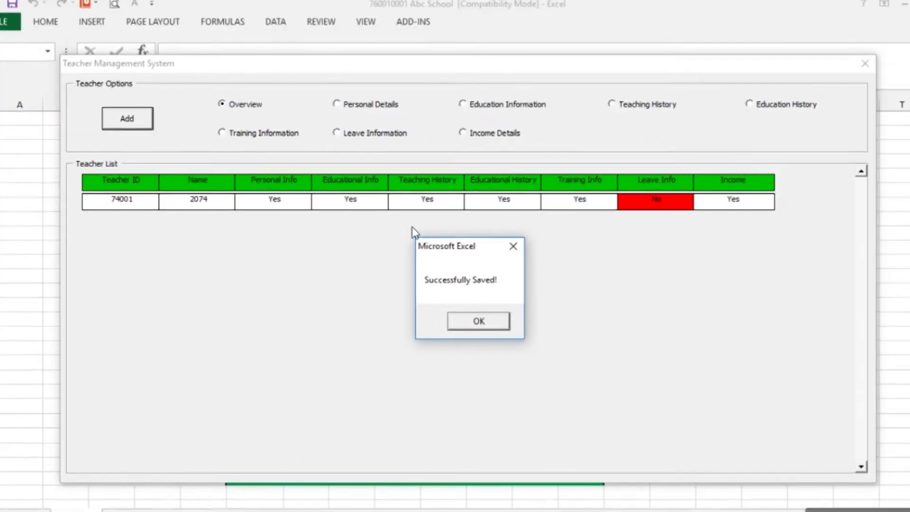
# Dismiss the 'Successfully Saved!' notice so the teacher form closes
pyautogui.click(479, 321)
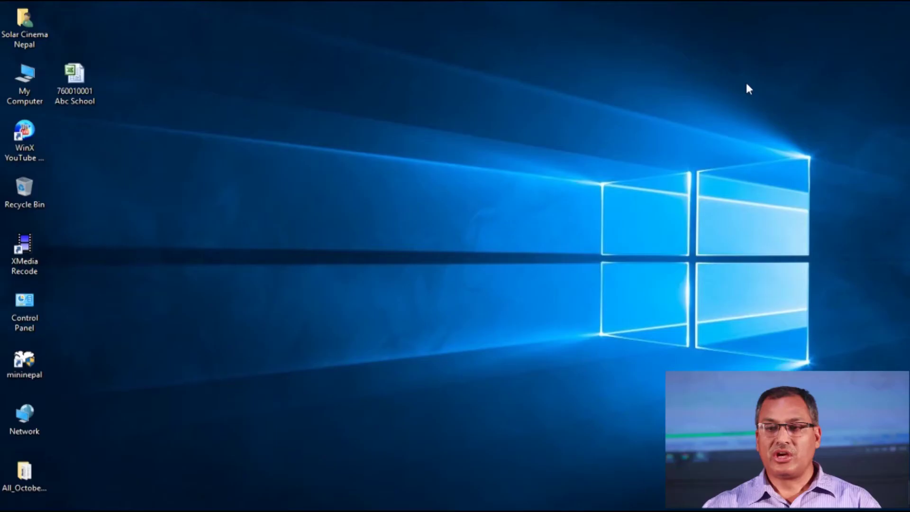
# Refresh the desktop, then reopen the teacher management form from the EMIS sheet
pyautogui.rightClick(397, 136)
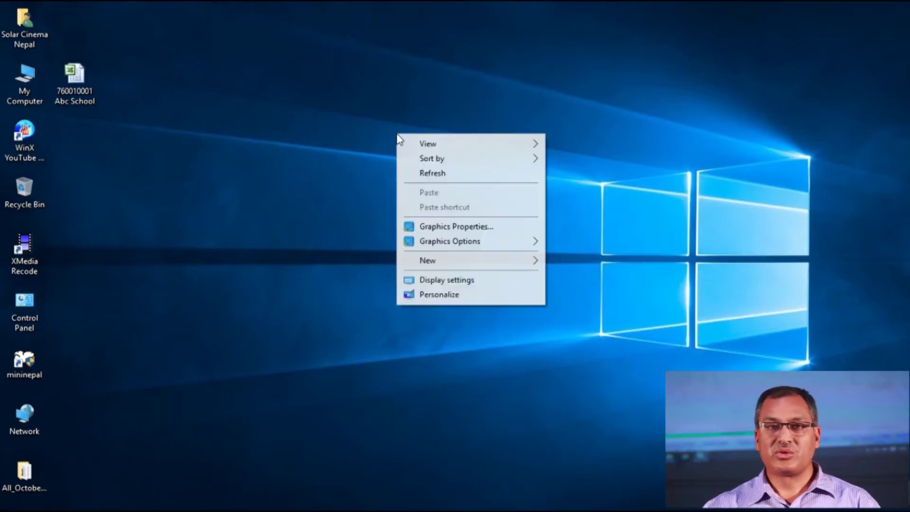
pyautogui.click(422, 174)
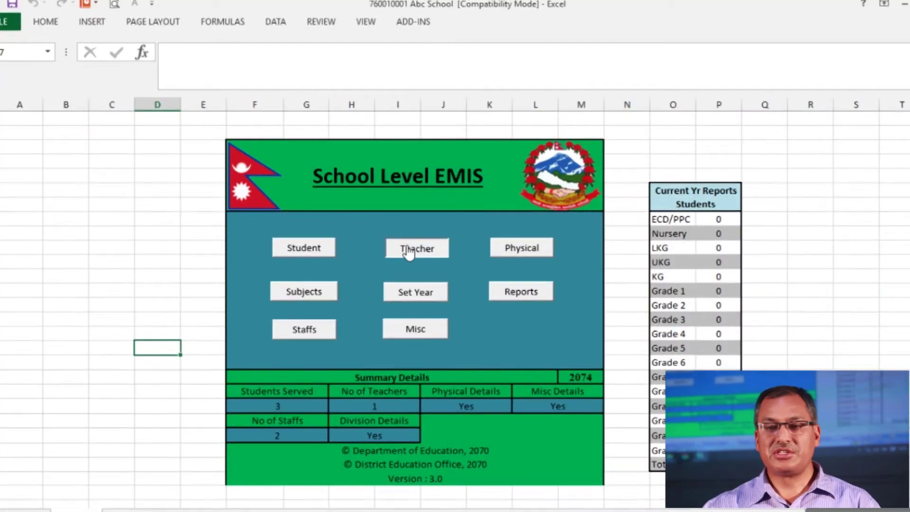
pyautogui.click(408, 252)
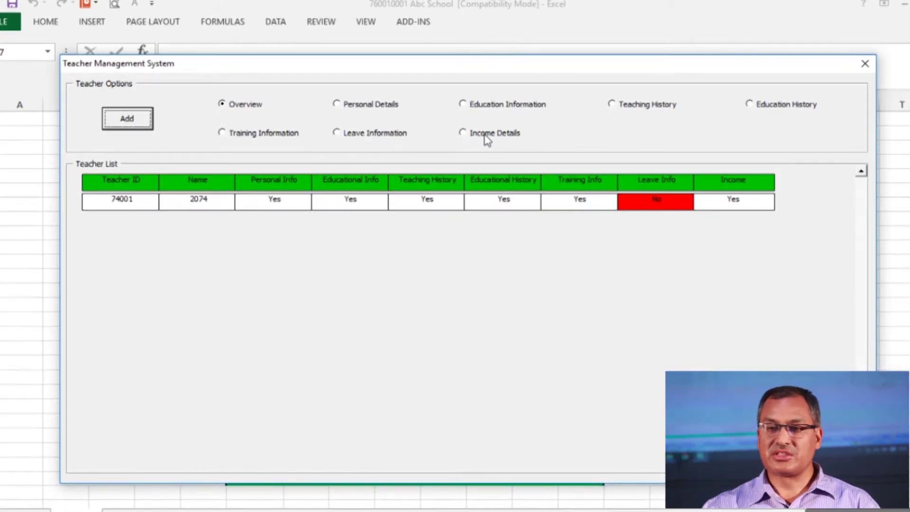
# In Income Details, edit the teacher's grade amount from 240 to 340 and save
pyautogui.click(463, 134)
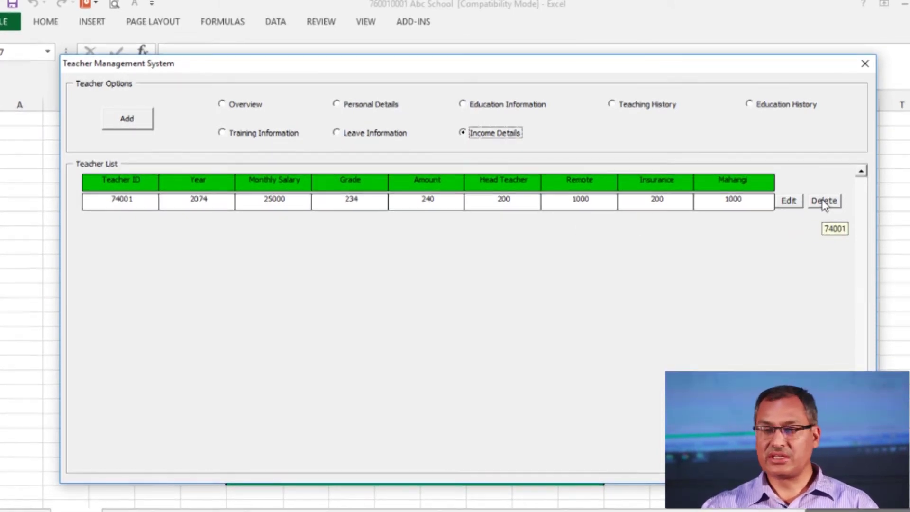
pyautogui.click(790, 201)
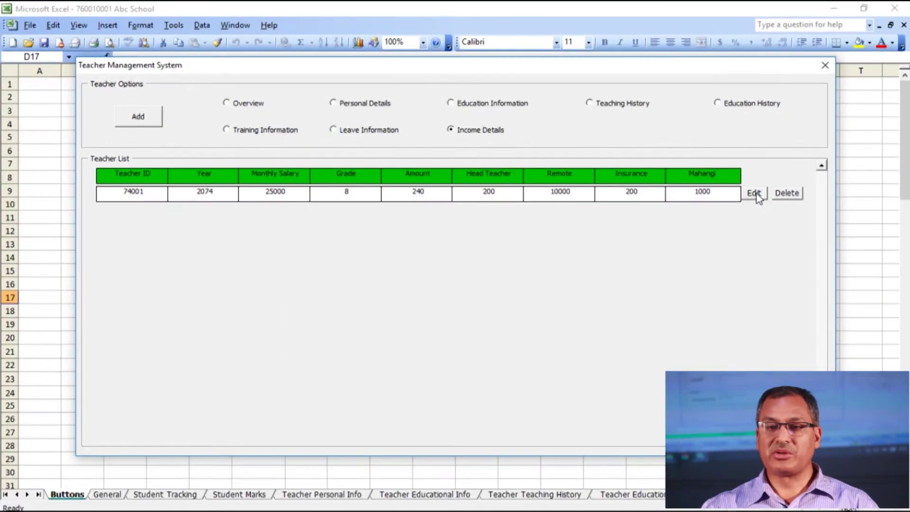
pyautogui.click(753, 195)
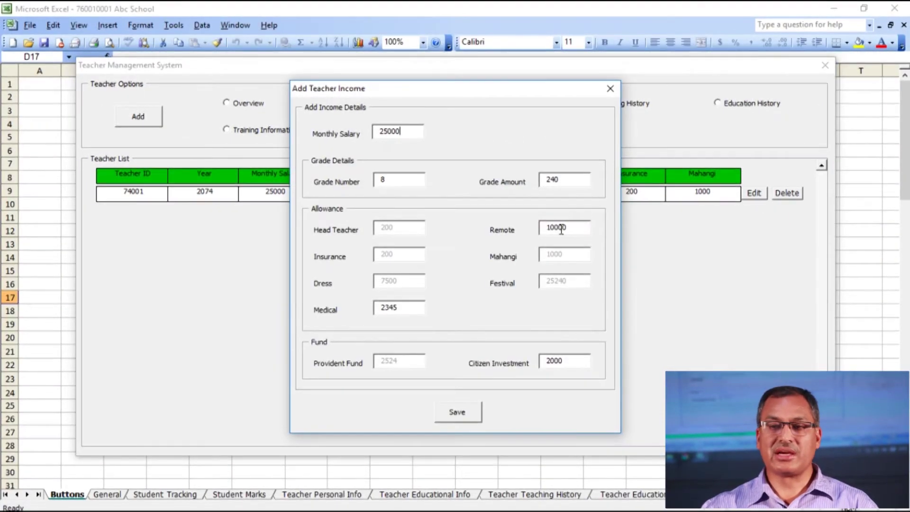
pyautogui.click(550, 179)
pyautogui.press('BackSpace')
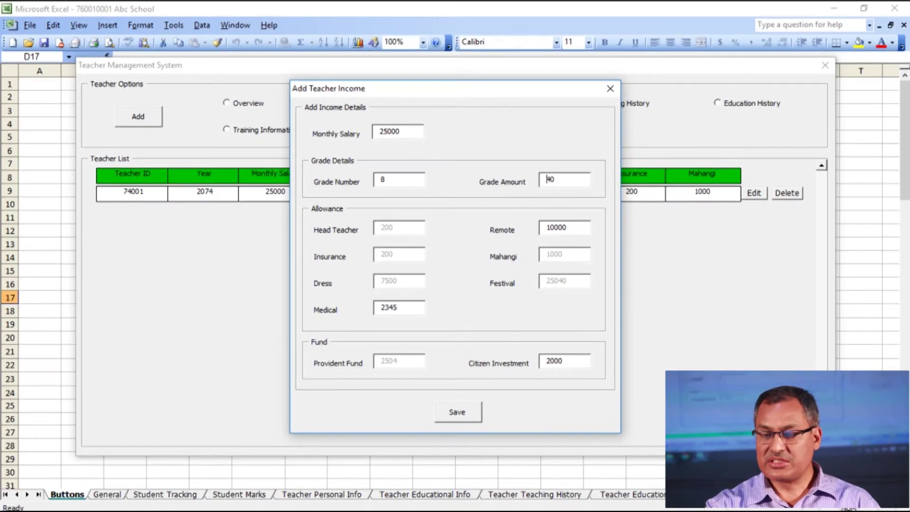
pyautogui.write('3')
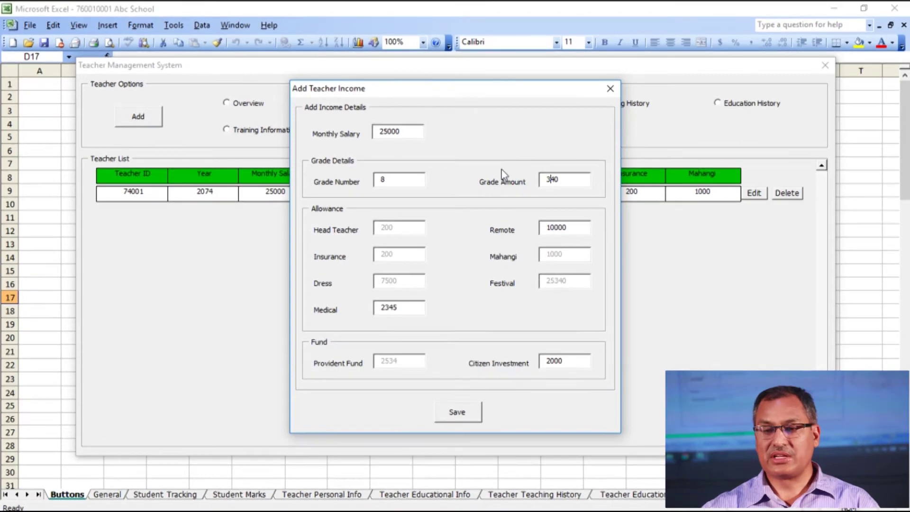
pyautogui.click(468, 414)
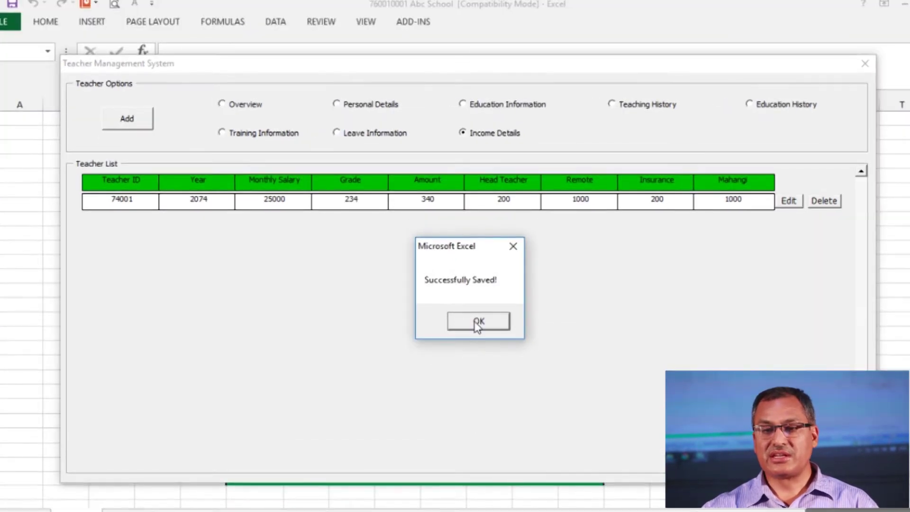
# Dismiss the save notice and request deletion of the teacher's record
pyautogui.click(475, 321)
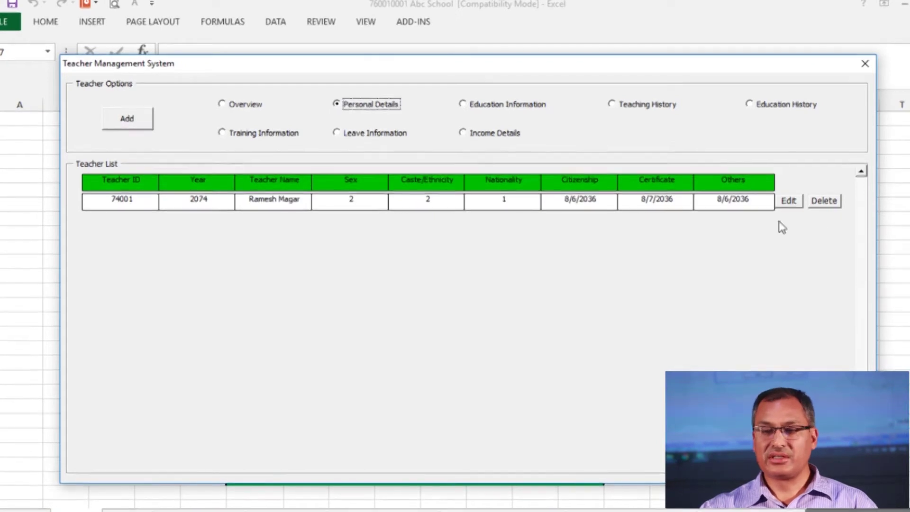
pyautogui.click(832, 206)
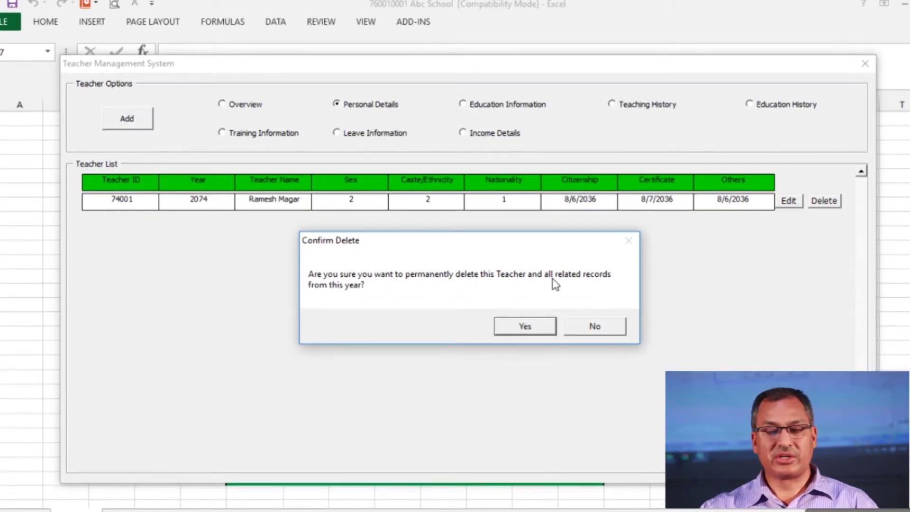
# Confirm permanently deleting the teacher and close the Teacher Management System window
pyautogui.click(523, 329)
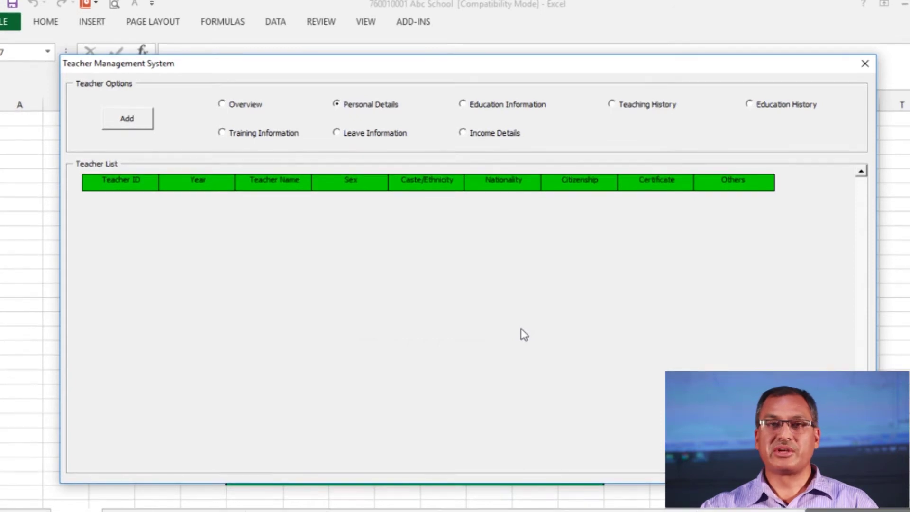
pyautogui.click(863, 68)
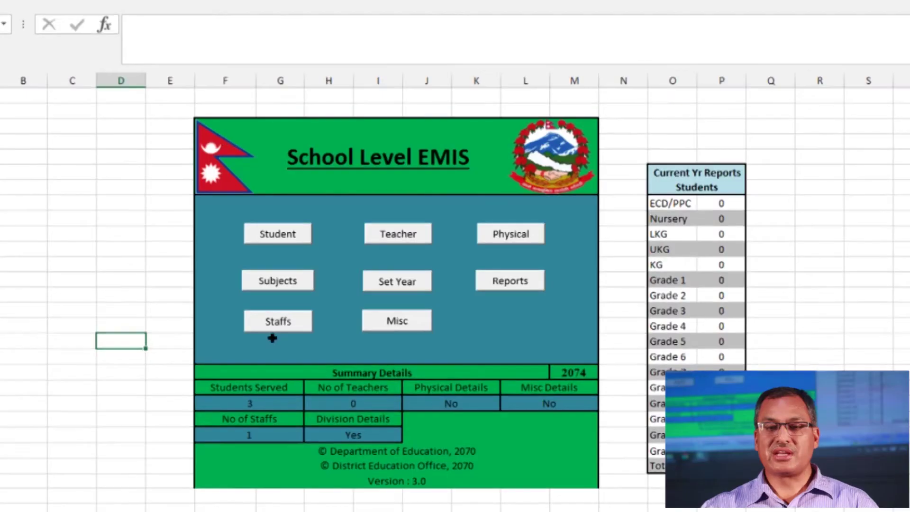
# Add a new non-teaching staff member with the staff name, Male, Janajati caste, Nepali nationality
pyautogui.click(285, 324)
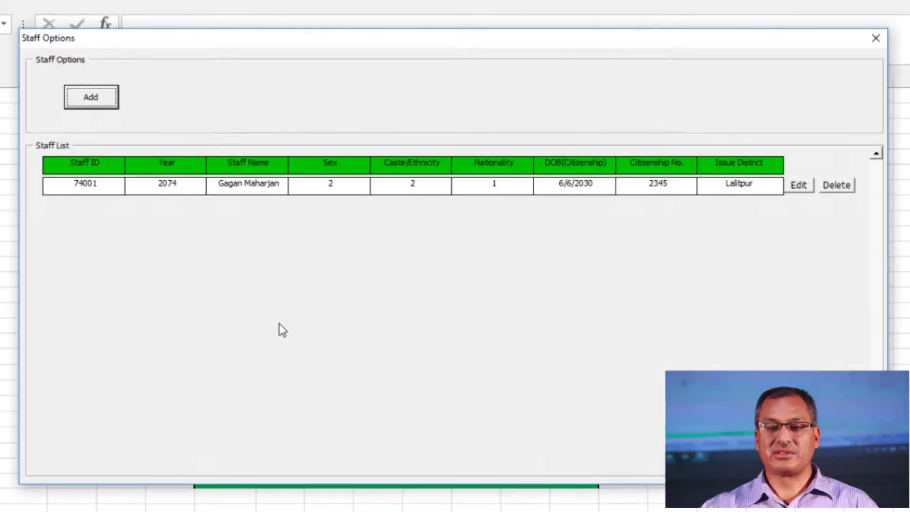
pyautogui.click(92, 96)
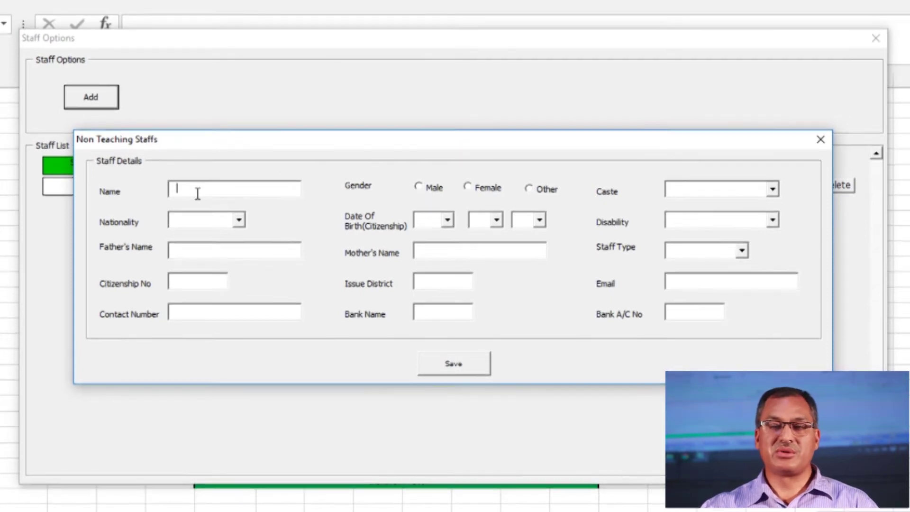
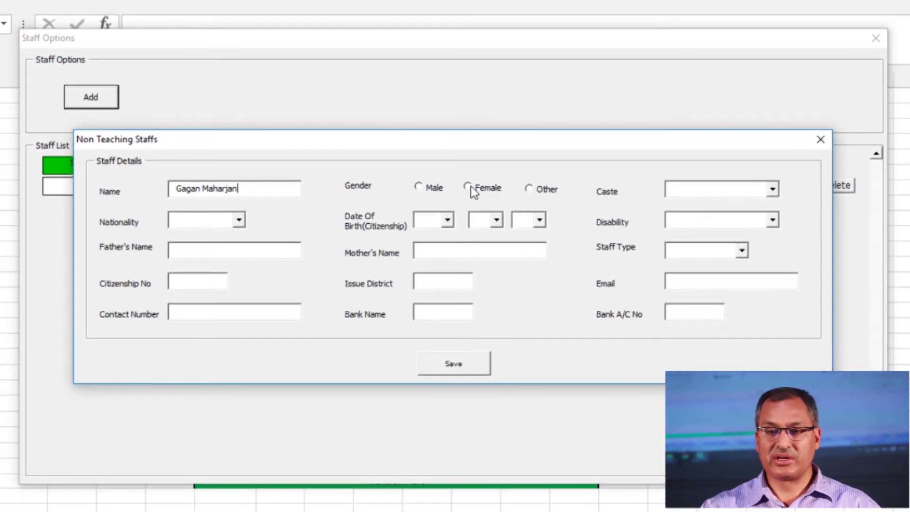
pyautogui.click(419, 187)
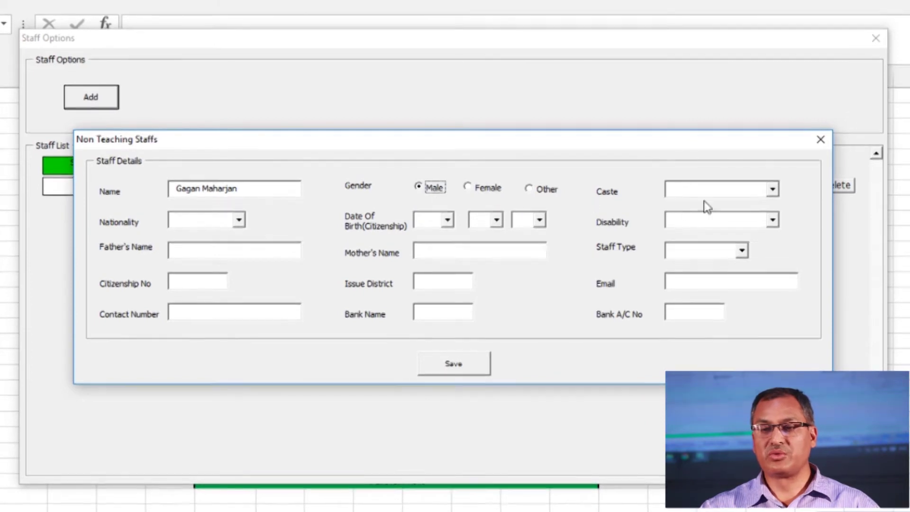
pyautogui.click(772, 190)
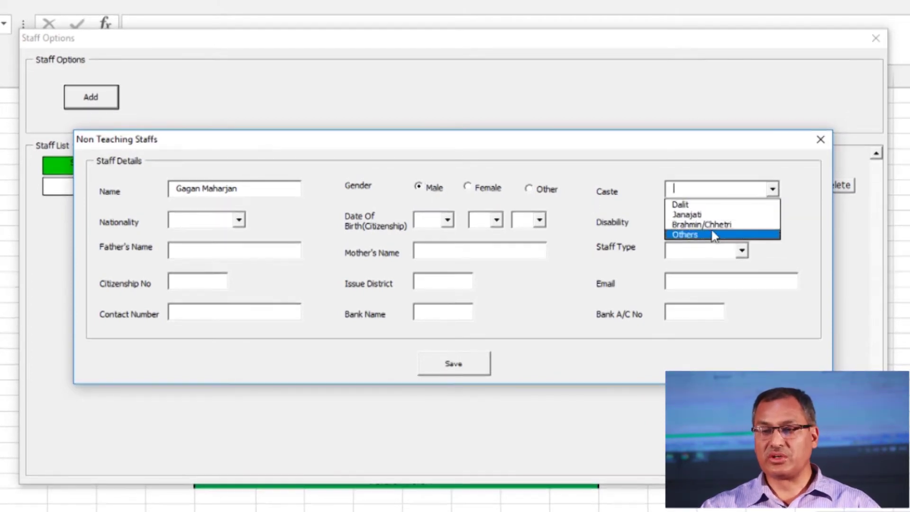
pyautogui.click(701, 214)
pyautogui.click(239, 219)
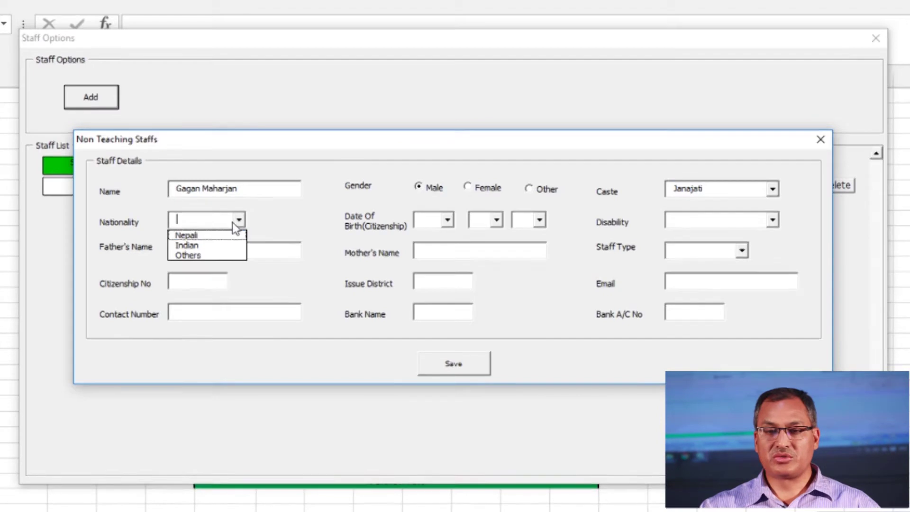
pyautogui.click(175, 235)
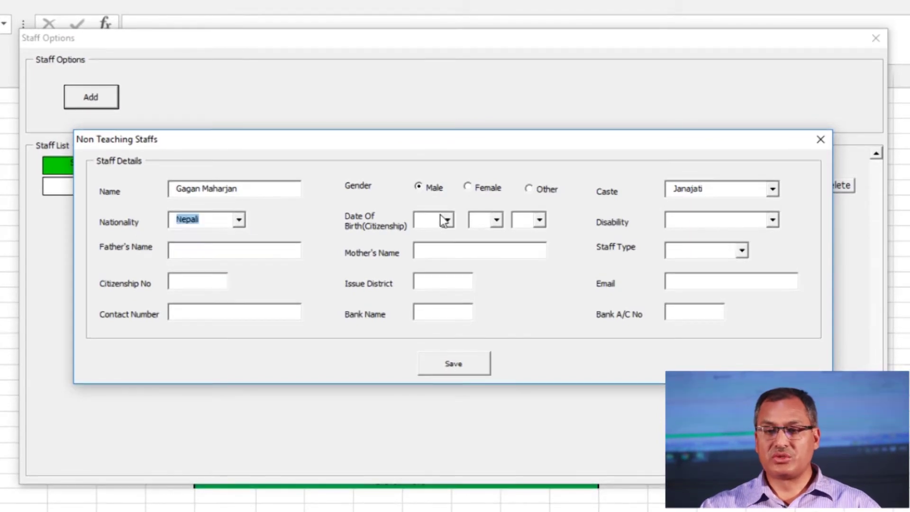
# Set the staff member's birth date to 2030/6/6 and disability to N/A
pyautogui.click(436, 220)
pyautogui.write('2030')
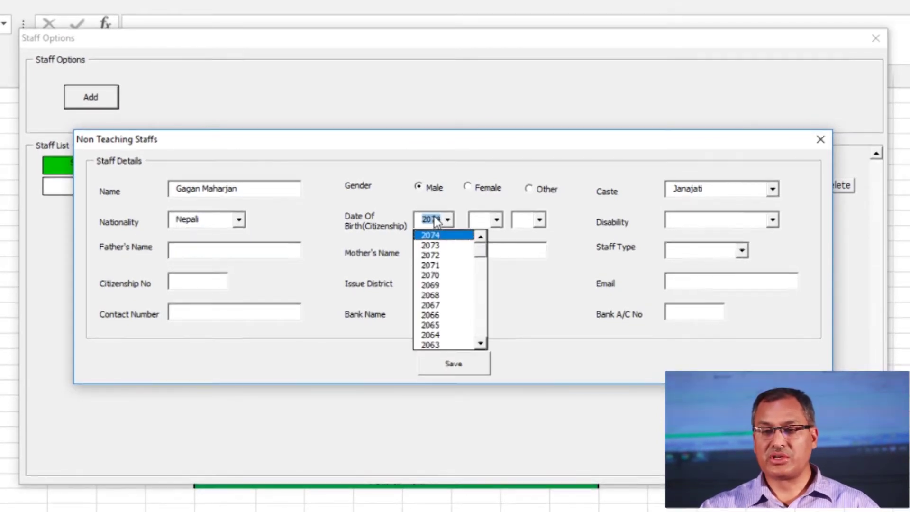
pyautogui.click(481, 217)
pyautogui.click(482, 217)
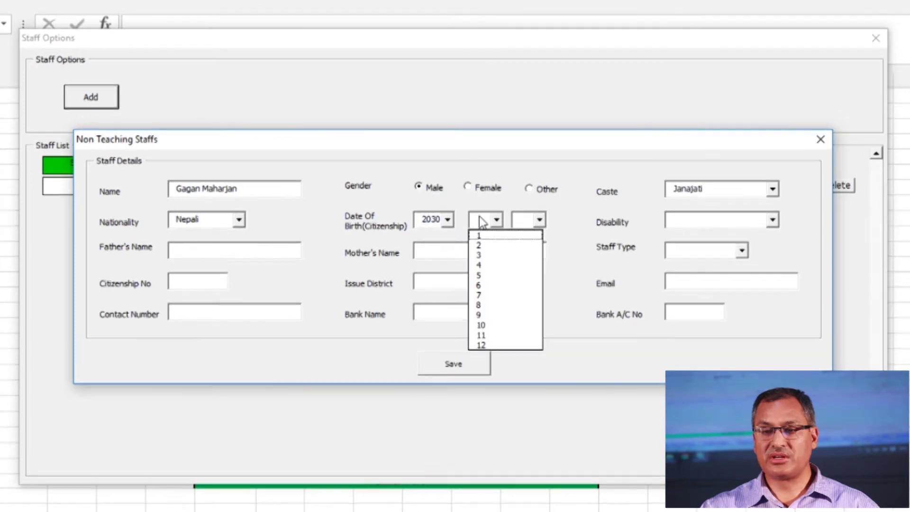
pyautogui.write('6')
pyautogui.click(530, 219)
pyautogui.write('6')
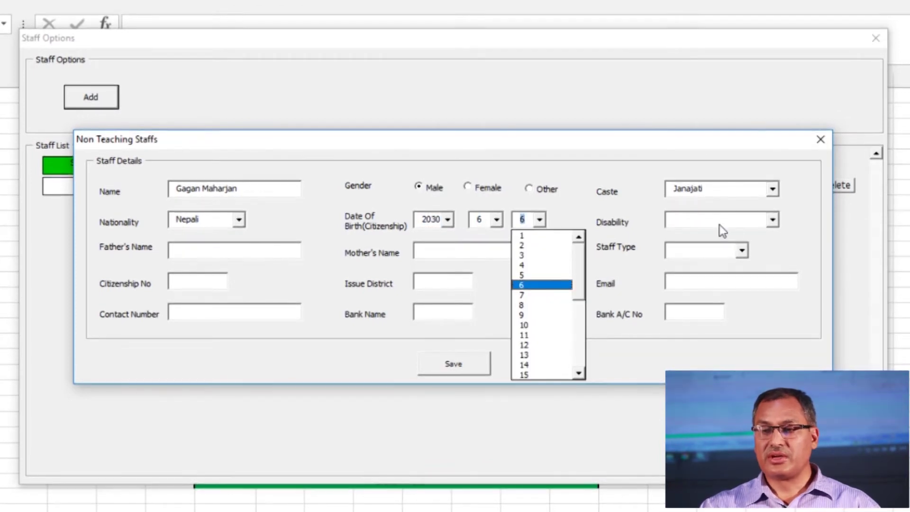
pyautogui.click(721, 231)
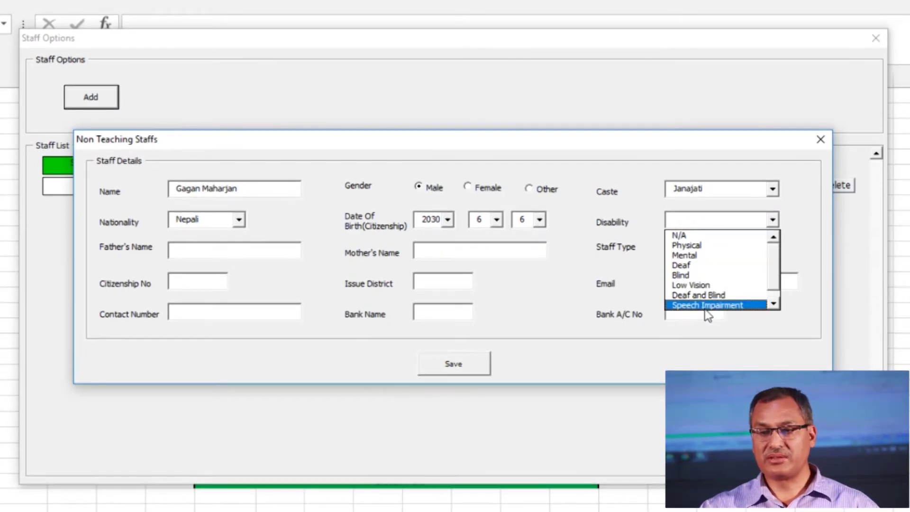
pyautogui.click(681, 236)
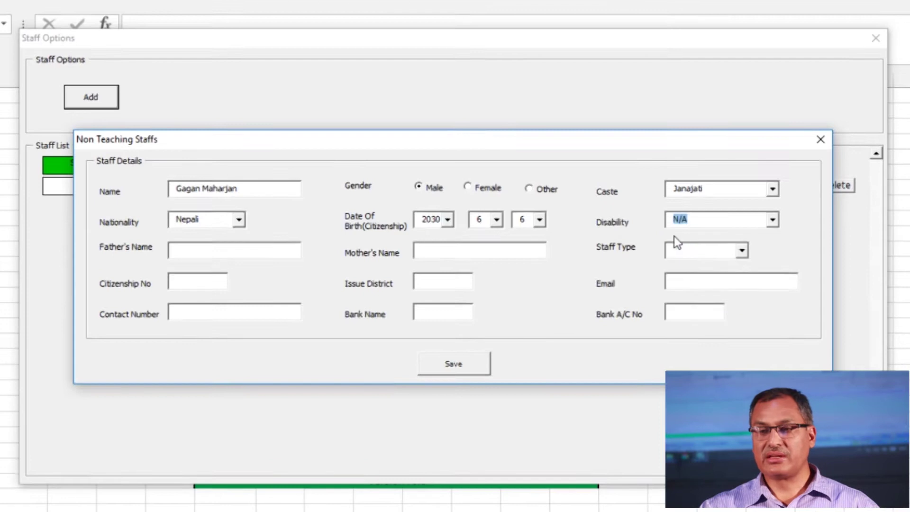
pyautogui.click(197, 253)
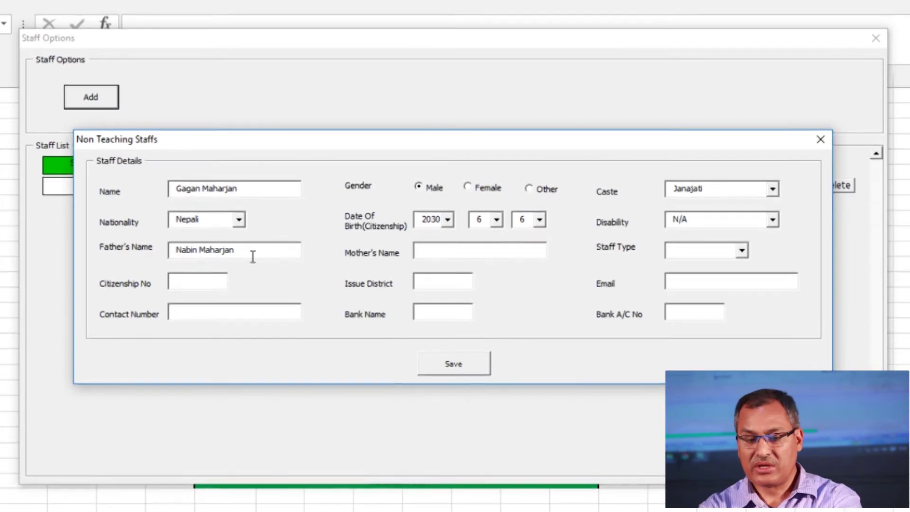
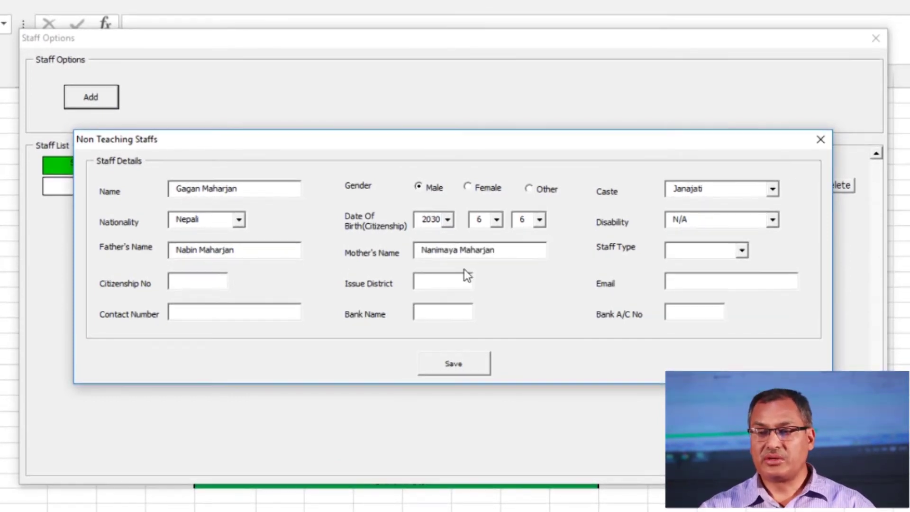
# Enter the father's name, staff type Accountant, citizenship number and issue district Lalitpur
pyautogui.click(741, 251)
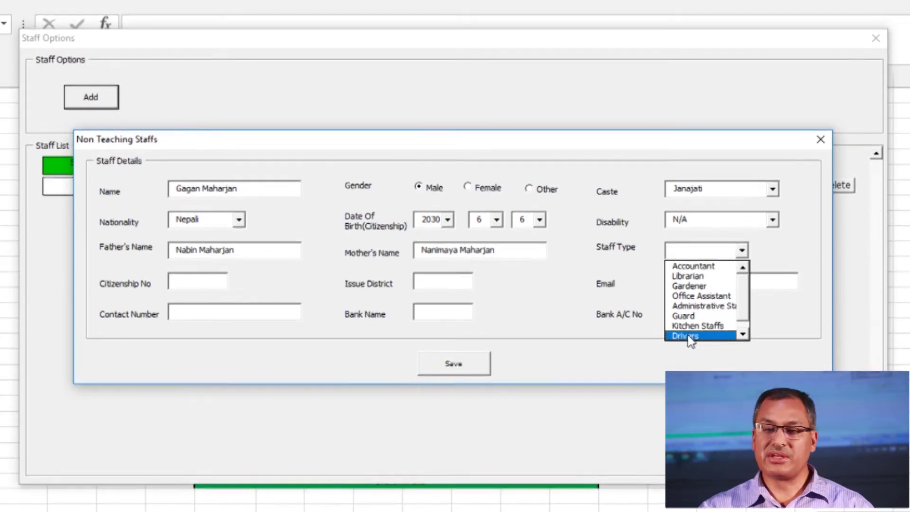
pyautogui.click(682, 267)
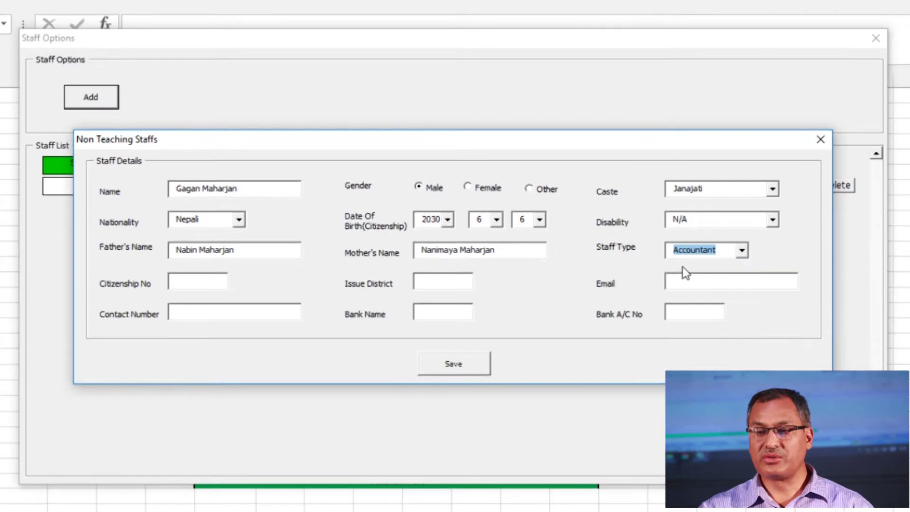
pyautogui.click(206, 286)
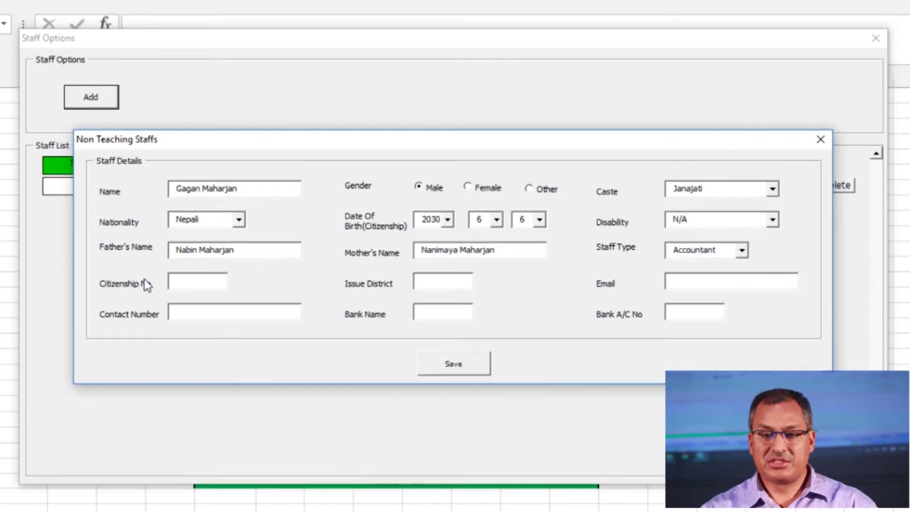
pyautogui.write('2345')
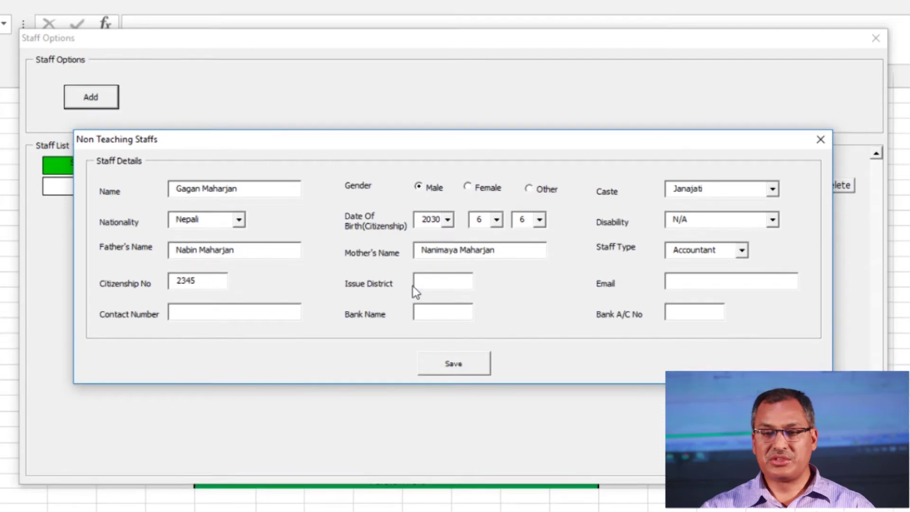
pyautogui.click(417, 283)
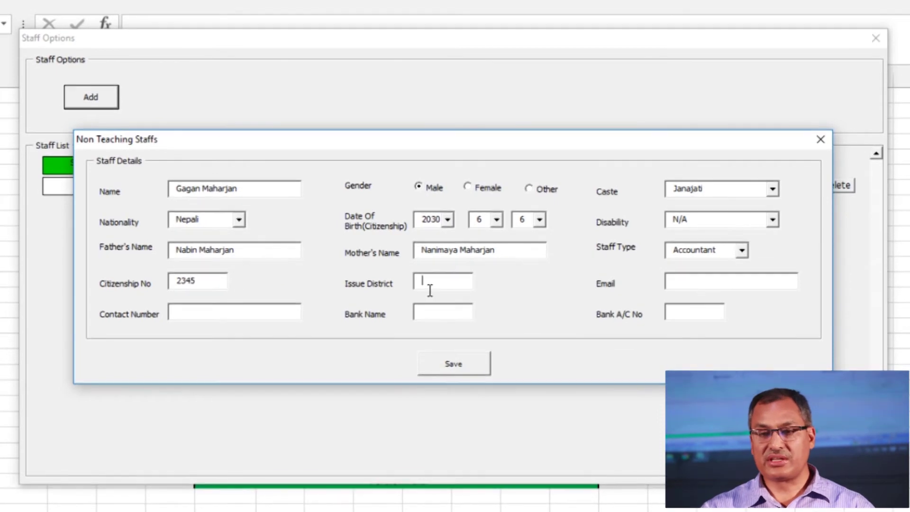
pyautogui.write('L')
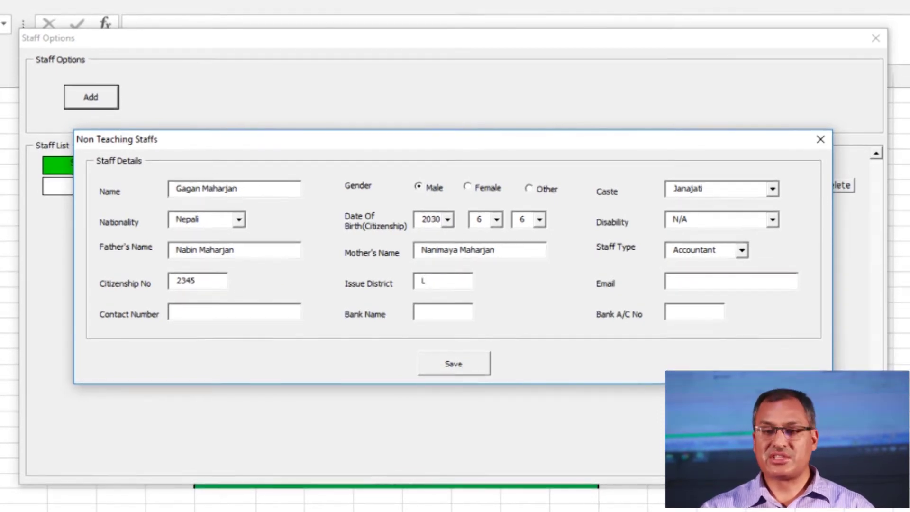
pyautogui.write('alitpur')
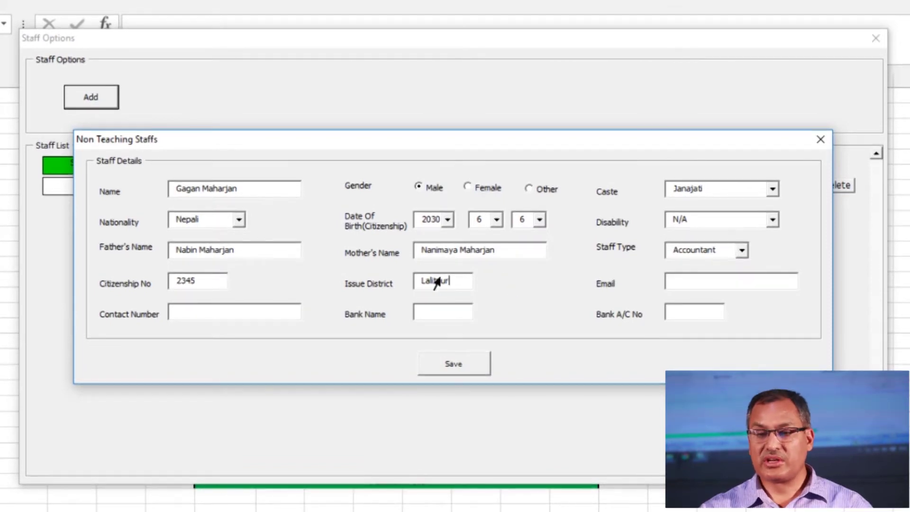
# Fill in the email, contact number, NBL bank name and account number, then save the record
pyautogui.click(671, 283)
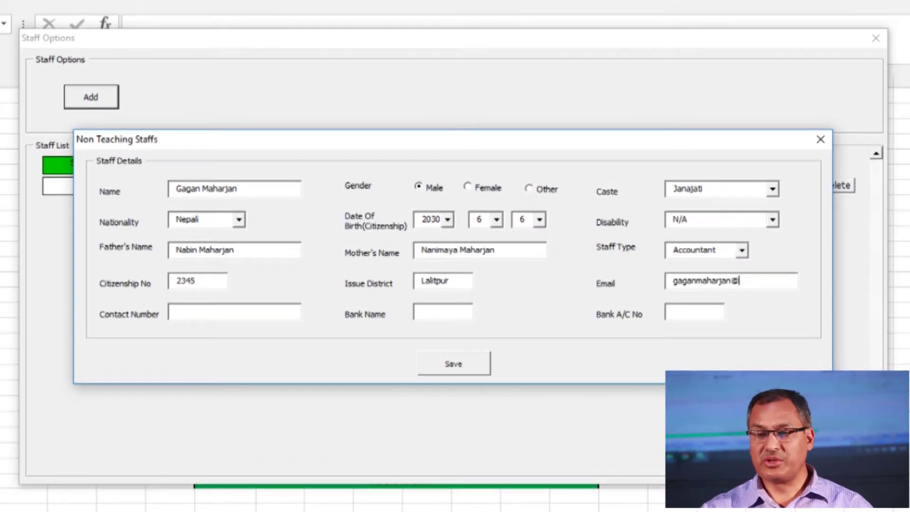
pyautogui.click(234, 311)
pyautogui.click(439, 312)
pyautogui.write('NBL')
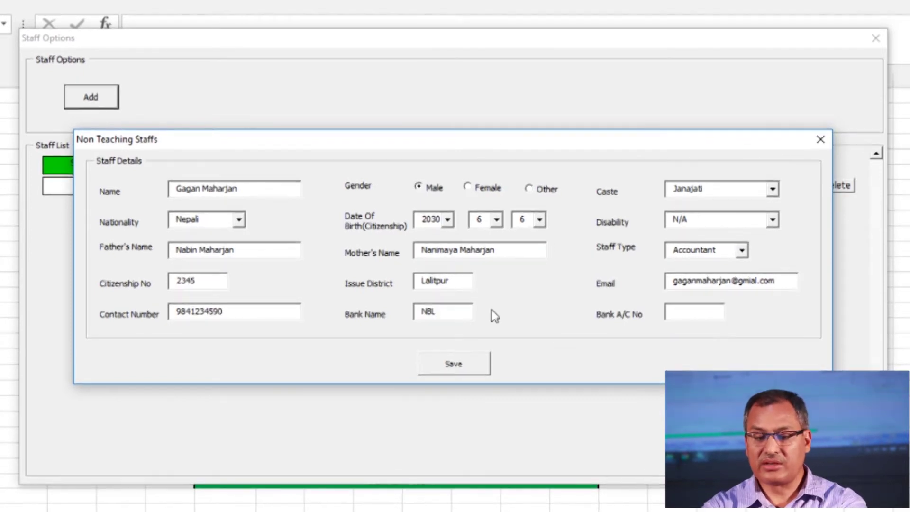
pyautogui.click(678, 319)
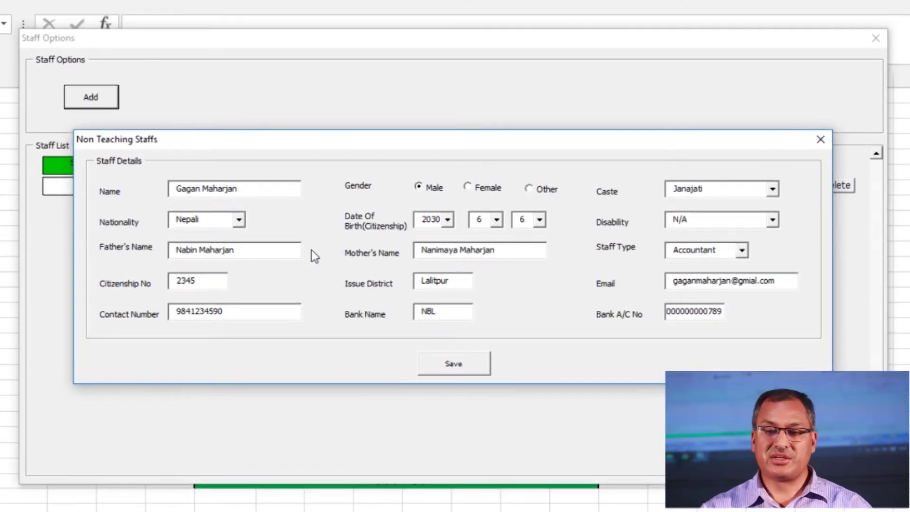
pyautogui.click(469, 369)
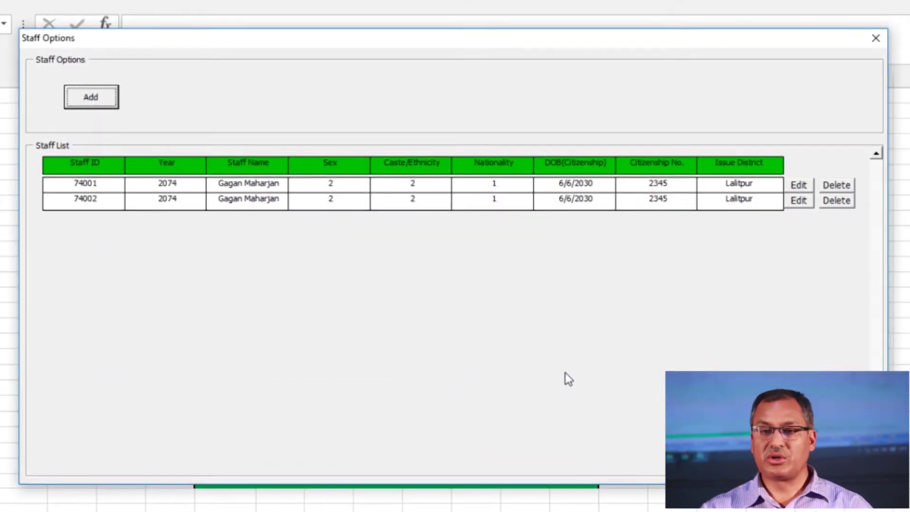
# Close the staff forms to return to the EMIS main menu, now counting 2 staffs
pyautogui.click(103, 95)
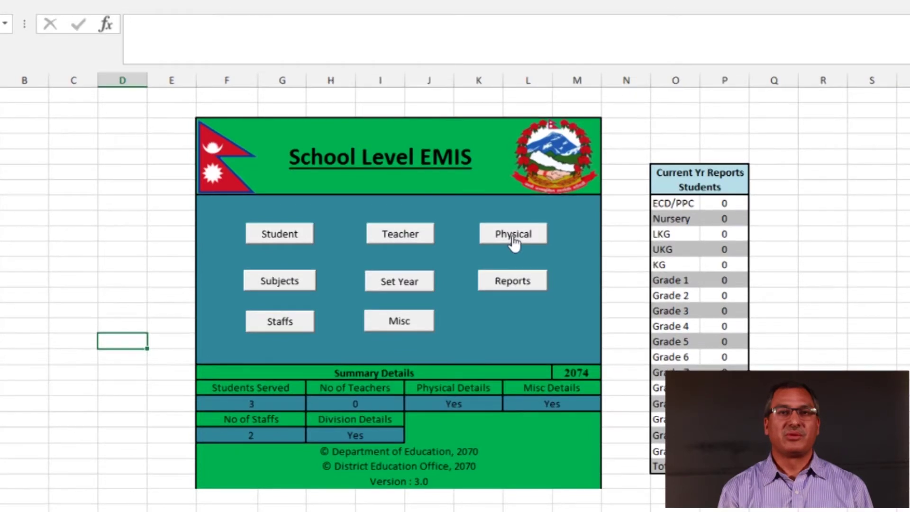
# In Add Physical Details, tick First Quarter with its four months and Second Quarter under Government Fund Status
pyautogui.click(512, 237)
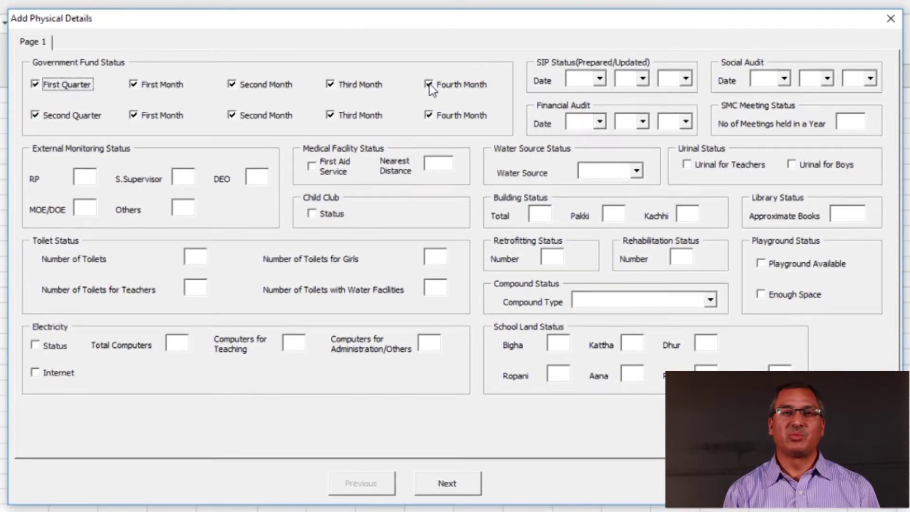
pyautogui.click(423, 115)
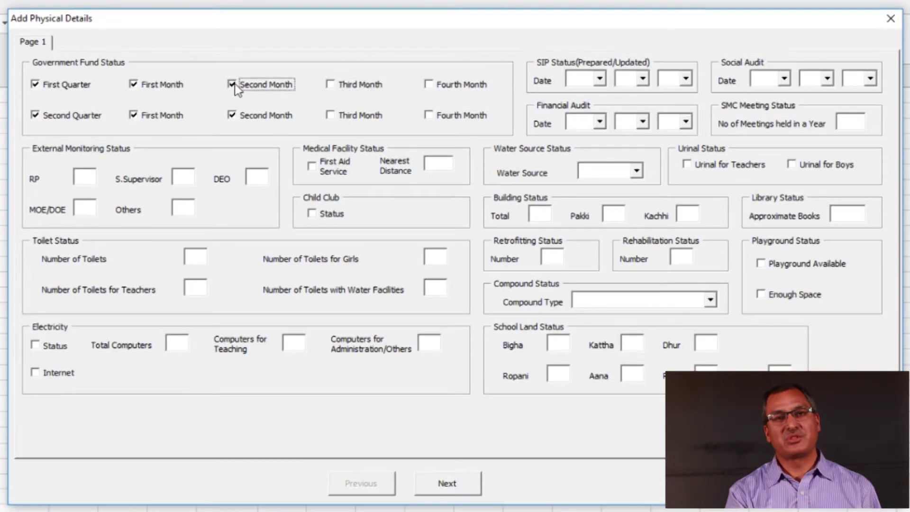
pyautogui.click(233, 117)
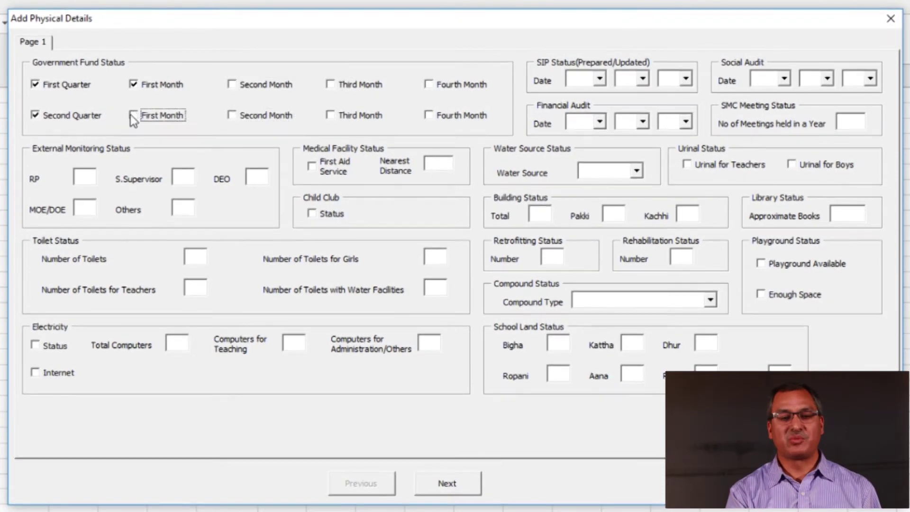
pyautogui.click(36, 116)
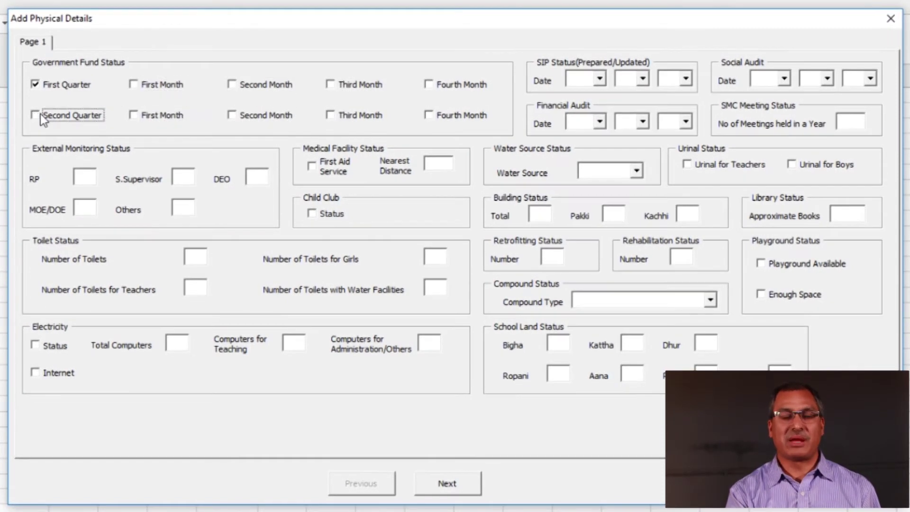
pyautogui.click(36, 87)
pyautogui.click(36, 87)
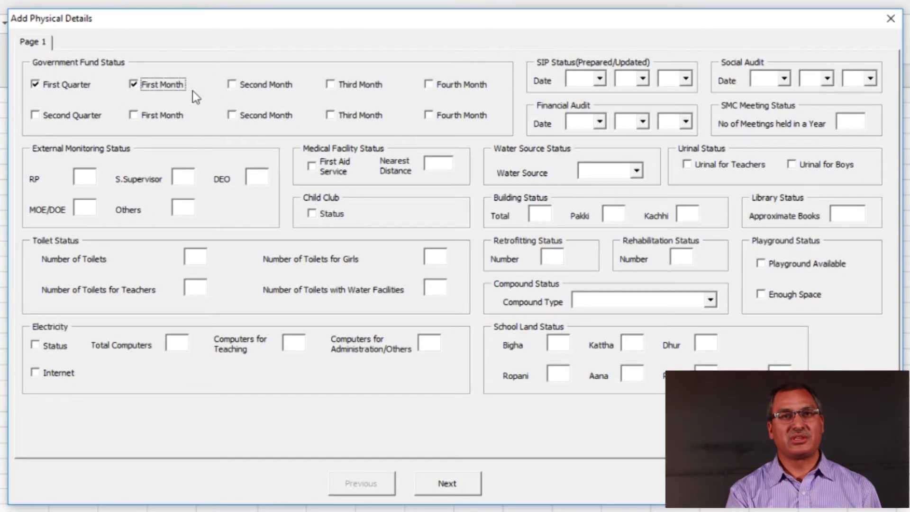
pyautogui.click(232, 84)
pyautogui.click(330, 84)
pyautogui.click(429, 85)
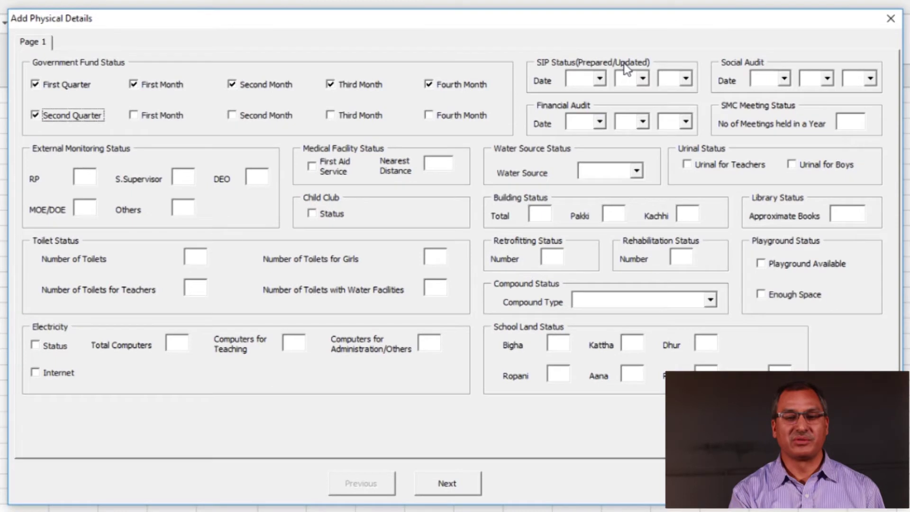
pyautogui.click(596, 79)
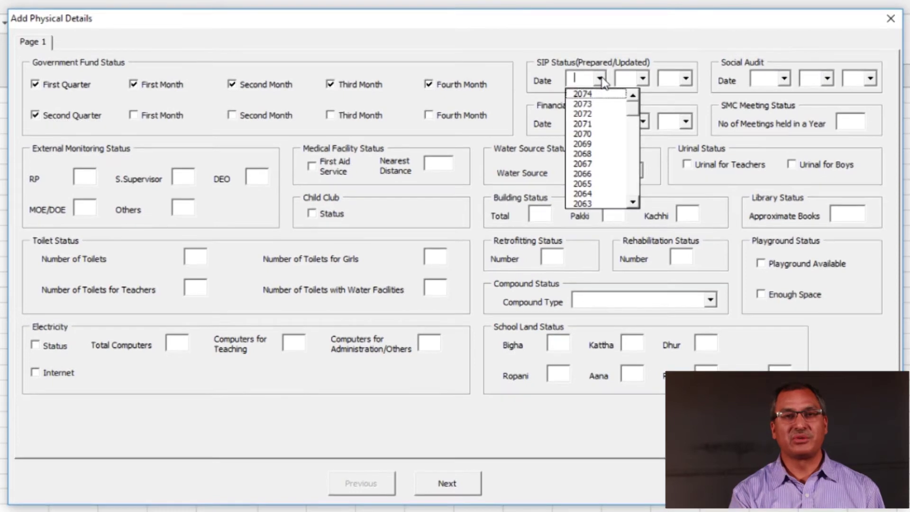
pyautogui.click(642, 78)
pyautogui.click(643, 77)
pyautogui.click(683, 78)
pyautogui.click(682, 78)
pyautogui.click(682, 79)
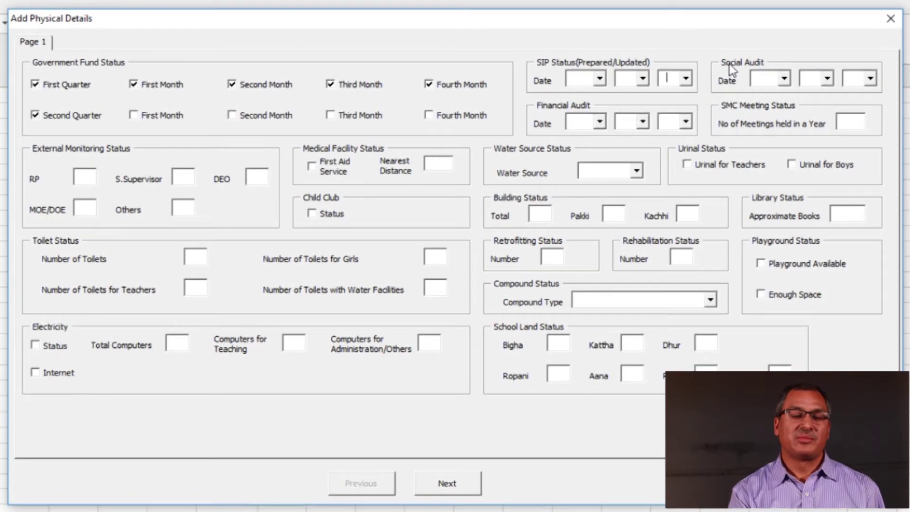
pyautogui.click(783, 78)
pyautogui.click(784, 78)
pyautogui.click(828, 79)
pyautogui.click(829, 79)
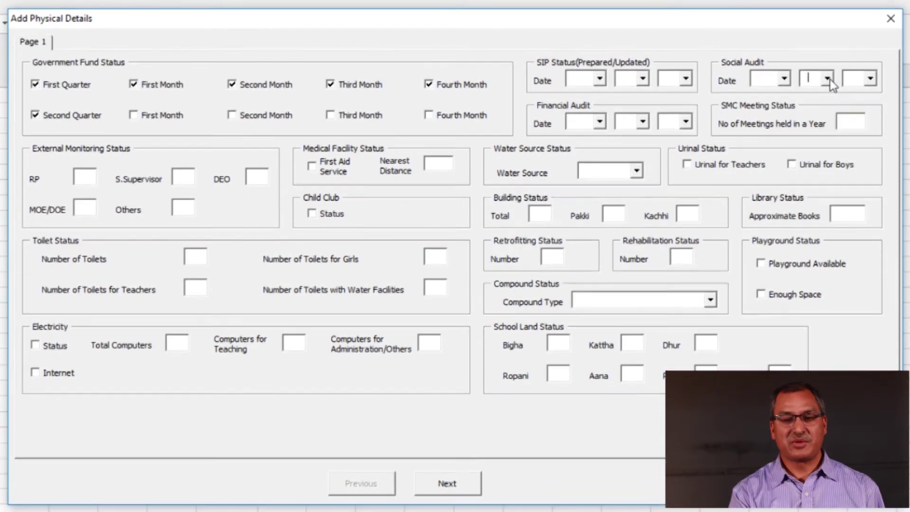
pyautogui.click(862, 80)
pyautogui.click(862, 79)
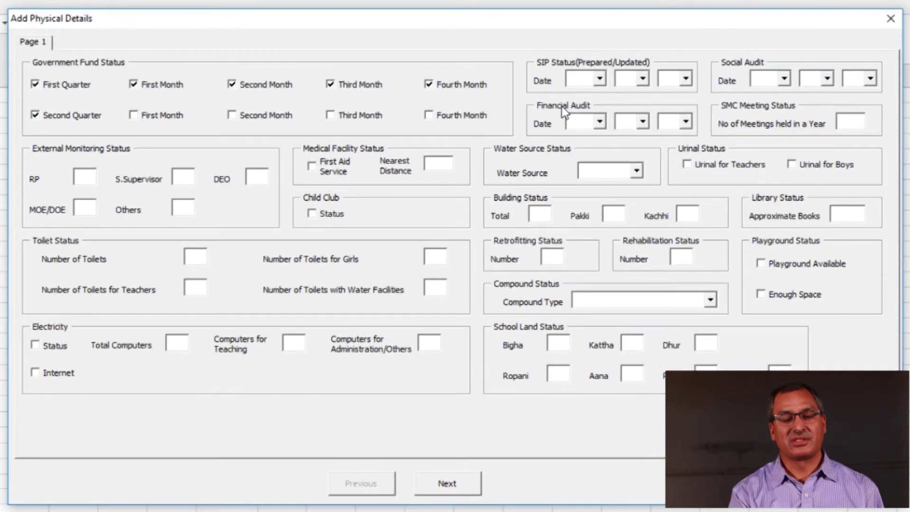
pyautogui.click(600, 122)
pyautogui.click(600, 122)
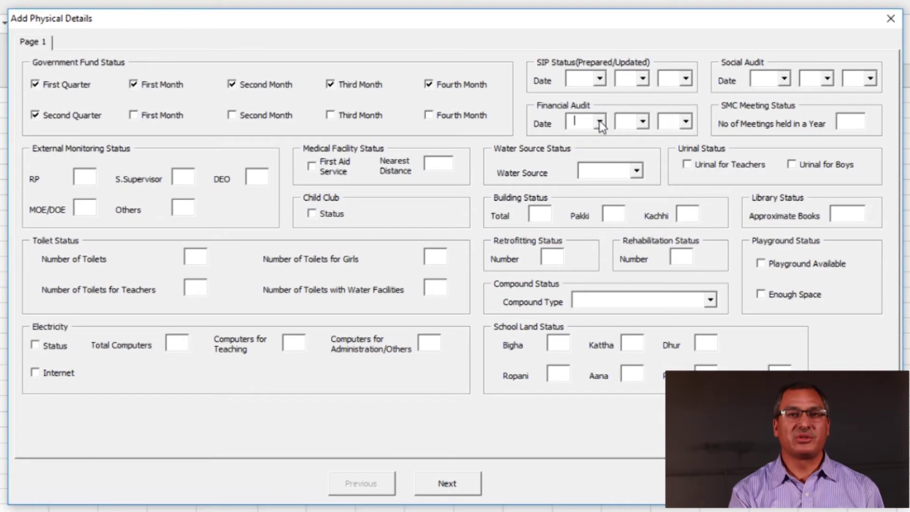
pyautogui.click(643, 122)
pyautogui.click(643, 121)
pyautogui.click(643, 121)
pyautogui.click(642, 122)
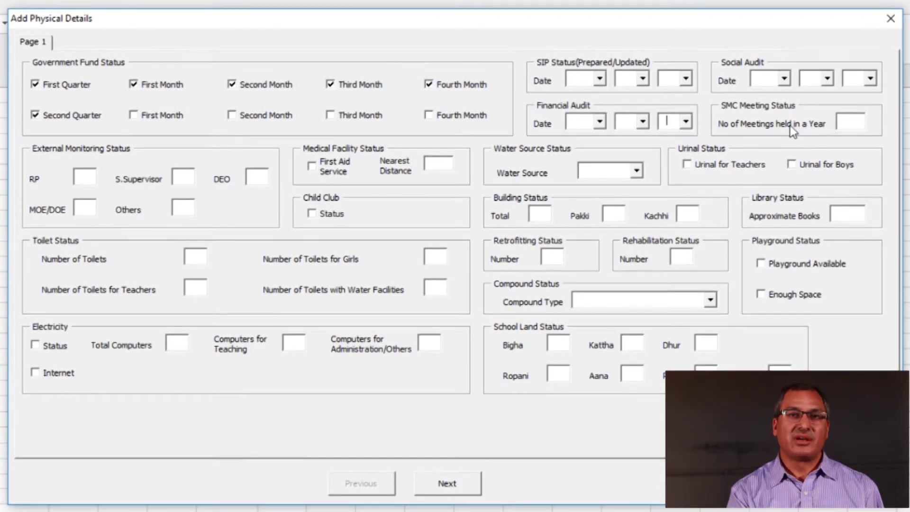
pyautogui.click(857, 125)
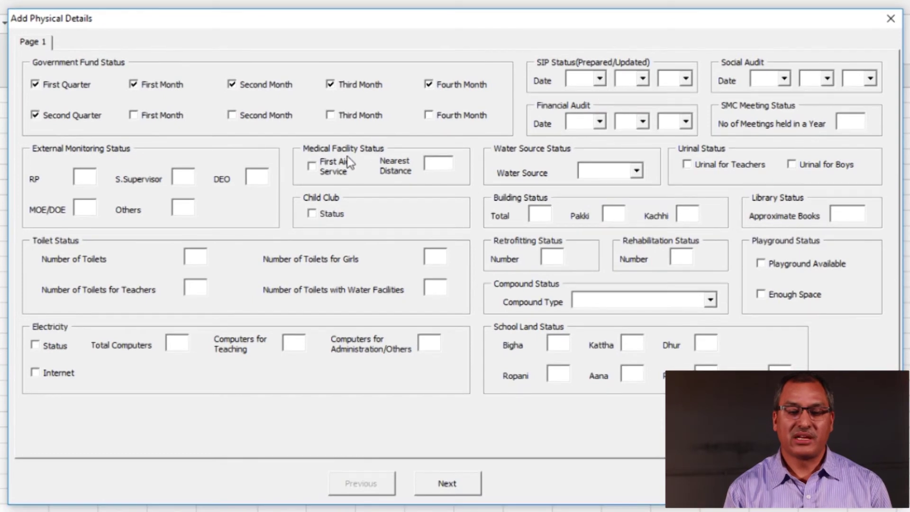
pyautogui.click(314, 167)
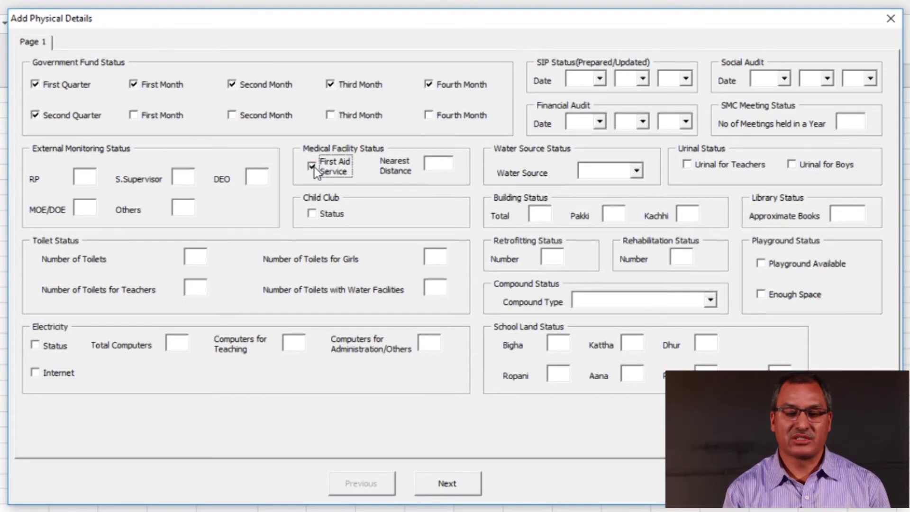
pyautogui.click(314, 166)
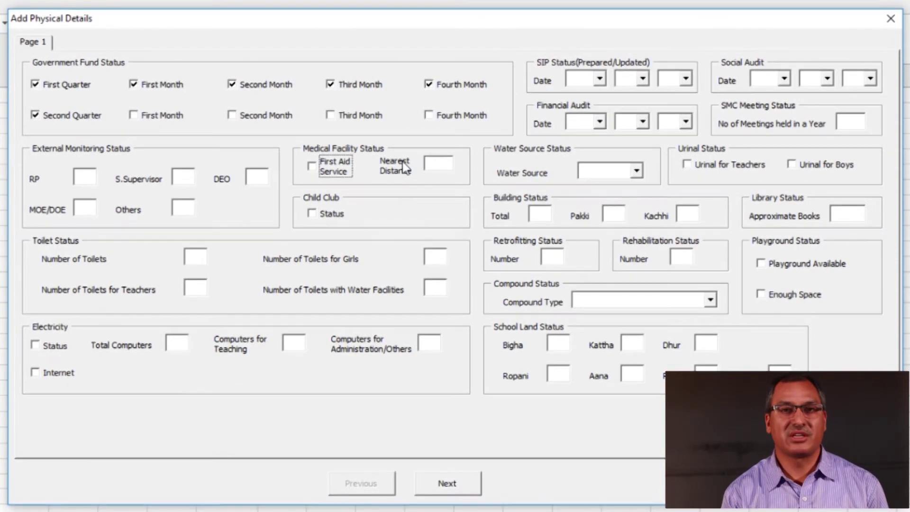
pyautogui.click(445, 171)
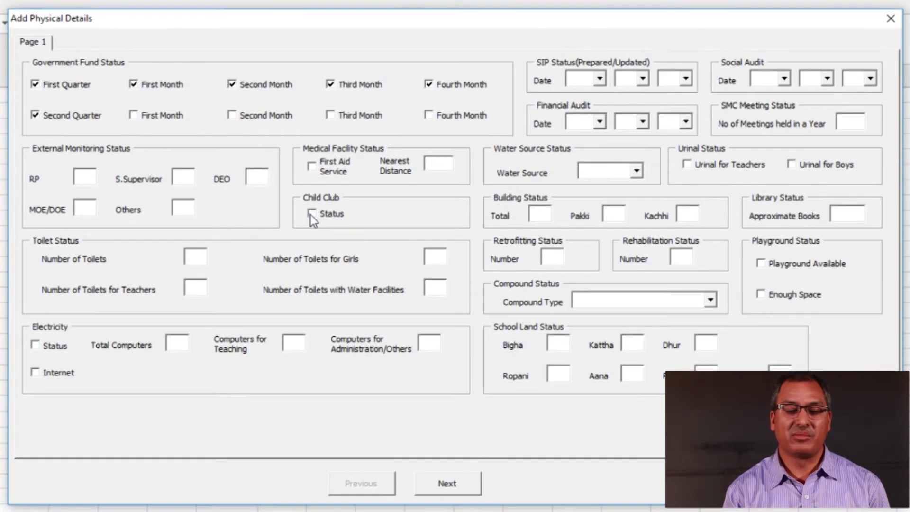
pyautogui.click(312, 214)
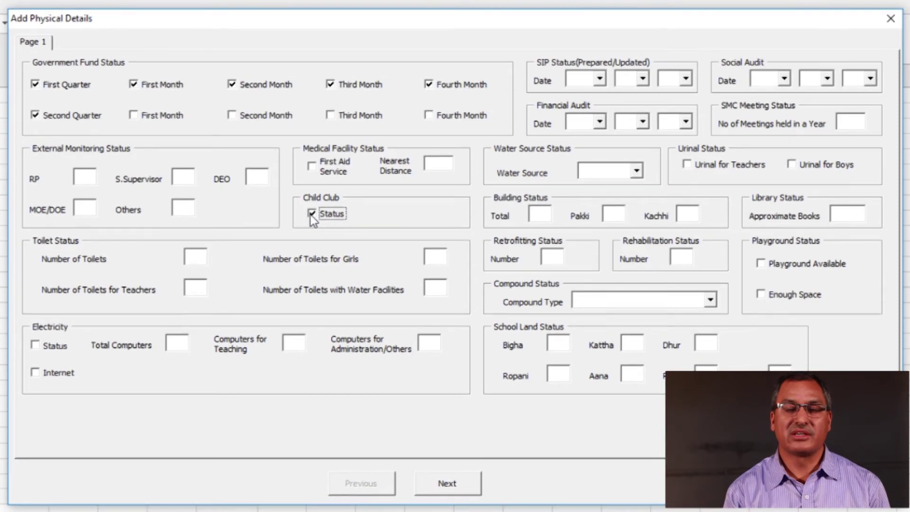
pyautogui.click(312, 214)
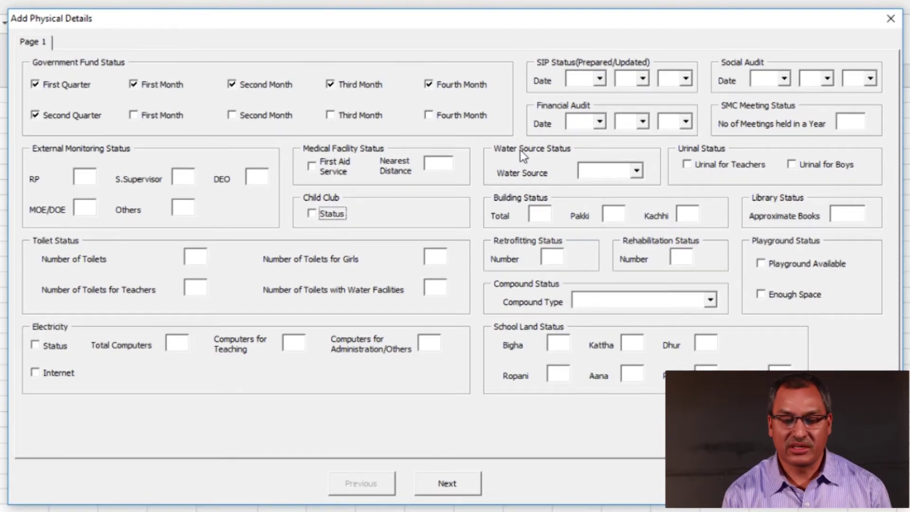
pyautogui.click(637, 171)
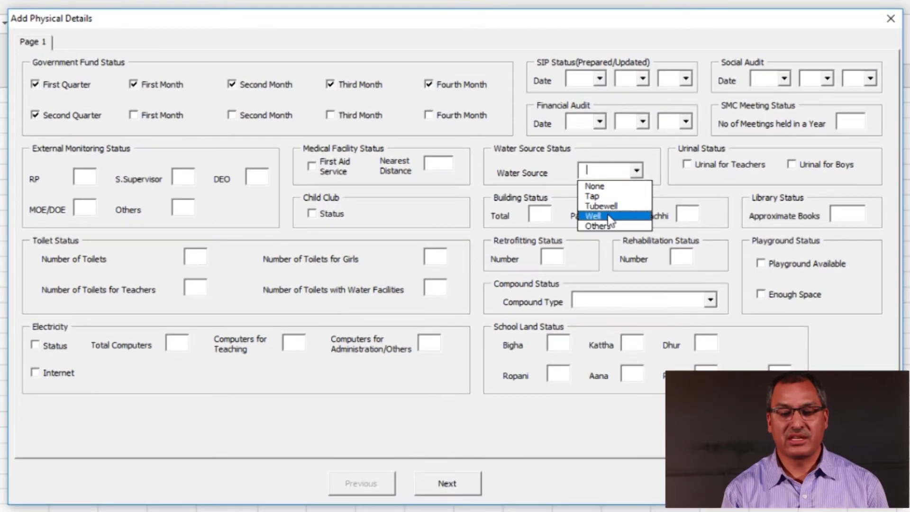
pyautogui.click(640, 170)
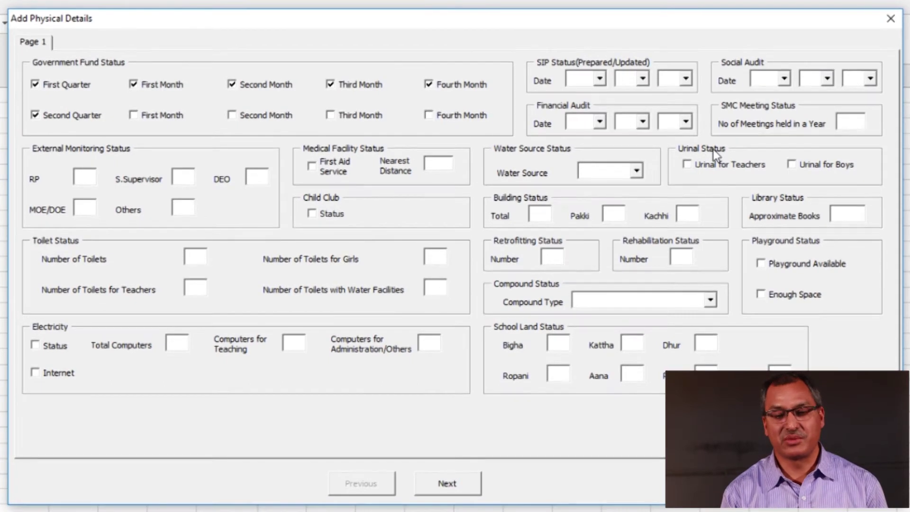
pyautogui.click(687, 165)
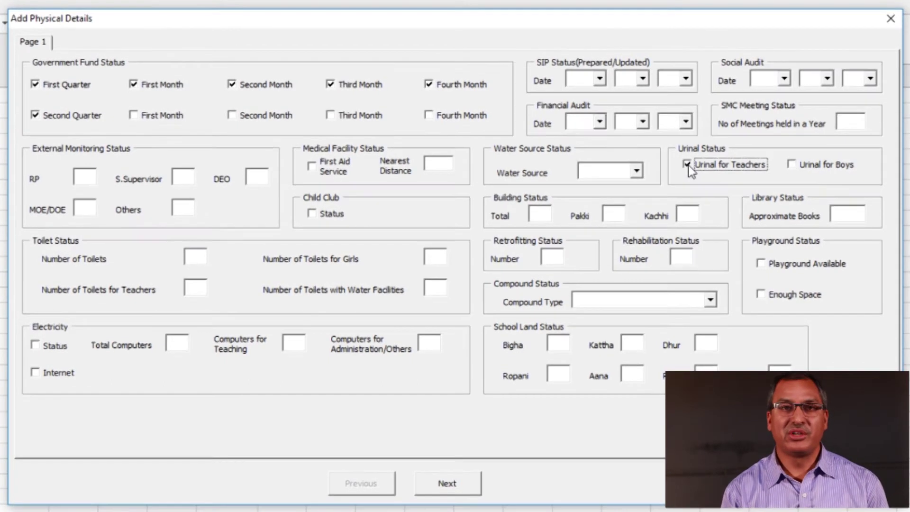
pyautogui.click(687, 165)
pyautogui.click(792, 165)
pyautogui.click(794, 164)
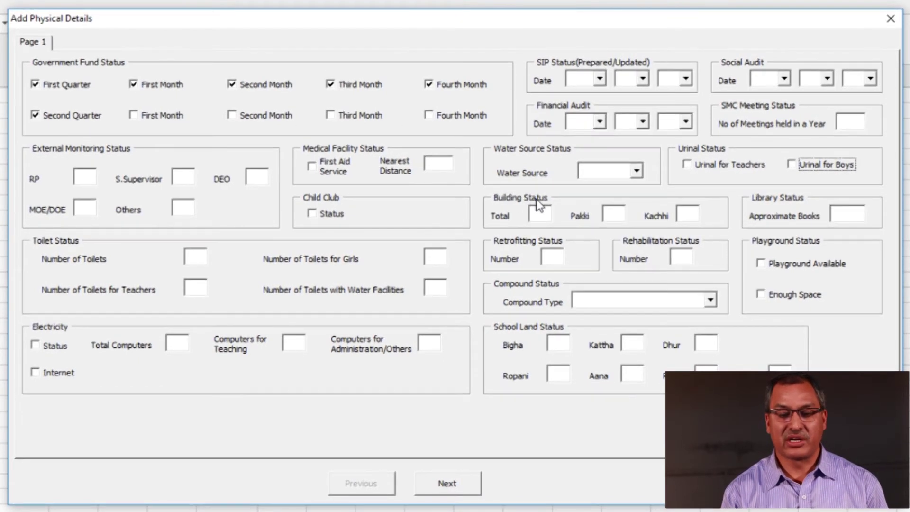
# Move through the building, library book, toilet and retrofitting counts, then open the Compound Type choices
pyautogui.click(552, 216)
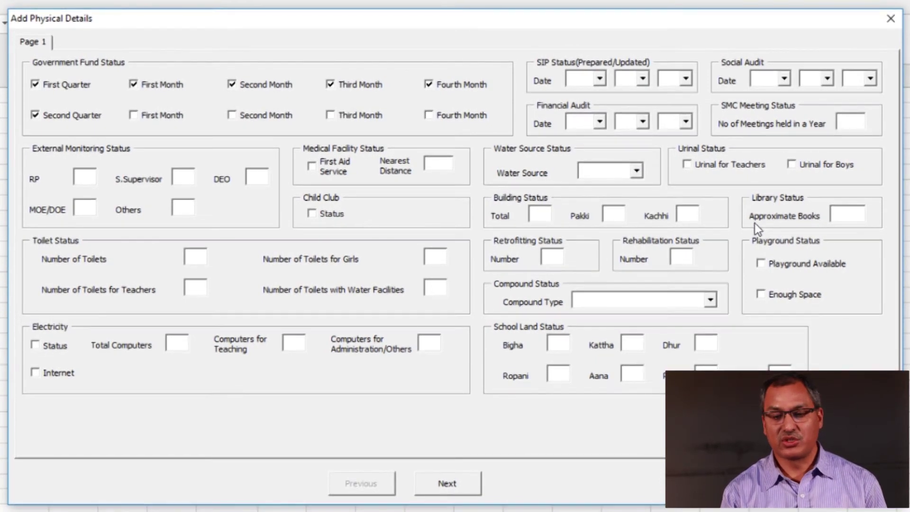
pyautogui.click(852, 217)
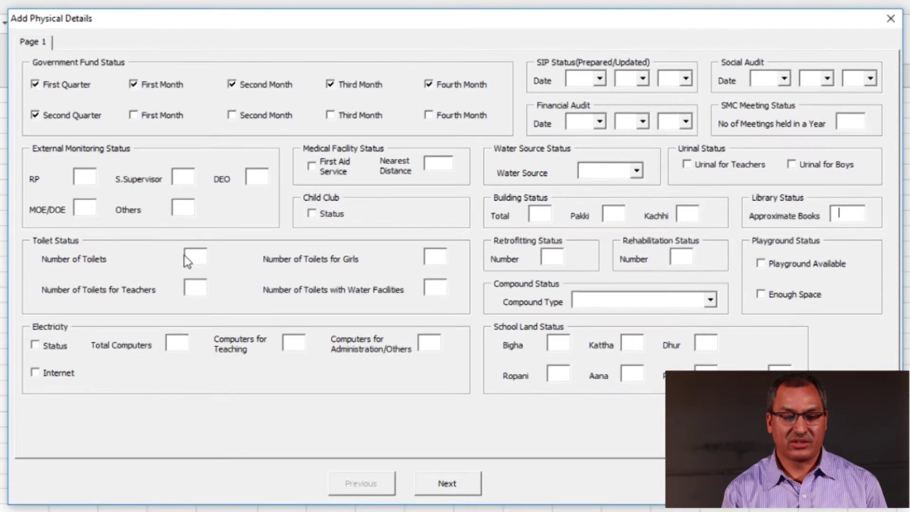
pyautogui.click(439, 260)
pyautogui.click(197, 288)
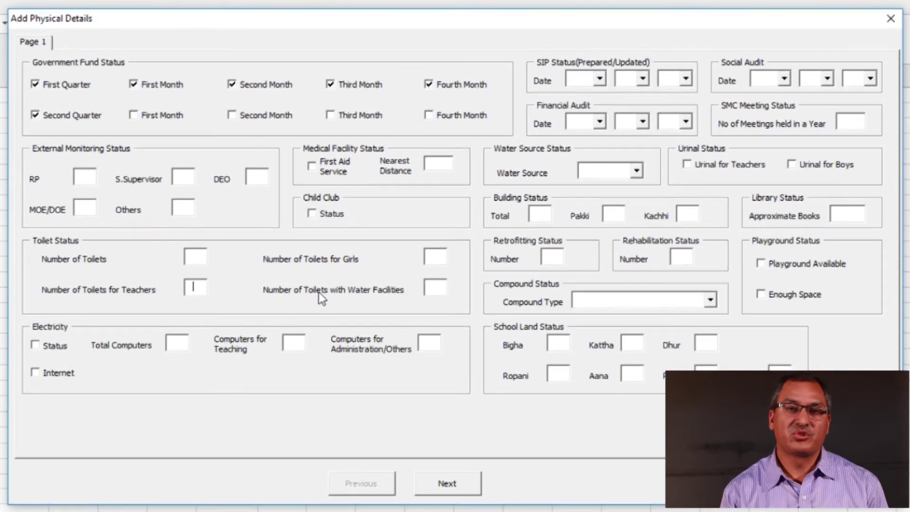
pyautogui.click(442, 291)
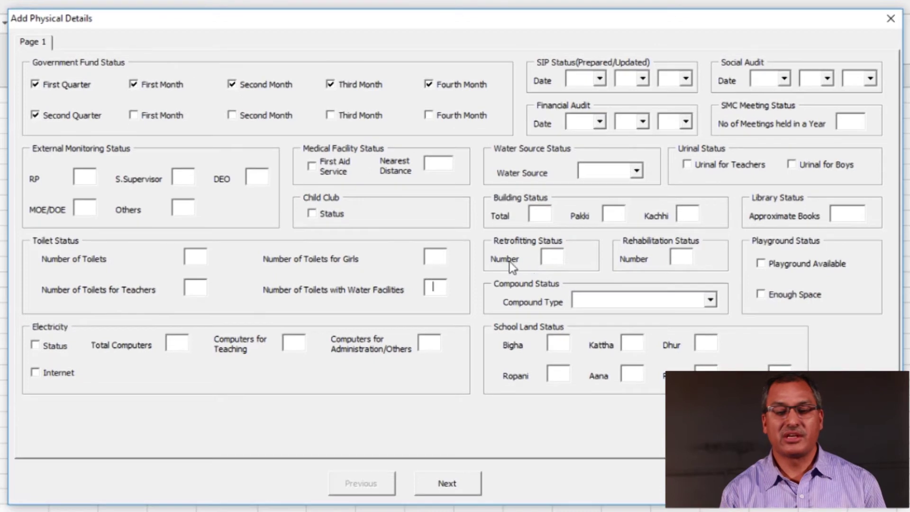
pyautogui.click(564, 265)
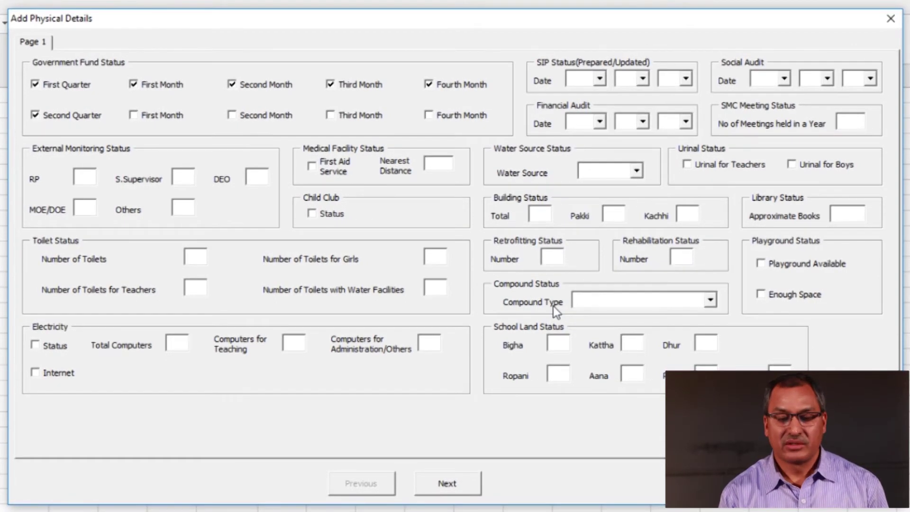
pyautogui.click(710, 301)
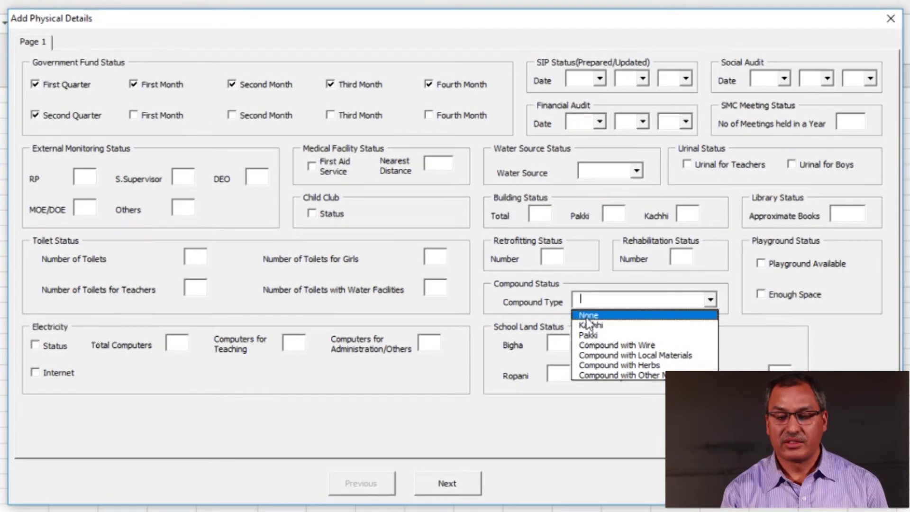
pyautogui.click(712, 299)
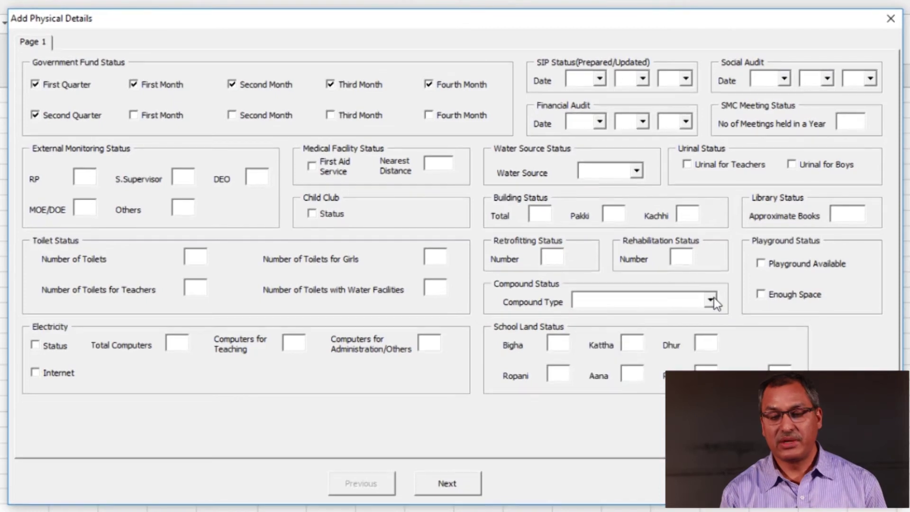
pyautogui.click(760, 263)
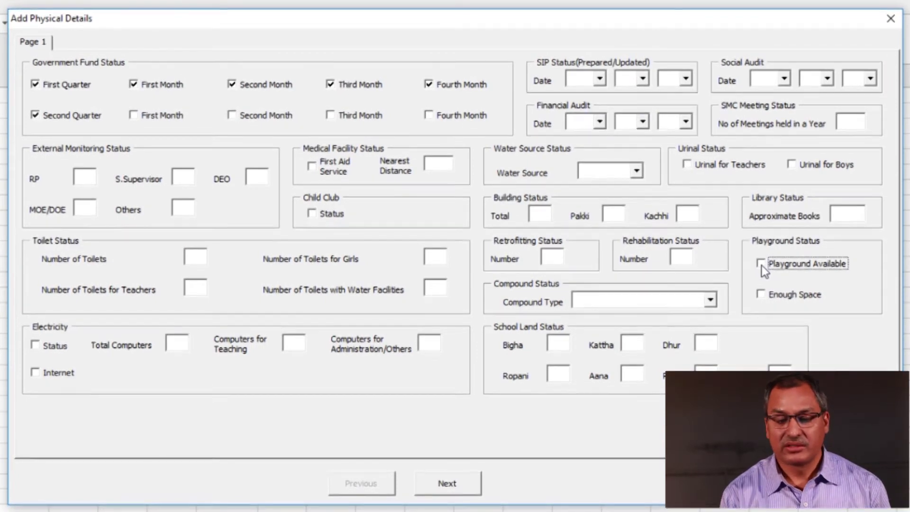
pyautogui.click(761, 263)
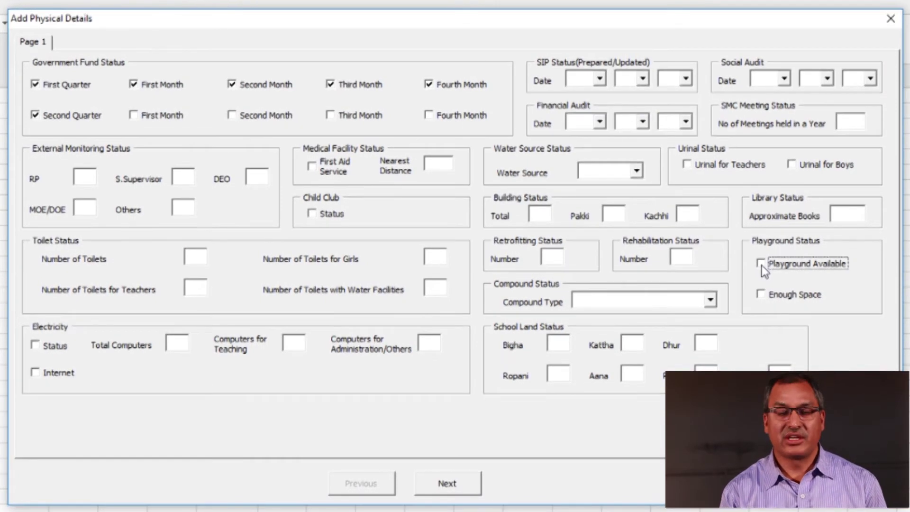
pyautogui.click(763, 297)
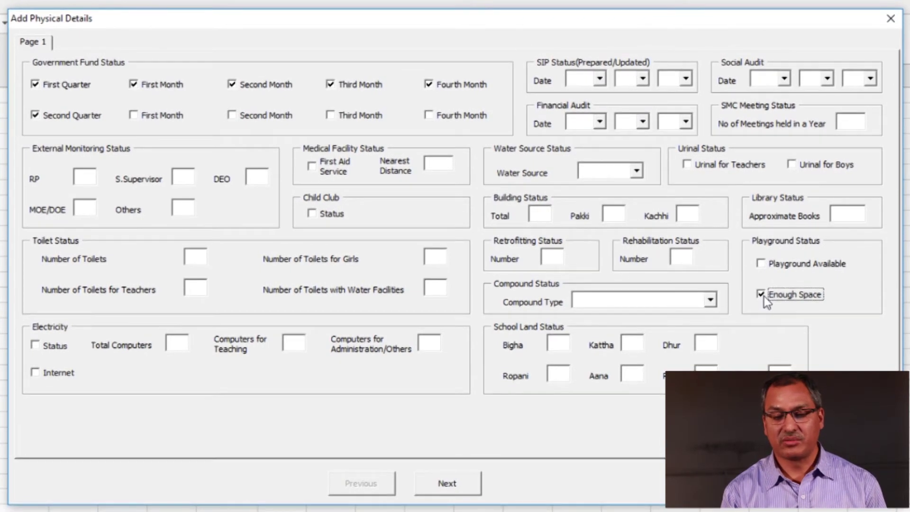
pyautogui.click(763, 296)
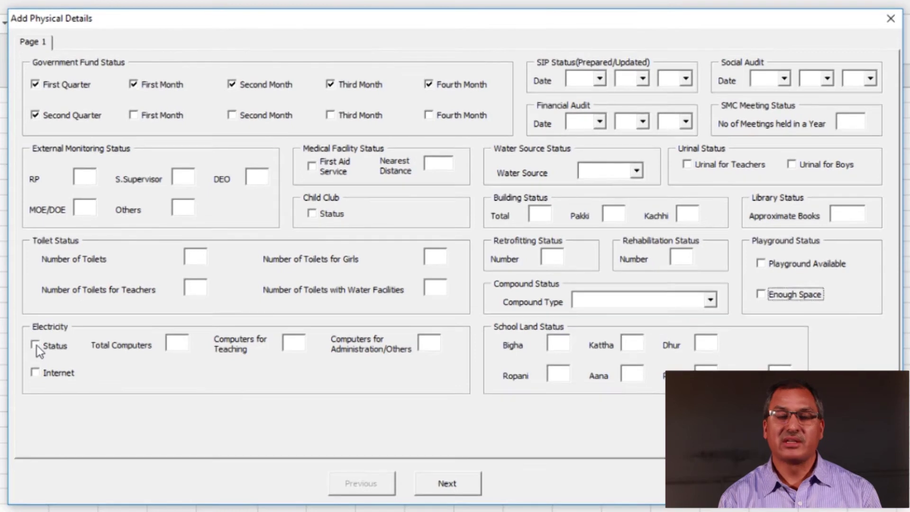
pyautogui.click(36, 345)
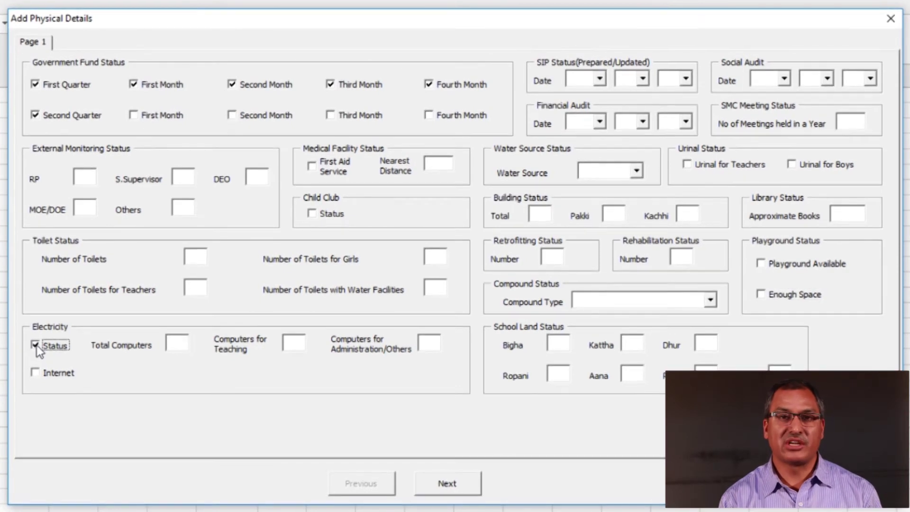
pyautogui.click(36, 345)
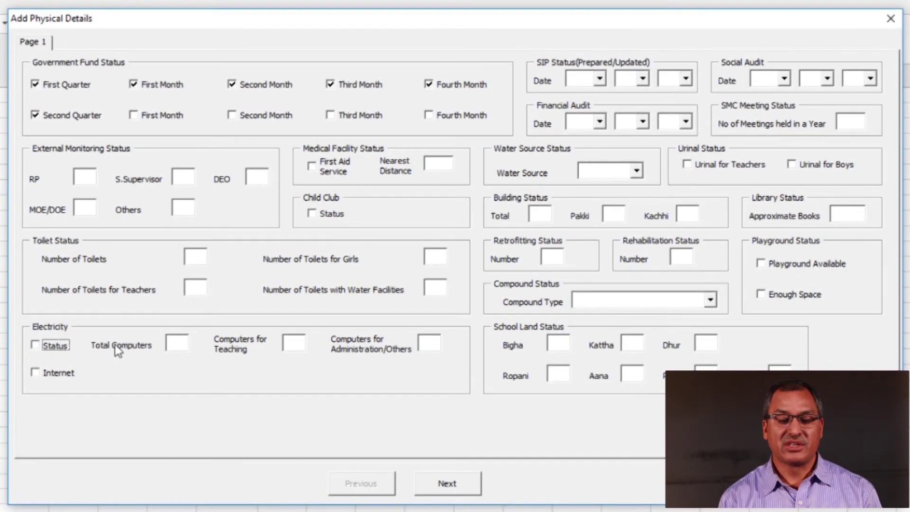
pyautogui.click(190, 348)
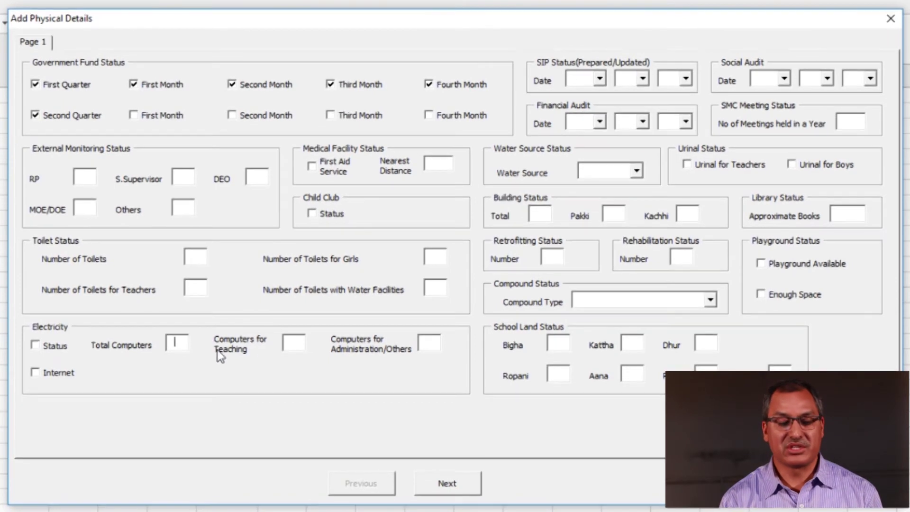
pyautogui.click(293, 344)
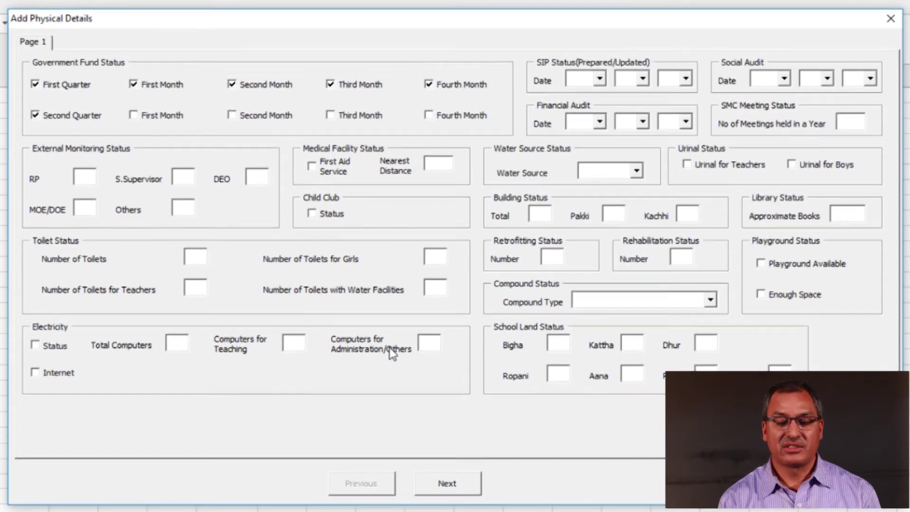
pyautogui.press('Tab')
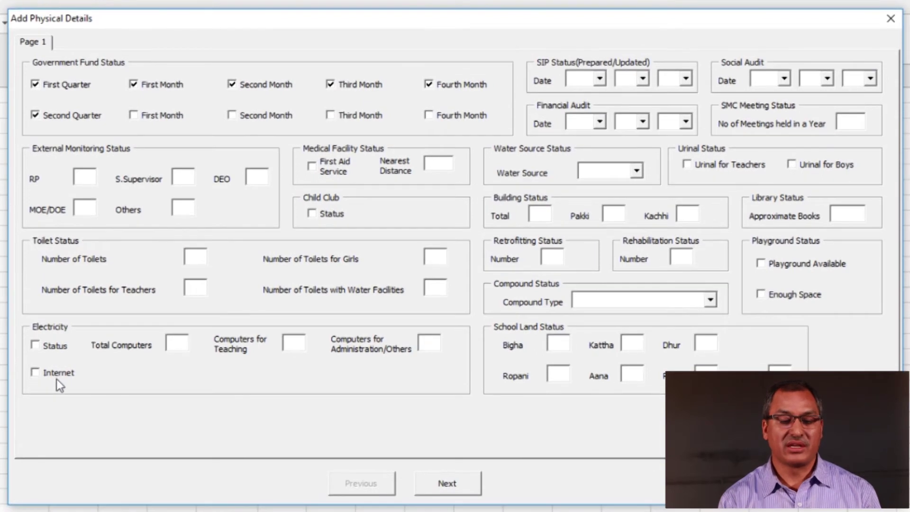
# Select the internet availability option and advance the Physical Details form to Page 2
pyautogui.click(36, 371)
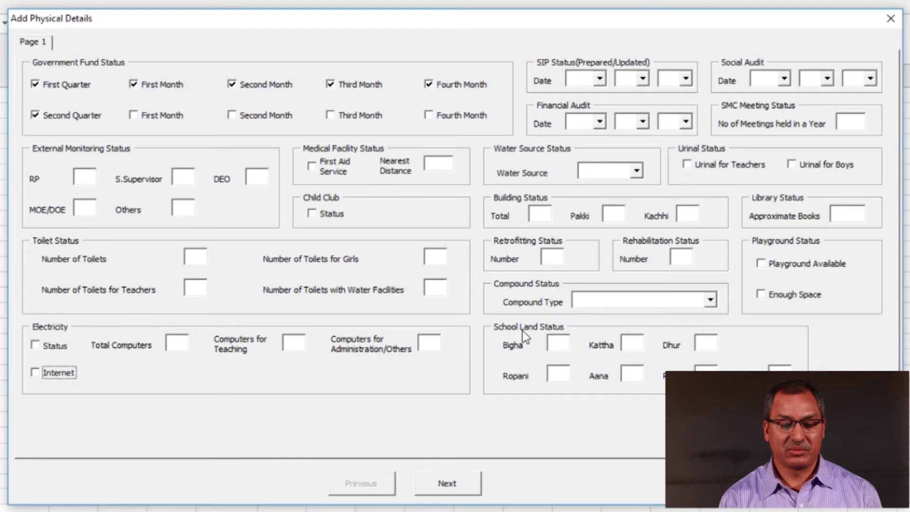
pyautogui.click(439, 491)
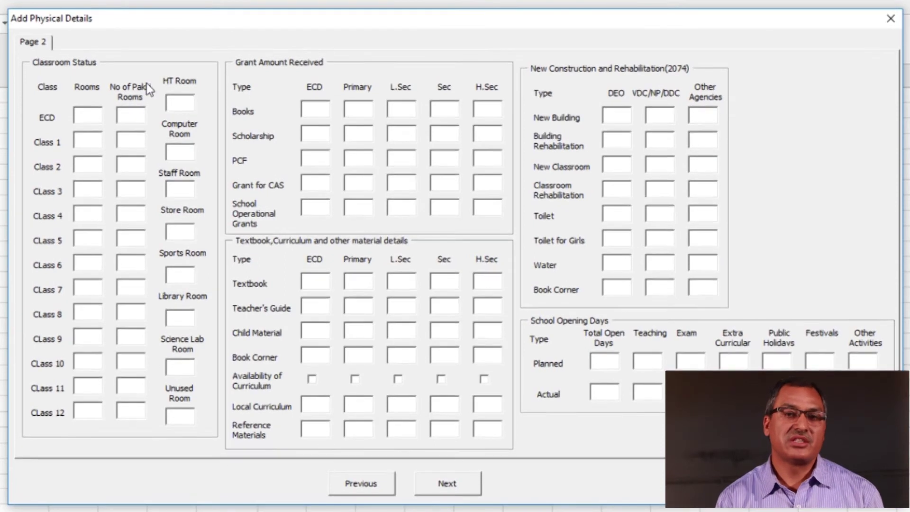
pyautogui.click(181, 103)
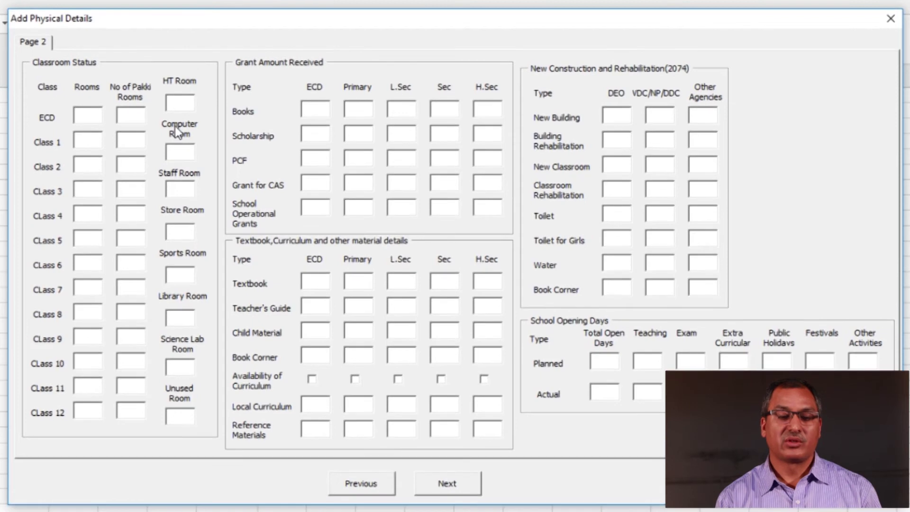
pyautogui.click(186, 160)
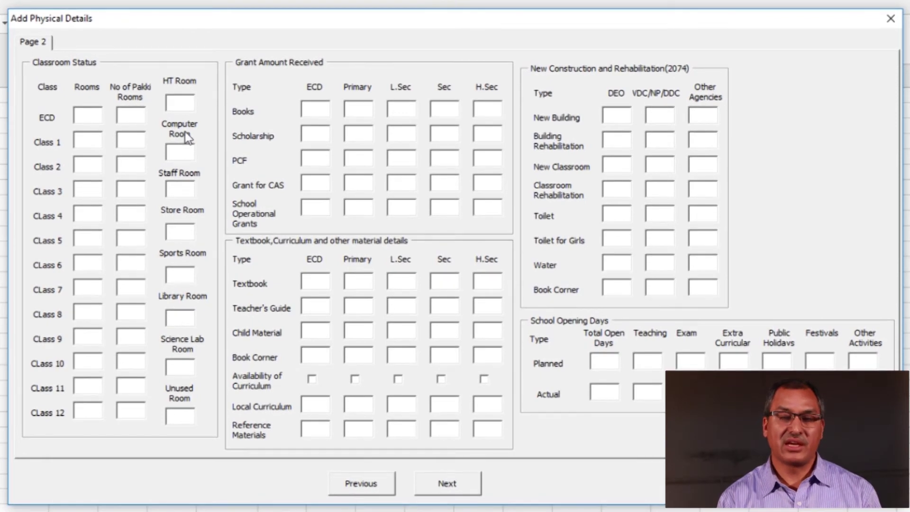
pyautogui.click(183, 190)
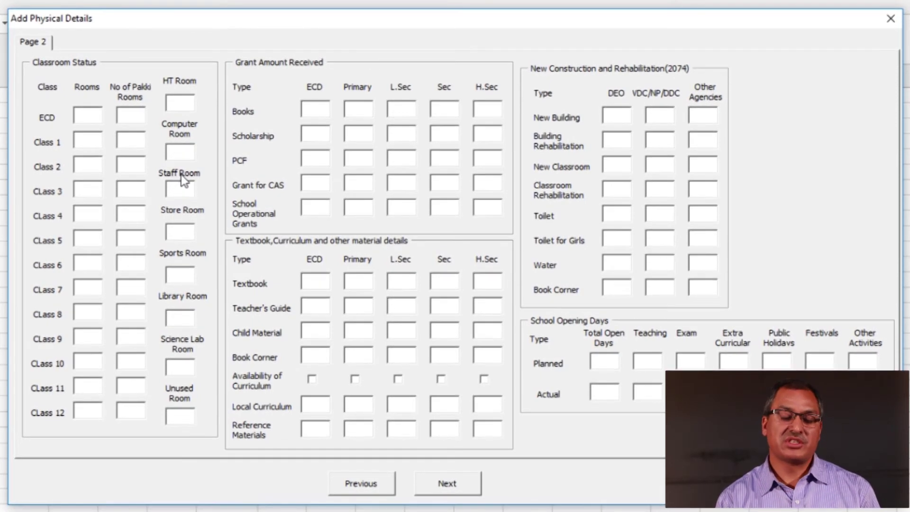
pyautogui.click(180, 232)
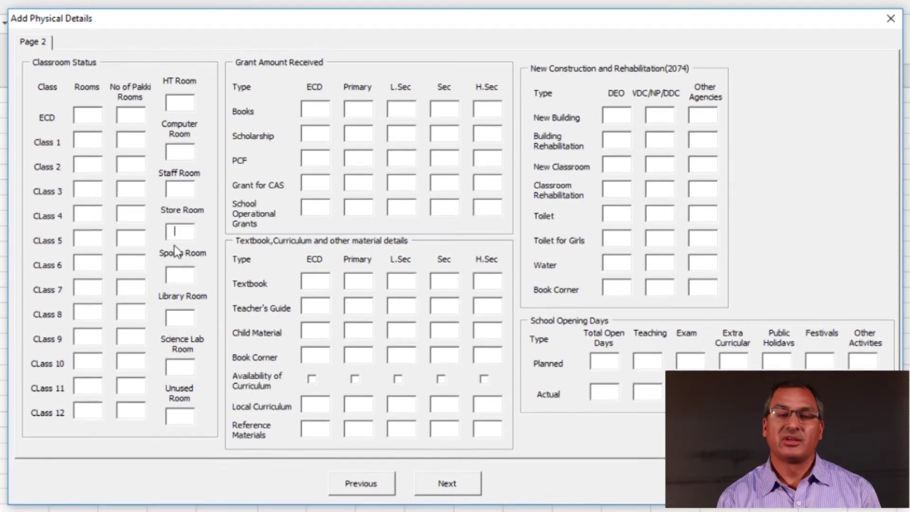
pyautogui.click(188, 276)
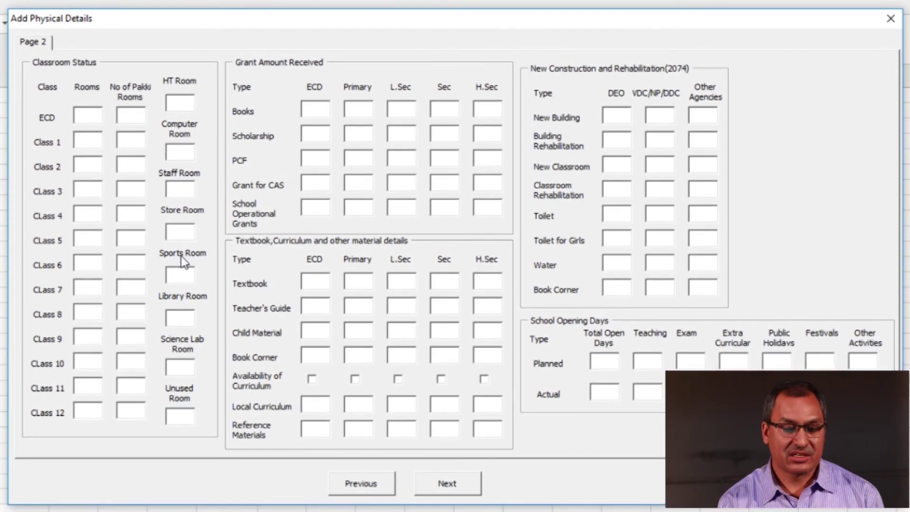
pyautogui.click(181, 318)
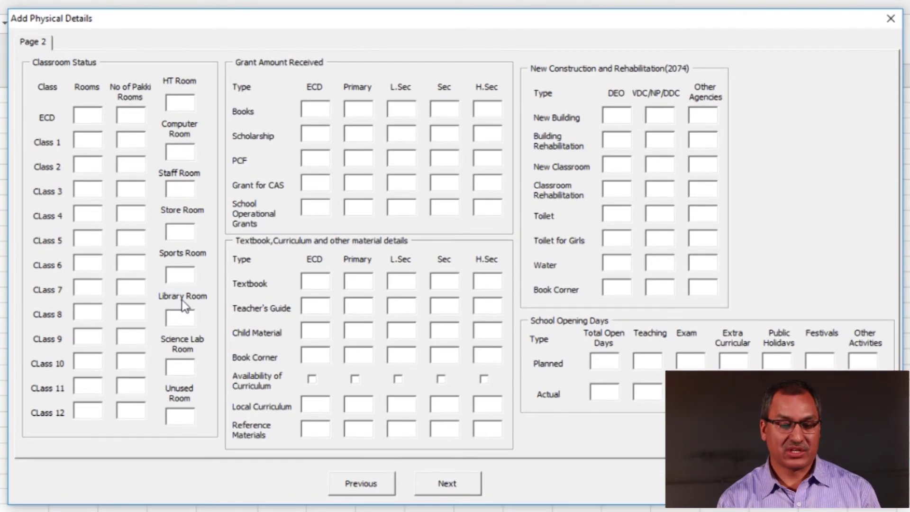
pyautogui.click(184, 368)
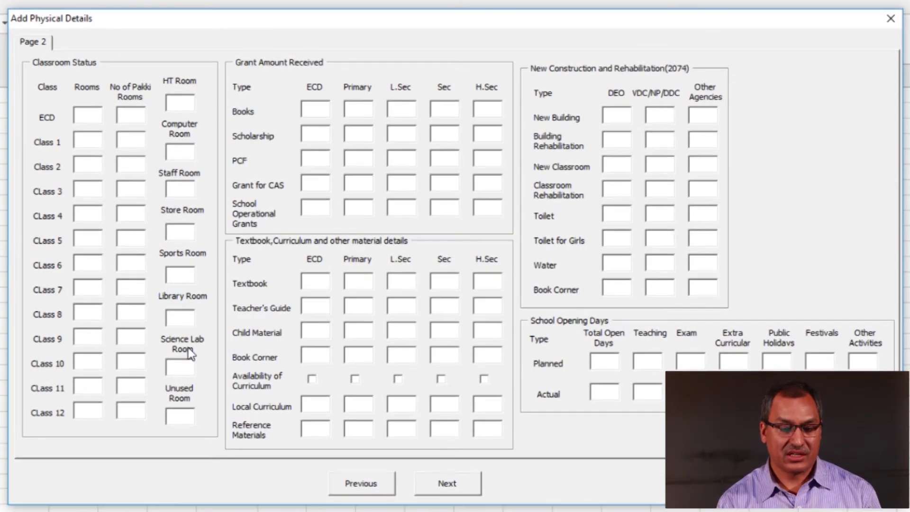
pyautogui.click(181, 417)
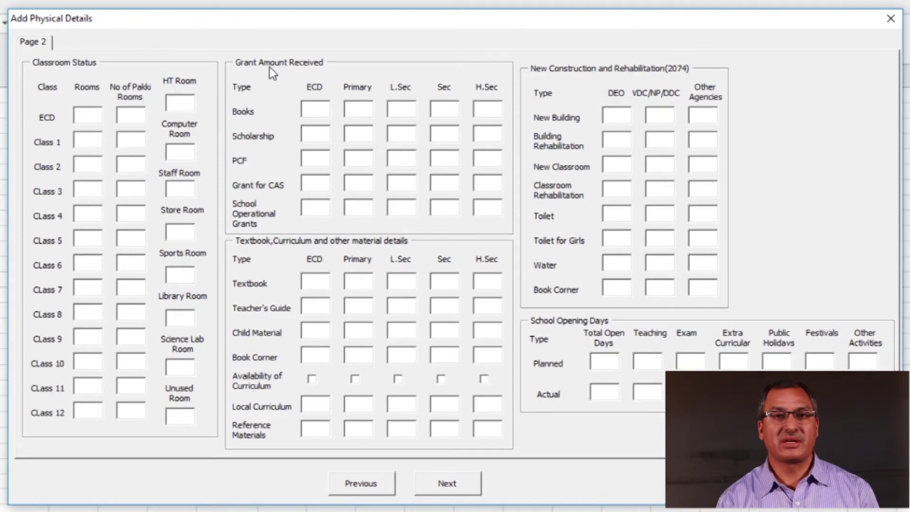
pyautogui.press('Tab')
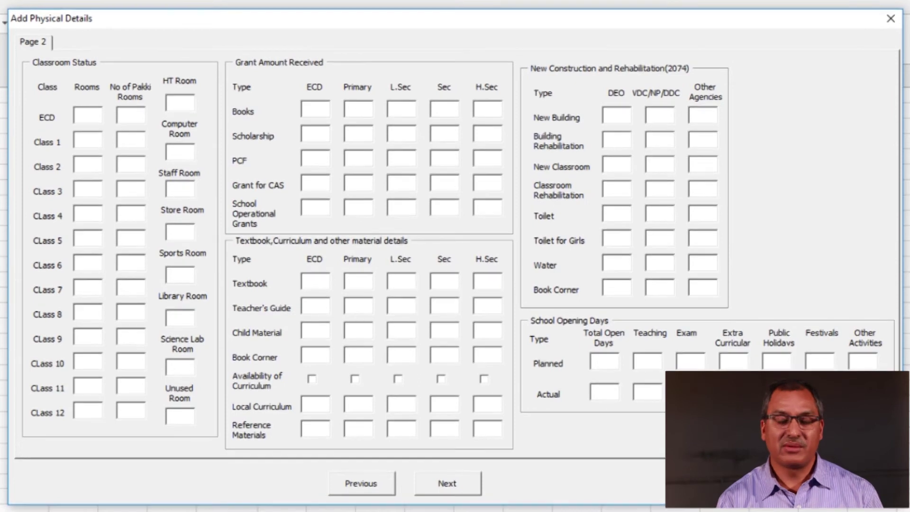
# Save the physical details from Page 2 and close the form, returning to the main menu
pyautogui.click(447, 482)
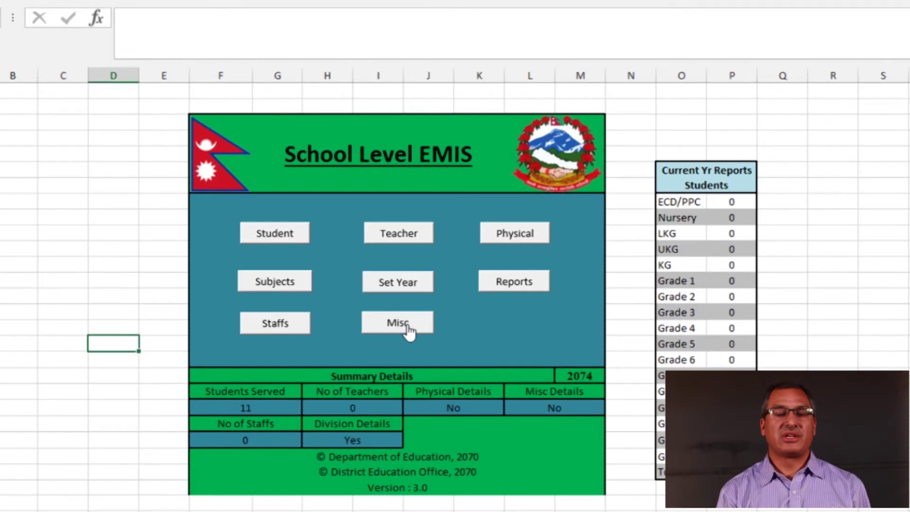
# Open the Misc form from the School Level EMIS sheet's Misc button
pyautogui.click(406, 327)
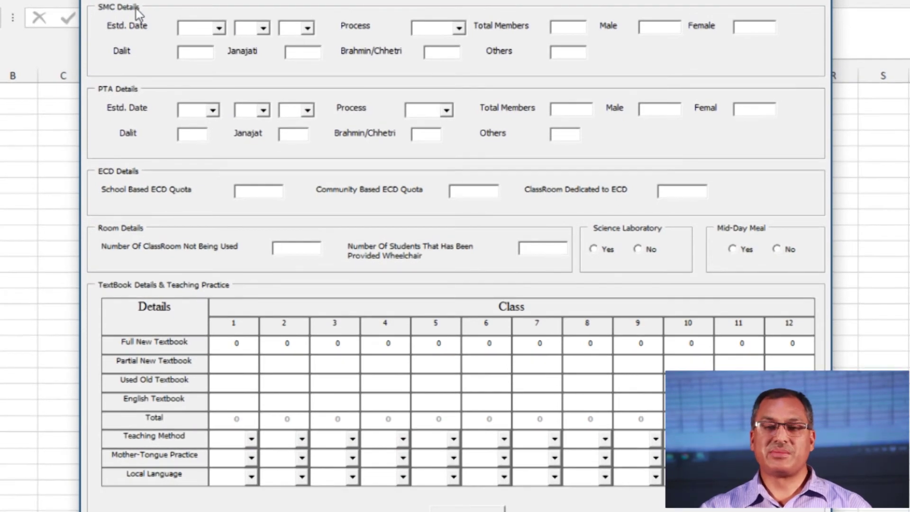
# Set the SMC establishment date to 2073-2-2 and formation process to Selected
pyautogui.click(194, 30)
pyautogui.press('Down')
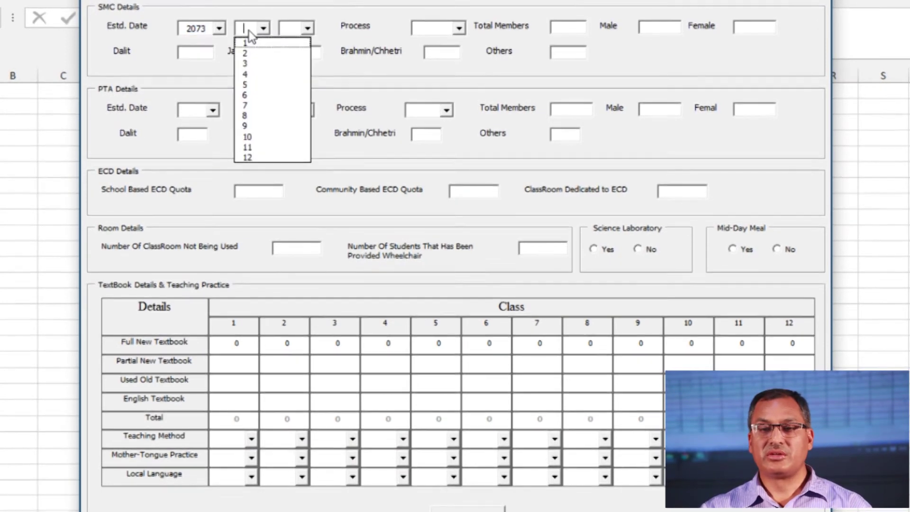
pyautogui.write('2')
pyautogui.click(296, 34)
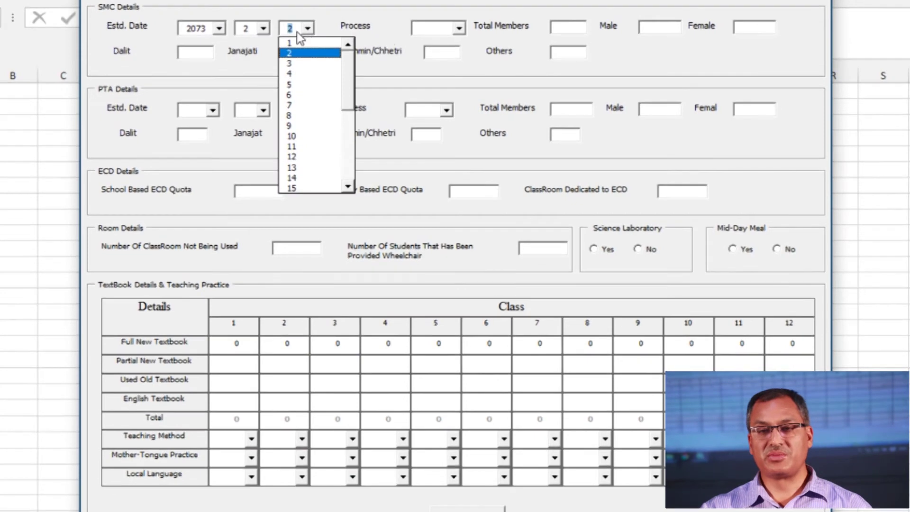
pyautogui.click(459, 30)
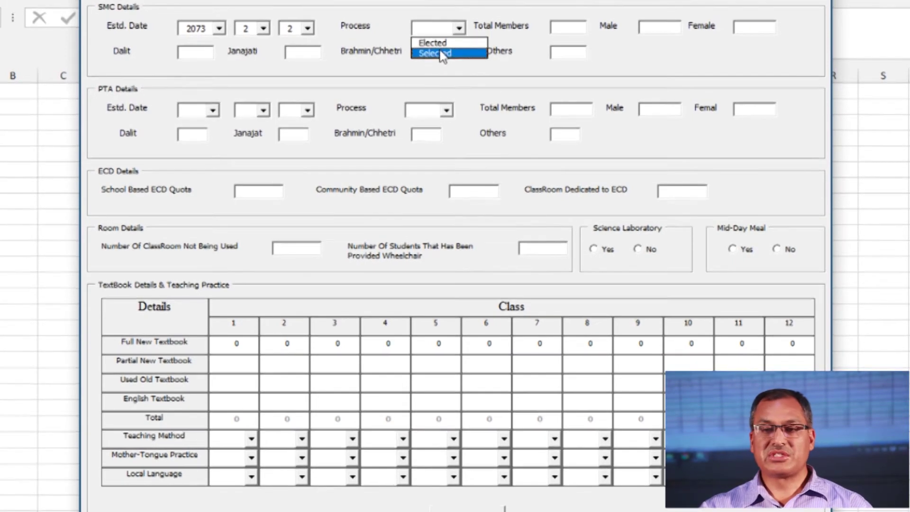
pyautogui.click(441, 53)
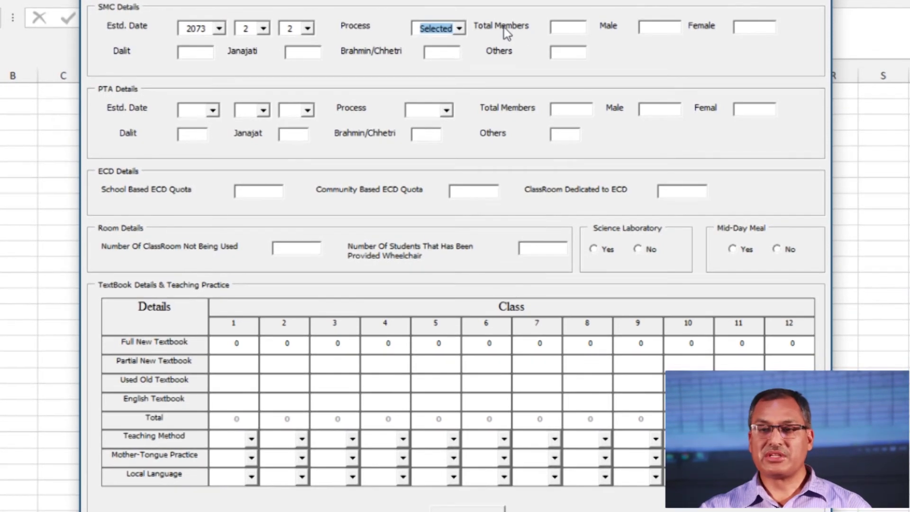
# Enter SMC membership: 9 total, 4 male, 5 female, and Dalit 1
pyautogui.click(584, 34)
pyautogui.write('9')
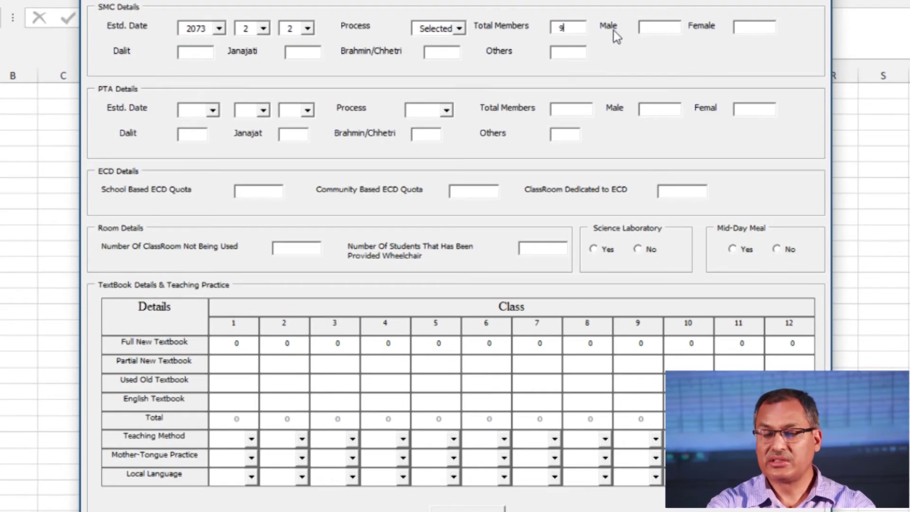
pyautogui.click(660, 32)
pyautogui.write('4')
pyautogui.click(742, 28)
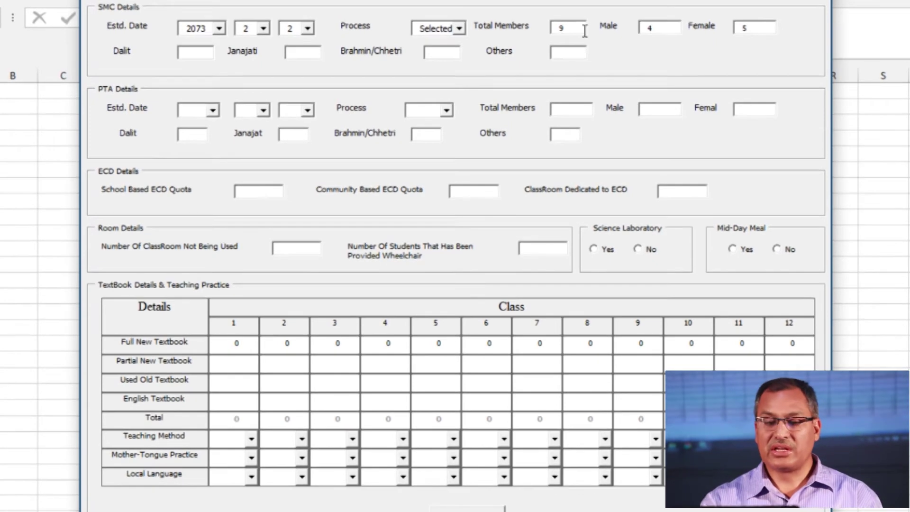
pyautogui.click(213, 58)
pyautogui.write('1')
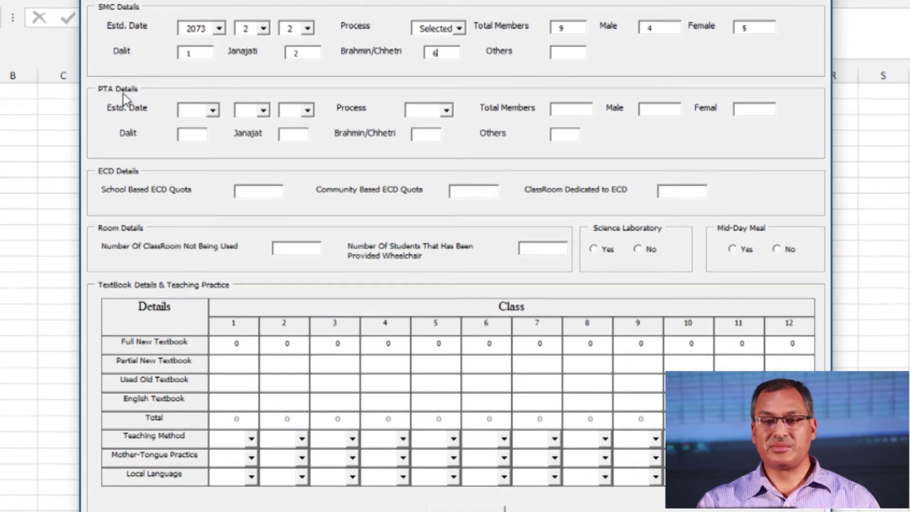
# Set the PTA establishment date to 2073-2-2 and formation process to Selected
pyautogui.click(190, 112)
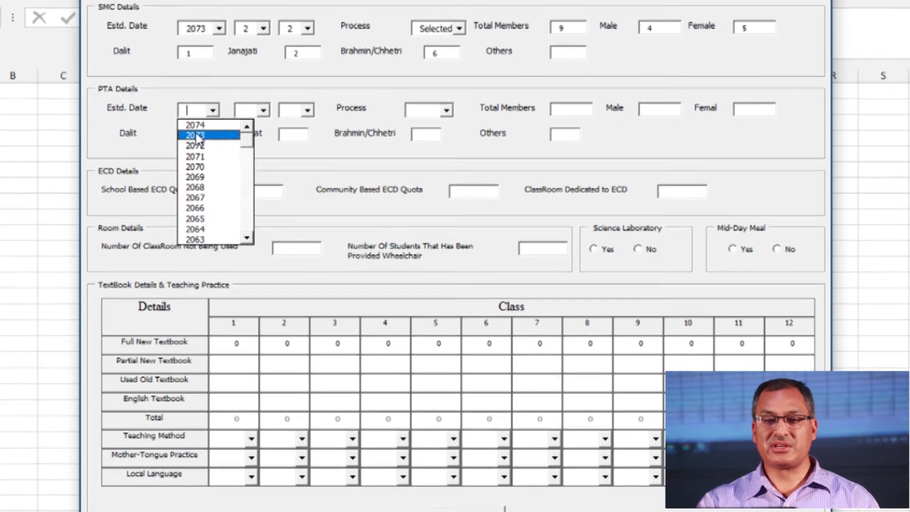
pyautogui.click(198, 136)
pyautogui.click(264, 111)
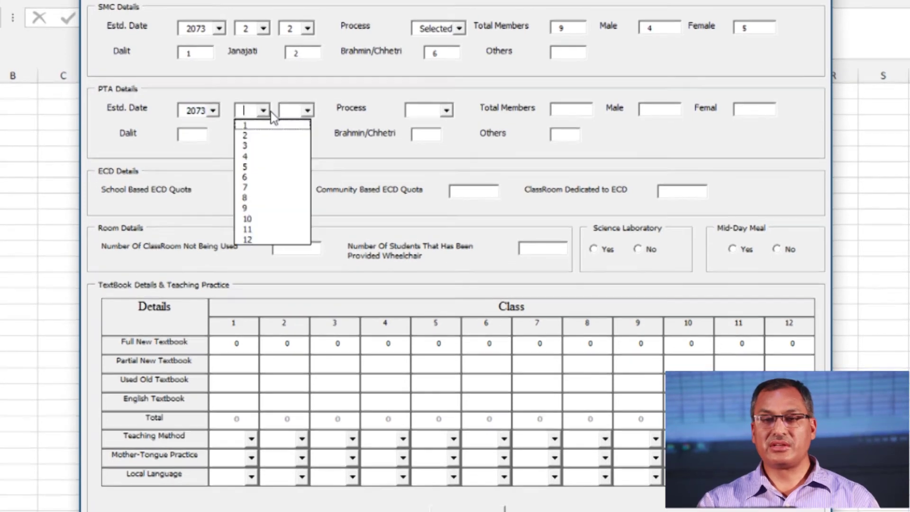
pyautogui.click(254, 135)
pyautogui.click(308, 111)
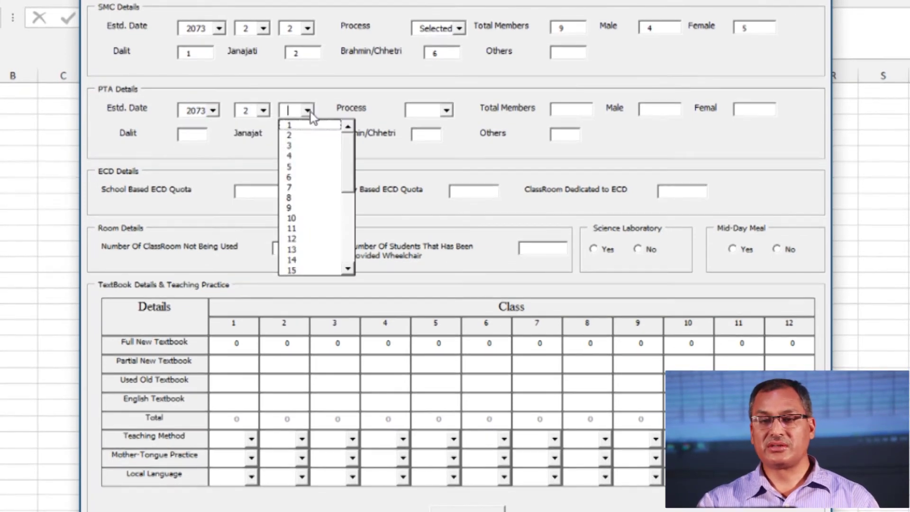
pyautogui.click(301, 135)
pyautogui.click(447, 112)
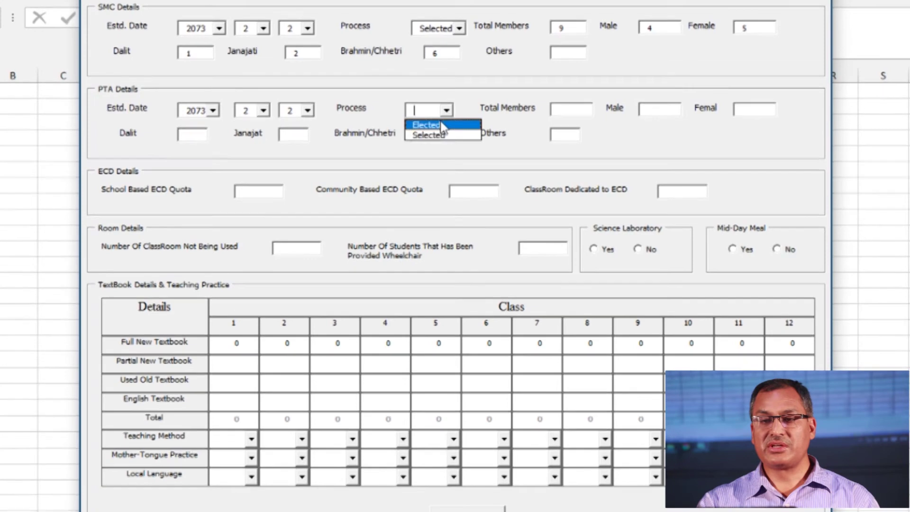
pyautogui.click(438, 135)
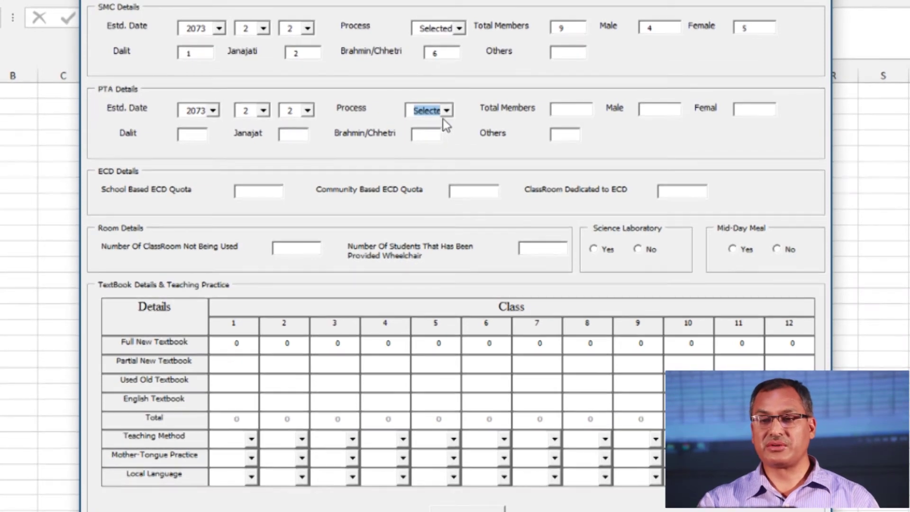
# Enter PTA membership of 11 total, 6 male and 5 female
pyautogui.click(570, 112)
pyautogui.write('1')
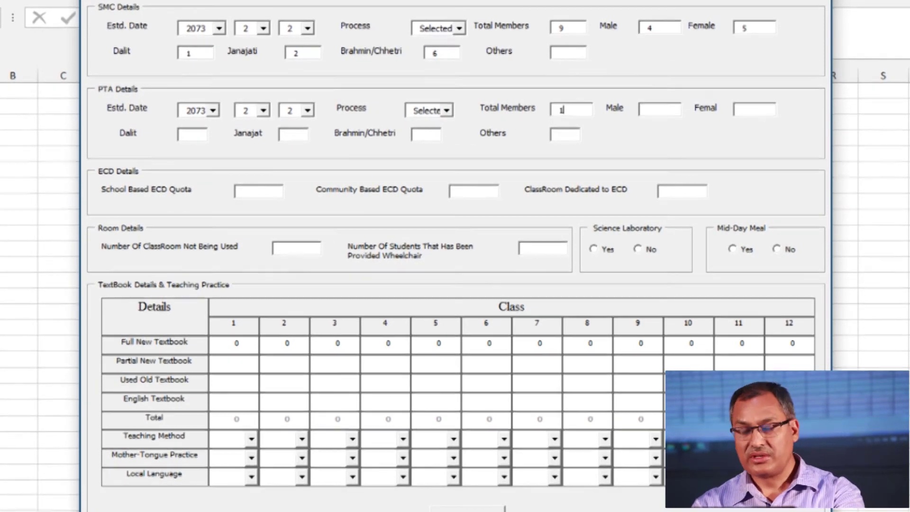
pyautogui.write('1')
pyautogui.click(655, 115)
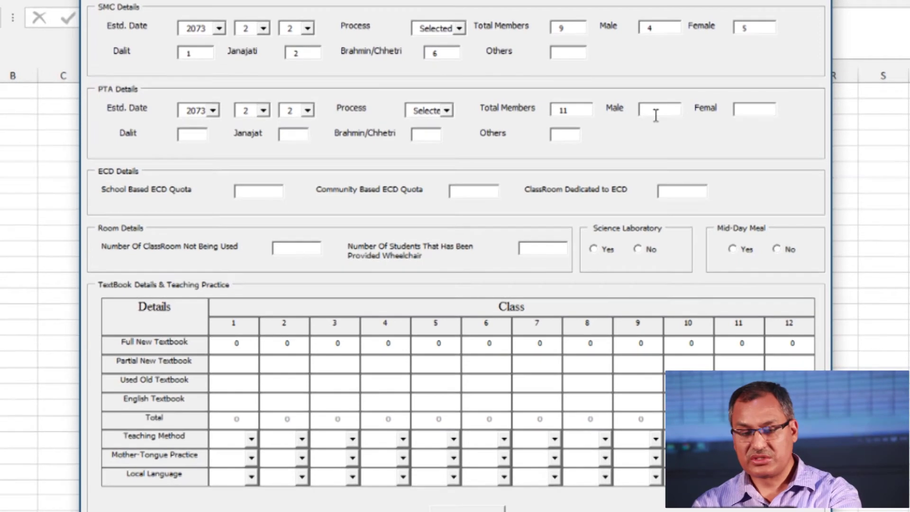
pyautogui.write('6')
pyautogui.click(761, 113)
pyautogui.write('5')
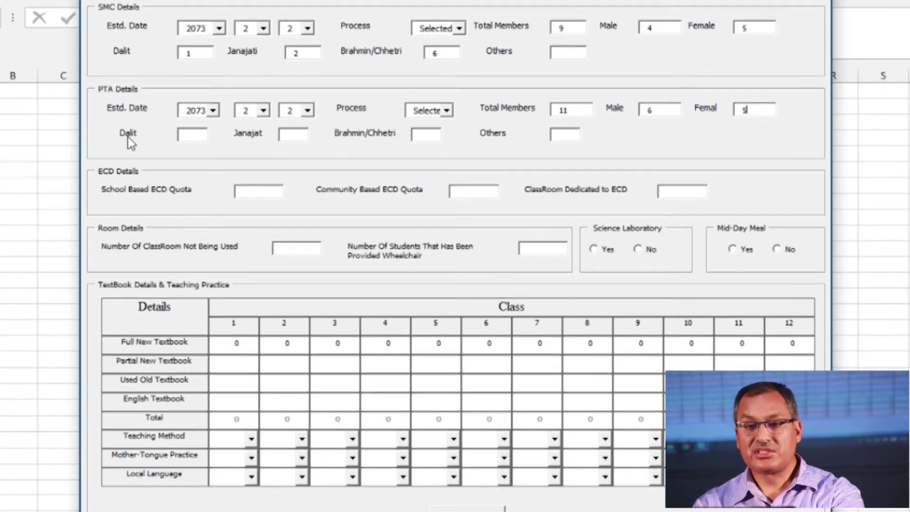
# Enter PTA caste counts: Janajati 4, Brahmin/Chhetri 4, Others 3
pyautogui.click(300, 137)
pyautogui.write('4')
pyautogui.click(434, 137)
pyautogui.write('4')
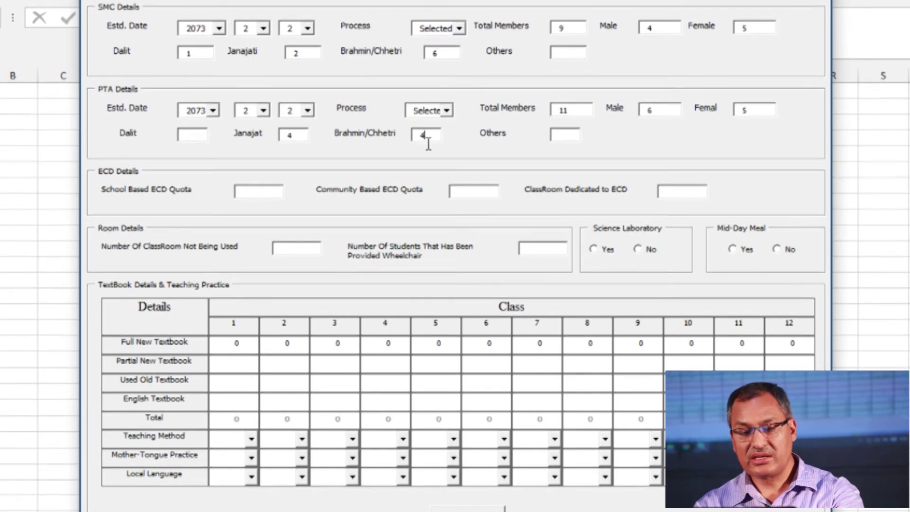
pyautogui.click(564, 135)
pyautogui.write('3')
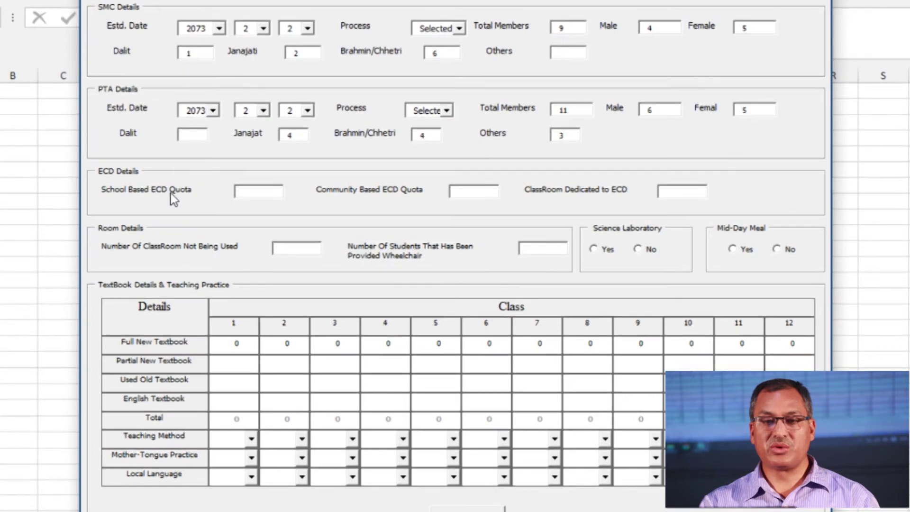
# Enter ECD quotas 2 school-based and 1 community-based, 3 ECD classrooms, and 3 unused classrooms
pyautogui.press('Tab')
pyautogui.write('2')
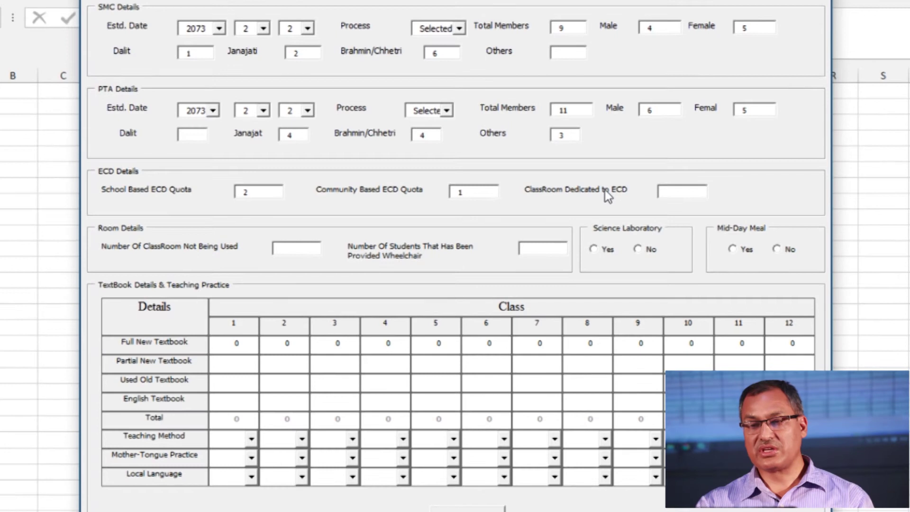
pyautogui.press('Tab')
pyautogui.write('3')
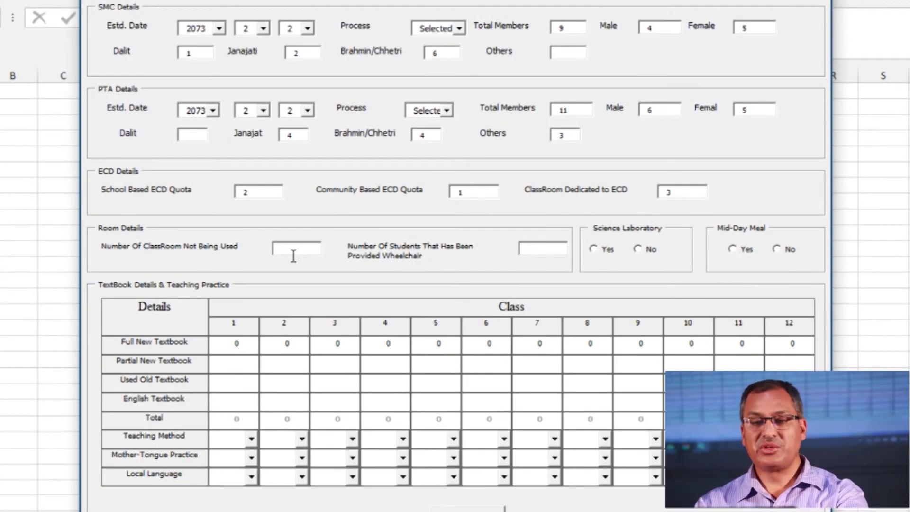
pyautogui.write('3')
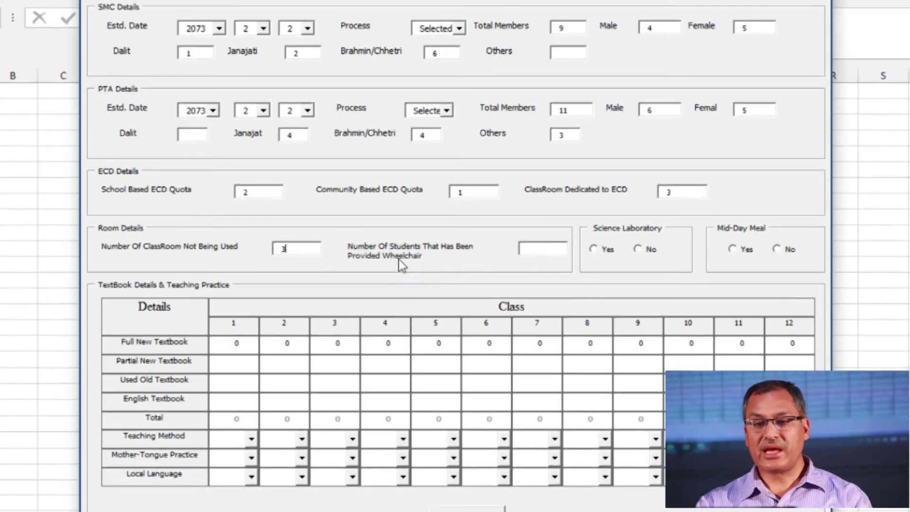
# Record 1 as the number of students provided a wheelchair
pyautogui.click(538, 256)
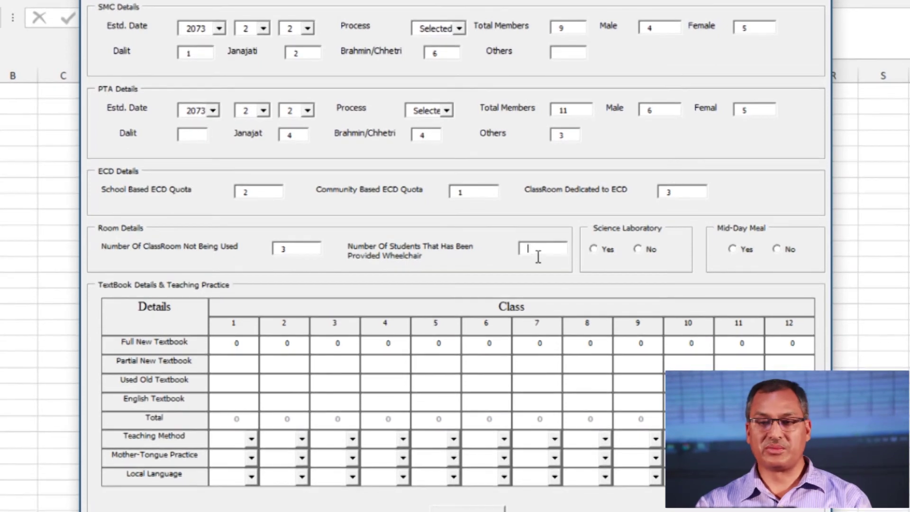
pyautogui.write('1')
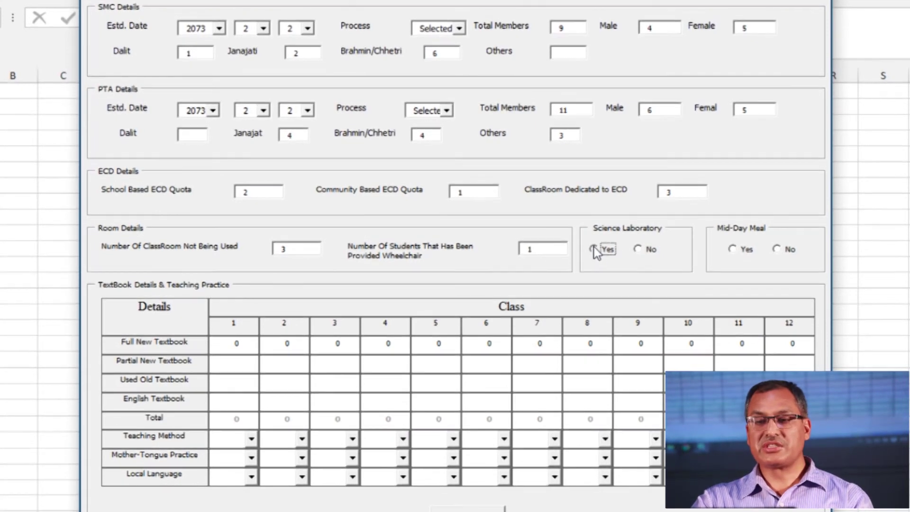
# Answer Yes for both Science Laboratory and Mid-Day Meal
pyautogui.click(639, 249)
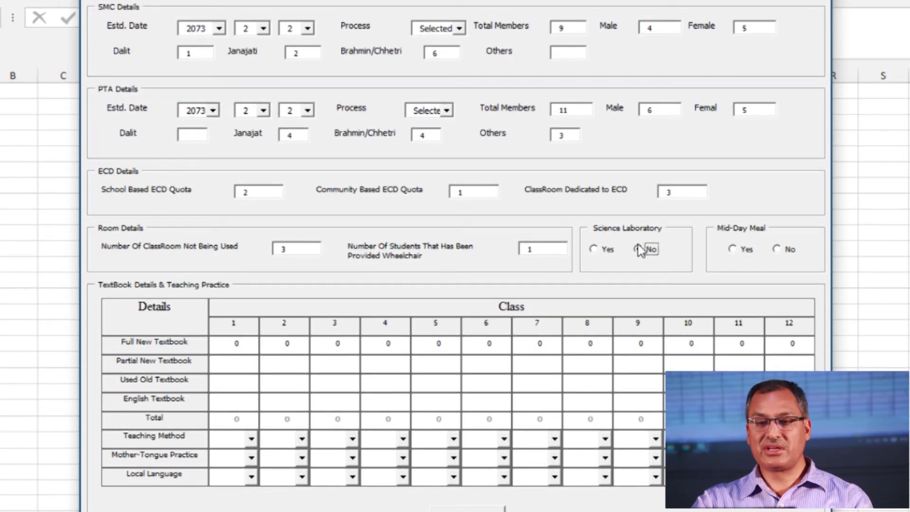
pyautogui.click(594, 250)
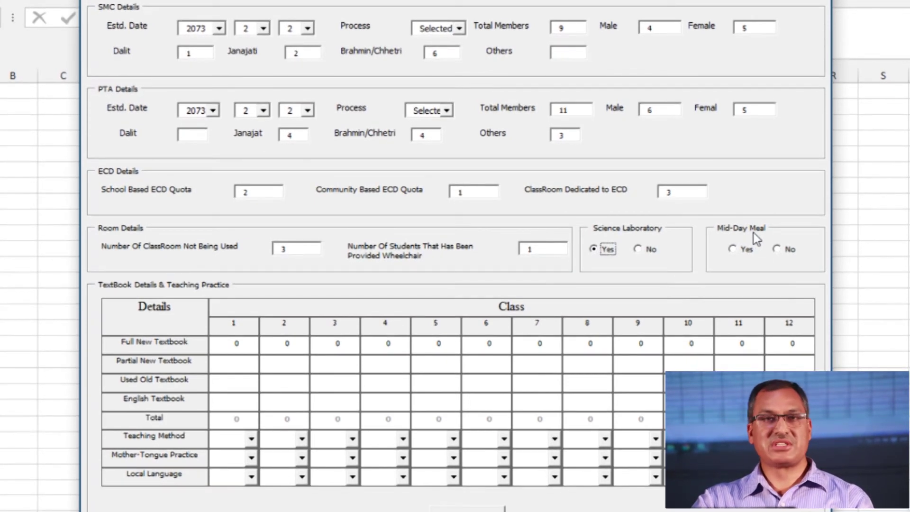
pyautogui.click(734, 251)
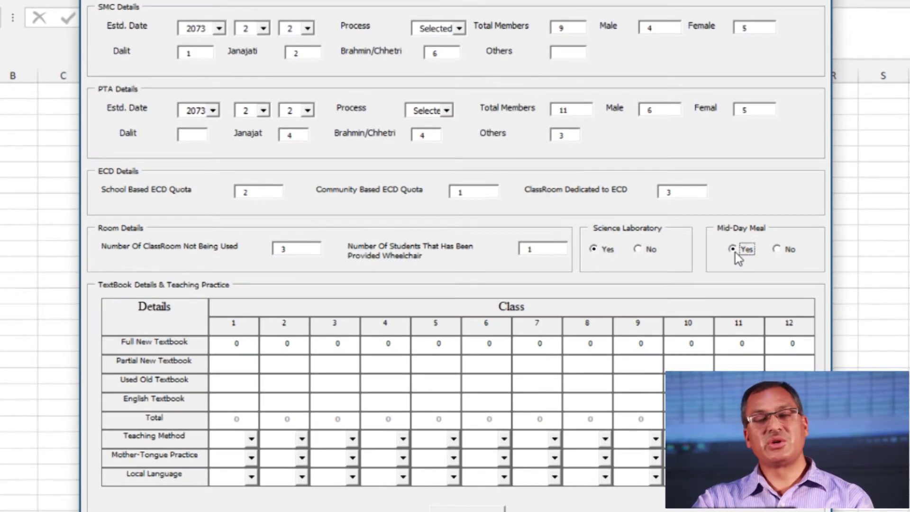
pyautogui.click(778, 249)
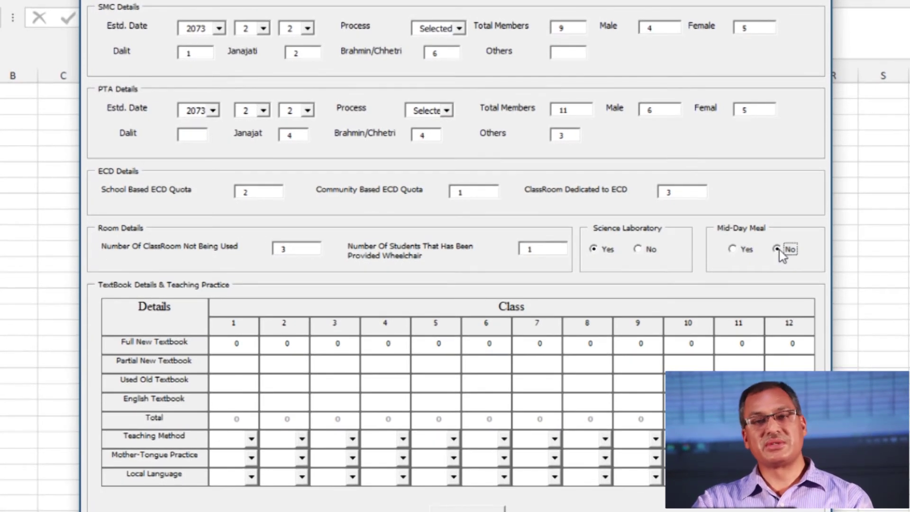
pyautogui.click(734, 250)
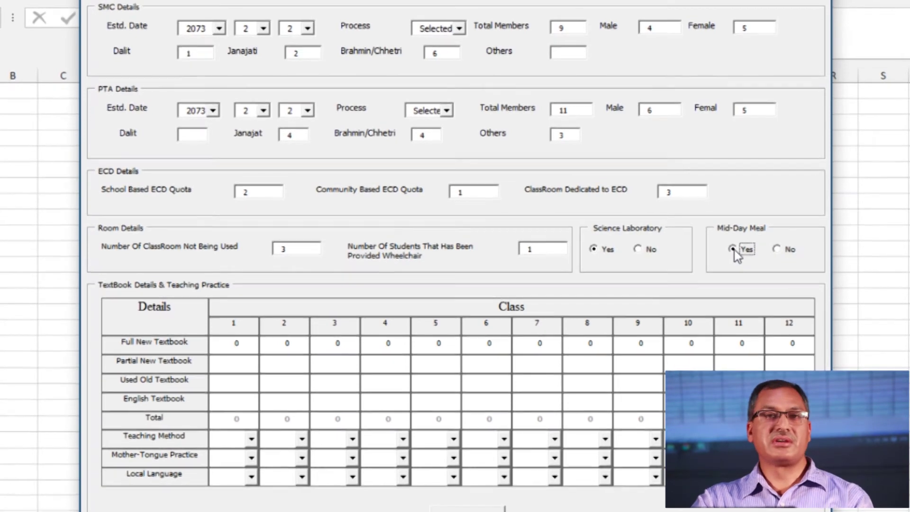
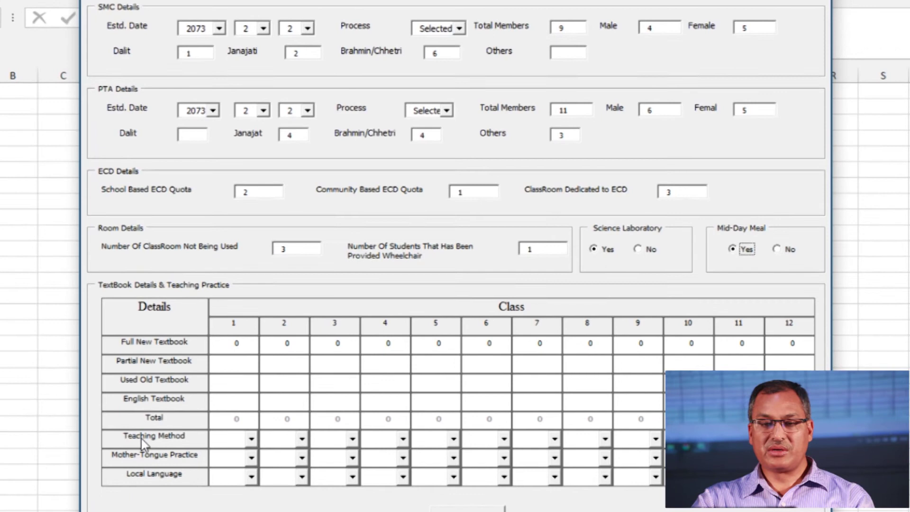
# Set the Teaching Method for classes 1–4 to Class Teaching
pyautogui.click(251, 438)
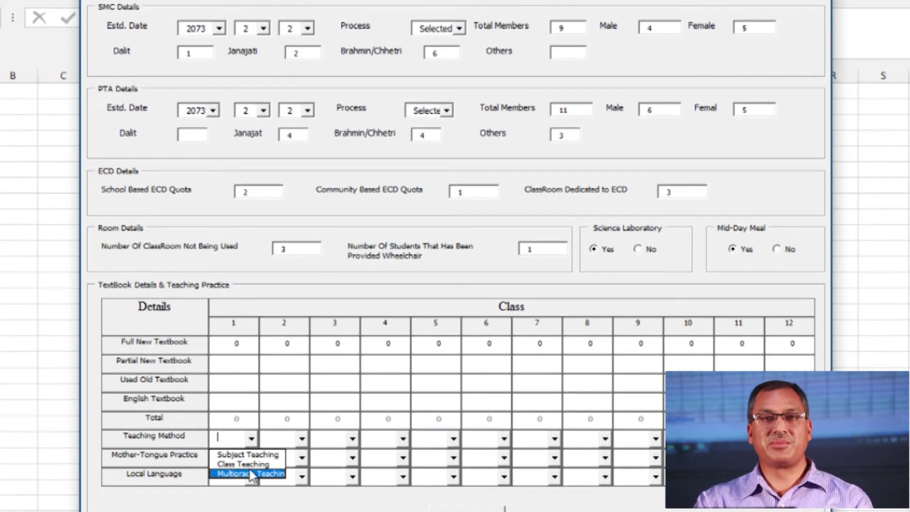
pyautogui.click(243, 464)
pyautogui.click(302, 438)
pyautogui.click(293, 464)
pyautogui.click(352, 438)
pyautogui.click(350, 464)
pyautogui.click(402, 438)
pyautogui.click(394, 464)
# Set the Teaching Method for classes 5–9 to Subject Teaching
pyautogui.click(454, 439)
pyautogui.click(449, 454)
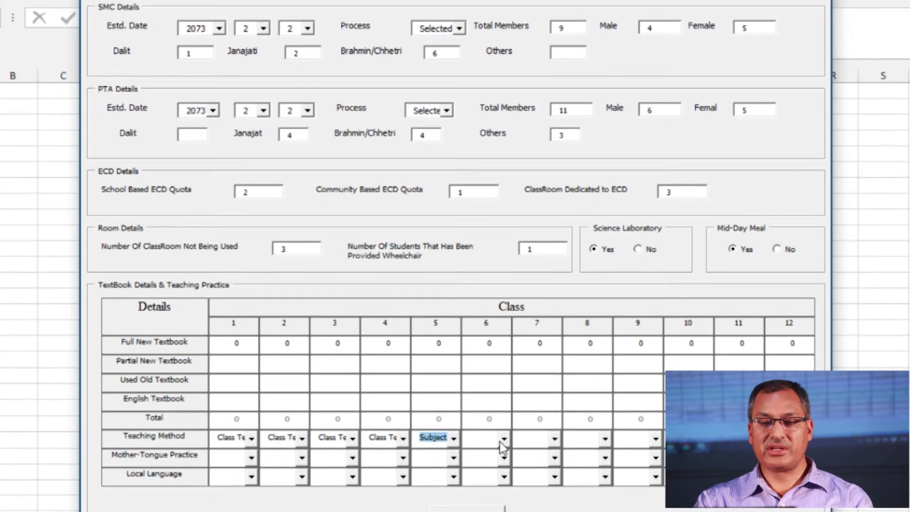
pyautogui.click(504, 439)
pyautogui.click(506, 455)
pyautogui.click(554, 438)
pyautogui.click(550, 454)
pyautogui.click(605, 438)
pyautogui.click(601, 454)
pyautogui.click(655, 438)
pyautogui.click(634, 454)
pyautogui.press('Tab')
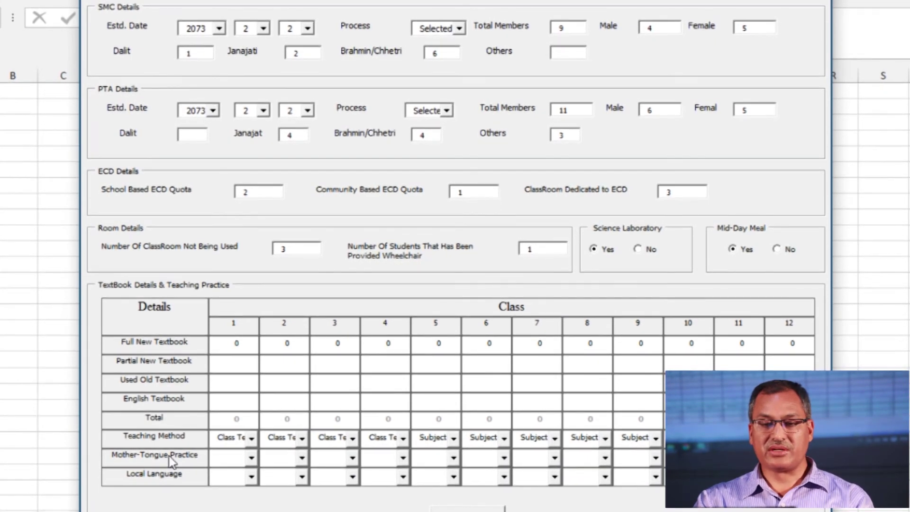
# Choose Newari as the Local Language for class 1, then for classes 2 through 5
pyautogui.click(250, 459)
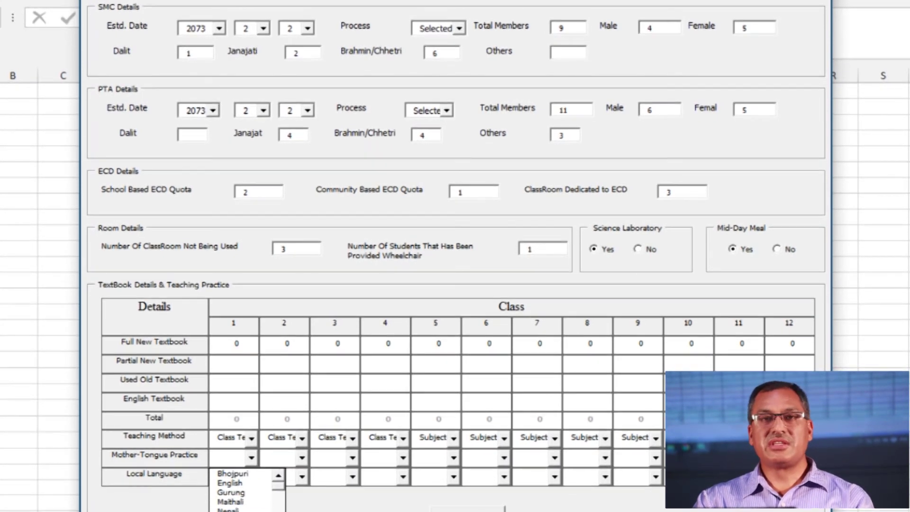
pyautogui.click(152, 457)
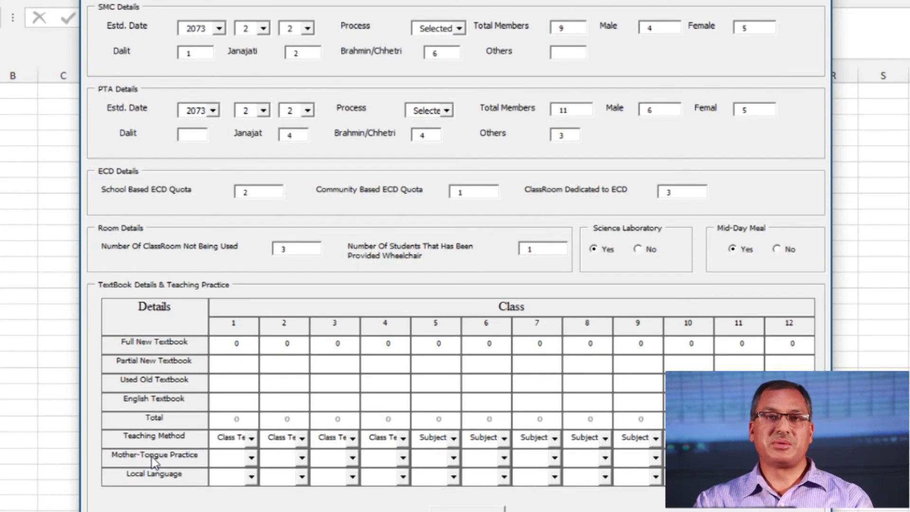
pyautogui.click(251, 458)
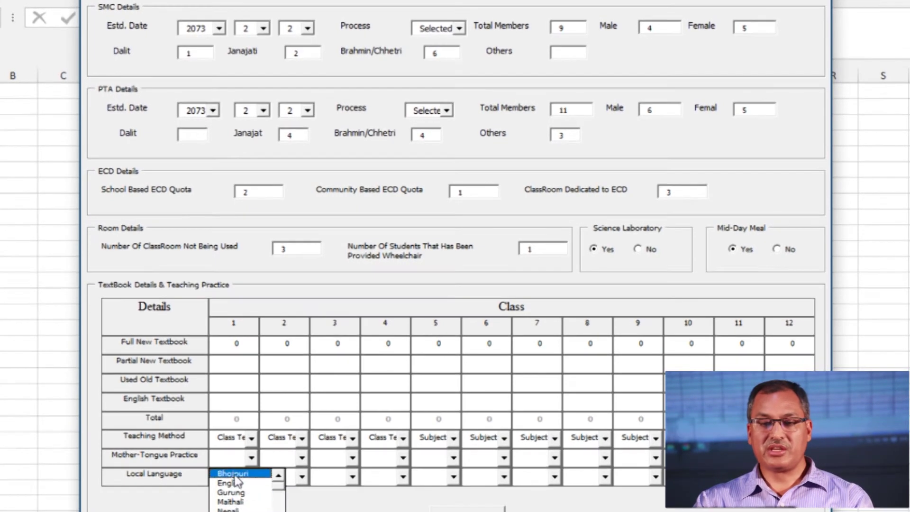
pyautogui.click(158, 458)
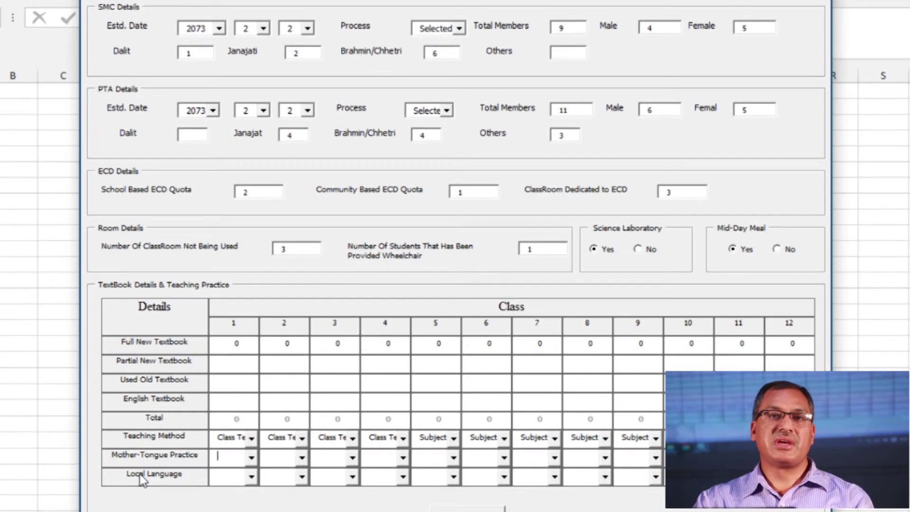
pyautogui.click(251, 477)
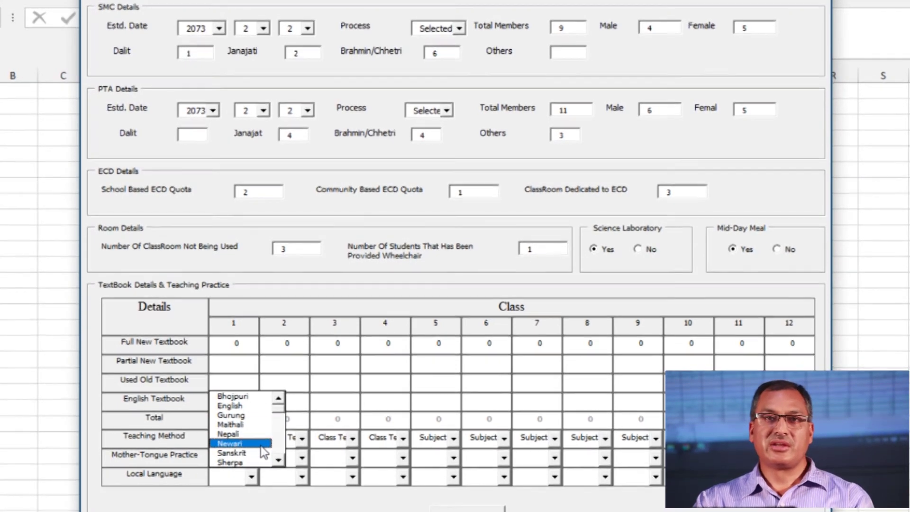
pyautogui.click(260, 444)
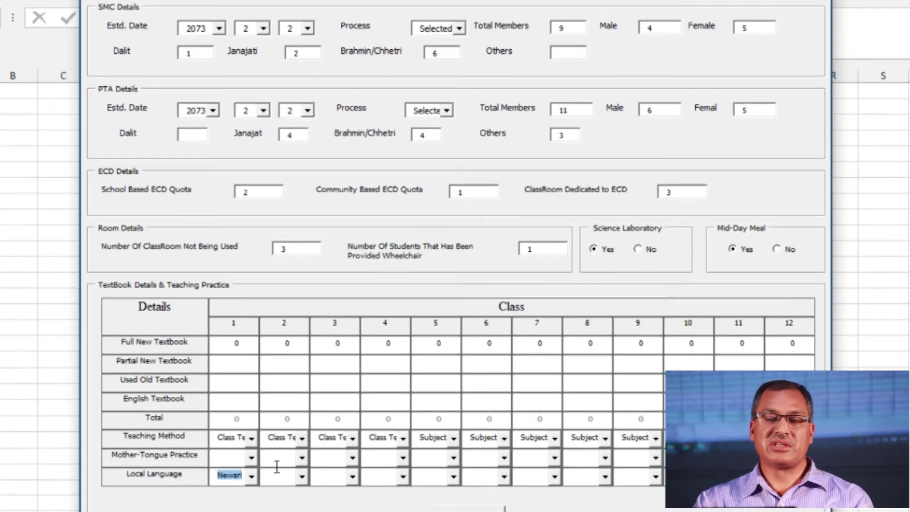
pyautogui.click(302, 476)
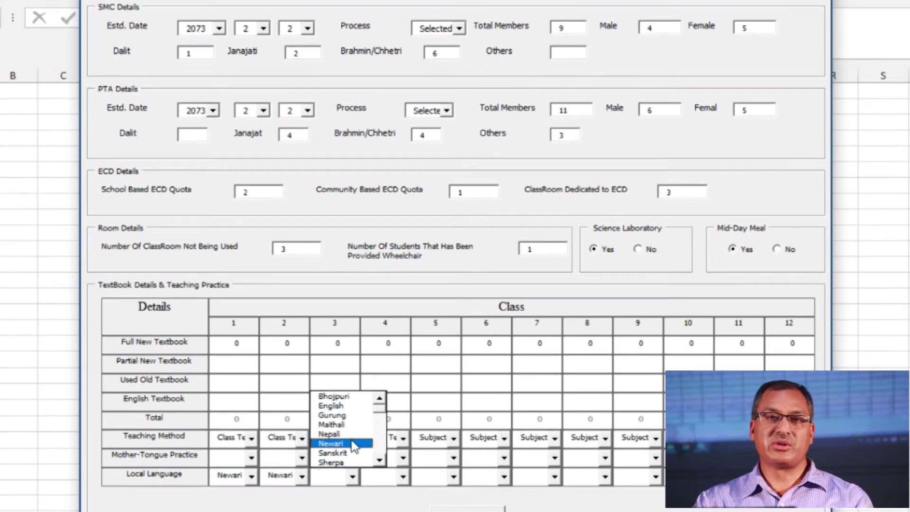
pyautogui.click(402, 477)
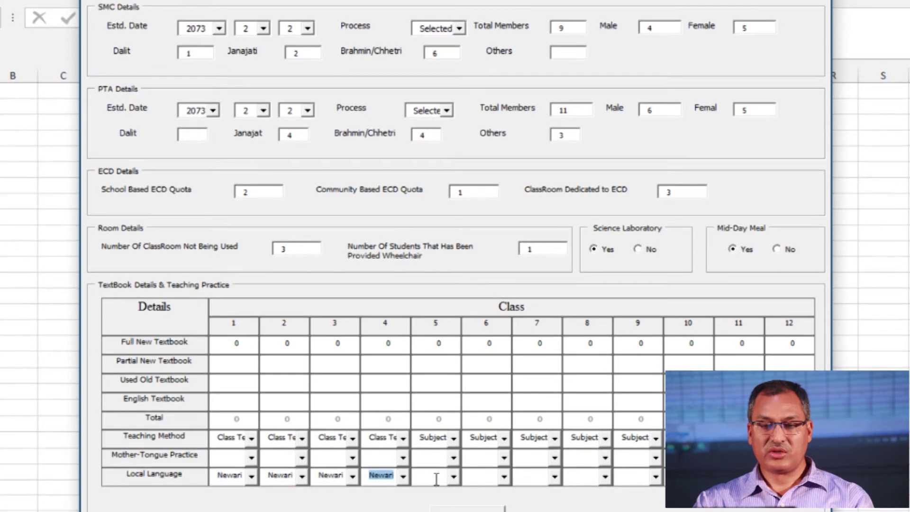
pyautogui.click(453, 478)
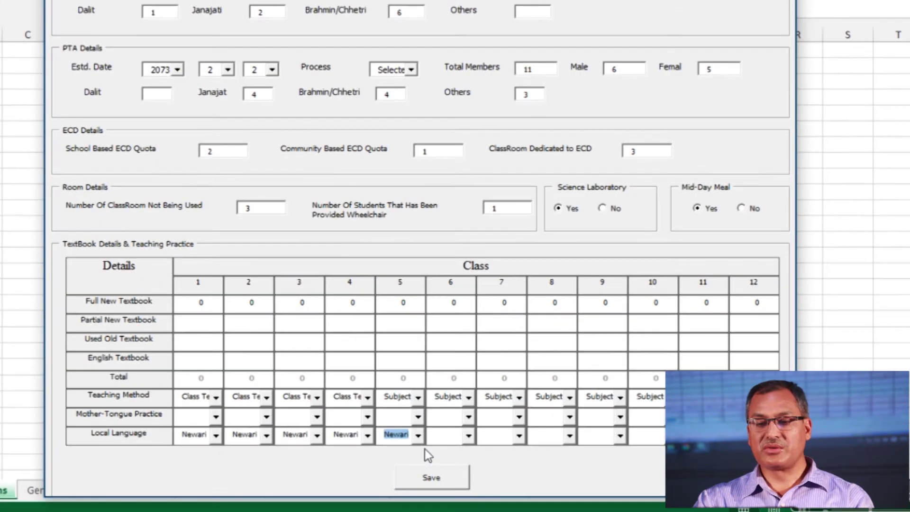
# Save the school details form and bring up the Add/Edit Subjects window for Class 1
pyautogui.click(431, 479)
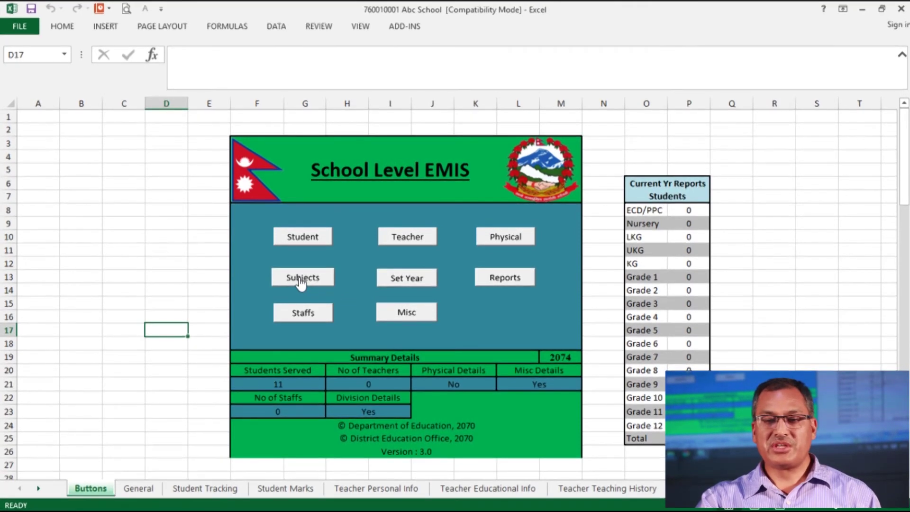
pyautogui.click(301, 281)
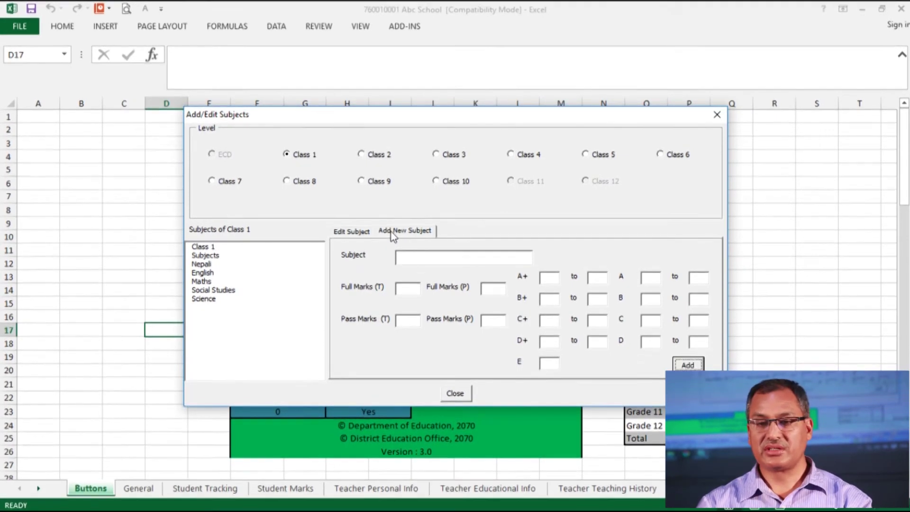
# Add subject 'My English 2' with theory full marks 50 and pass marks 20
pyautogui.click(413, 261)
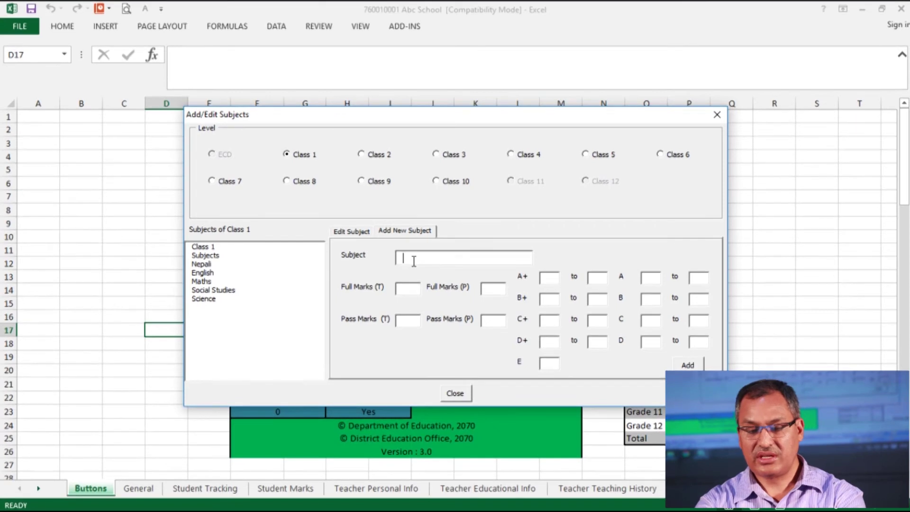
pyautogui.write('My En')
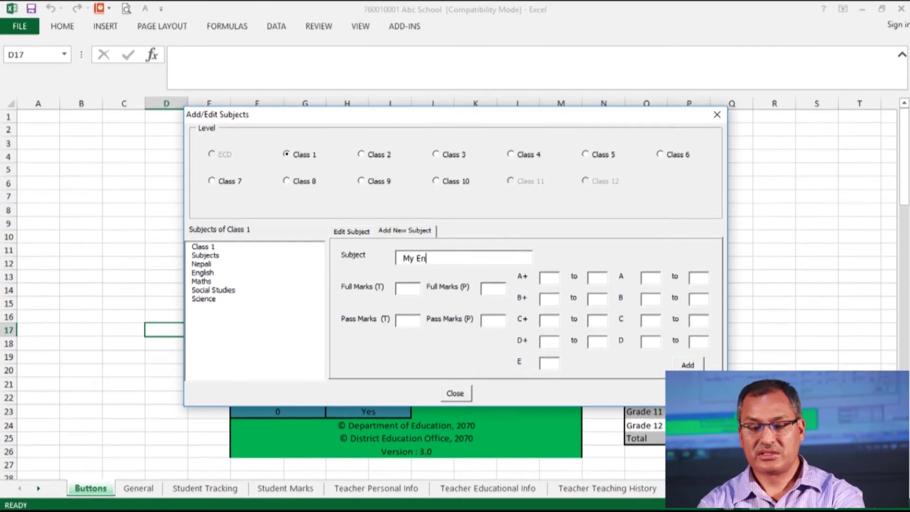
pyautogui.write('glish 2')
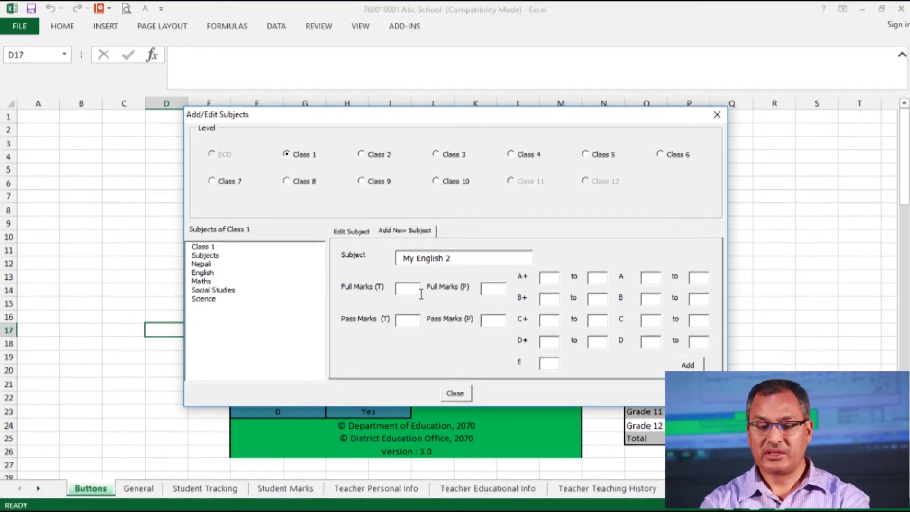
pyautogui.click(420, 290)
pyautogui.write('50')
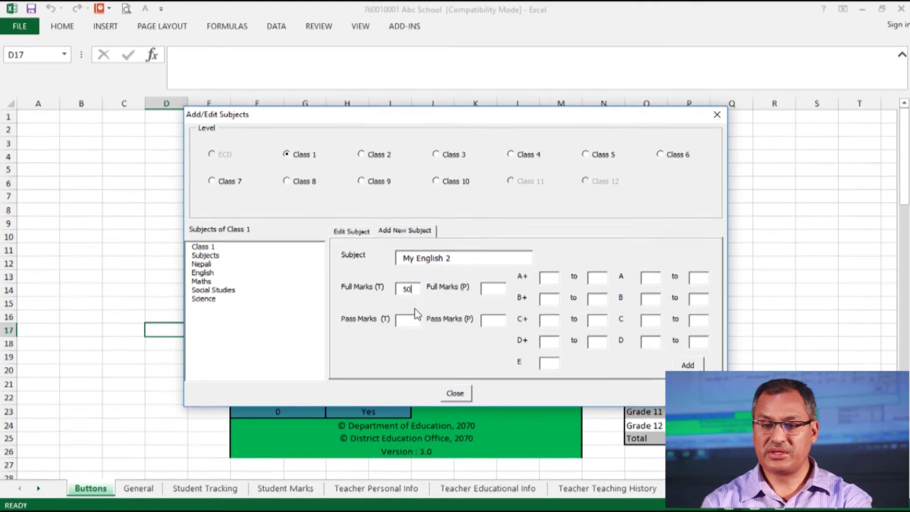
pyautogui.click(415, 320)
pyautogui.write('20')
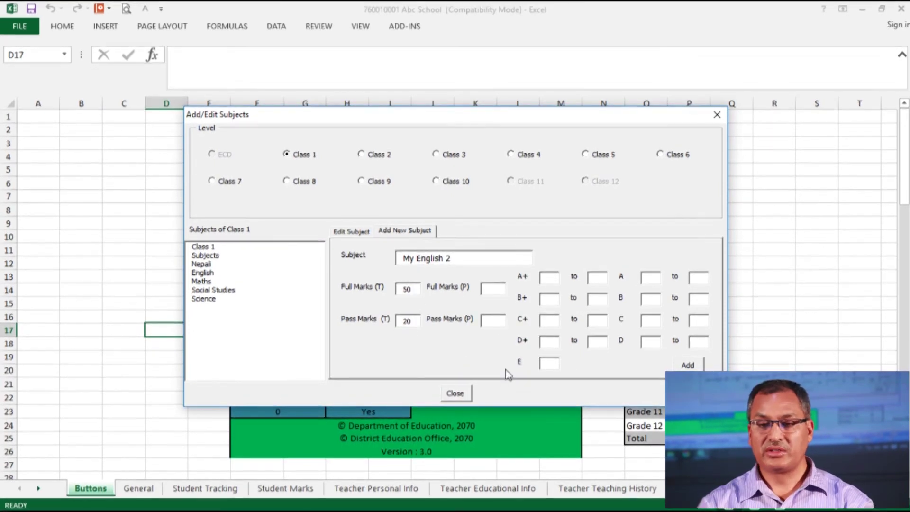
pyautogui.click(688, 364)
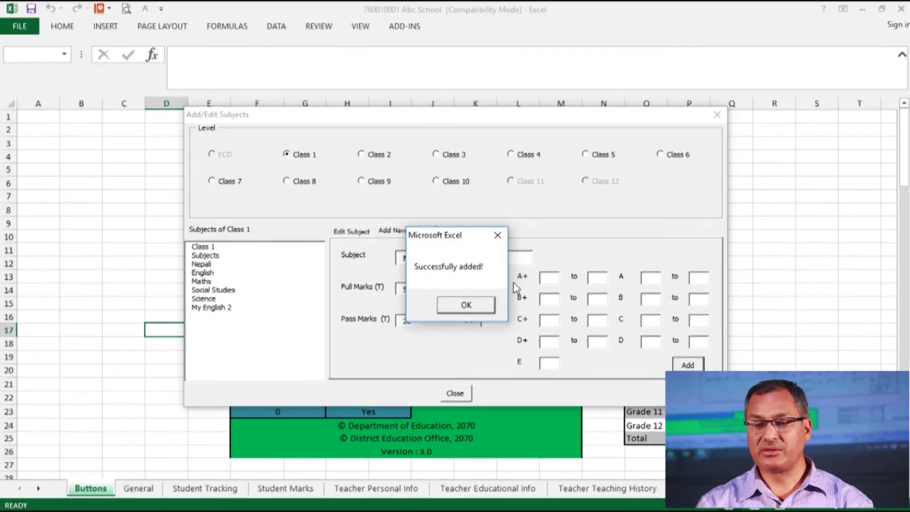
pyautogui.click(475, 304)
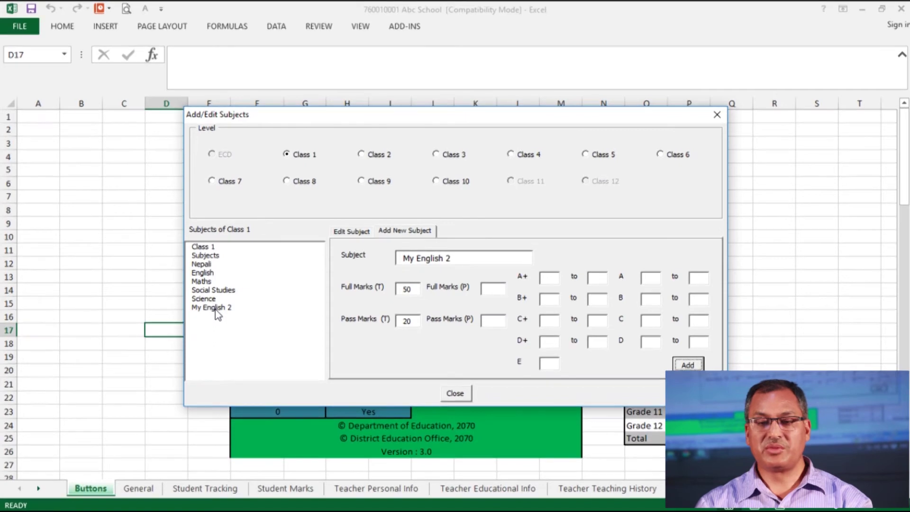
# Change My English 2's theory pass marks to 16 and save the update
pyautogui.click(215, 308)
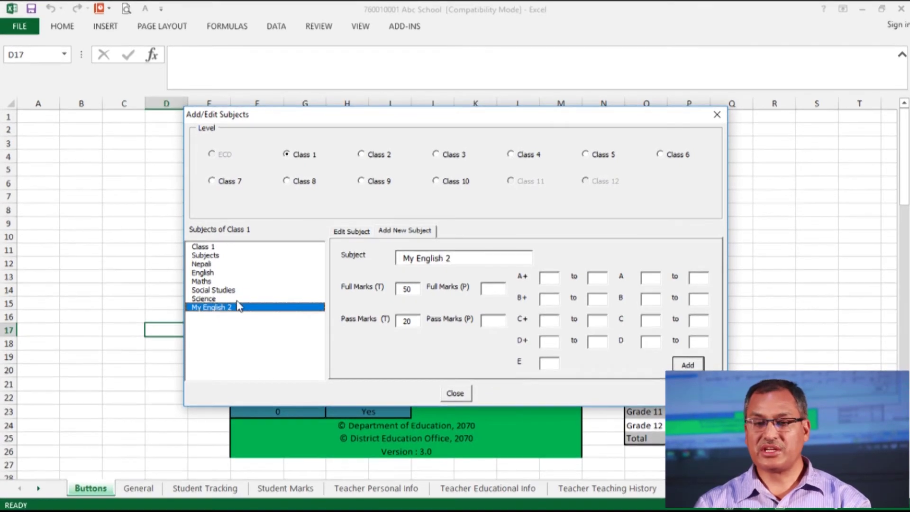
pyautogui.click(357, 232)
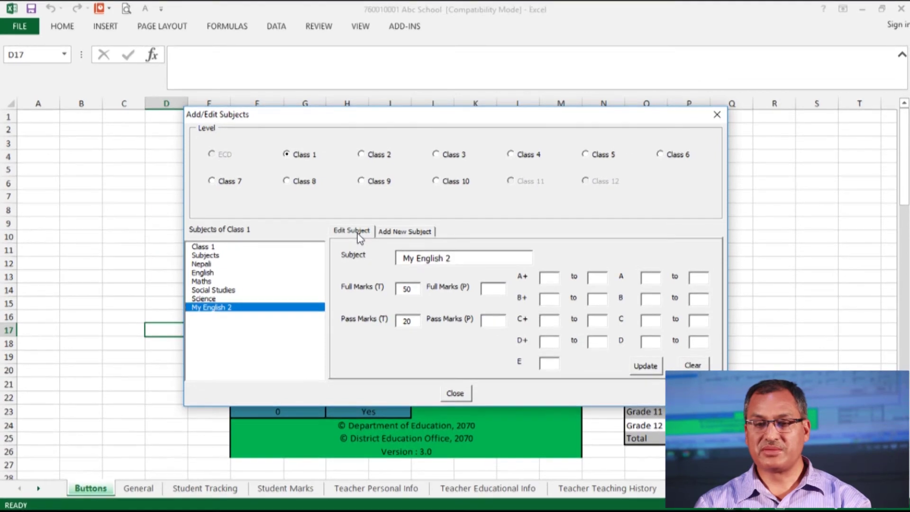
pyautogui.doubleClick(410, 324)
pyautogui.write('16')
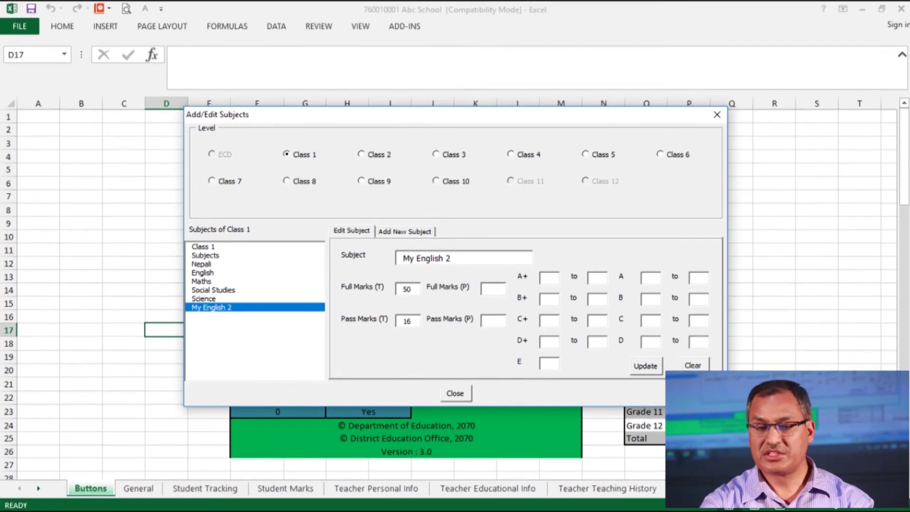
pyautogui.click(646, 367)
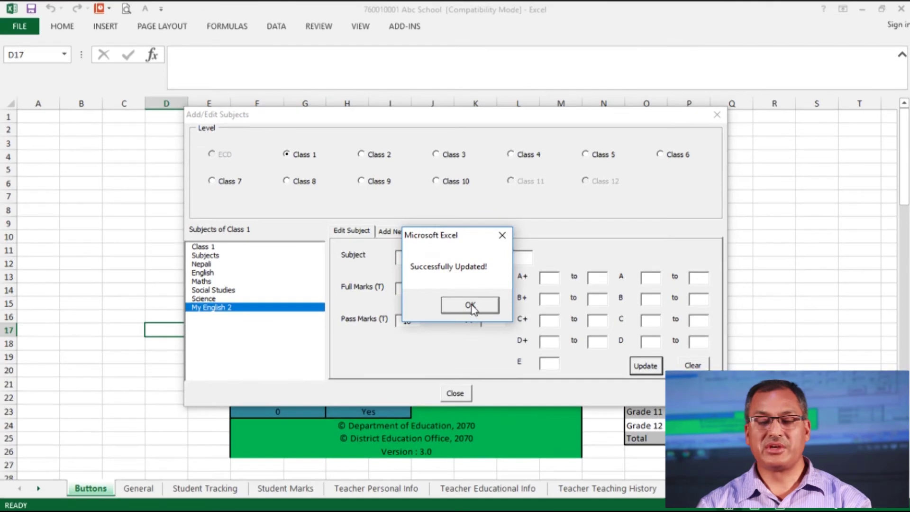
pyautogui.click(470, 305)
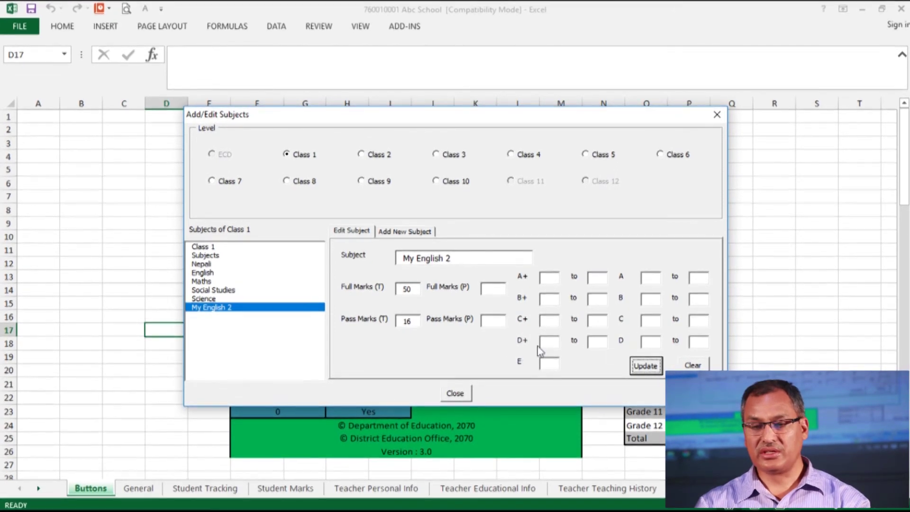
# Enter the A+ range 90–100 and the A range 80–90 for My English 2
pyautogui.click(556, 285)
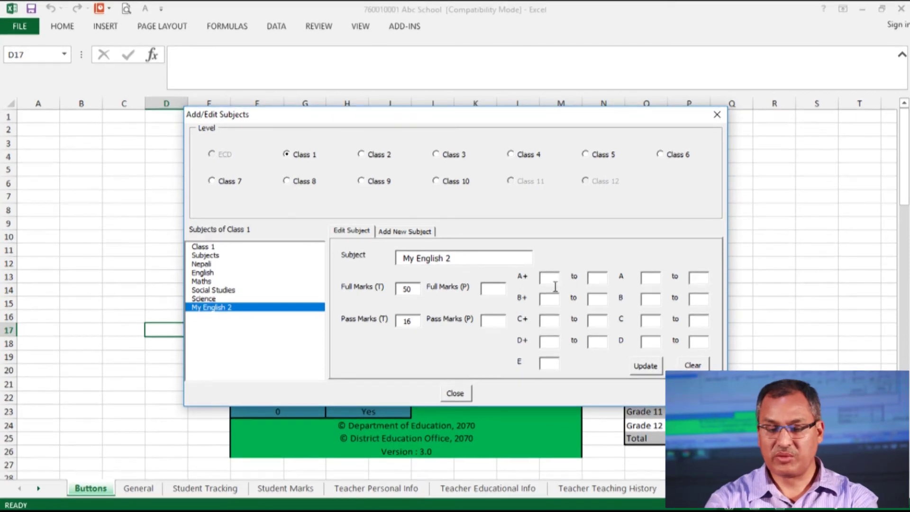
pyautogui.write('90')
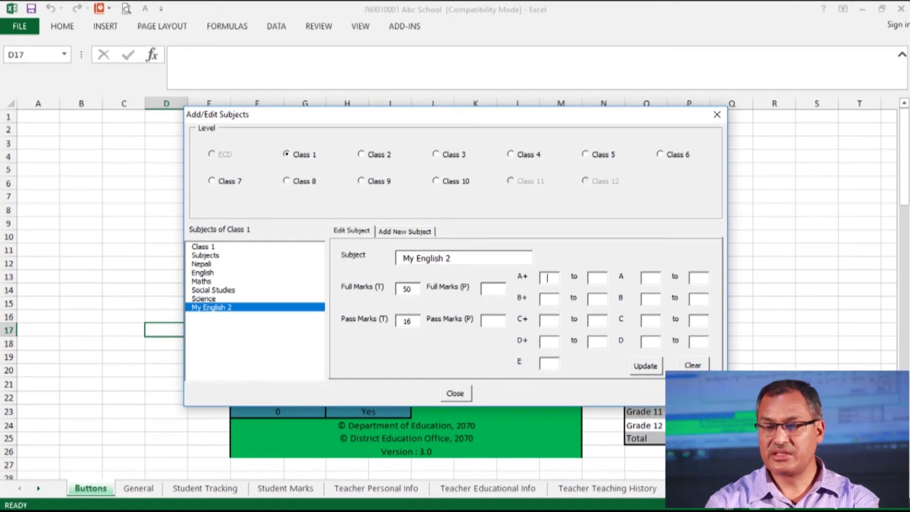
pyautogui.click(598, 279)
pyautogui.write('100')
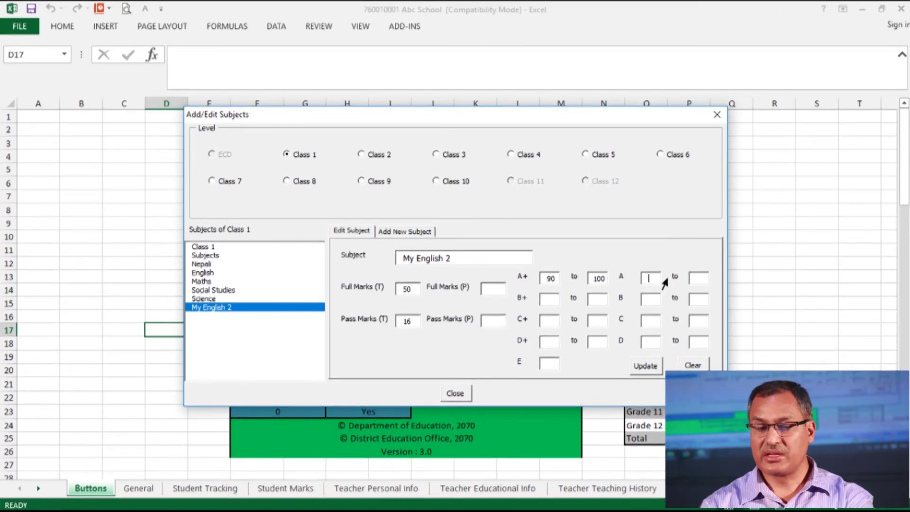
pyautogui.click(659, 280)
pyautogui.write('80')
pyautogui.click(705, 283)
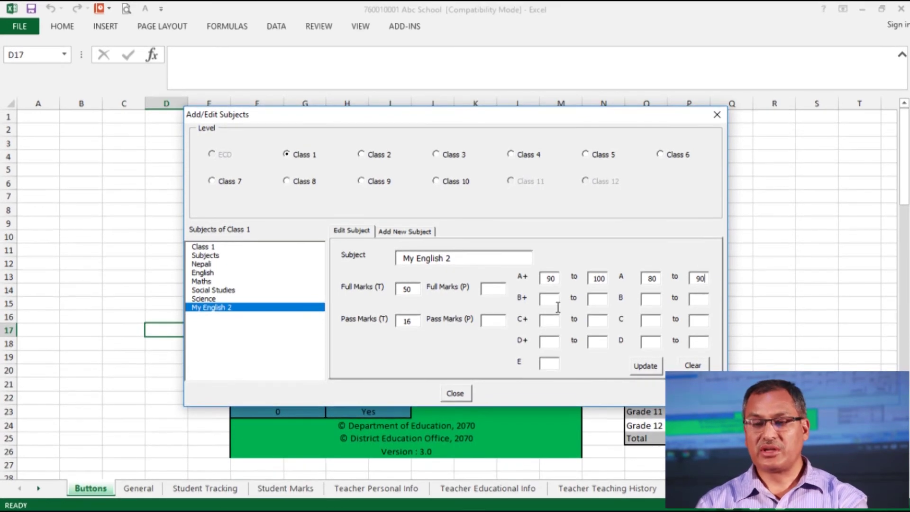
# Enter the B+ range 70–80 and the B range 60–70, then save the grade ranges
pyautogui.click(550, 300)
pyautogui.write('70')
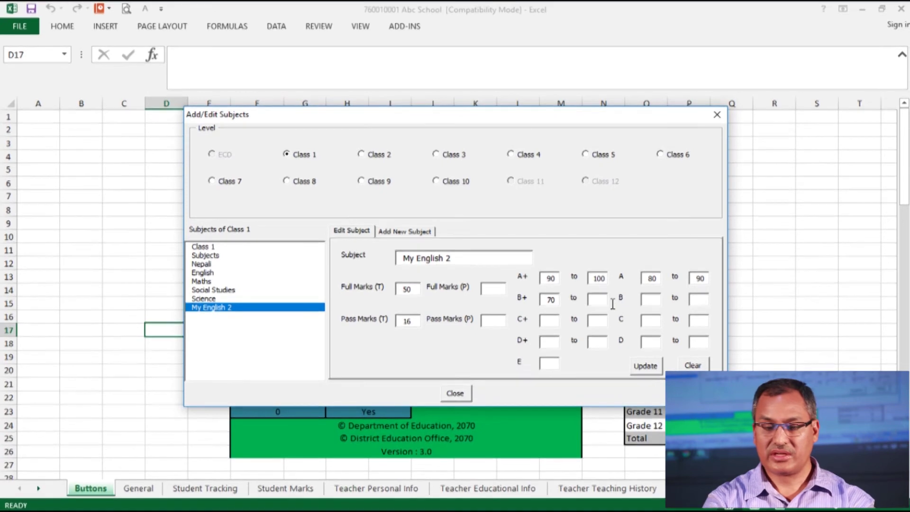
pyautogui.click(608, 303)
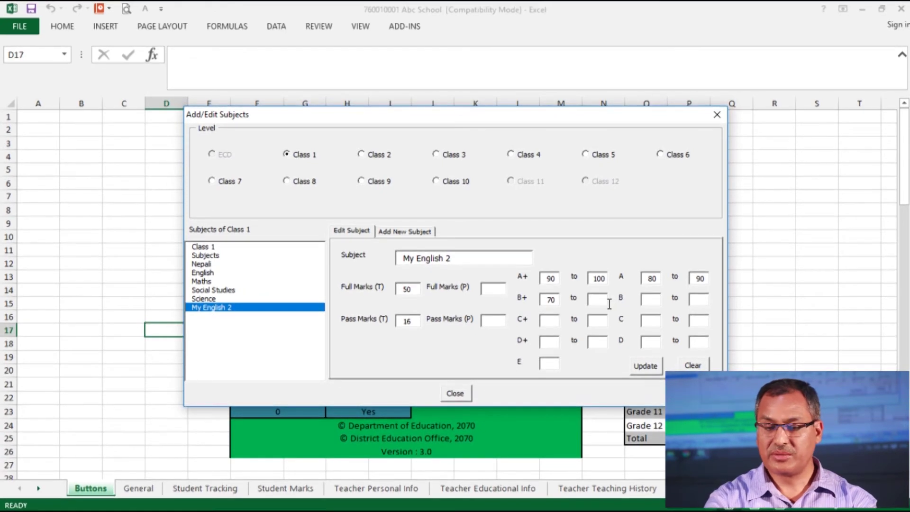
pyautogui.write('80')
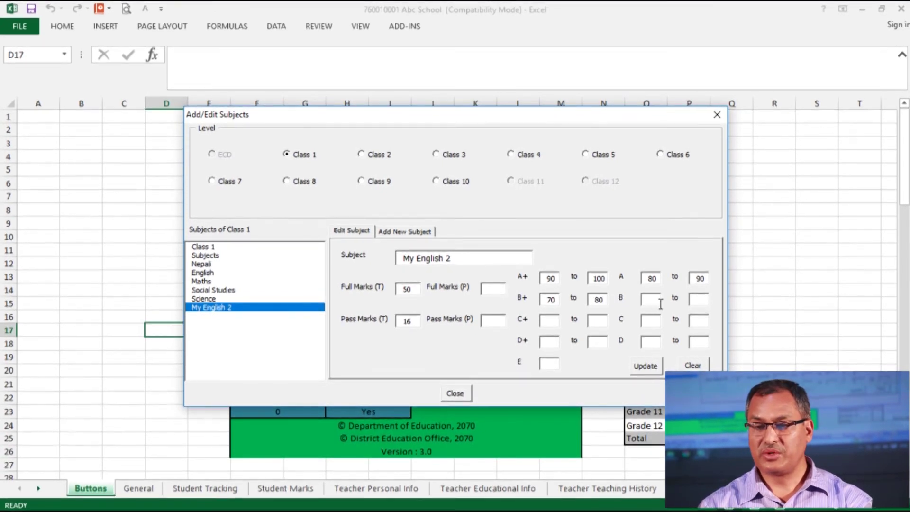
pyautogui.write('60')
pyautogui.click(705, 301)
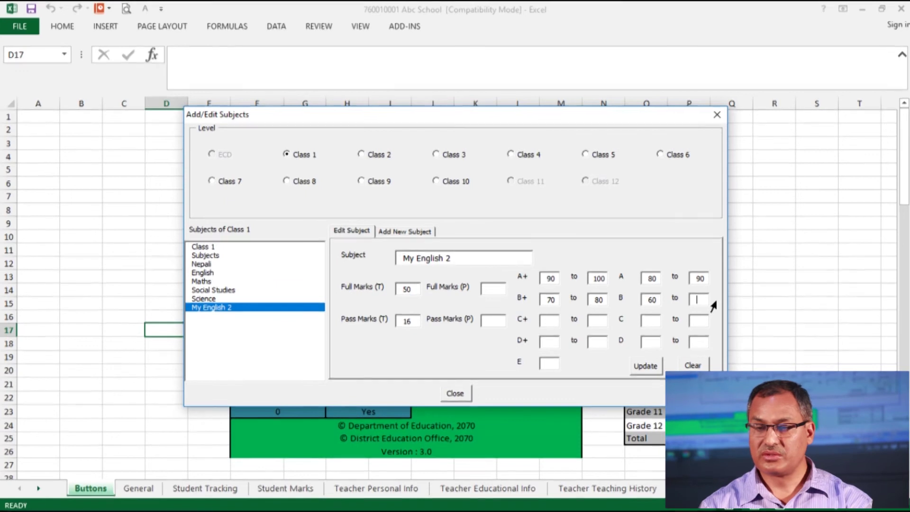
pyautogui.write('70')
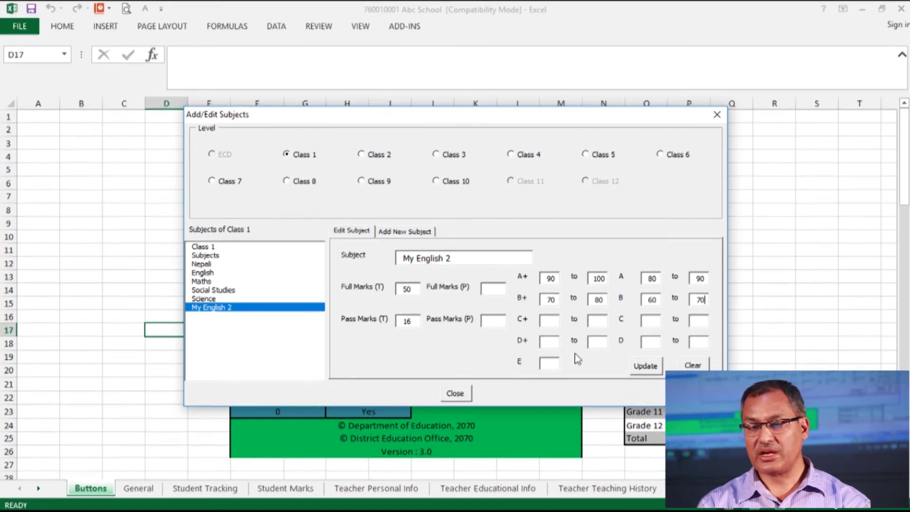
pyautogui.click(645, 368)
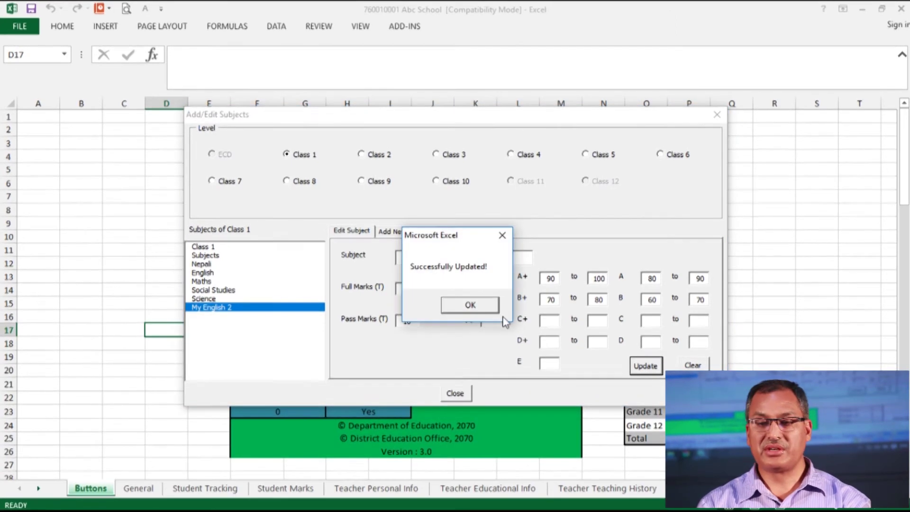
pyautogui.click(471, 304)
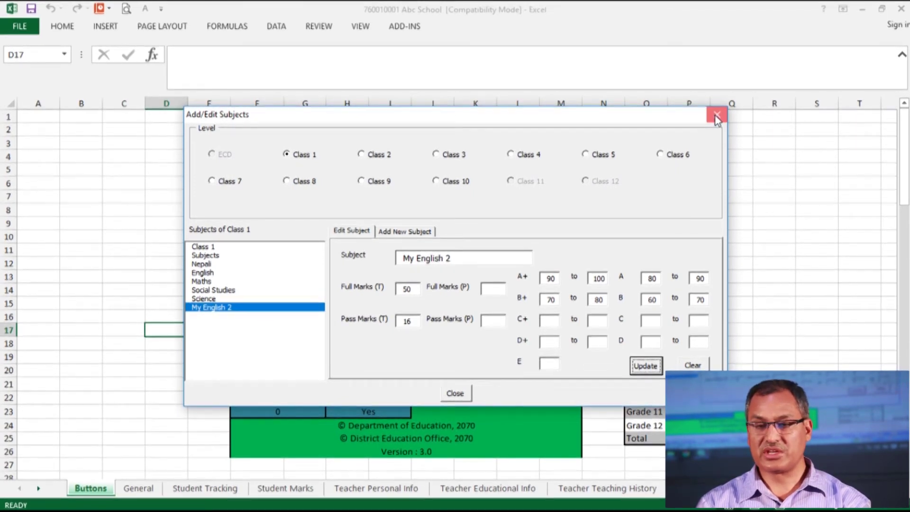
# Close the Add/Edit Subjects dialog
pyautogui.click(713, 116)
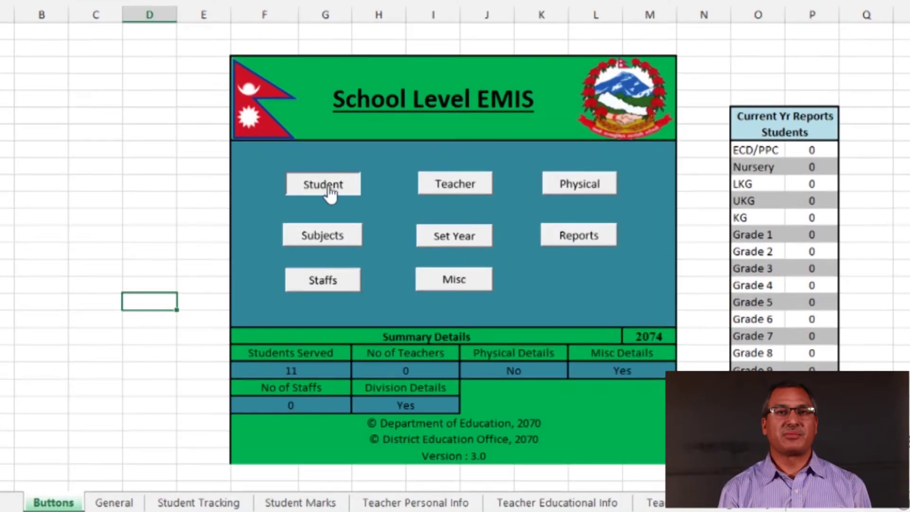
# Open Exam Options through the Student > Update > Marks > Update Exam path
pyautogui.click(322, 185)
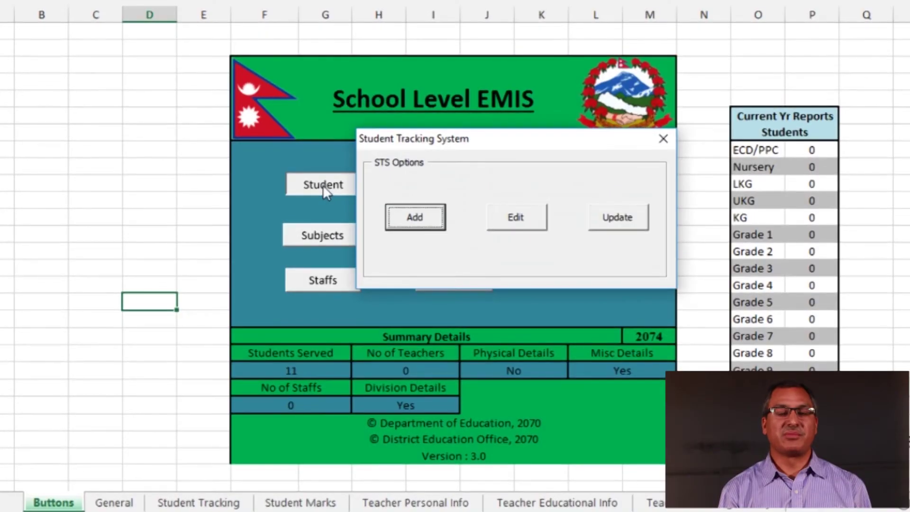
pyautogui.click(618, 218)
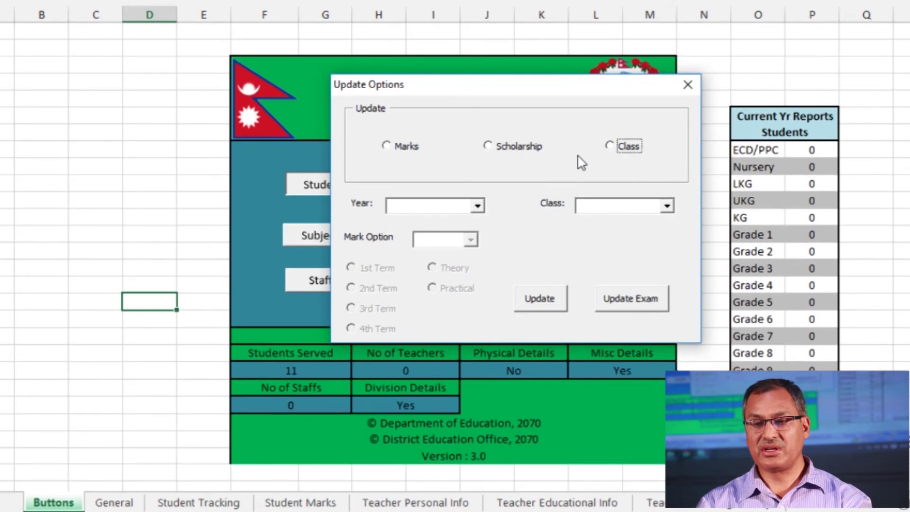
pyautogui.click(387, 146)
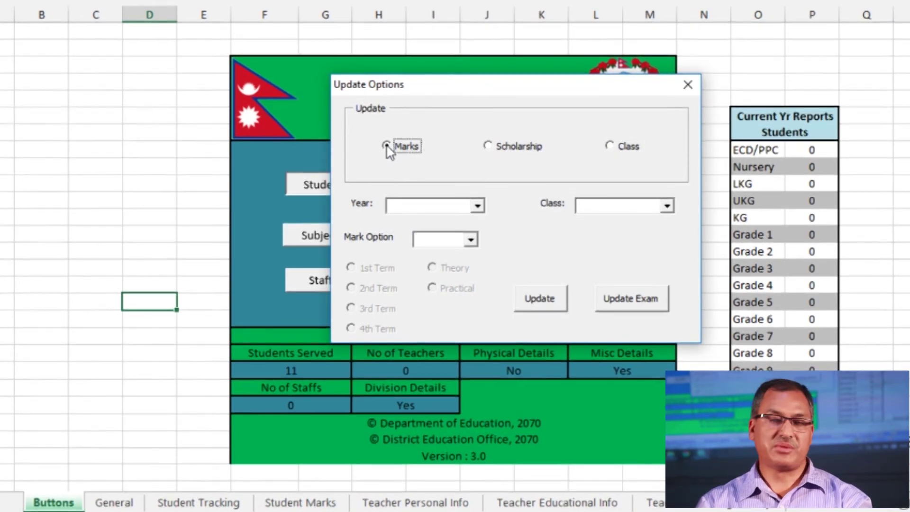
pyautogui.click(631, 307)
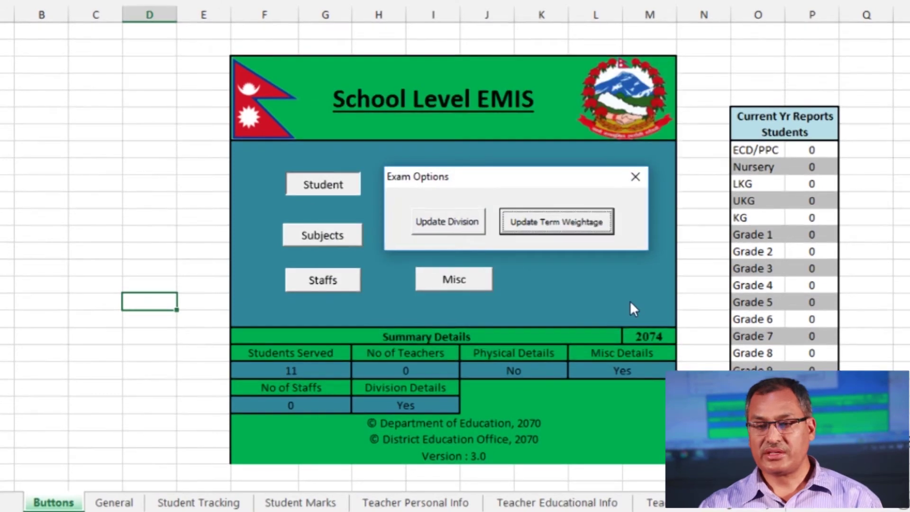
# Change Class 1's 2074 3rd Division cutoff from 32 to 40, save it, and close Set Division
pyautogui.click(451, 226)
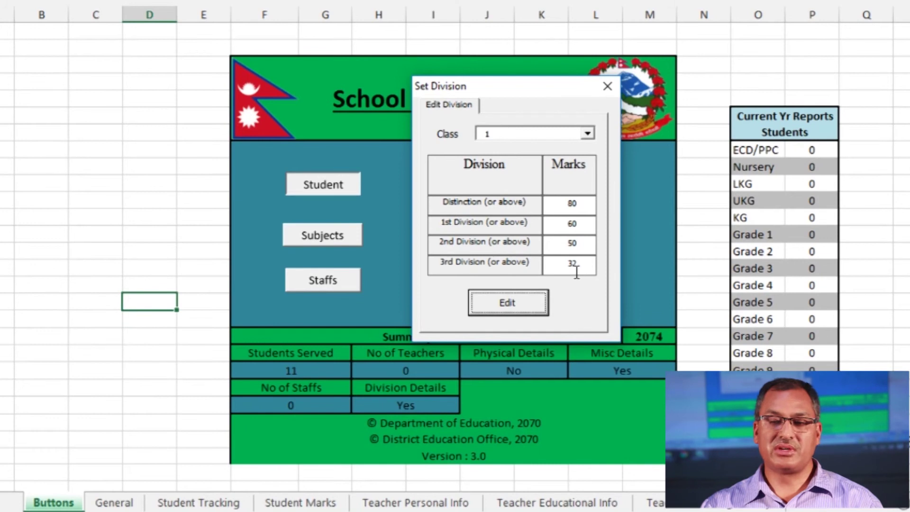
pyautogui.press('Return')
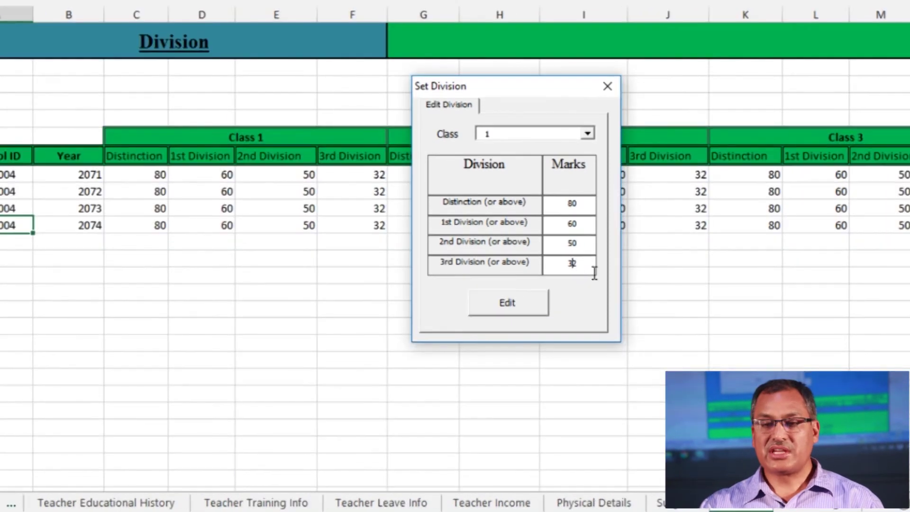
pyautogui.doubleClick(577, 272)
pyautogui.write('40')
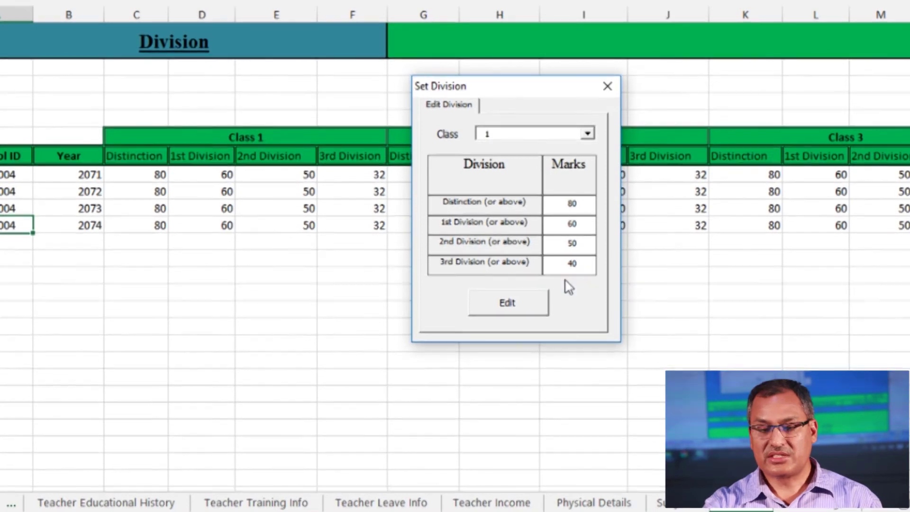
pyautogui.click(499, 312)
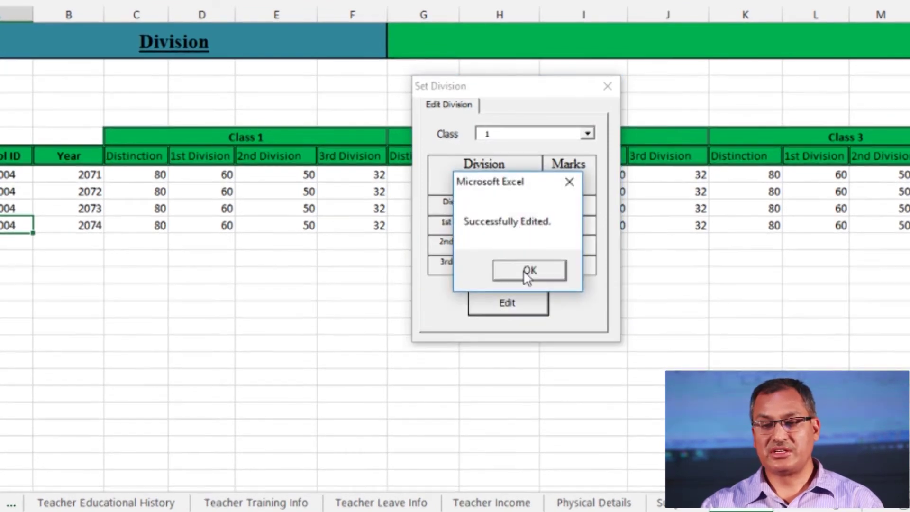
pyautogui.click(526, 274)
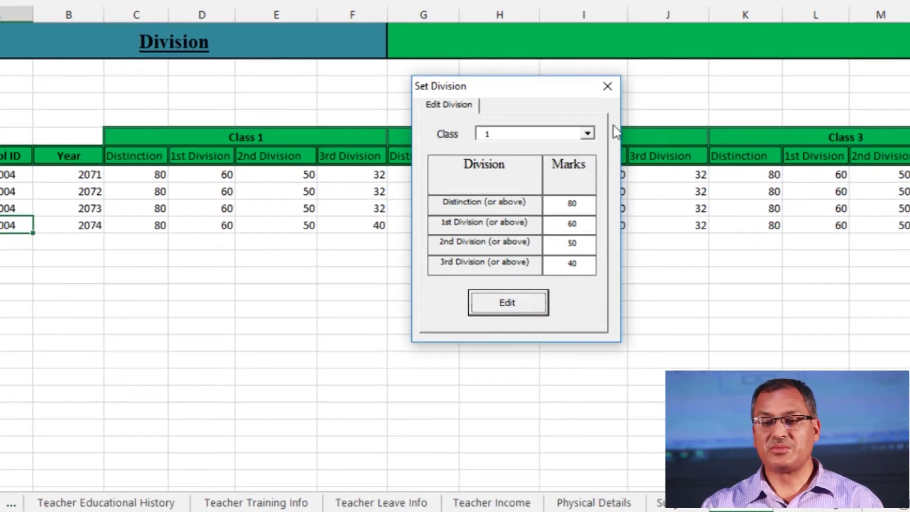
pyautogui.click(606, 90)
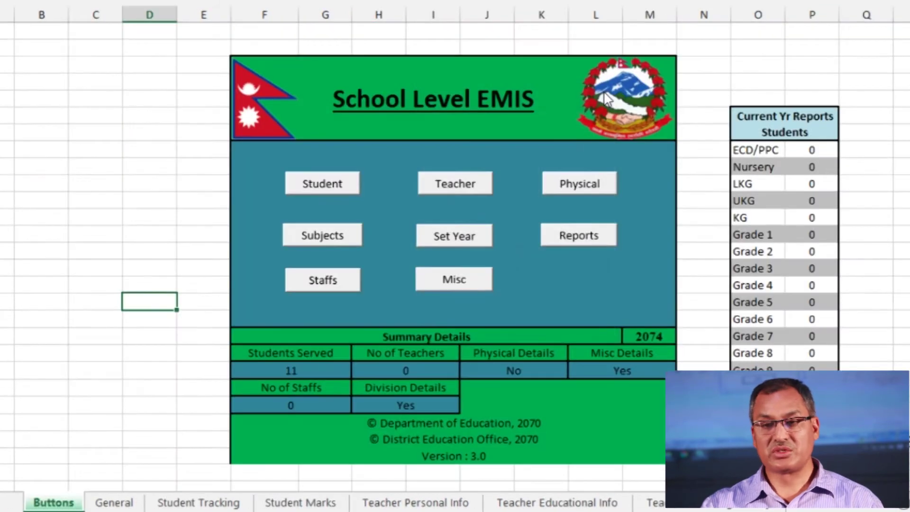
# Save Class 1's term weightage of 20, 20, 20 and 40 percent
pyautogui.click(339, 186)
pyautogui.click(610, 219)
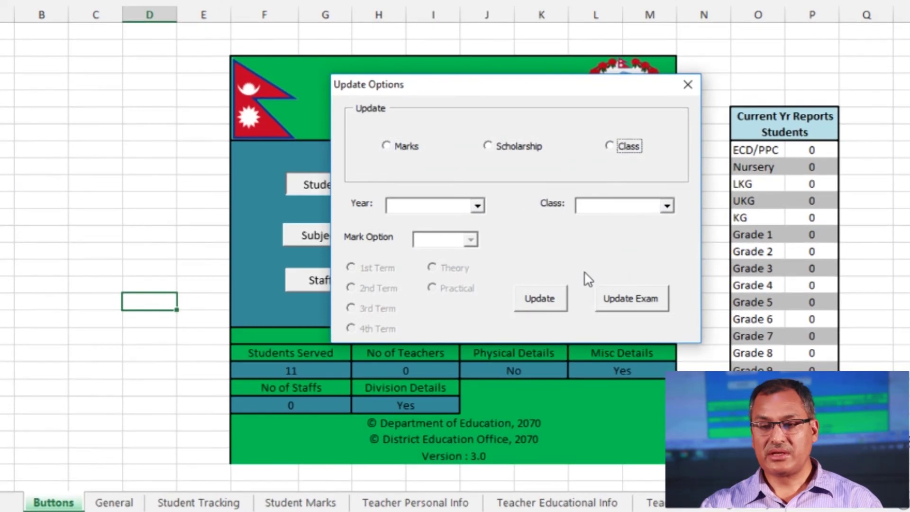
pyautogui.click(629, 299)
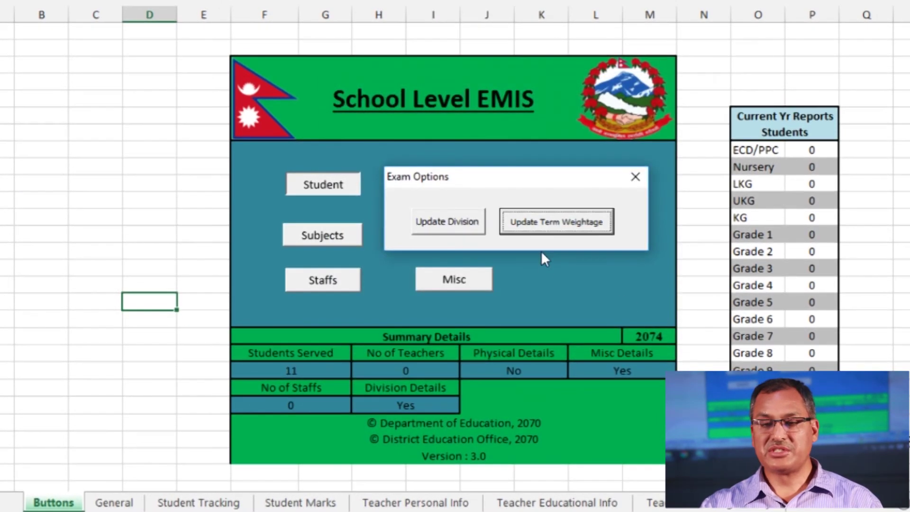
pyautogui.click(551, 227)
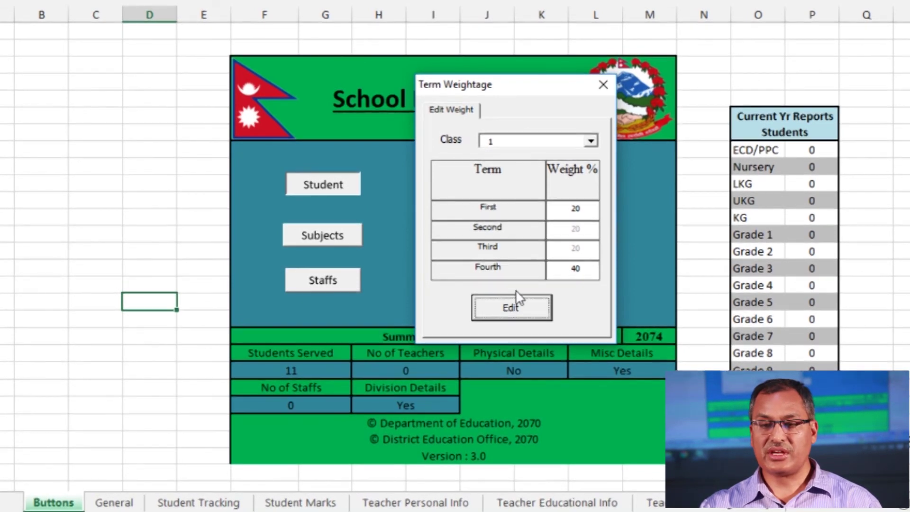
pyautogui.click(516, 305)
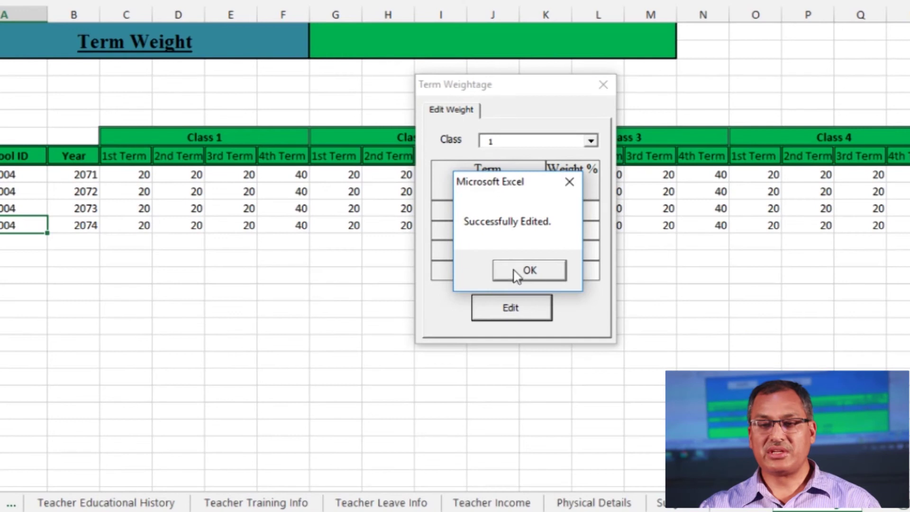
pyautogui.click(516, 271)
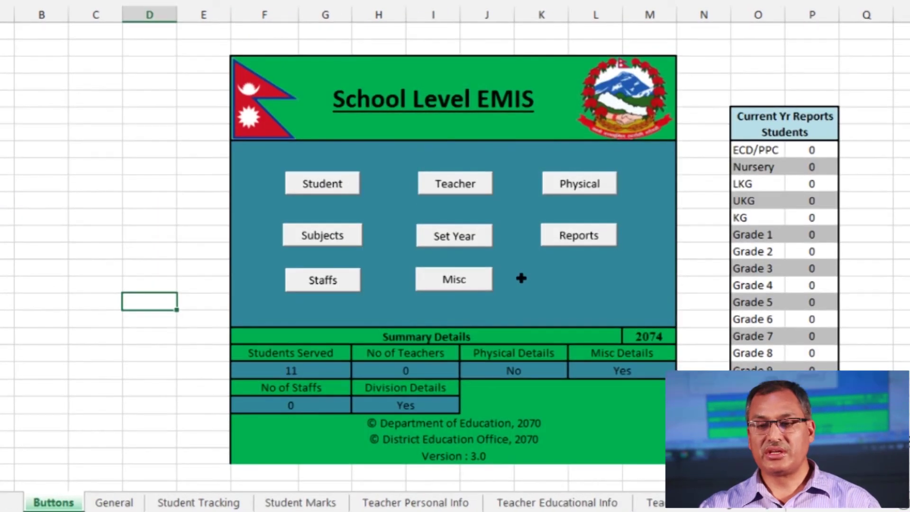
# Start a student marks update for year 2074 and Class 1
pyautogui.click(331, 192)
pyautogui.click(596, 219)
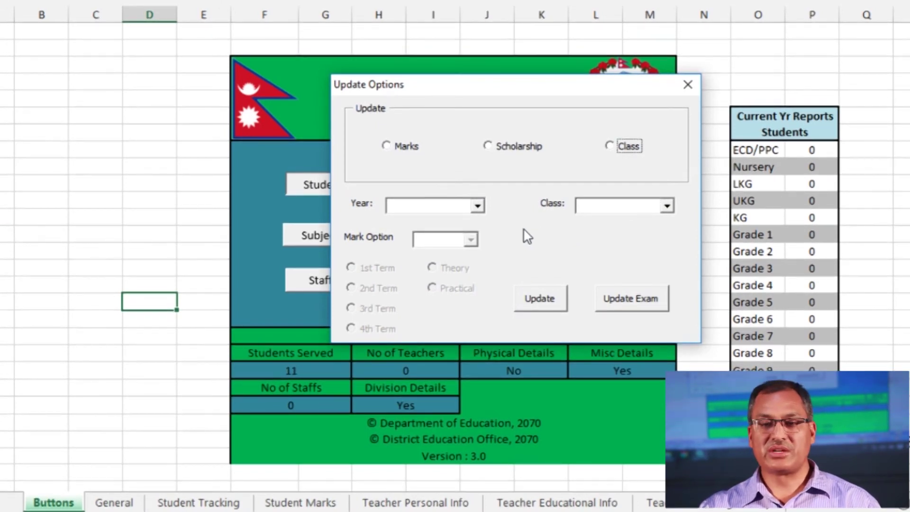
pyautogui.click(386, 146)
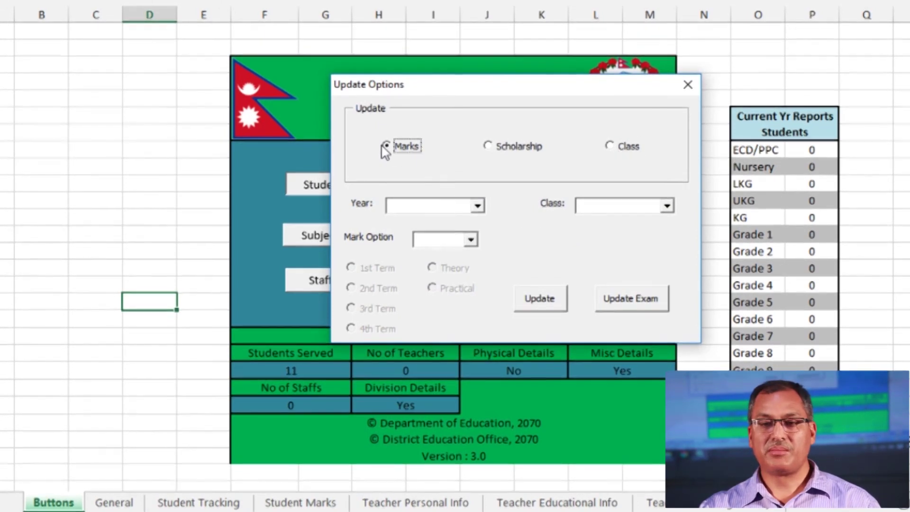
pyautogui.click(478, 206)
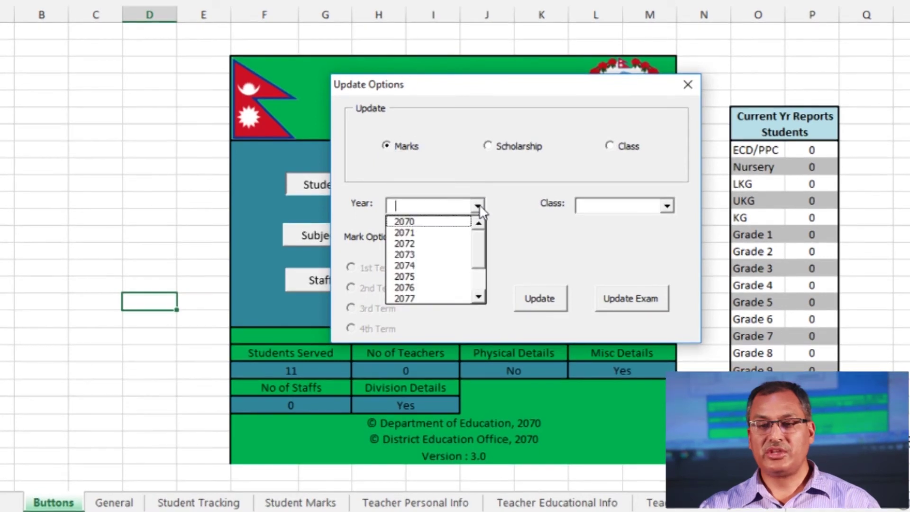
pyautogui.click(429, 265)
pyautogui.click(666, 205)
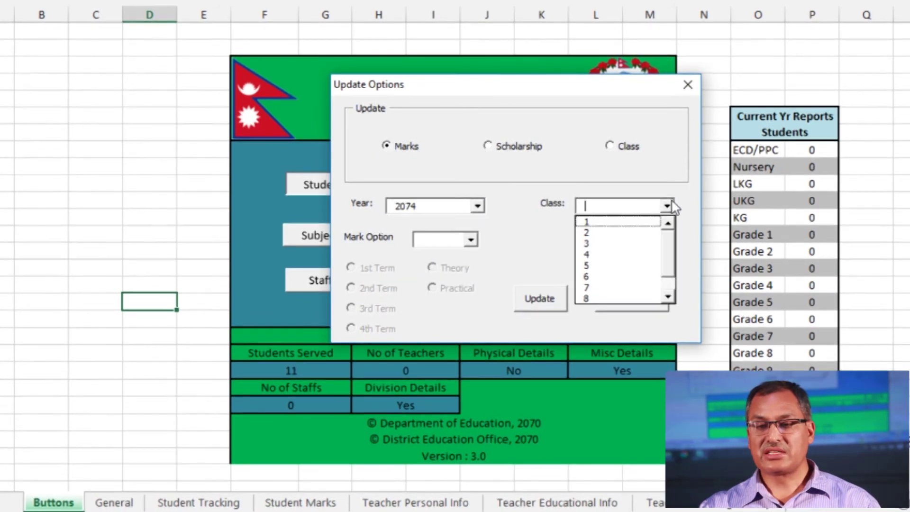
pyautogui.click(618, 222)
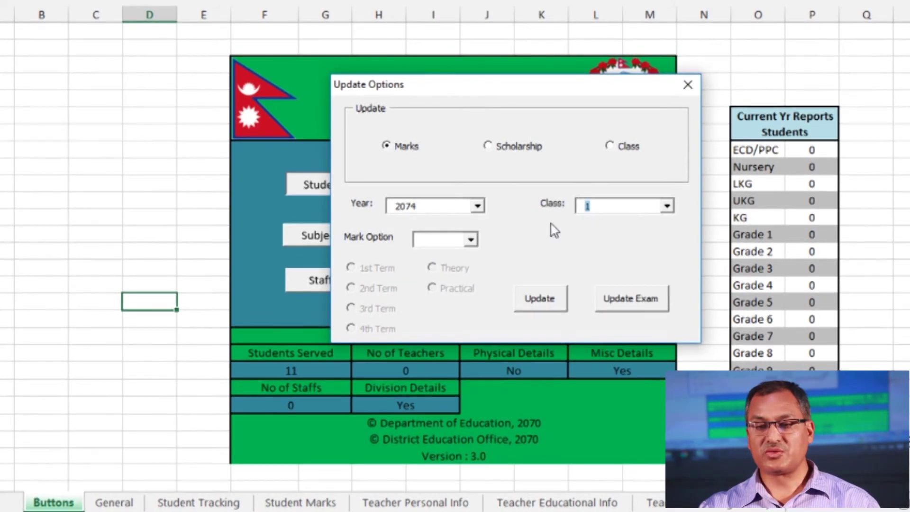
pyautogui.click(667, 206)
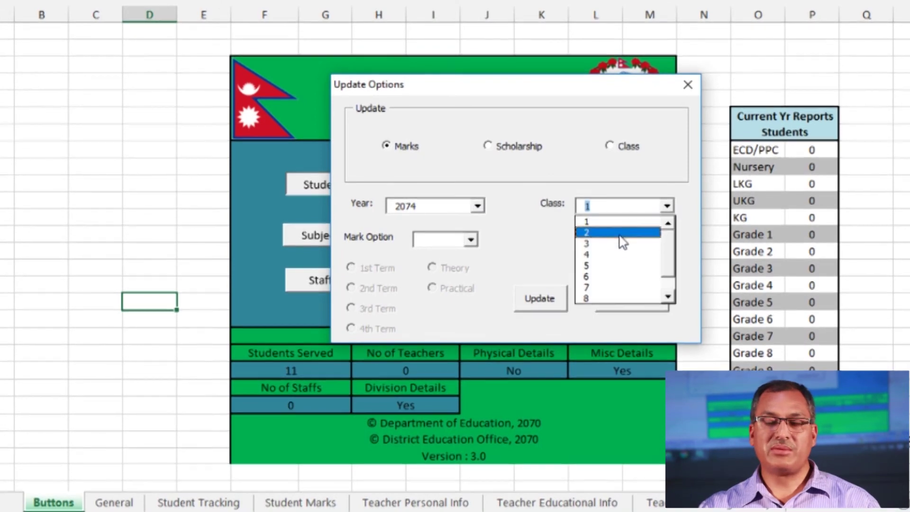
pyautogui.click(588, 223)
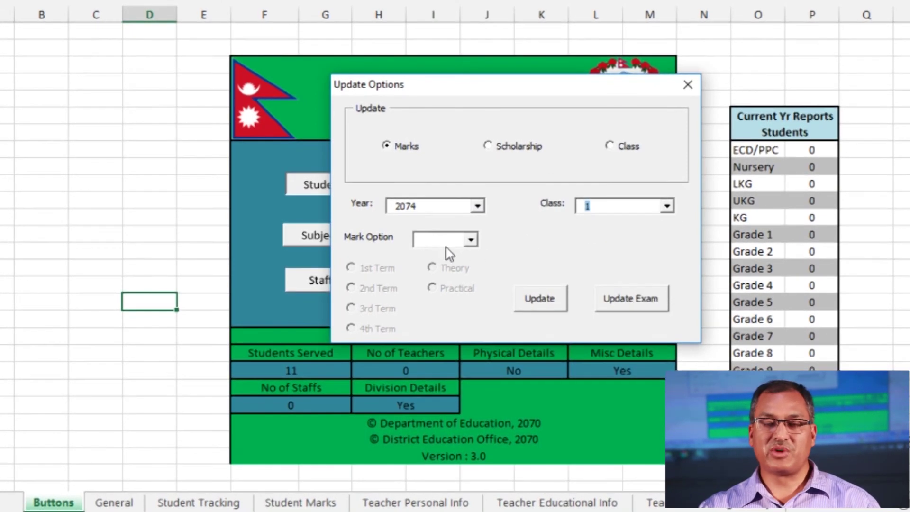
pyautogui.click(613, 207)
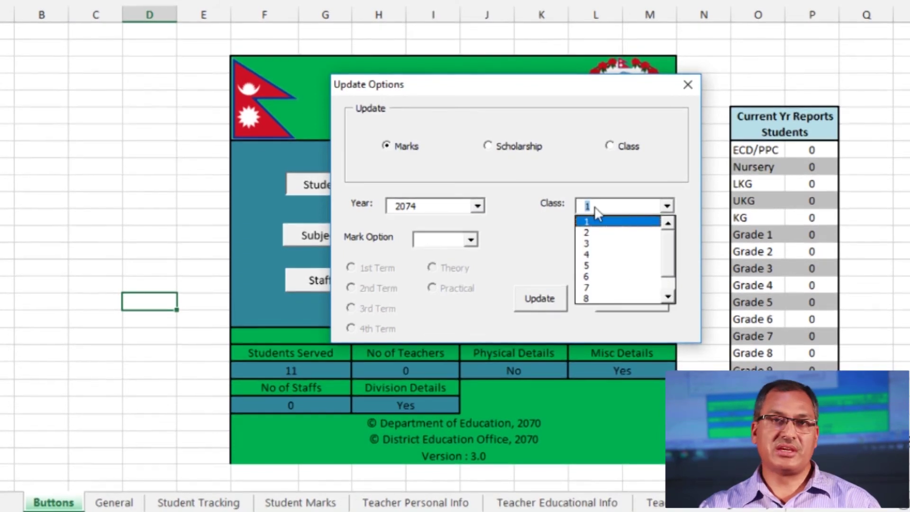
pyautogui.click(603, 224)
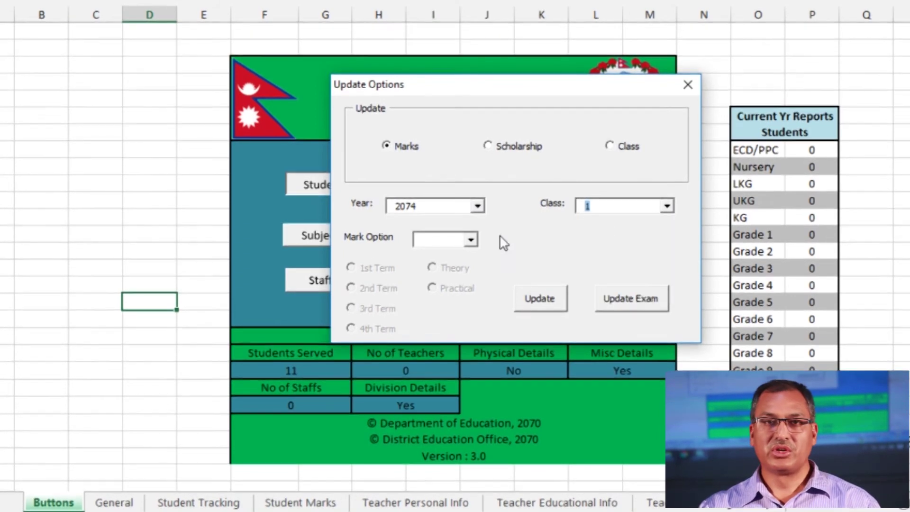
# Try the Term (Theory) and Term (Practical) mark options across the 1st to 4th terms
pyautogui.click(470, 241)
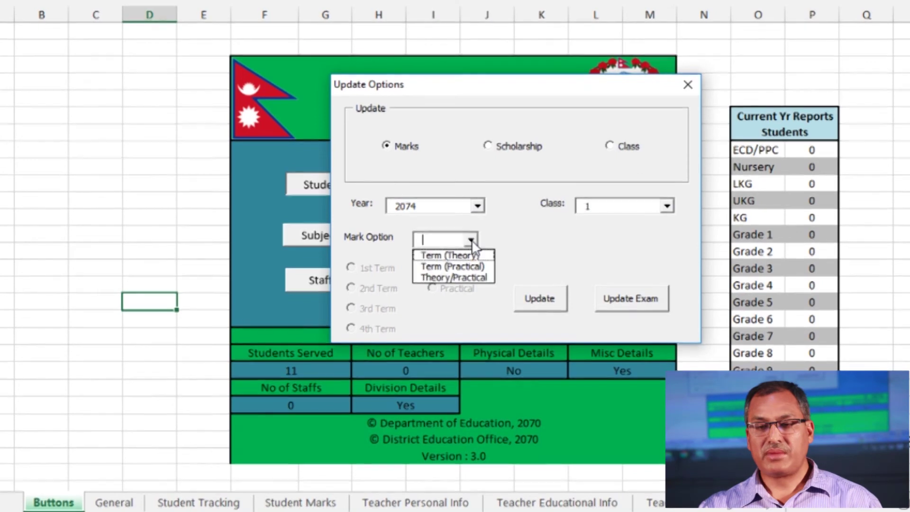
pyautogui.click(468, 256)
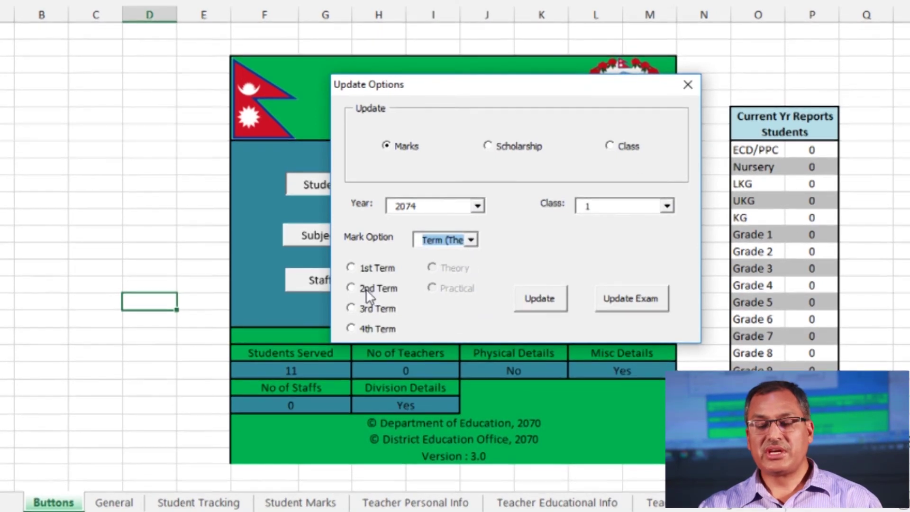
pyautogui.click(470, 240)
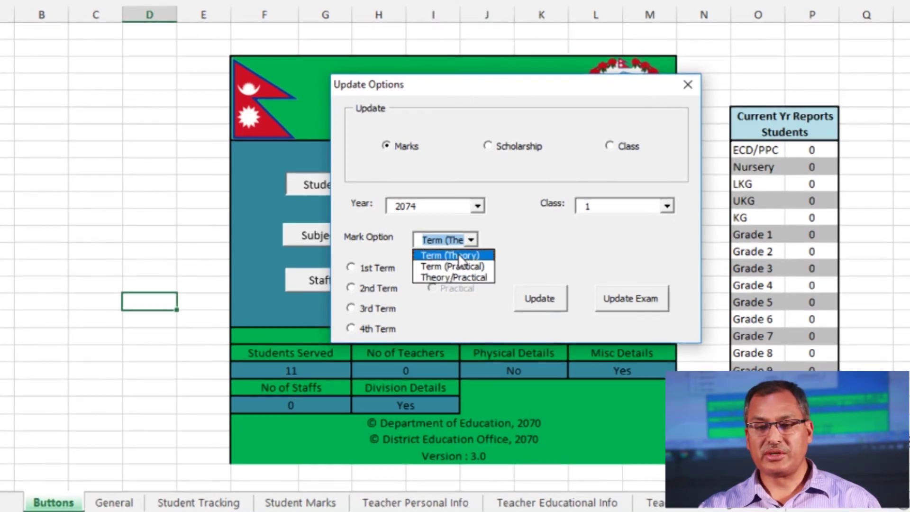
pyautogui.click(458, 255)
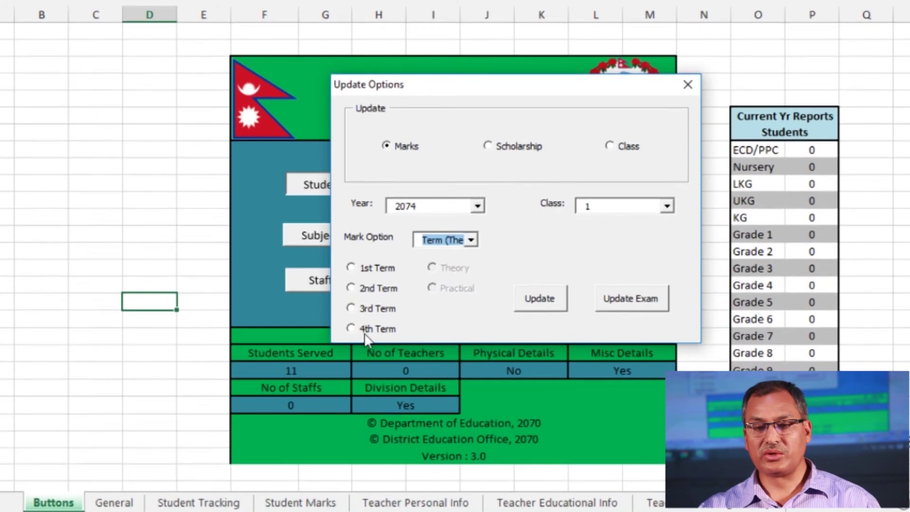
pyautogui.click(351, 268)
pyautogui.click(352, 288)
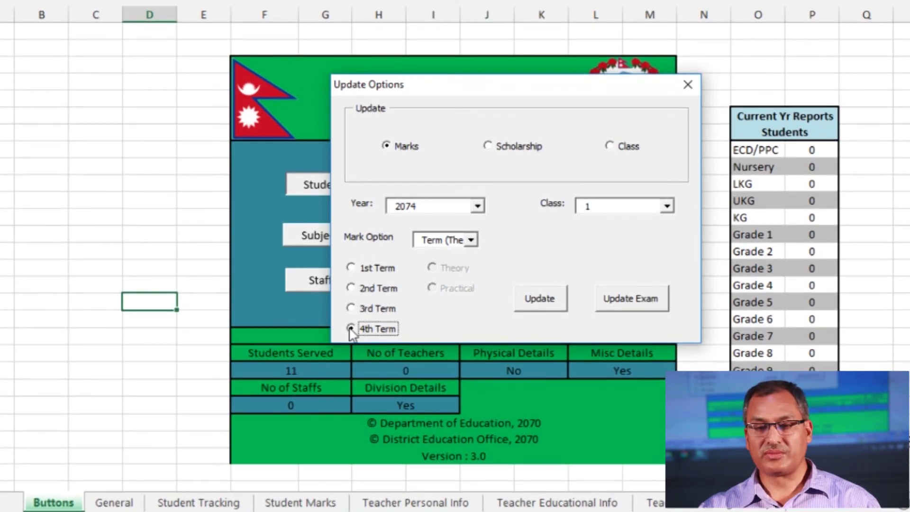
pyautogui.click(351, 267)
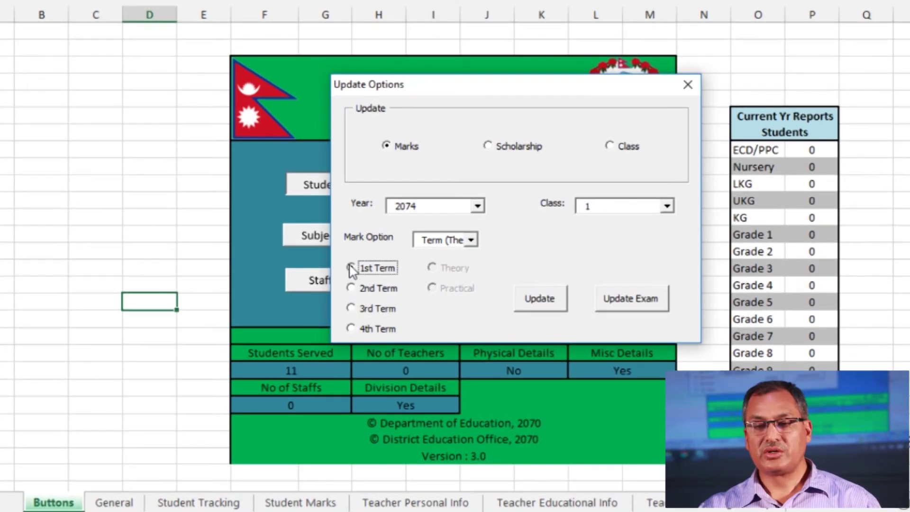
pyautogui.click(471, 240)
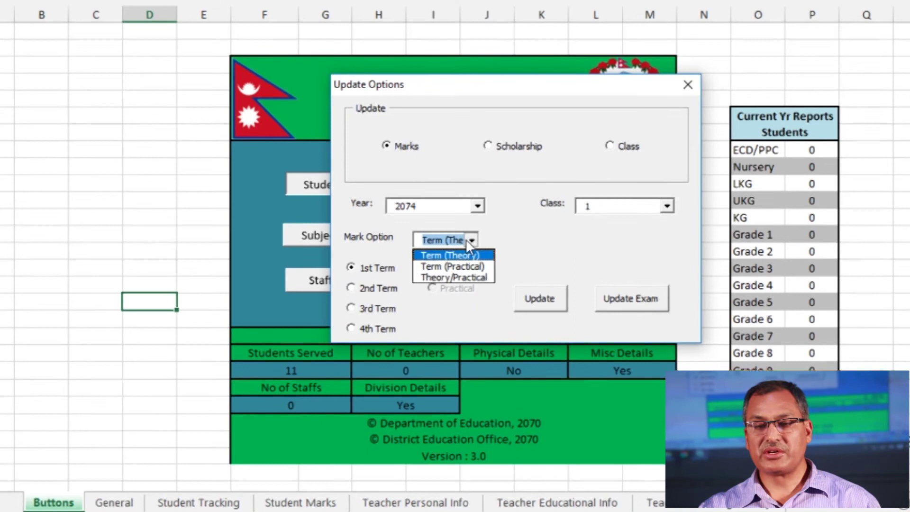
pyautogui.click(456, 266)
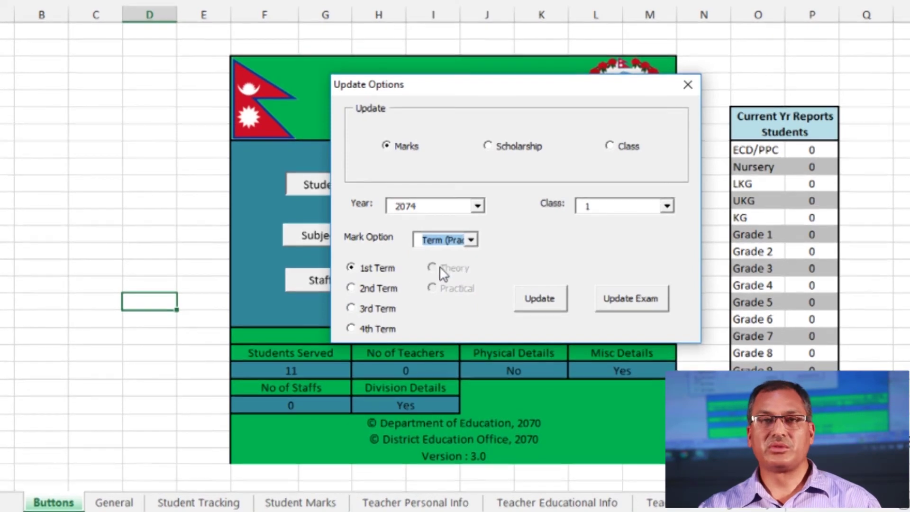
pyautogui.click(351, 267)
pyautogui.click(351, 288)
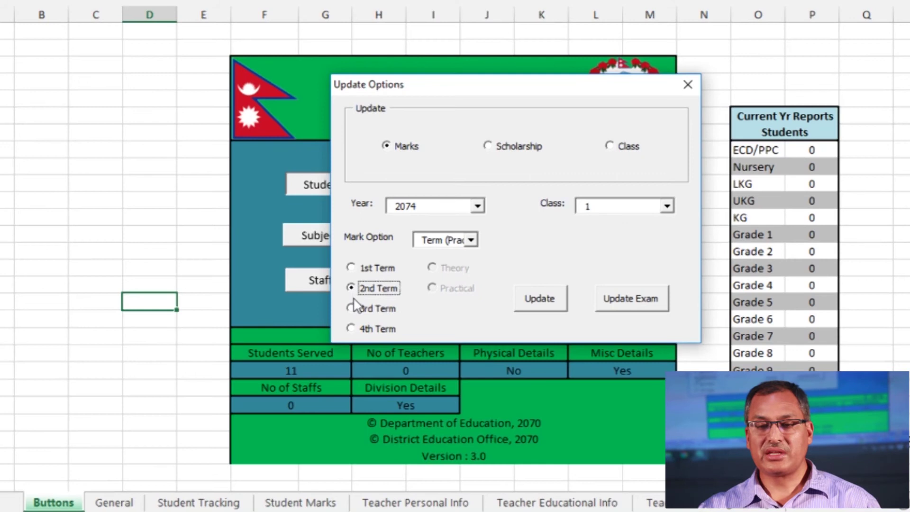
pyautogui.click(351, 308)
pyautogui.click(351, 328)
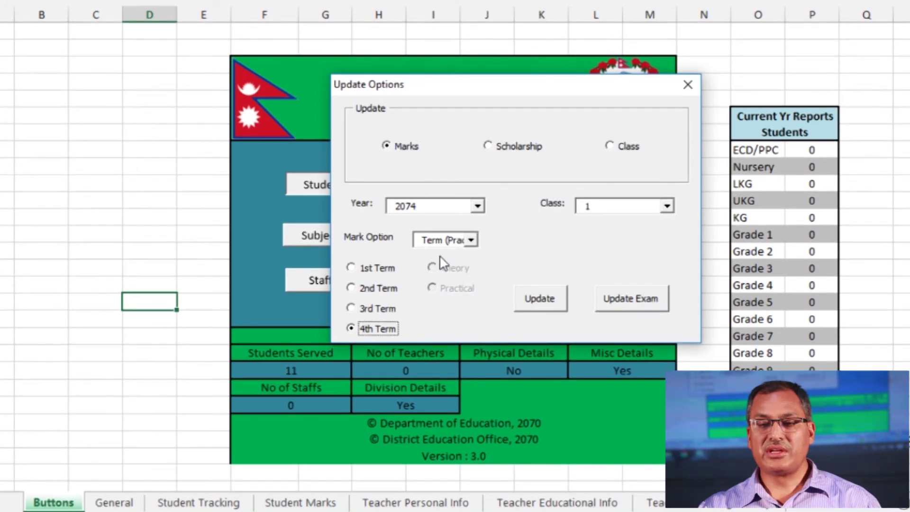
# Settle on the Theory/Practical mark option with Theory chosen and load the Class 1 marks form
pyautogui.click(471, 240)
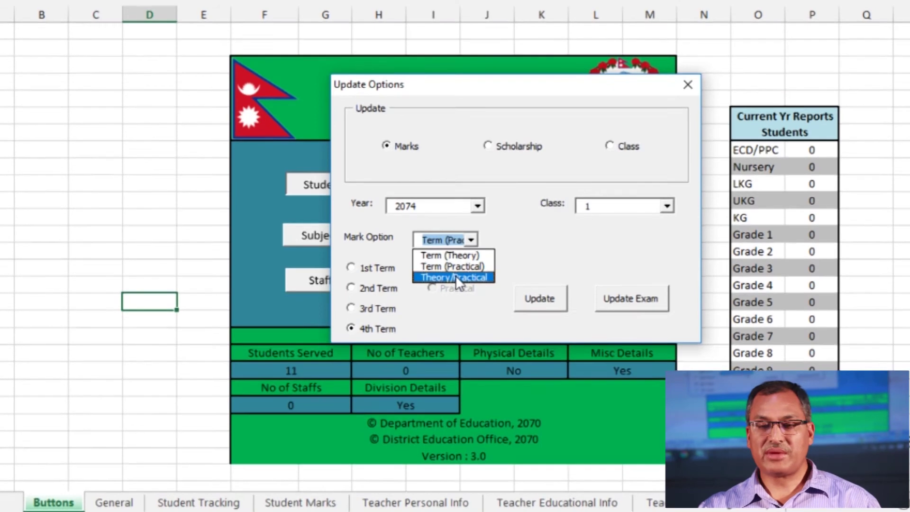
pyautogui.click(456, 277)
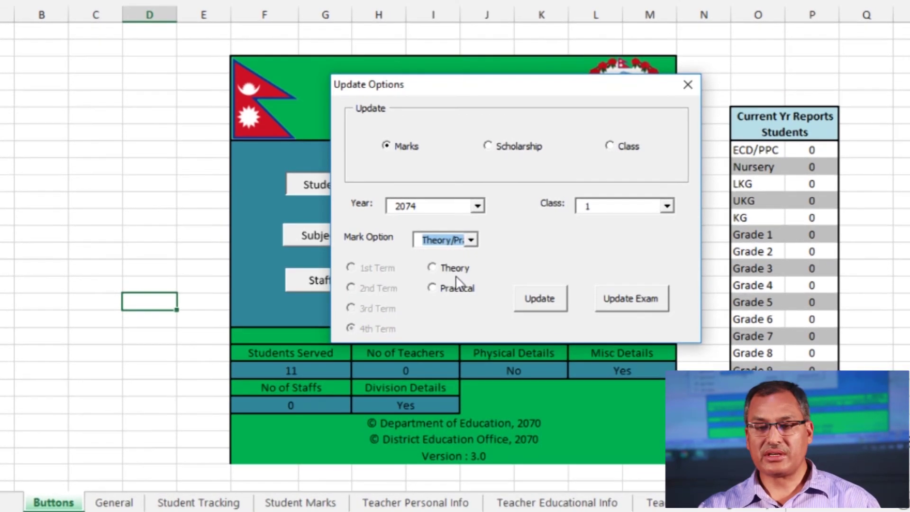
pyautogui.click(434, 267)
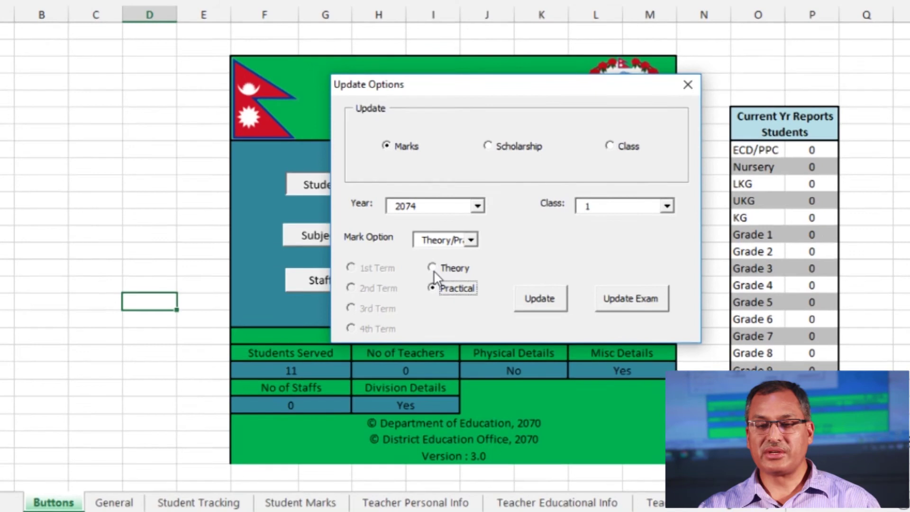
pyautogui.click(433, 268)
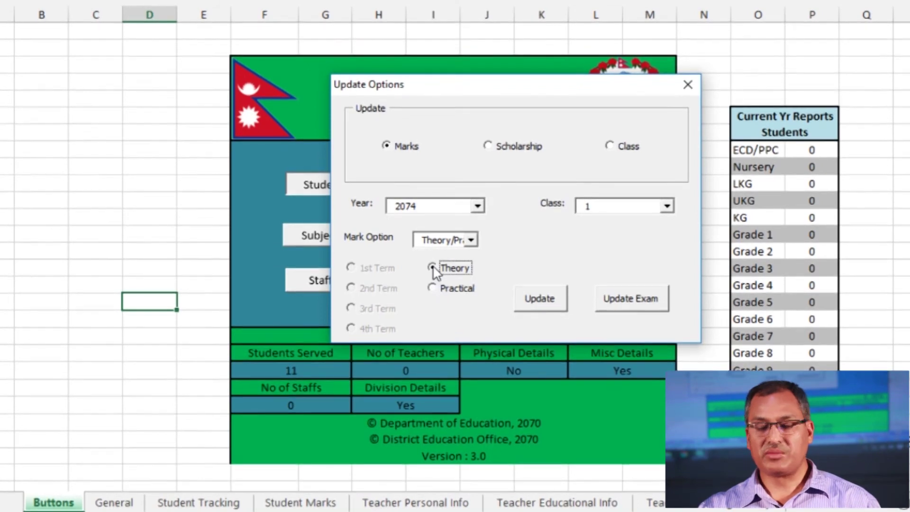
pyautogui.click(473, 242)
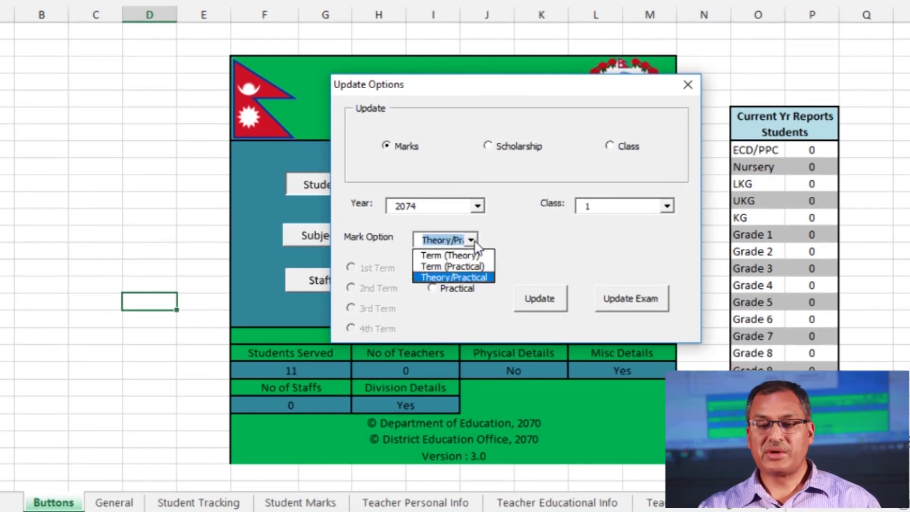
pyautogui.click(440, 277)
pyautogui.click(436, 267)
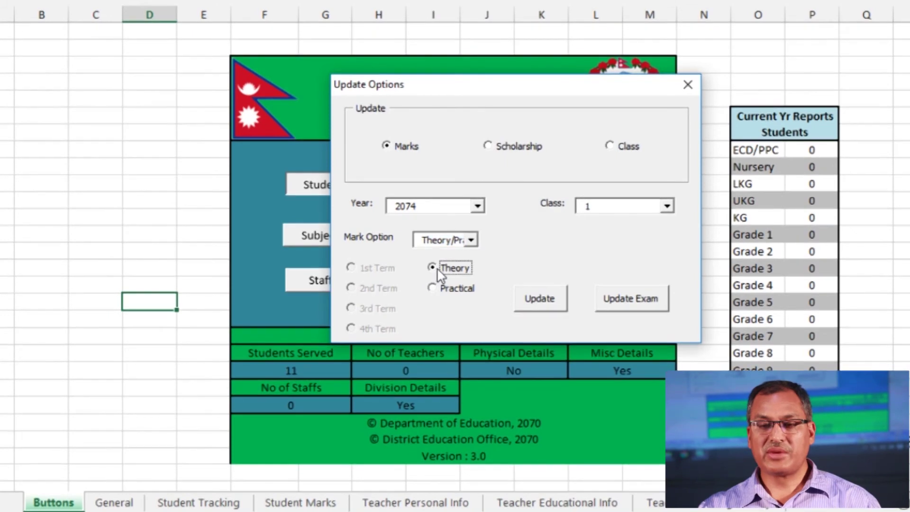
pyautogui.click(540, 301)
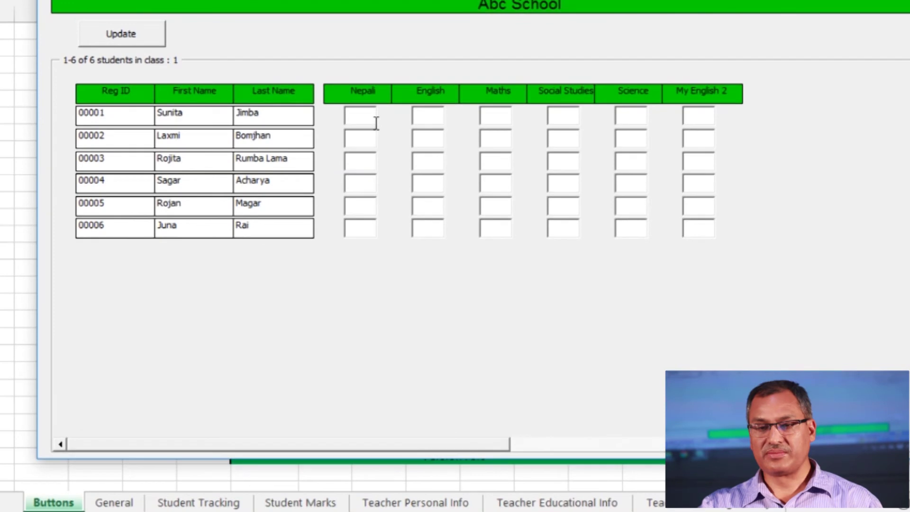
# Correct the over-limit English mark to 70 and enter the next marks 67, 30, 89 and 19
pyautogui.write('5')
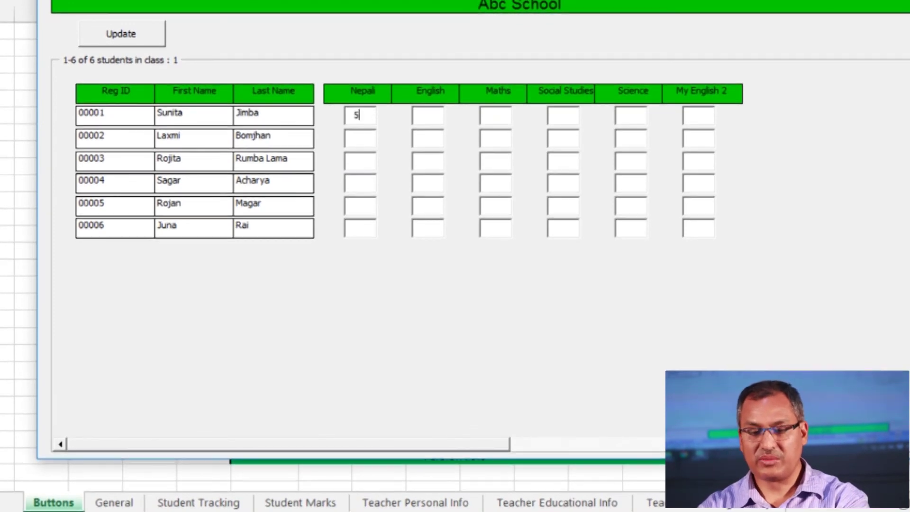
pyautogui.write('0')
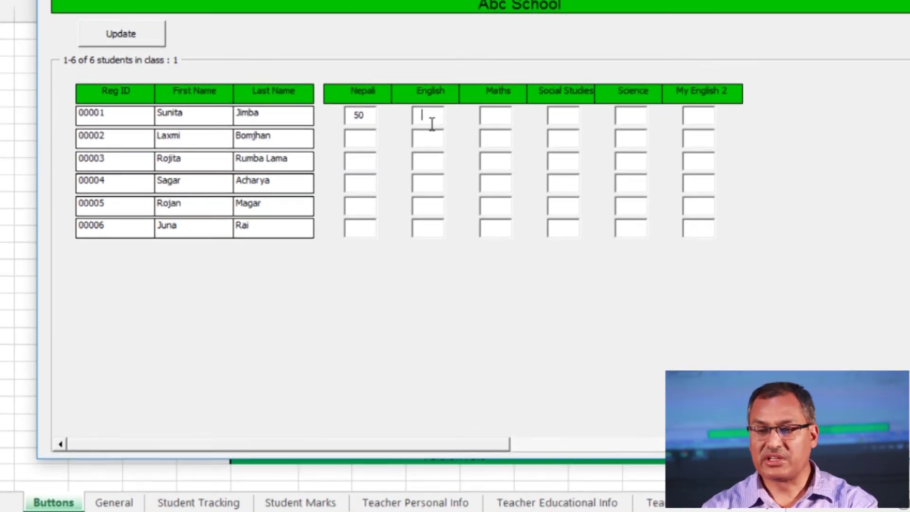
pyautogui.moveTo(446, 124)
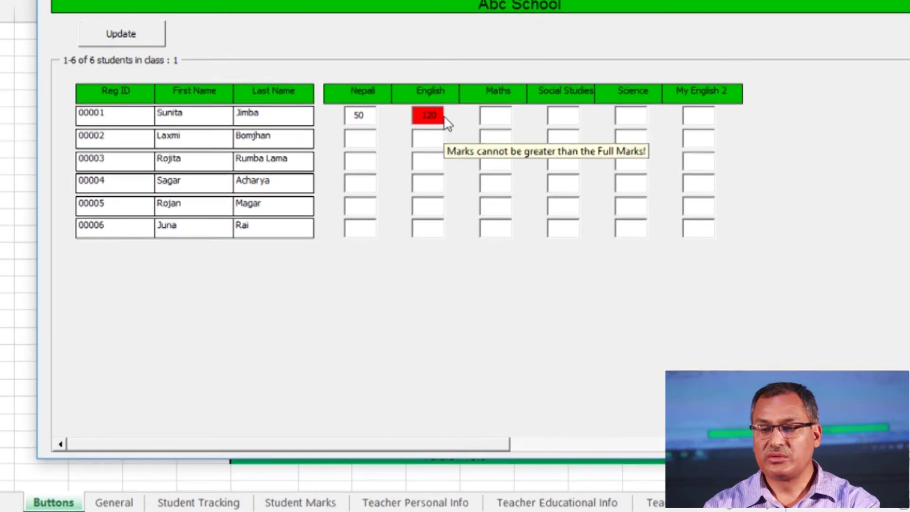
pyautogui.press('BackSpace')
pyautogui.press('BackSpace')
pyautogui.press('BackSpace')
pyautogui.write('70')
pyautogui.press('Tab')
pyautogui.write('67')
pyautogui.press('Tab')
pyautogui.write('30')
pyautogui.press('Tab')
pyautogui.write('89')
pyautogui.press('Tab')
pyautogui.write('19')
pyautogui.press('Tab')
# Enter the remaining subject marks for all six students, including My English 2, and save them
pyautogui.write('40\t5056\t77\t77\t300')
pyautogui.press('BackSpace')
pyautogui.press('BackSpace')
pyautogui.press('BackSpace')
pyautogui.write('30\t87\t78\t67\t65\t45\t23\t45\t56\t45\t37')
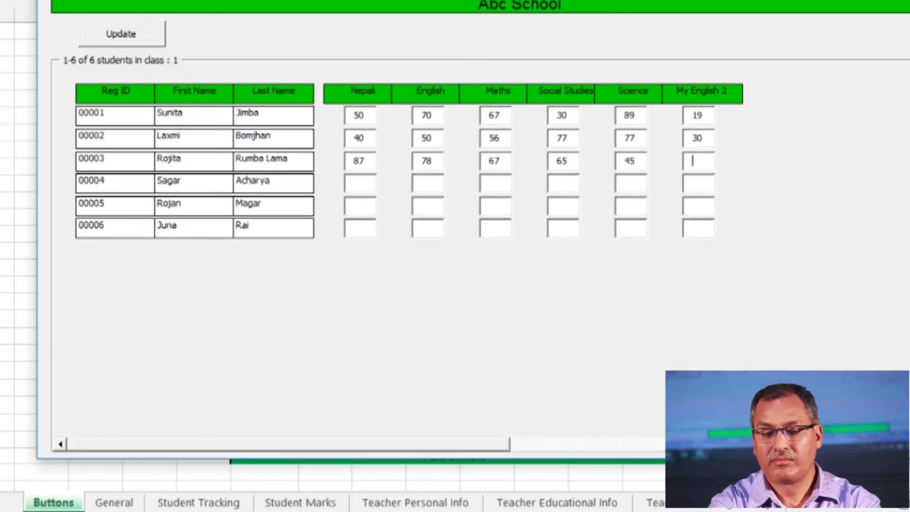
pyautogui.write('\t58\t46\t46\t78\t89\t57\t99\t44\t32\t55\t77\t')
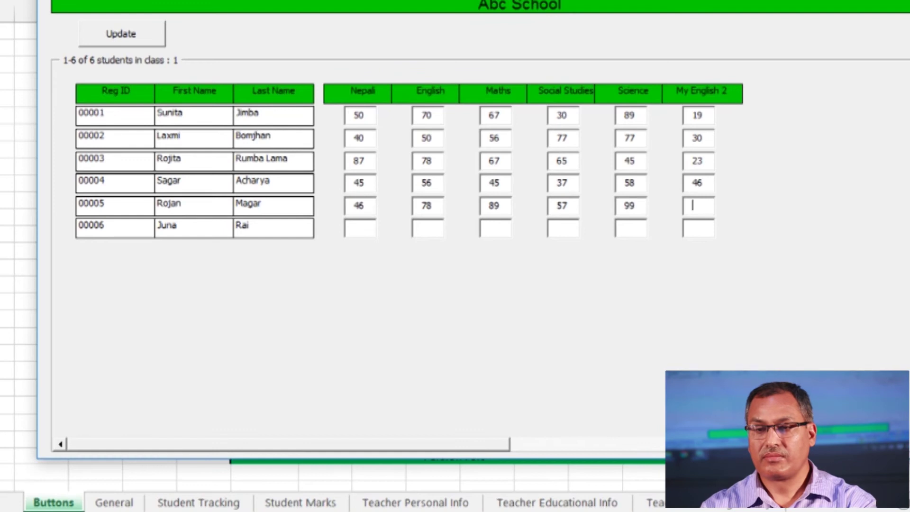
pyautogui.write('88\t55\t40')
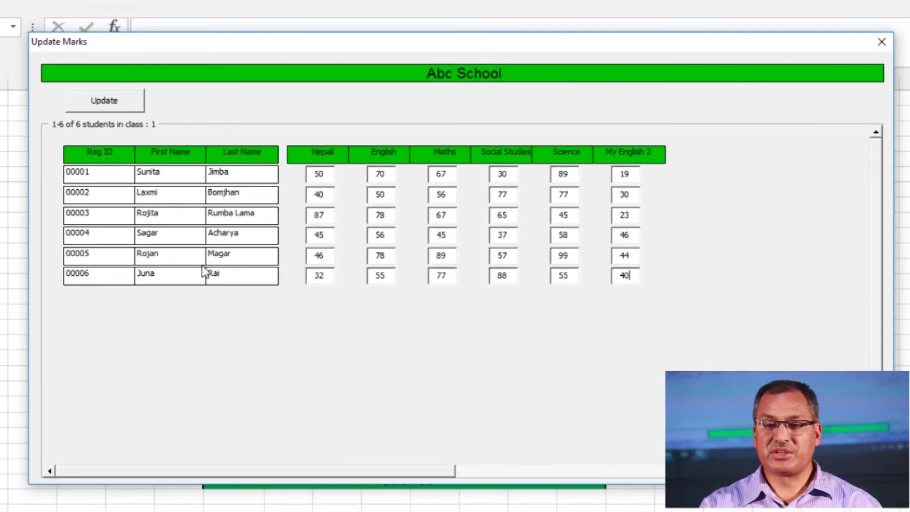
pyautogui.click(111, 101)
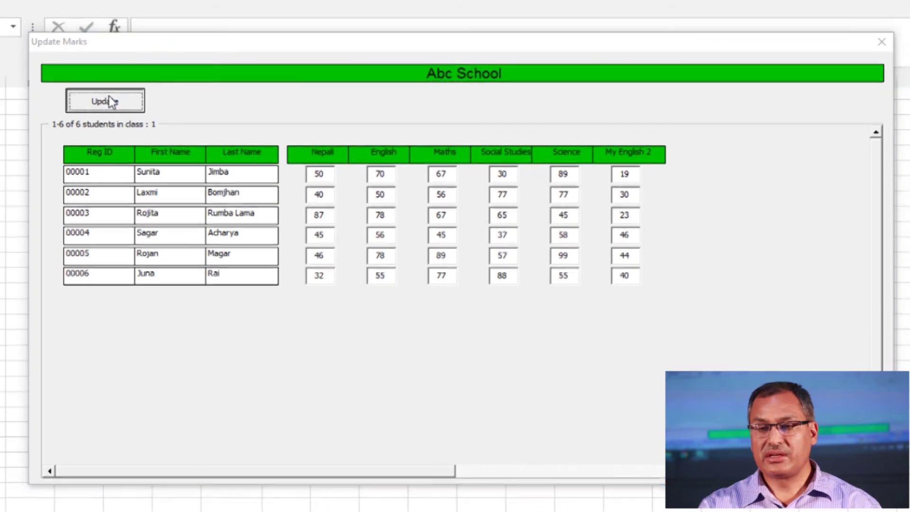
# Acknowledge the Successfully Updated message and close the Update Marks form
pyautogui.click(468, 314)
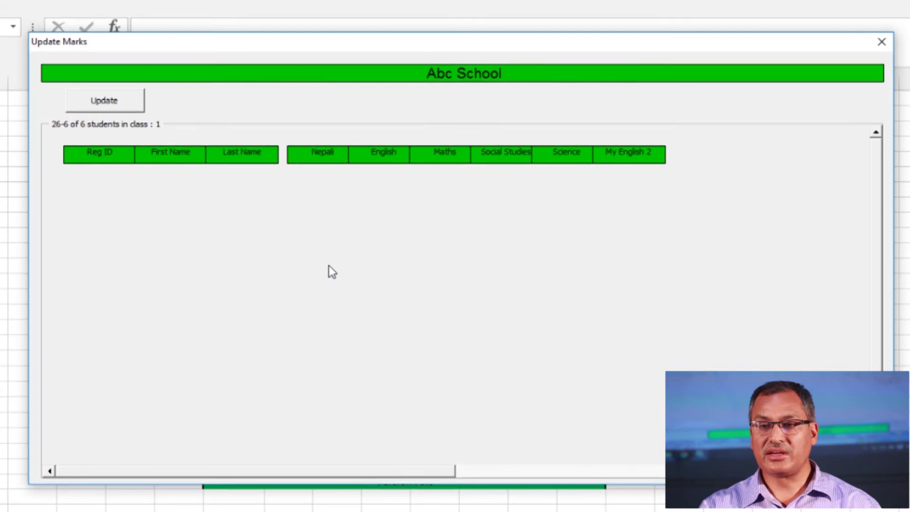
pyautogui.click(883, 43)
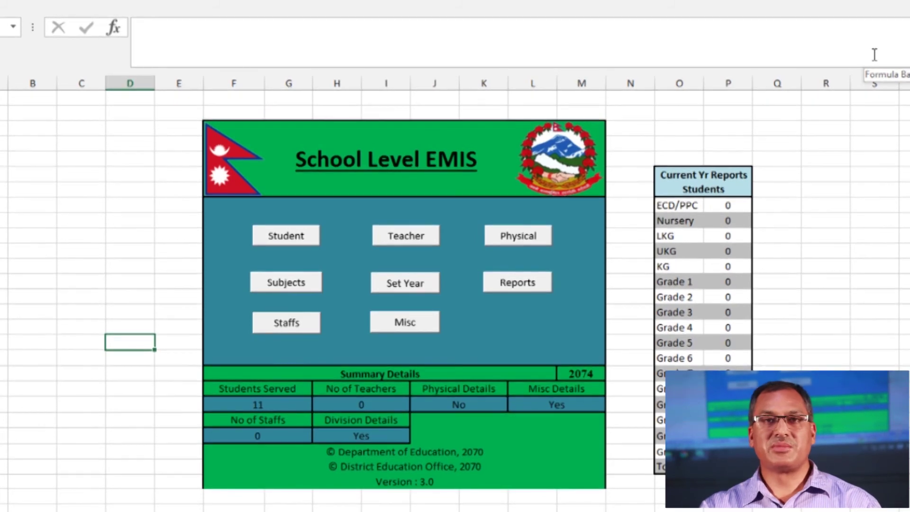
# Choose a Scholarship update for year 2074, Class 1 and load its six-student form
pyautogui.click(310, 240)
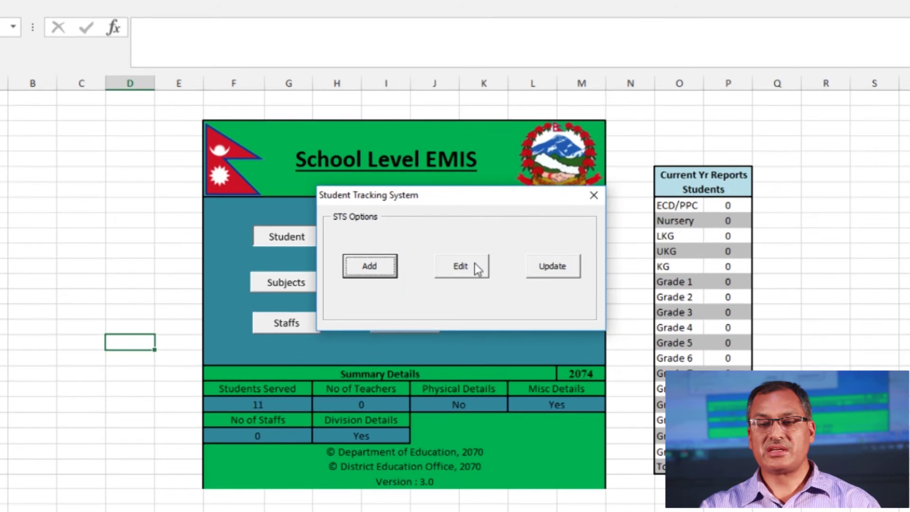
pyautogui.click(547, 268)
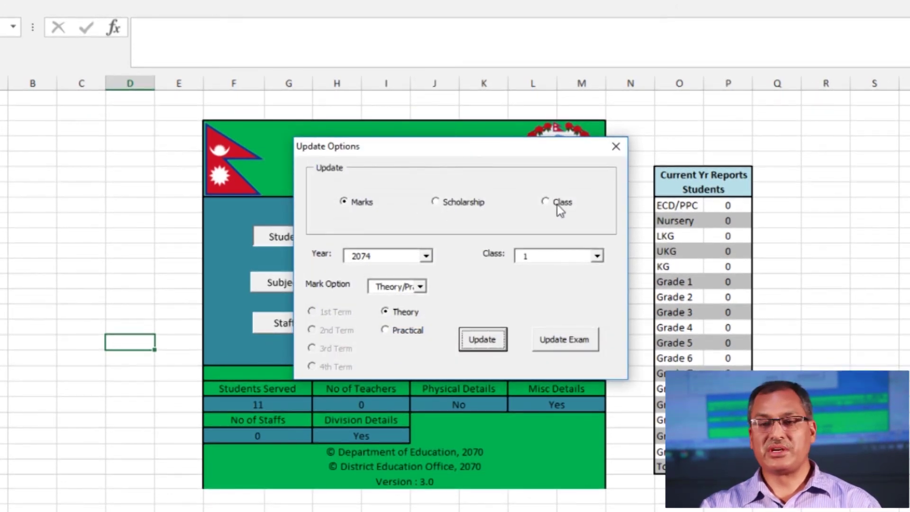
pyautogui.click(436, 204)
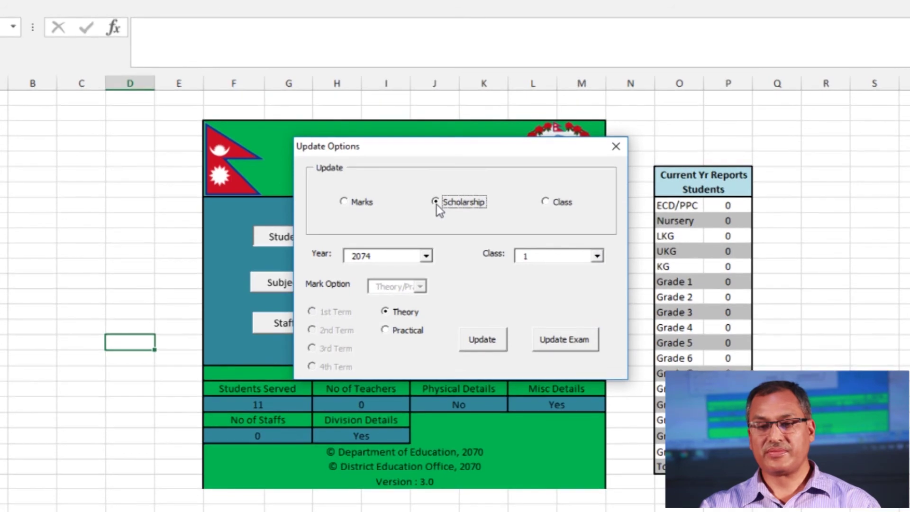
pyautogui.click(423, 256)
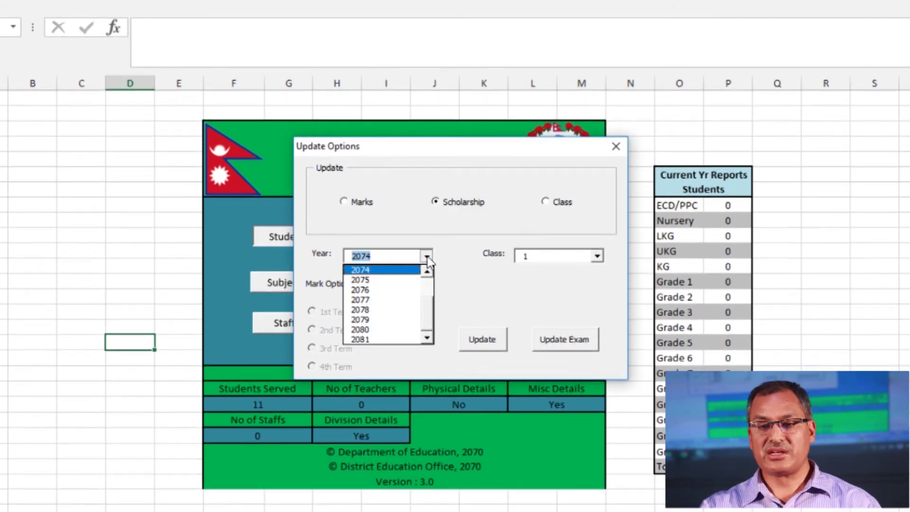
pyautogui.click(398, 269)
pyautogui.click(597, 256)
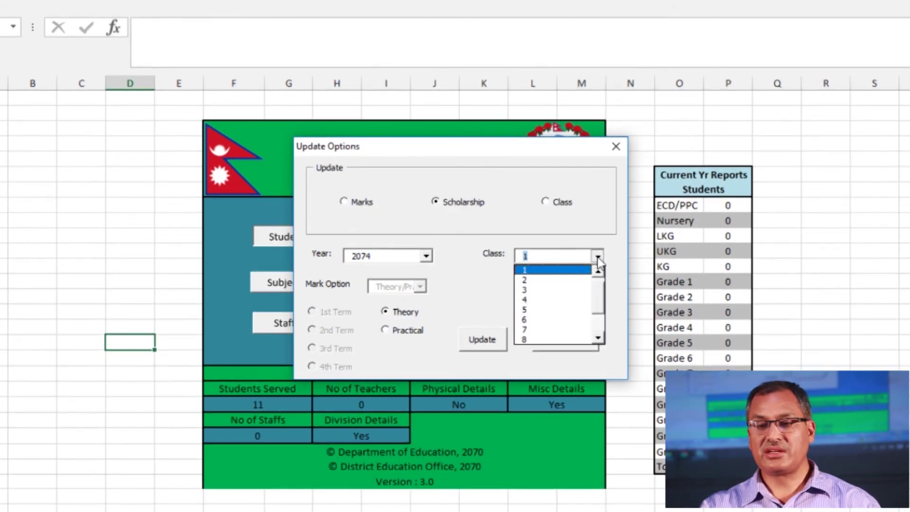
pyautogui.click(536, 271)
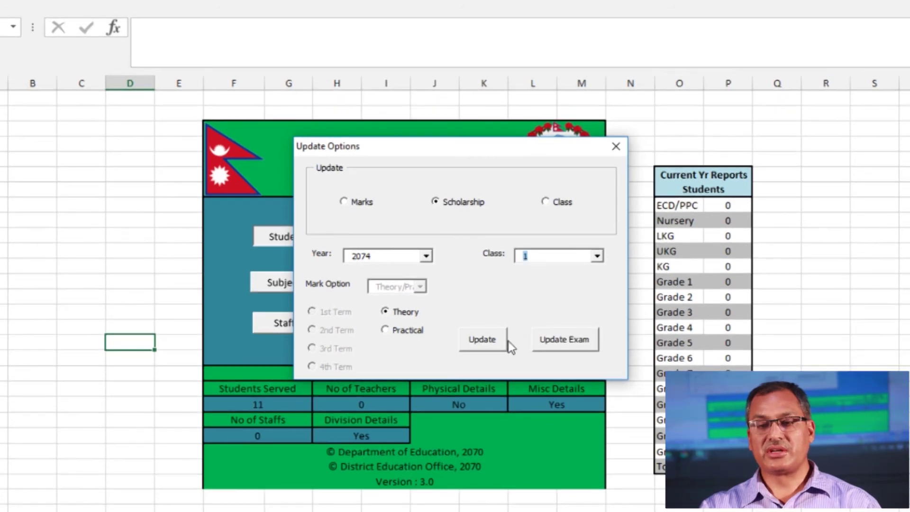
pyautogui.click(484, 344)
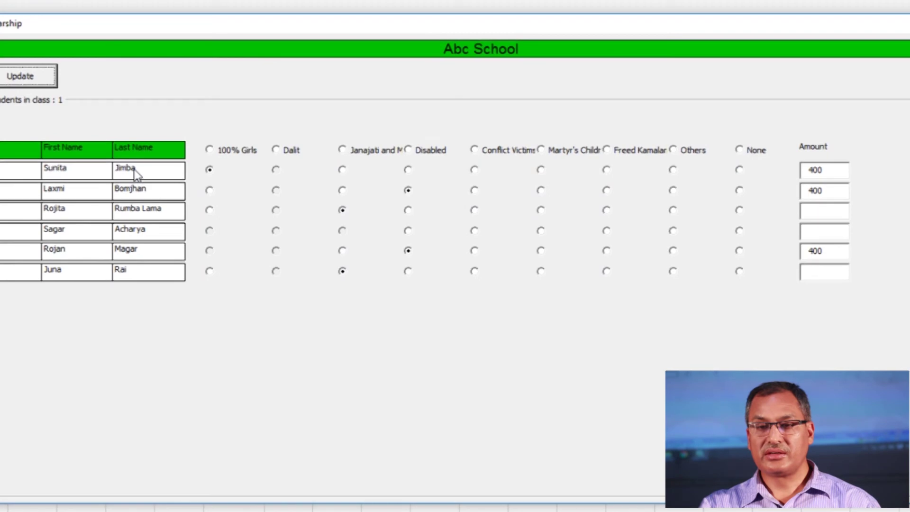
# Give the first three students 100% Girls scholarships, enter 400 for the fourth, and save
pyautogui.click(210, 171)
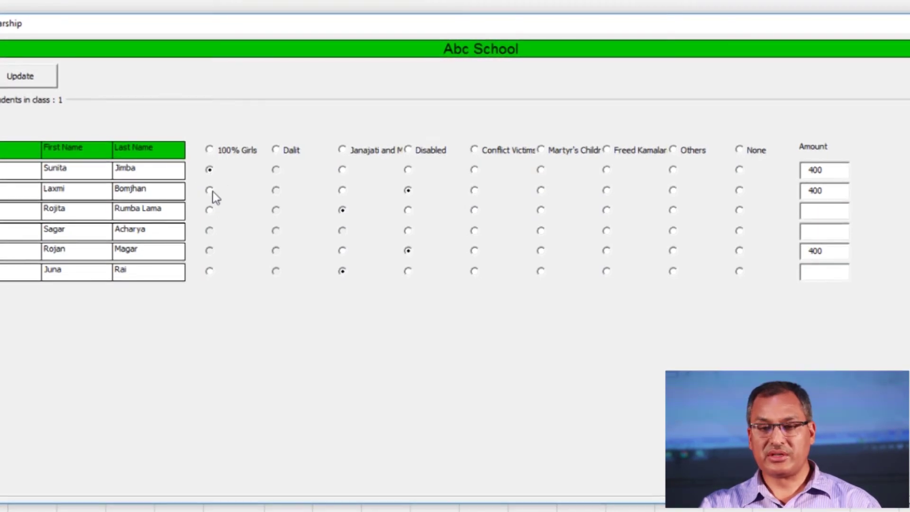
pyautogui.click(210, 190)
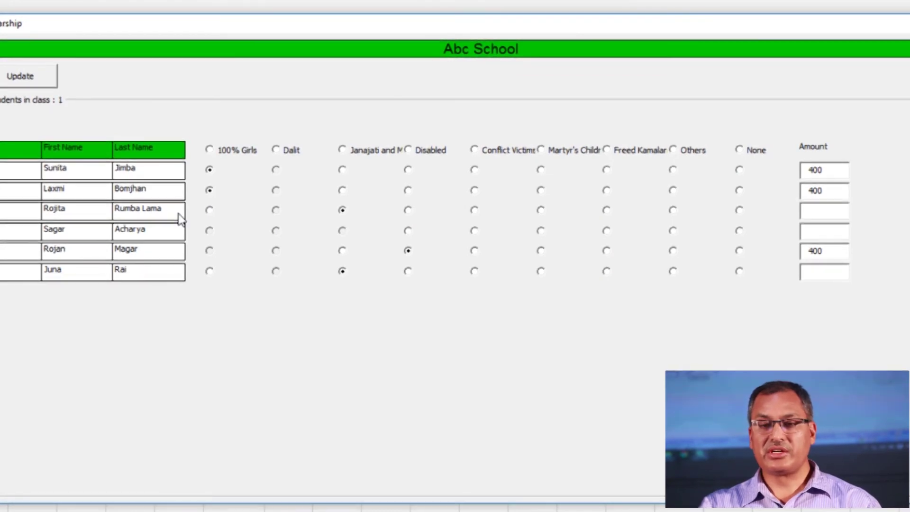
pyautogui.click(207, 211)
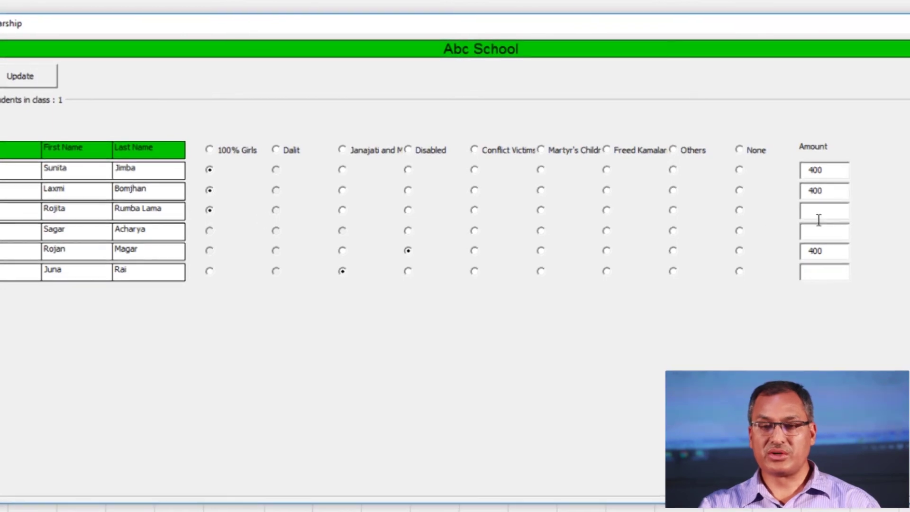
pyautogui.click(816, 235)
pyautogui.write('400')
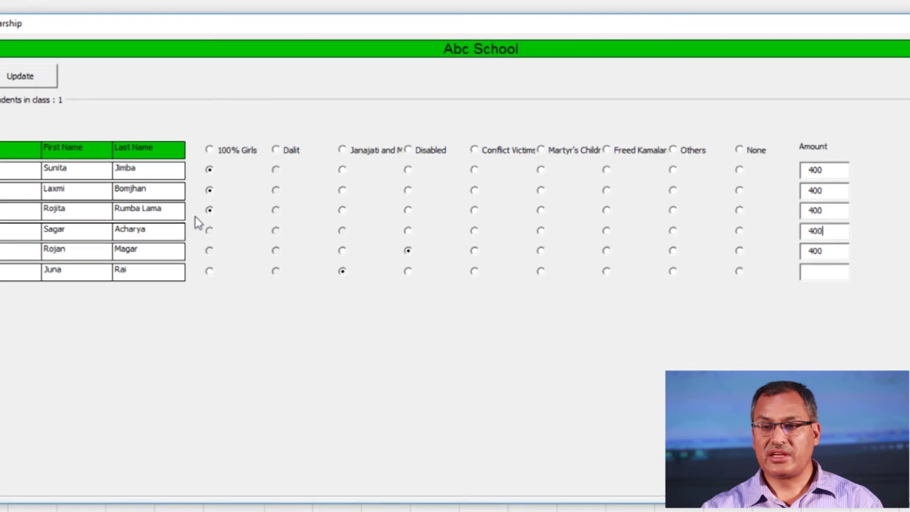
pyautogui.click(15, 77)
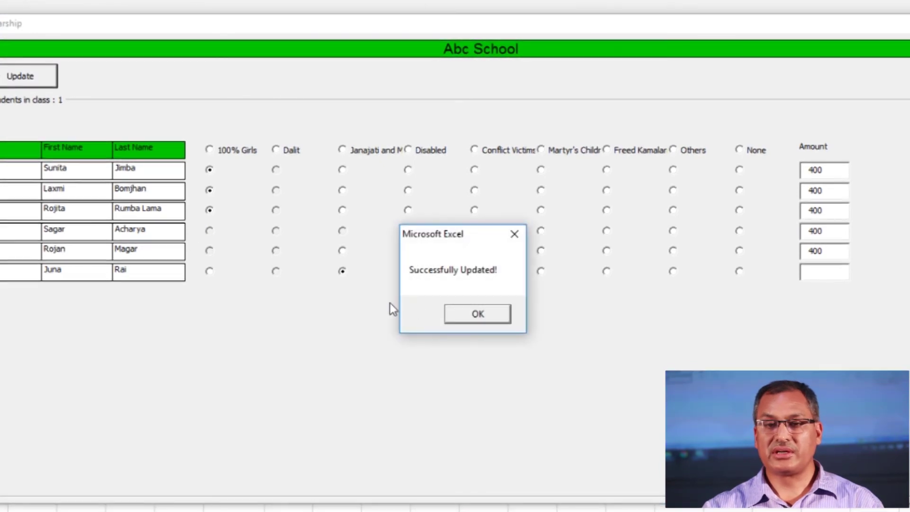
pyautogui.click(488, 320)
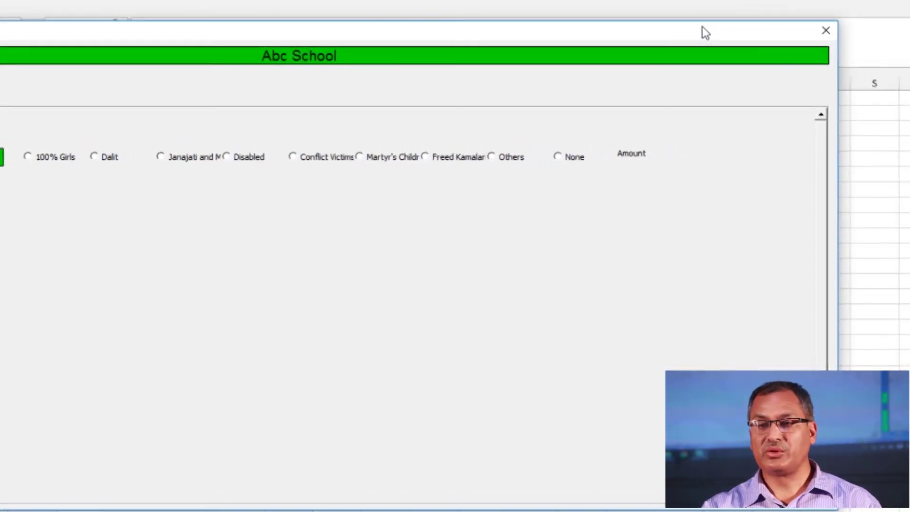
# Close the scholarship form and load the class-promotion update for year 2074, ECD/PPC
pyautogui.click(827, 30)
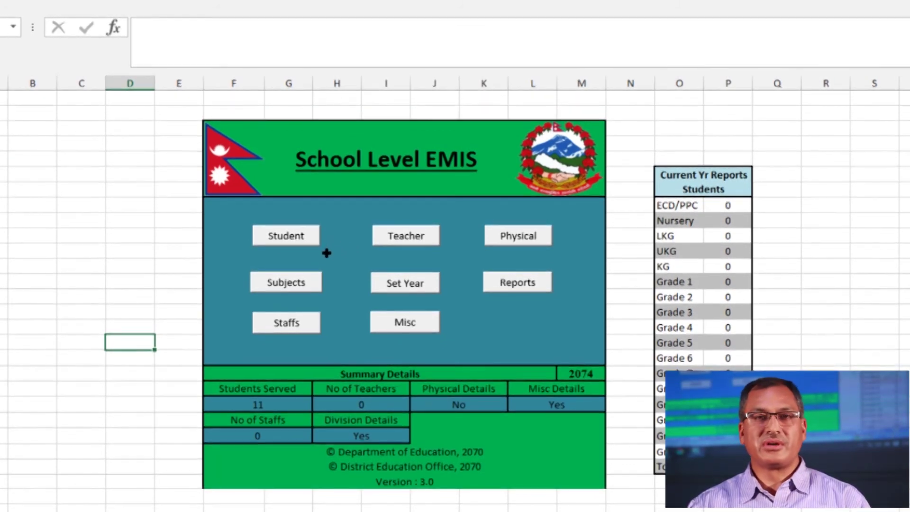
pyautogui.click(280, 235)
pyautogui.click(543, 269)
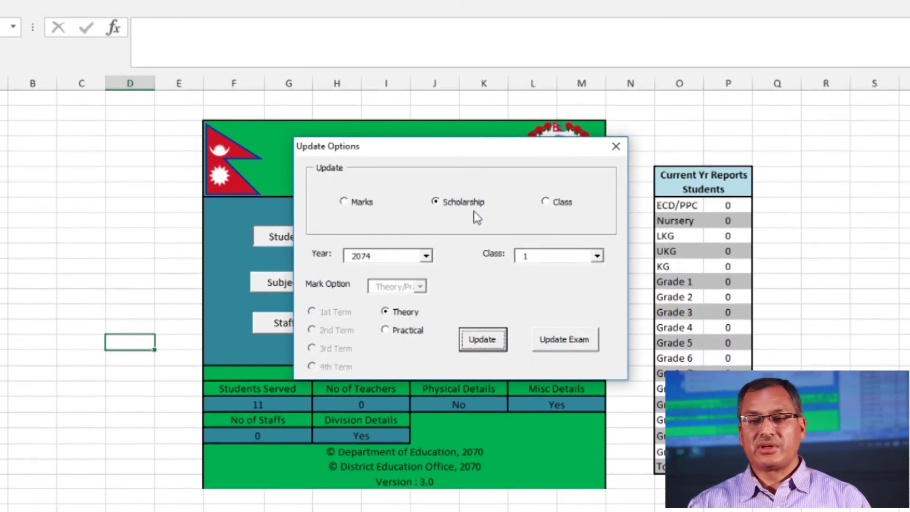
pyautogui.click(545, 202)
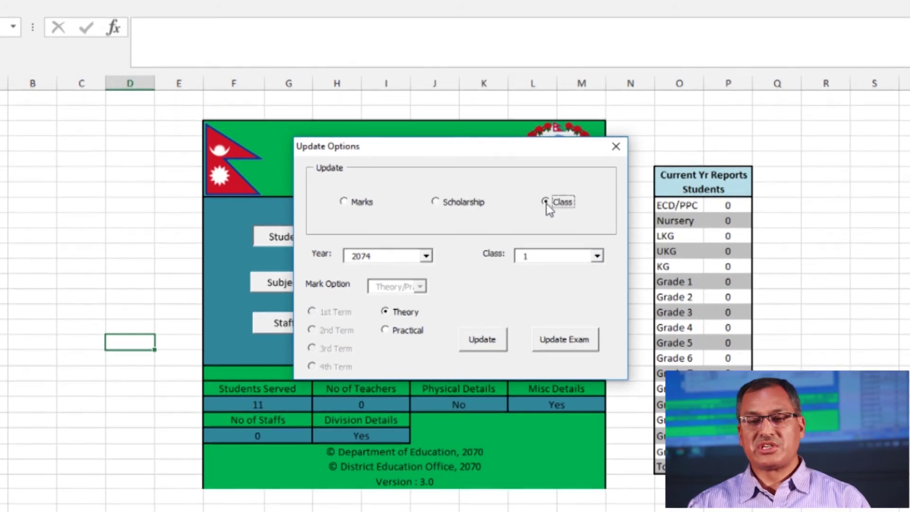
pyautogui.click(426, 256)
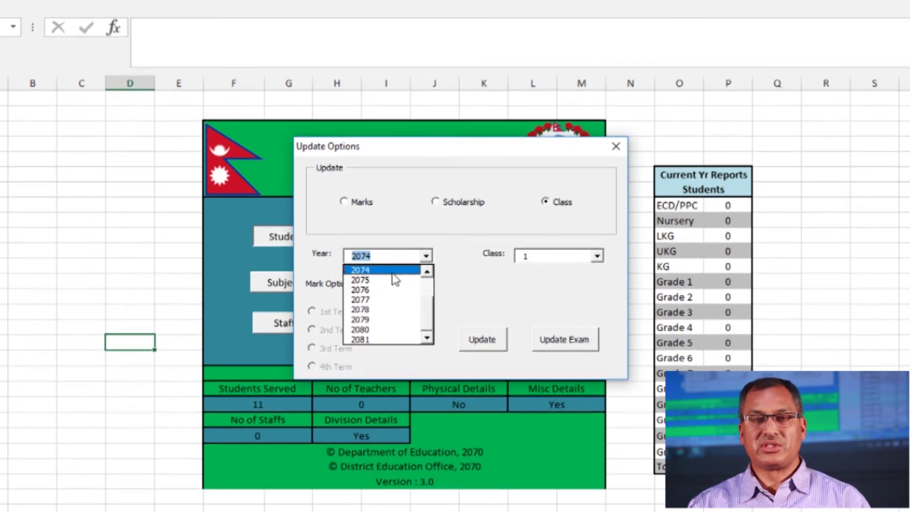
pyautogui.click(392, 273)
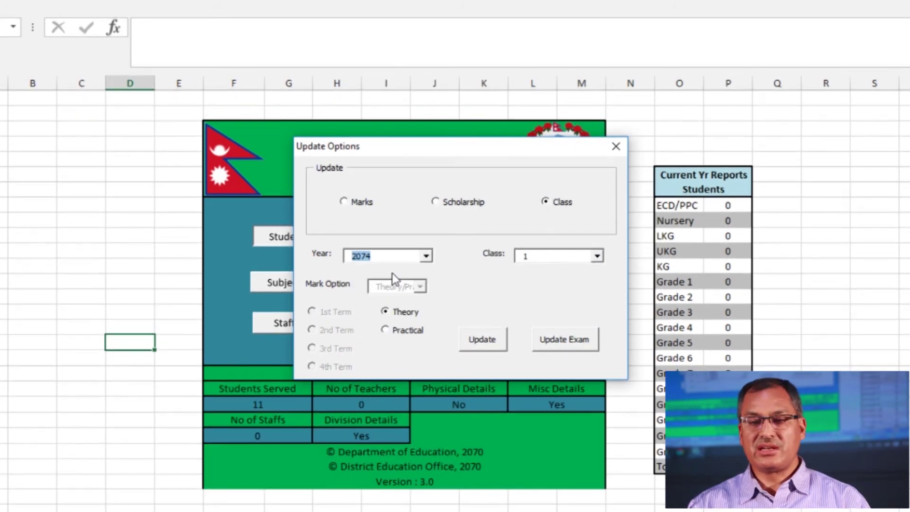
pyautogui.click(597, 256)
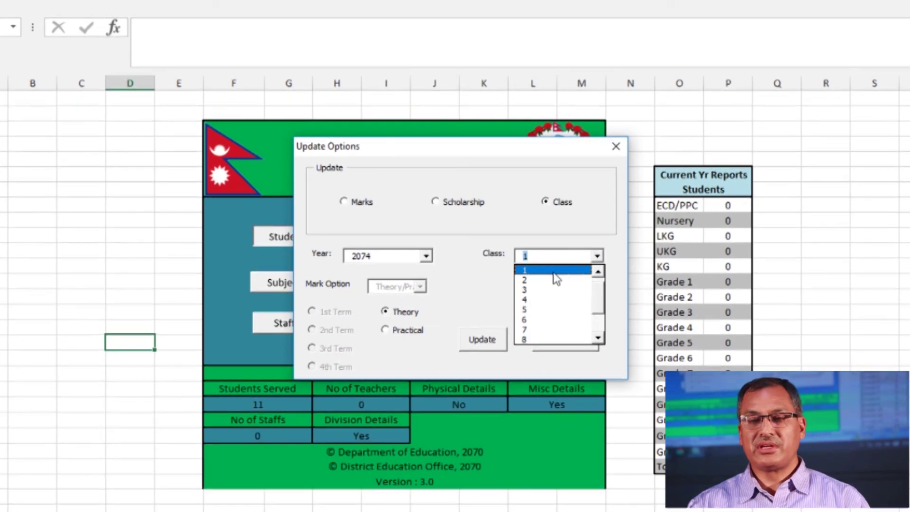
pyautogui.scroll(-2, 602, 295)
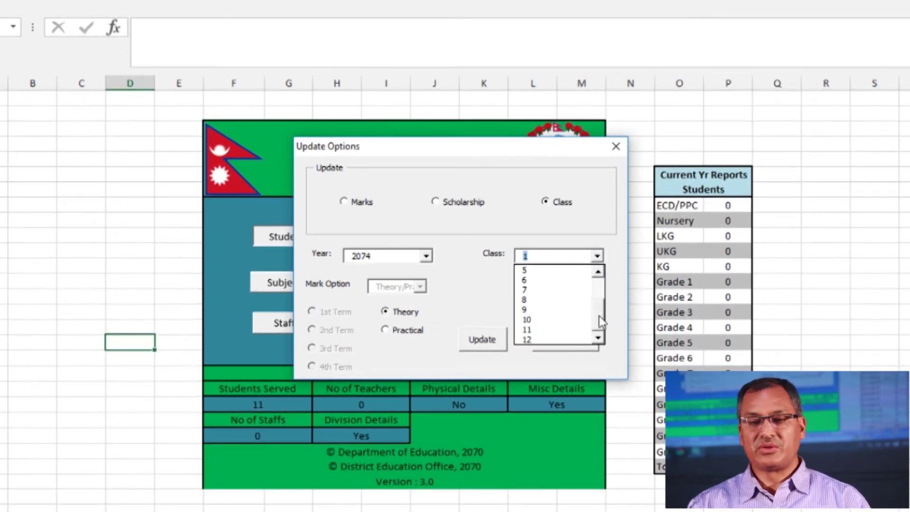
pyautogui.scroll(3, 595, 331)
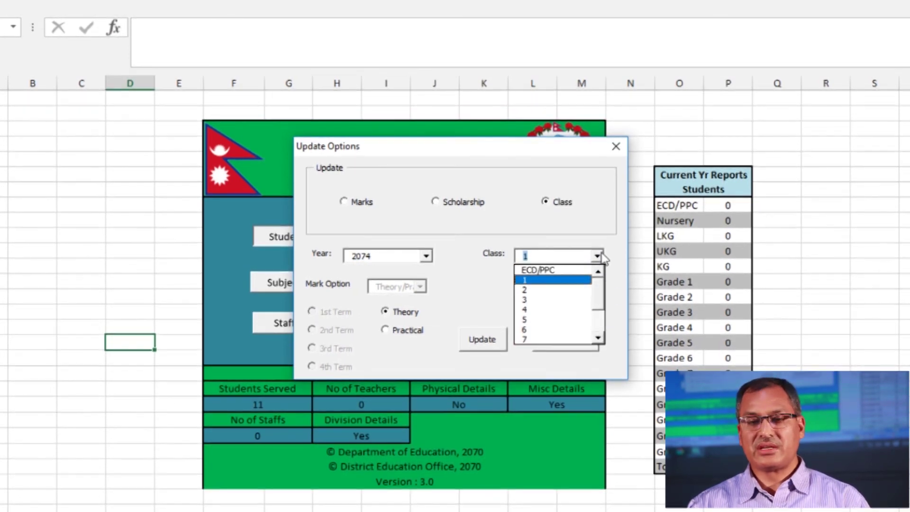
pyautogui.click(542, 271)
pyautogui.click(482, 339)
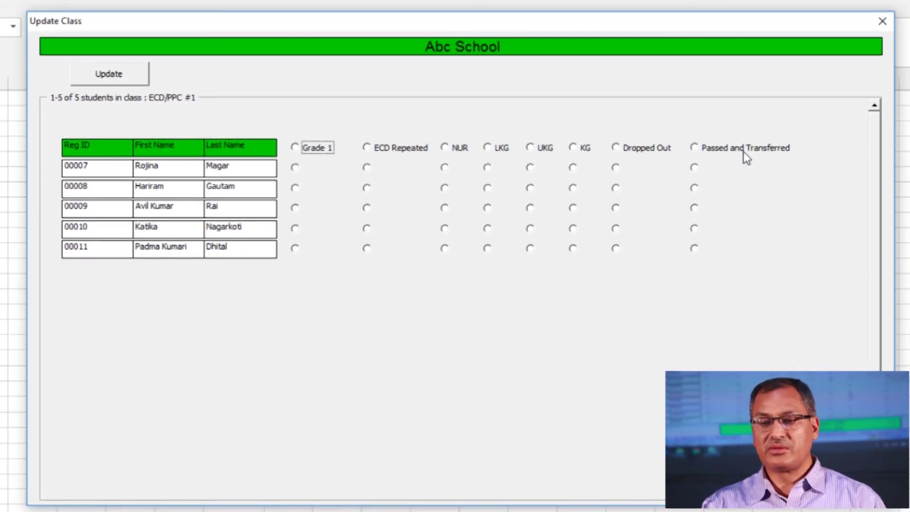
# Promote ECD/PPC students 1, 2 and 4 to Grade 1, mark the fifth ECD Repeated, save, and close
pyautogui.click(294, 168)
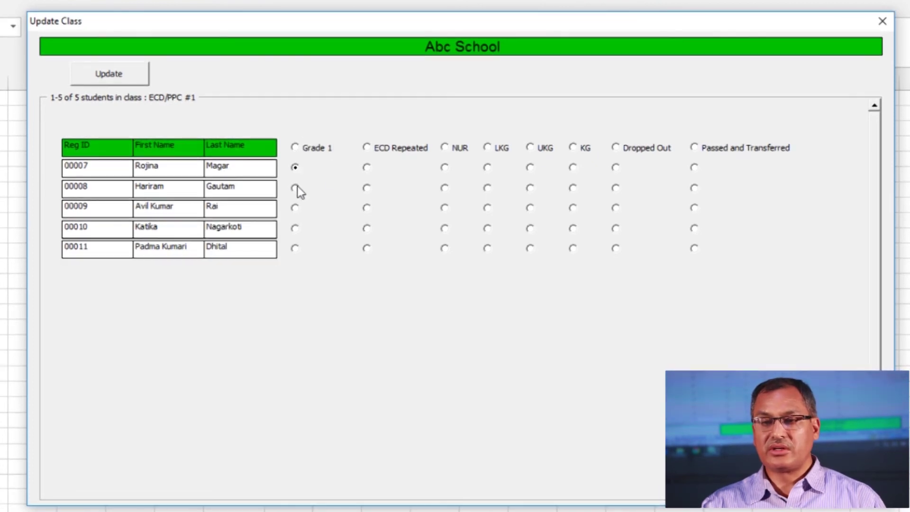
pyautogui.click(294, 188)
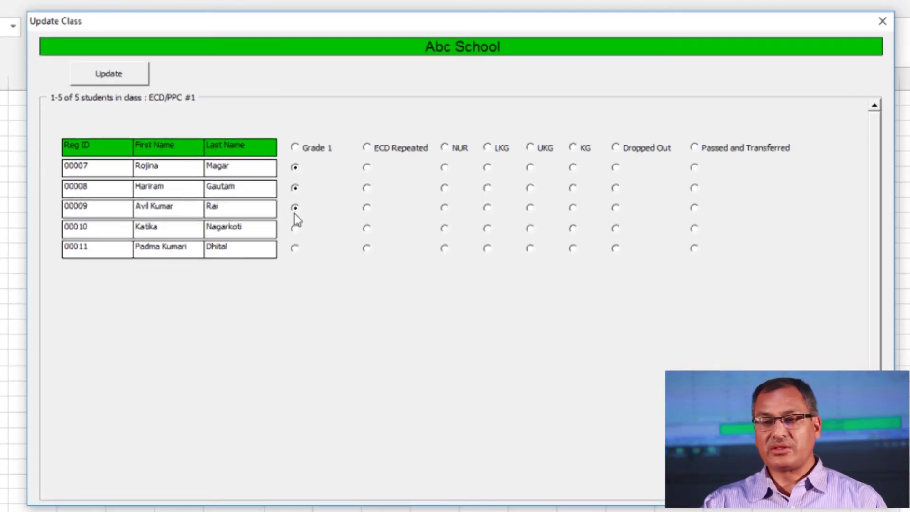
pyautogui.click(294, 229)
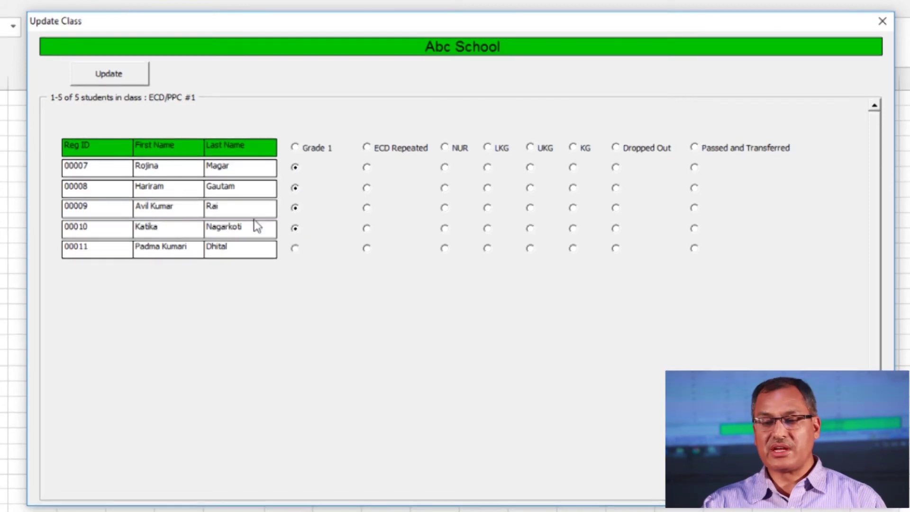
pyautogui.click(366, 248)
pyautogui.click(116, 74)
pyautogui.click(472, 313)
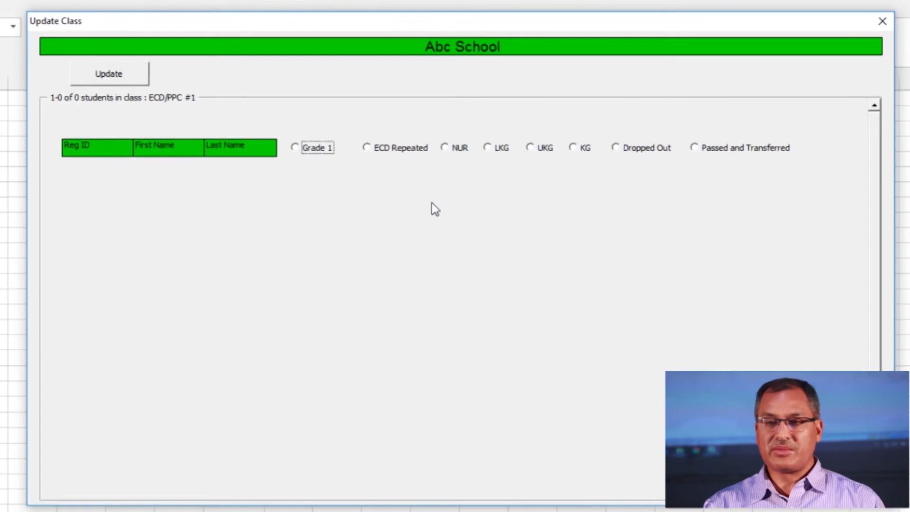
pyautogui.click(882, 21)
pyautogui.click(289, 240)
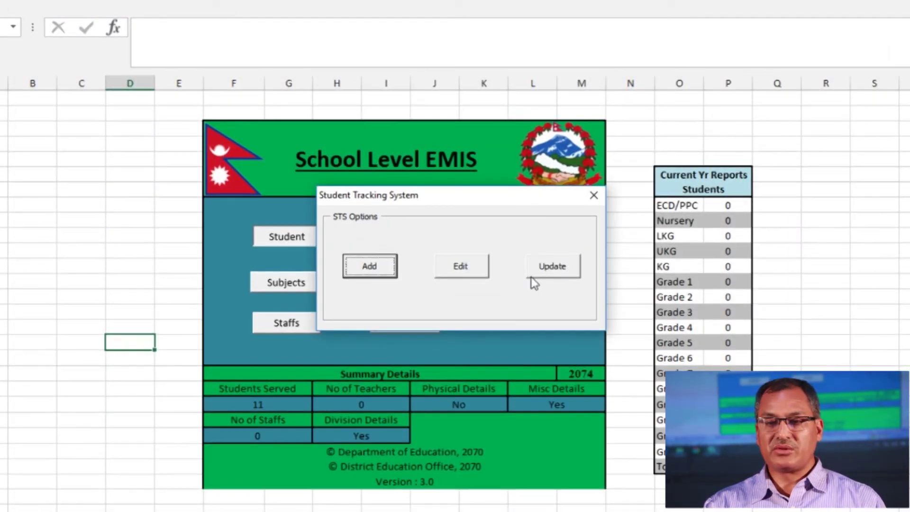
# Choose class 1 in the student update options and load its six students for promotion
pyautogui.click(550, 269)
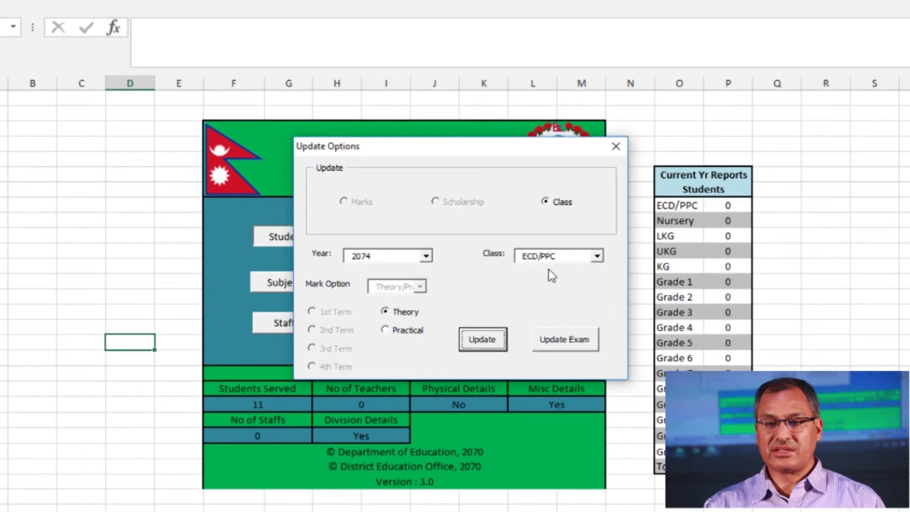
pyautogui.click(596, 256)
pyautogui.click(560, 280)
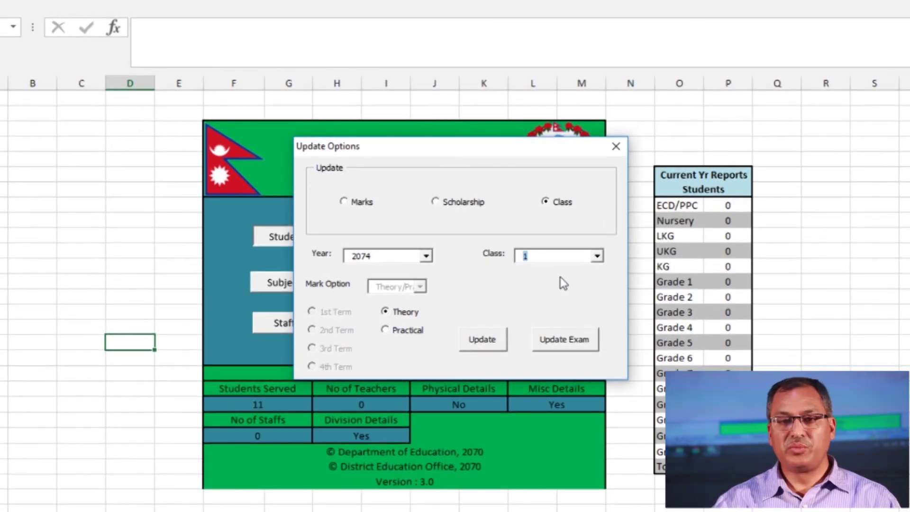
pyautogui.click(484, 339)
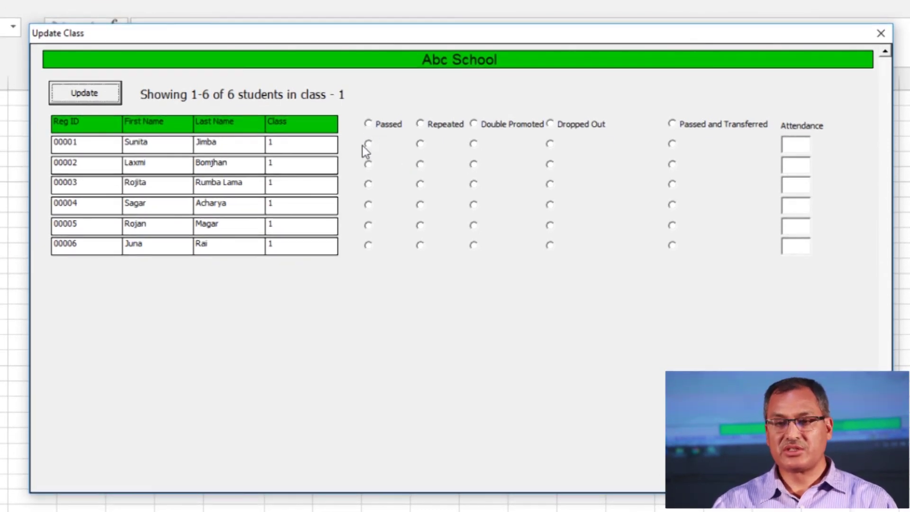
# Mark everyone Passed, then 00001 Repeated, 00002 Double Promoted, 00004 Transferred, 00006 Dropped Out
pyautogui.click(369, 124)
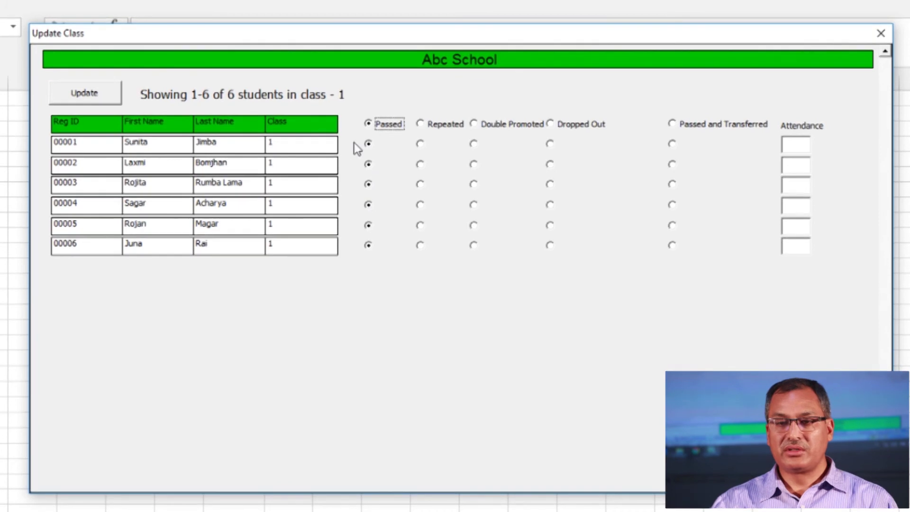
pyautogui.click(420, 143)
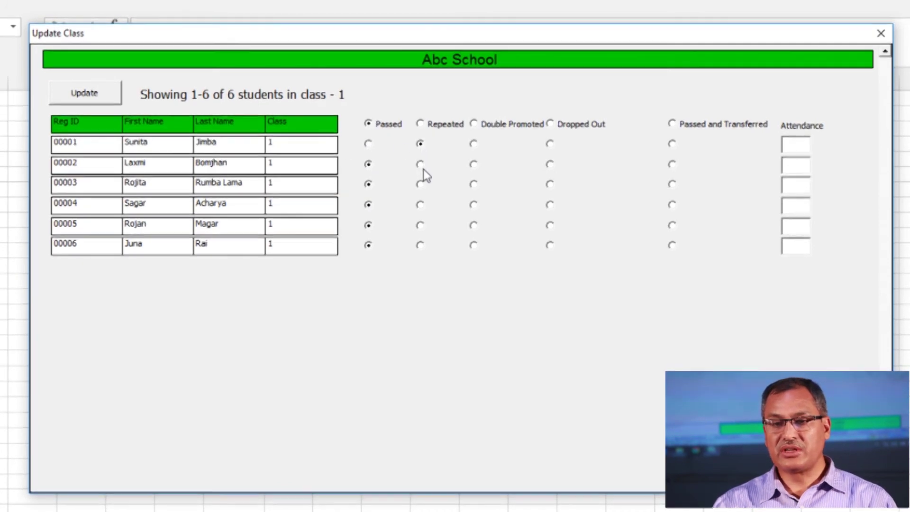
pyautogui.click(473, 164)
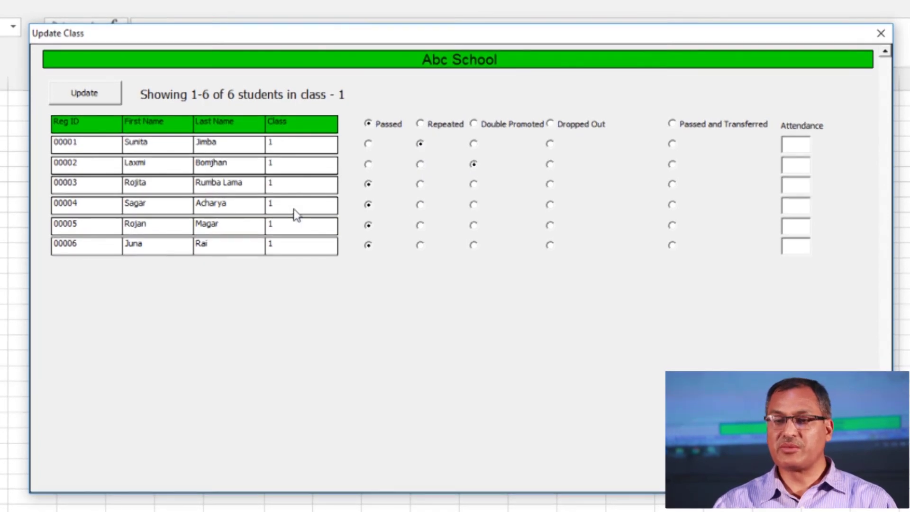
pyautogui.click(672, 205)
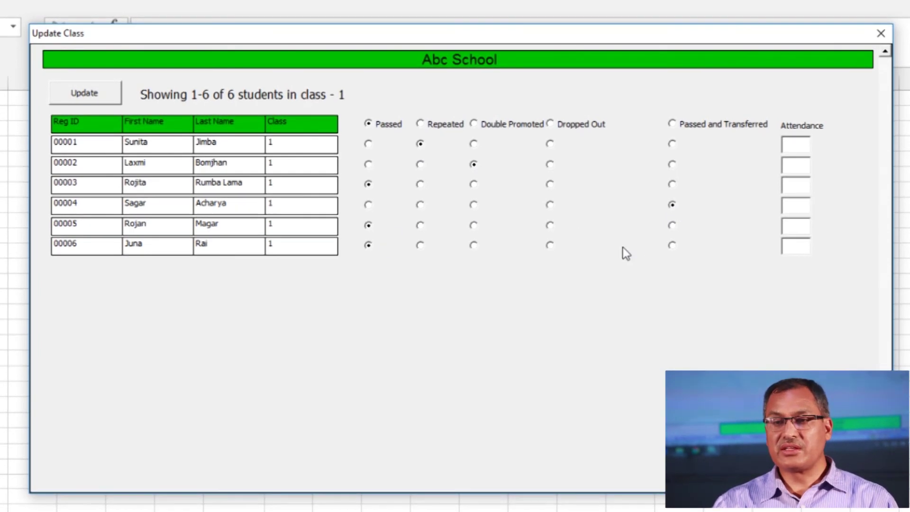
pyautogui.click(548, 245)
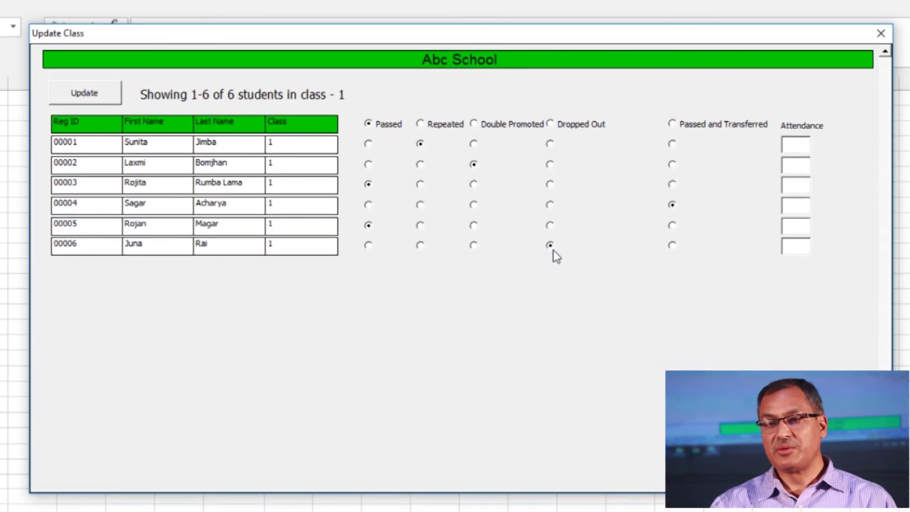
# Enter attendance 90, 78, 87, 89, 120 and 34 for students 00001 to 00006
pyautogui.click(801, 150)
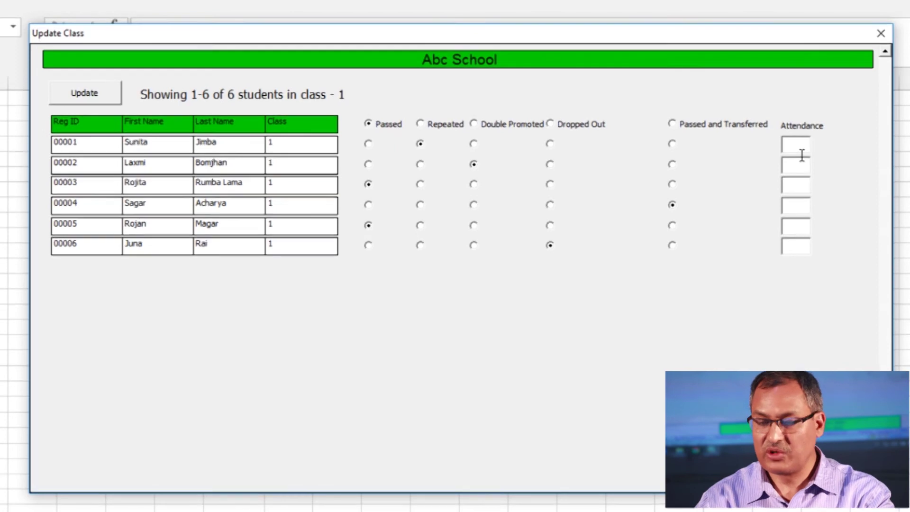
pyautogui.write('90')
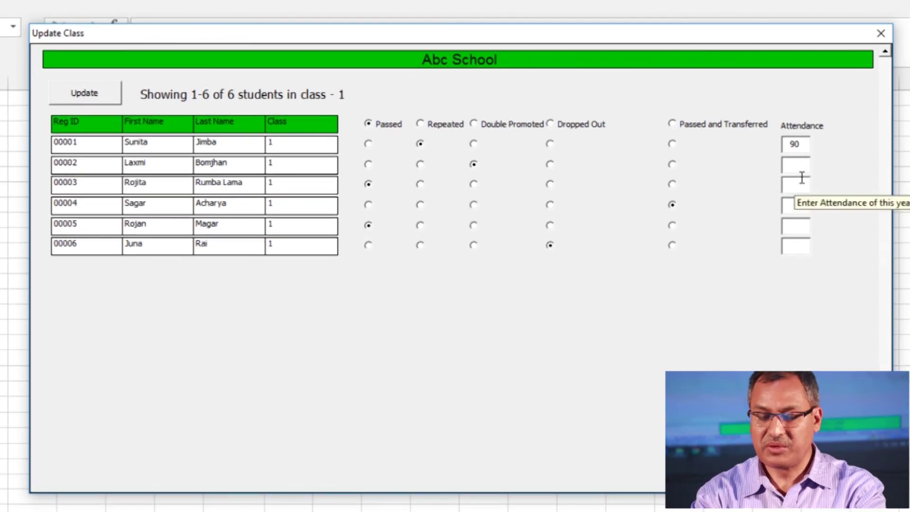
pyautogui.click(801, 178)
pyautogui.write('78')
pyautogui.click(802, 186)
pyautogui.write('87')
pyautogui.click(804, 205)
pyautogui.write('89')
pyautogui.click(800, 227)
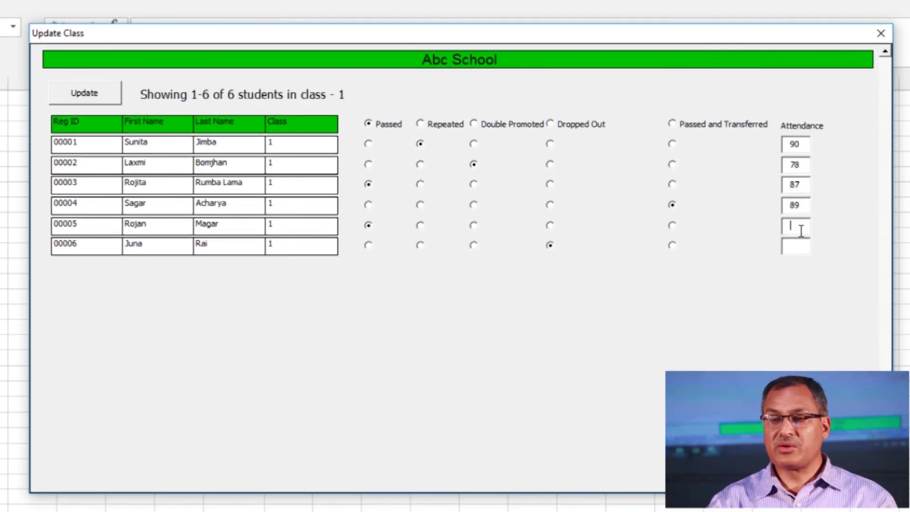
pyautogui.write('120')
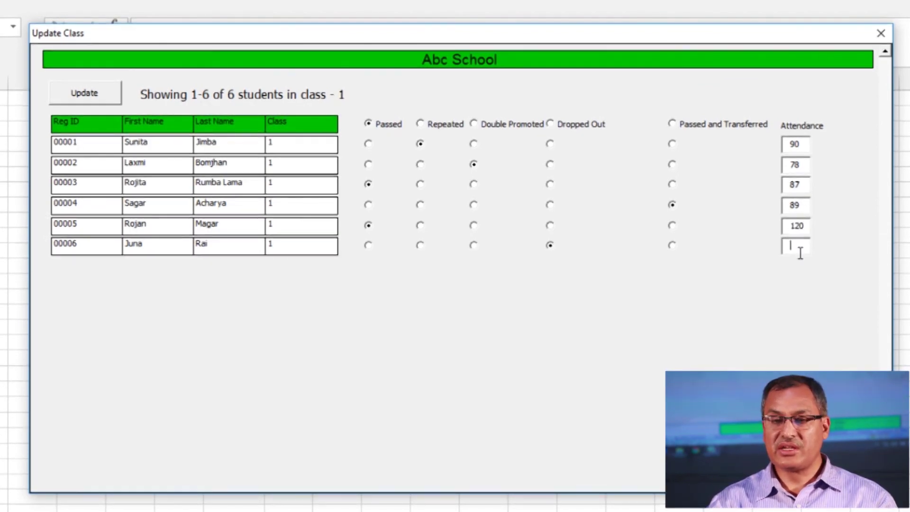
pyautogui.click(799, 246)
pyautogui.write('34')
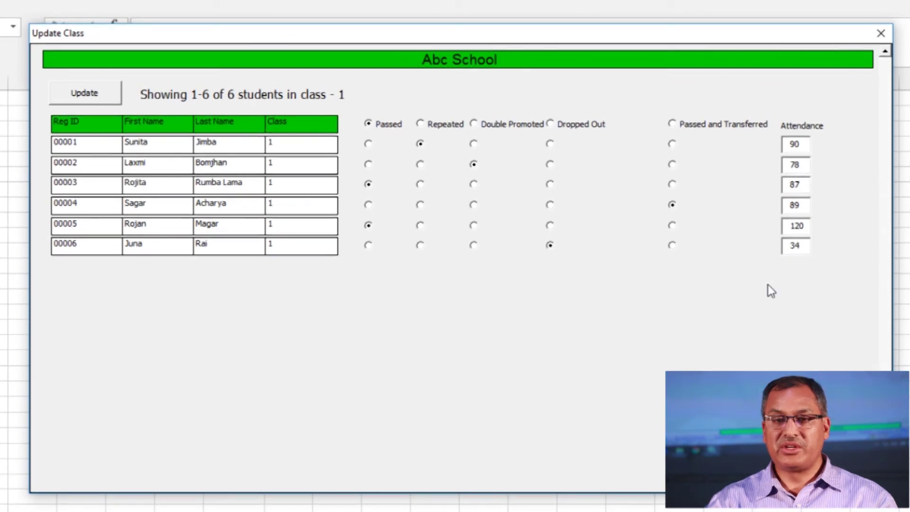
# Save the Class 1 promotions and attendance, confirm, and close the Update Class window
pyautogui.click(87, 93)
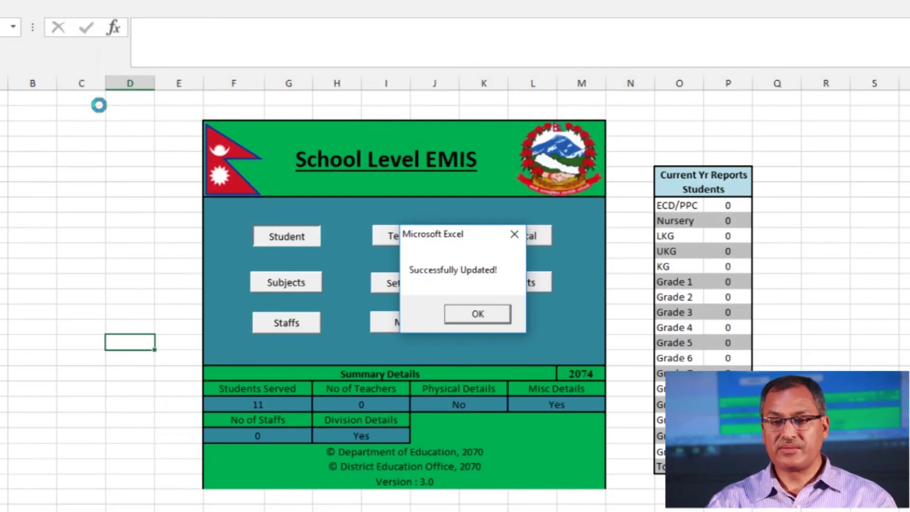
pyautogui.click(477, 314)
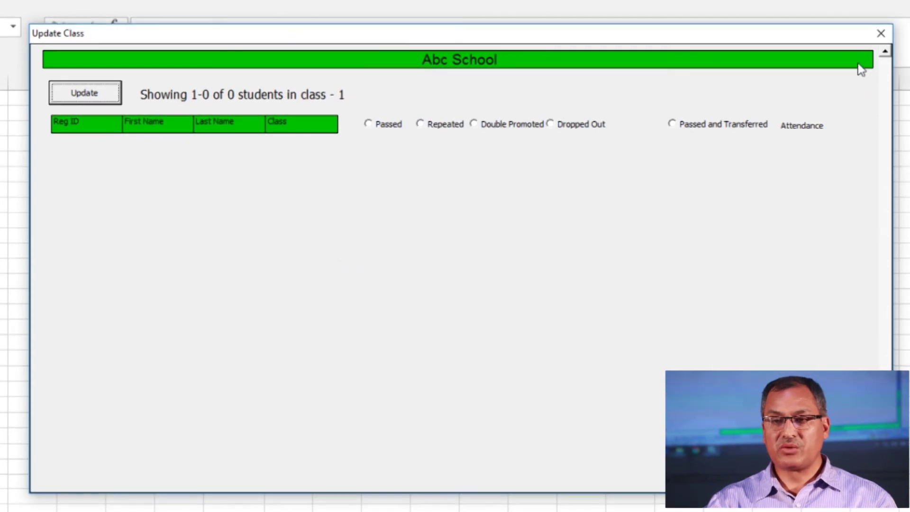
pyautogui.click(880, 33)
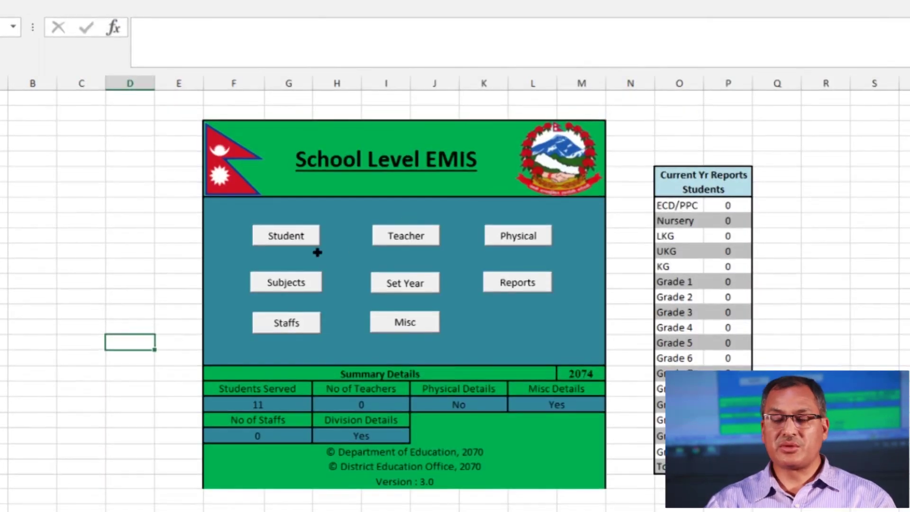